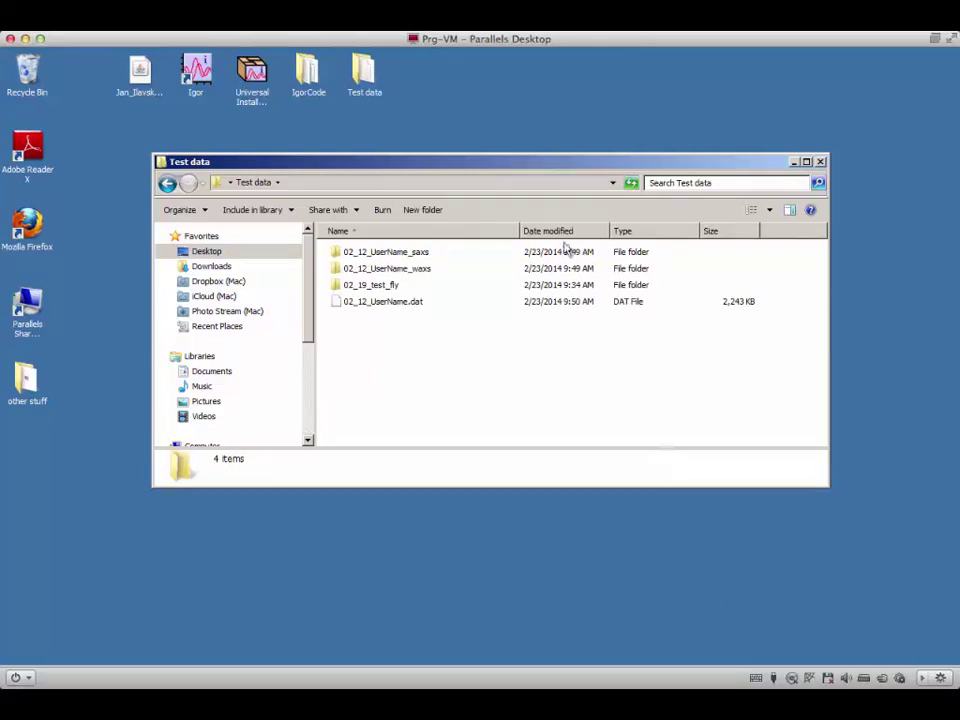
Step: Inspect the Test data folder's 02_12_UserName.dat file and its _saxs and _waxs folders
{"action": "left_click_drag", "start_coordinate": [478, 176], "coordinate": [446, 201]}
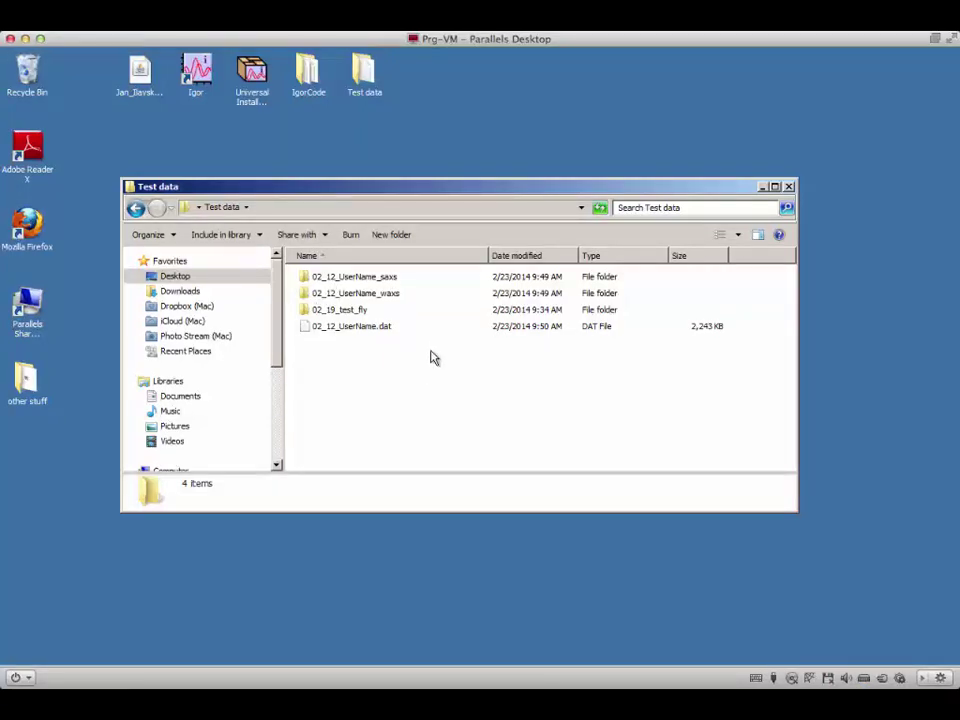
{"action": "left_click", "coordinate": [308, 332]}
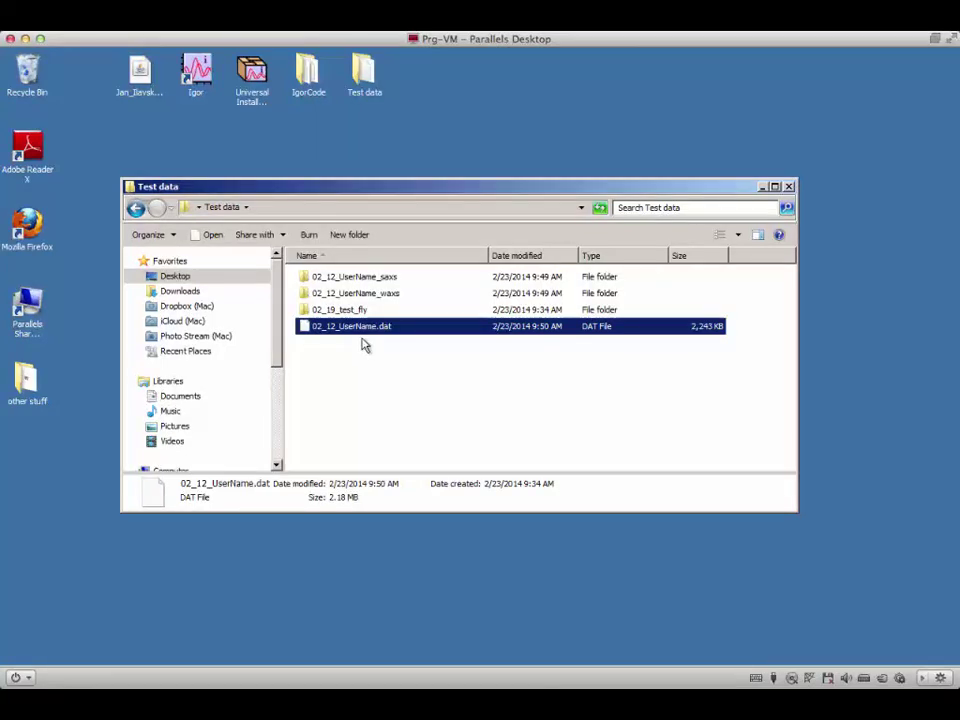
{"action": "left_click", "coordinate": [306, 281]}
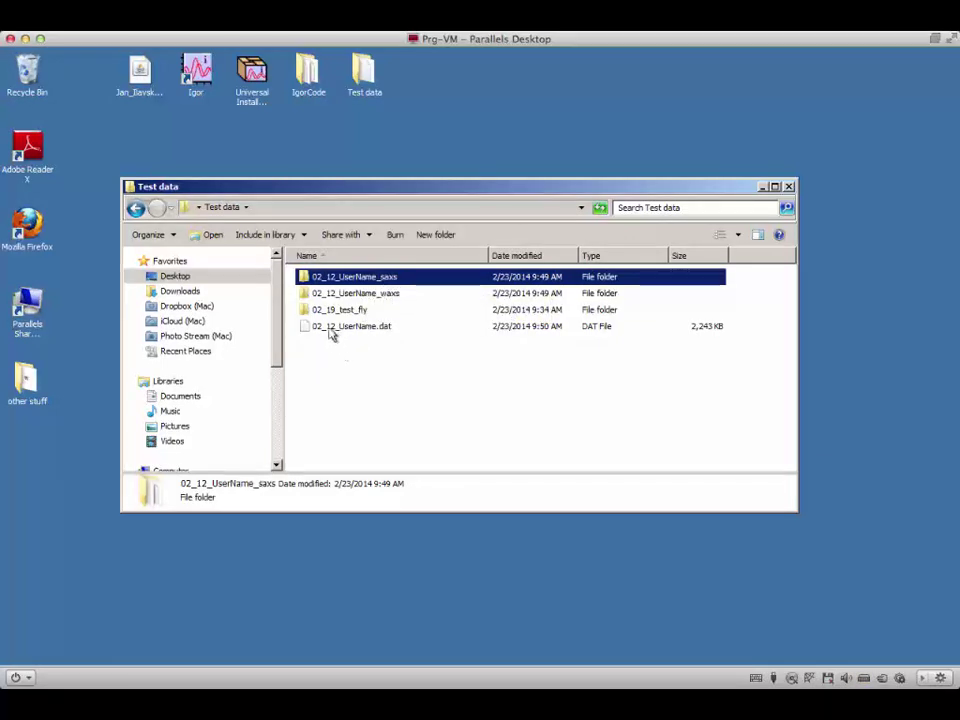
{"action": "left_click", "coordinate": [306, 296]}
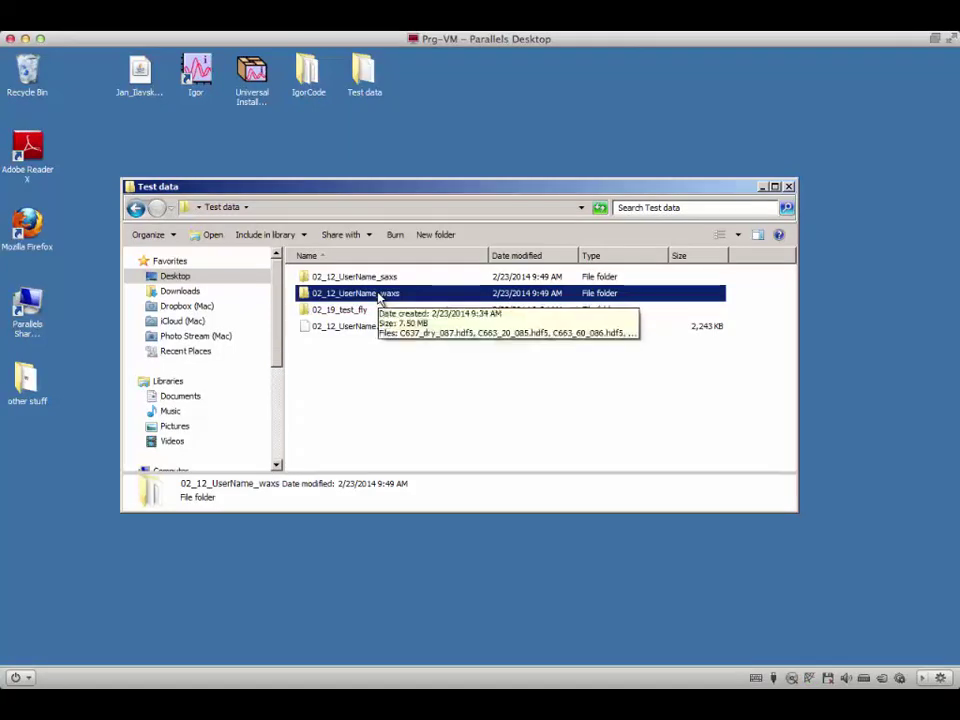
{"action": "left_click", "coordinate": [383, 368]}
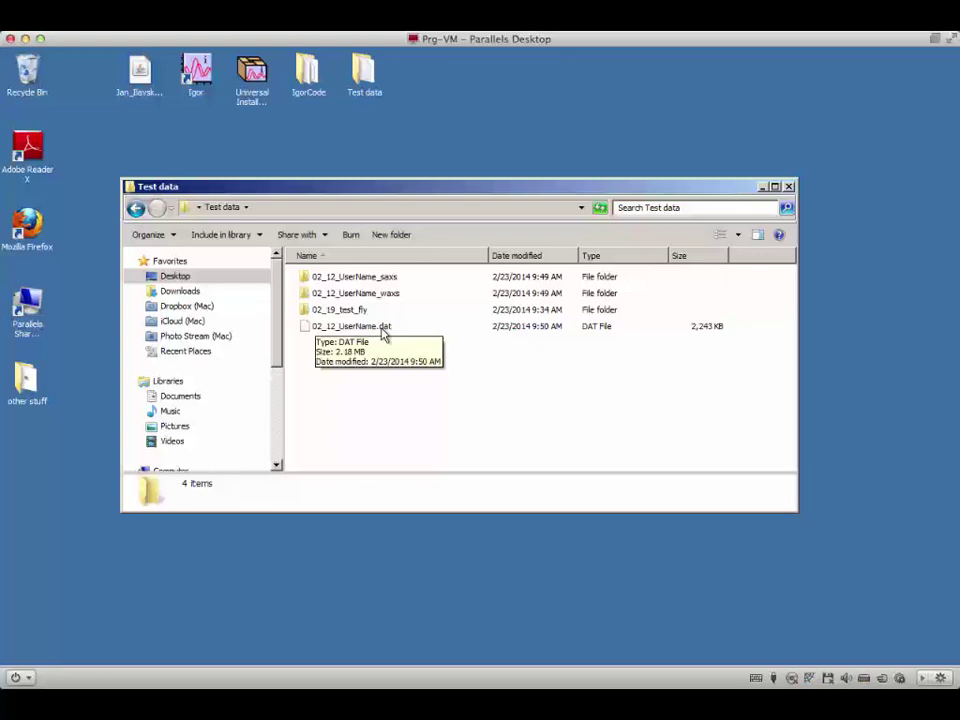
Step: Look inside the 02_19_test_fly folder, then go back and select 02_12_UserName.dat
{"action": "double_click", "coordinate": [306, 312]}
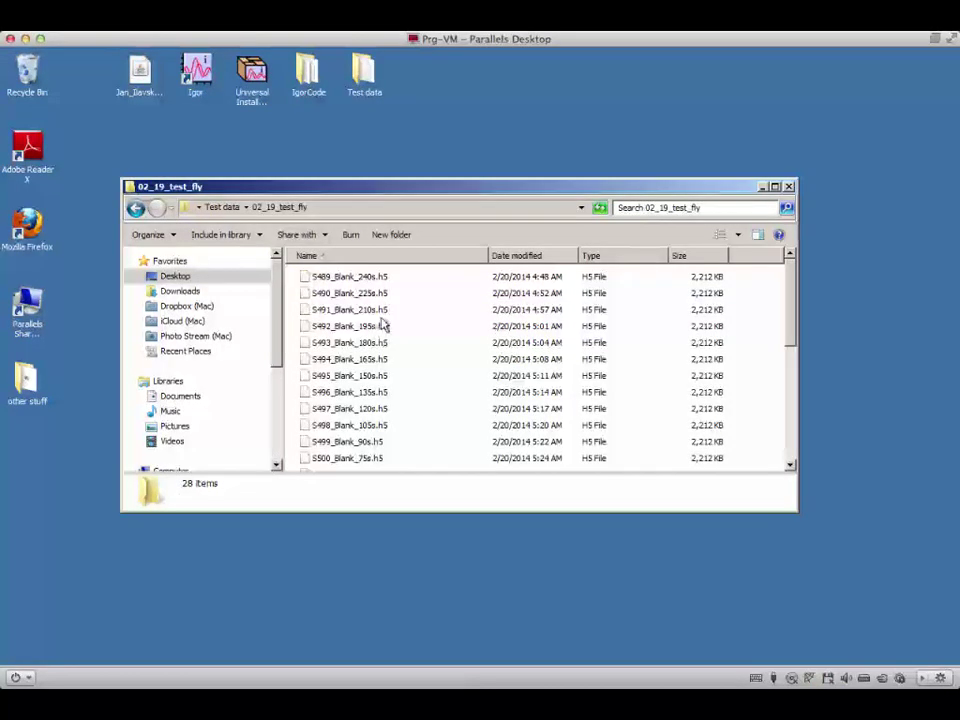
{"action": "scroll", "coordinate": [382, 325], "scroll_direction": "down", "scroll_amount": 7}
{"action": "scroll", "coordinate": [382, 322], "scroll_direction": "up", "scroll_amount": 7}
{"action": "scroll", "coordinate": [351, 363], "scroll_direction": "down", "scroll_amount": 7}
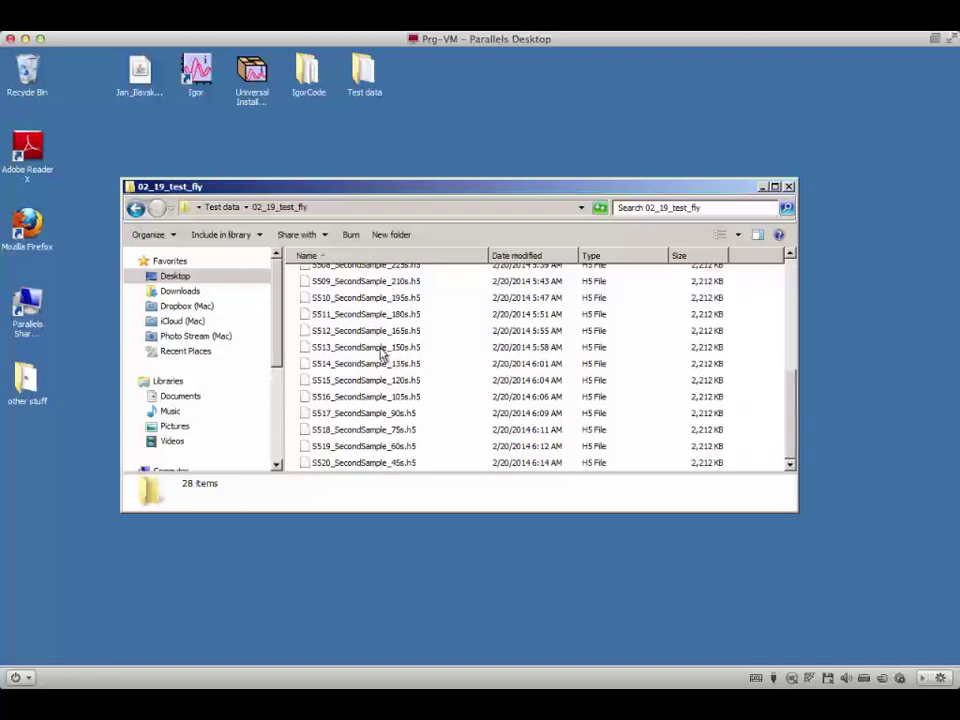
{"action": "scroll", "coordinate": [379, 354], "scroll_direction": "up", "scroll_amount": 7}
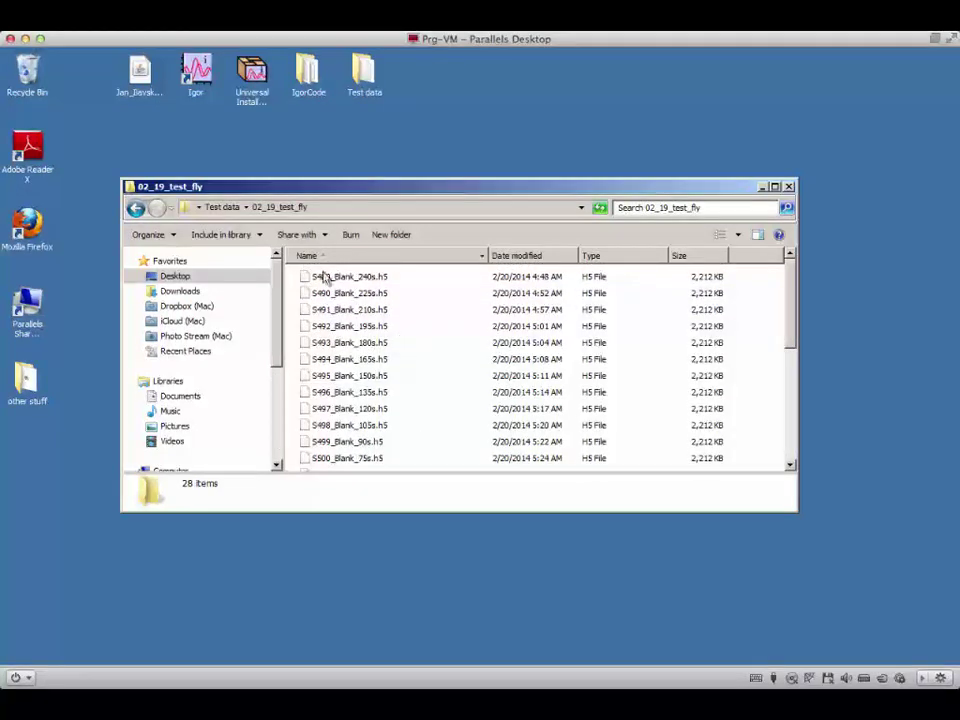
{"action": "left_click", "coordinate": [136, 208]}
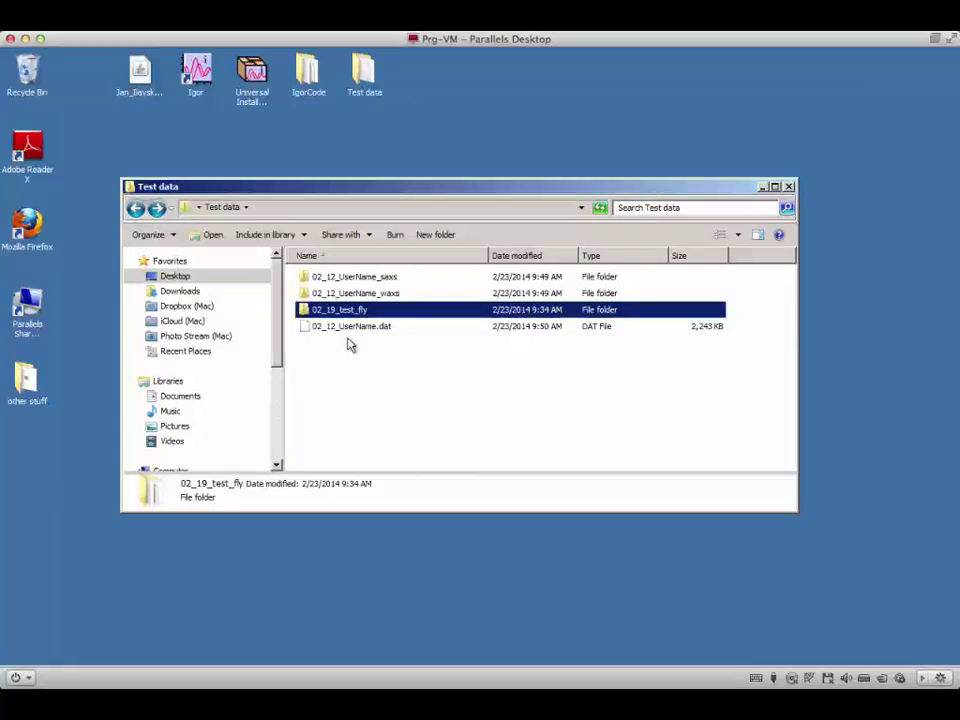
{"action": "left_click", "coordinate": [306, 331]}
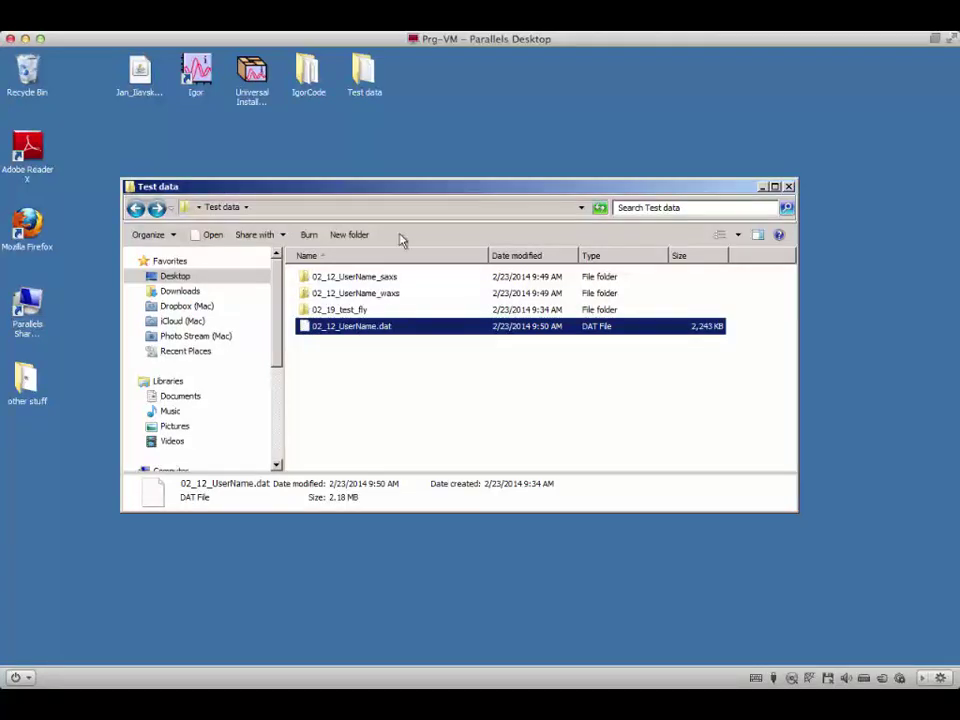
{"action": "left_click_drag", "start_coordinate": [388, 189], "coordinate": [410, 203]}
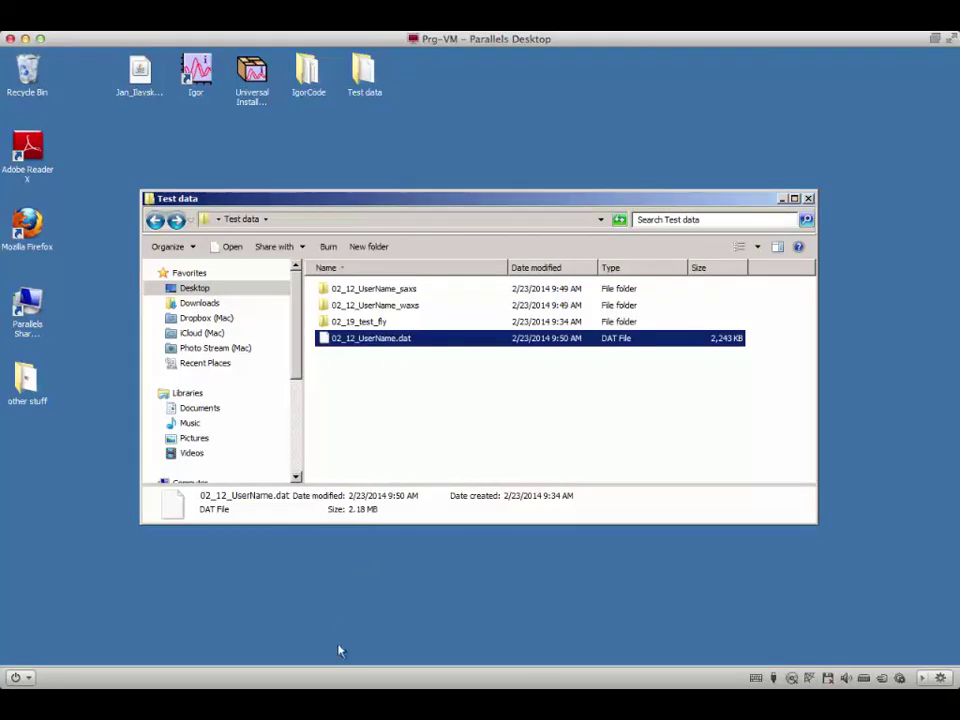
Step: Bring Igor Pro forward maximized and load the USAXS macros
{"action": "mouse_move", "coordinate": [302, 664]}
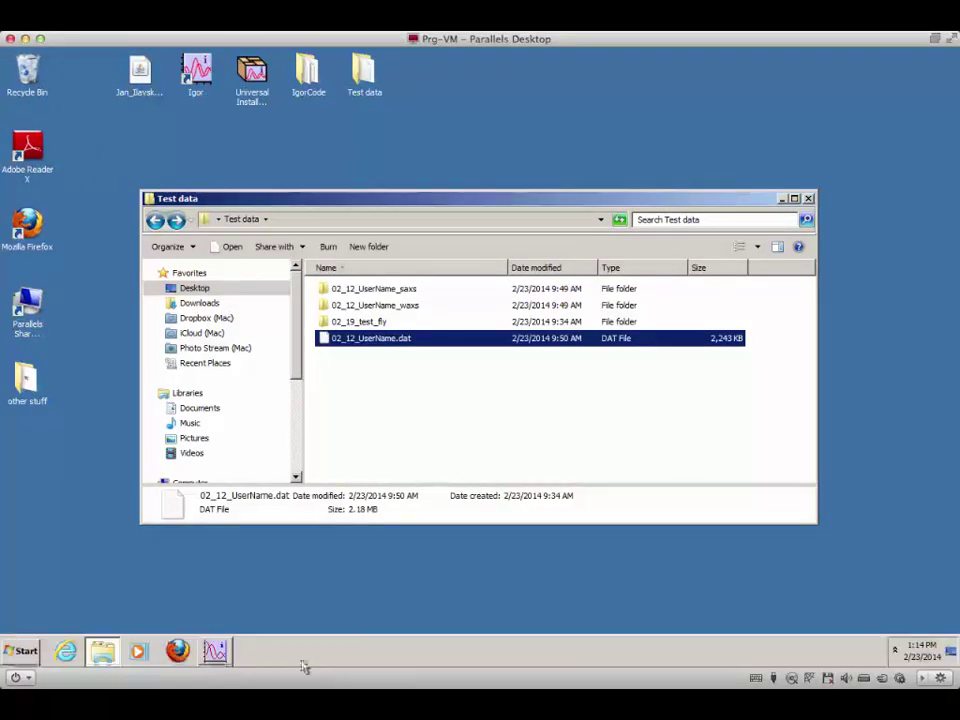
{"action": "left_click", "coordinate": [215, 656]}
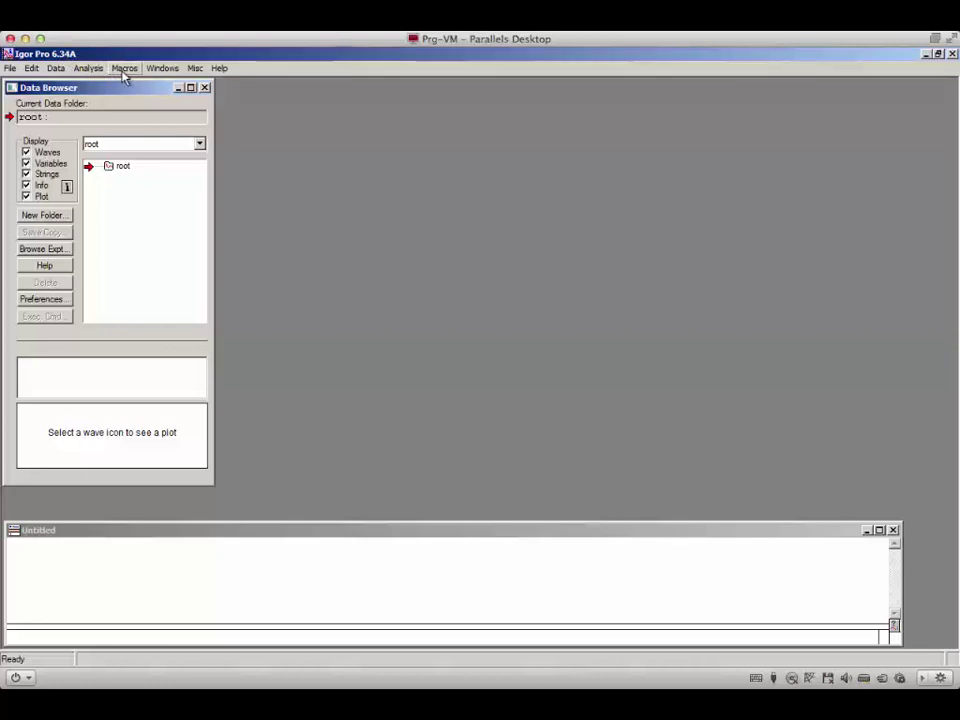
{"action": "left_click", "coordinate": [938, 54]}
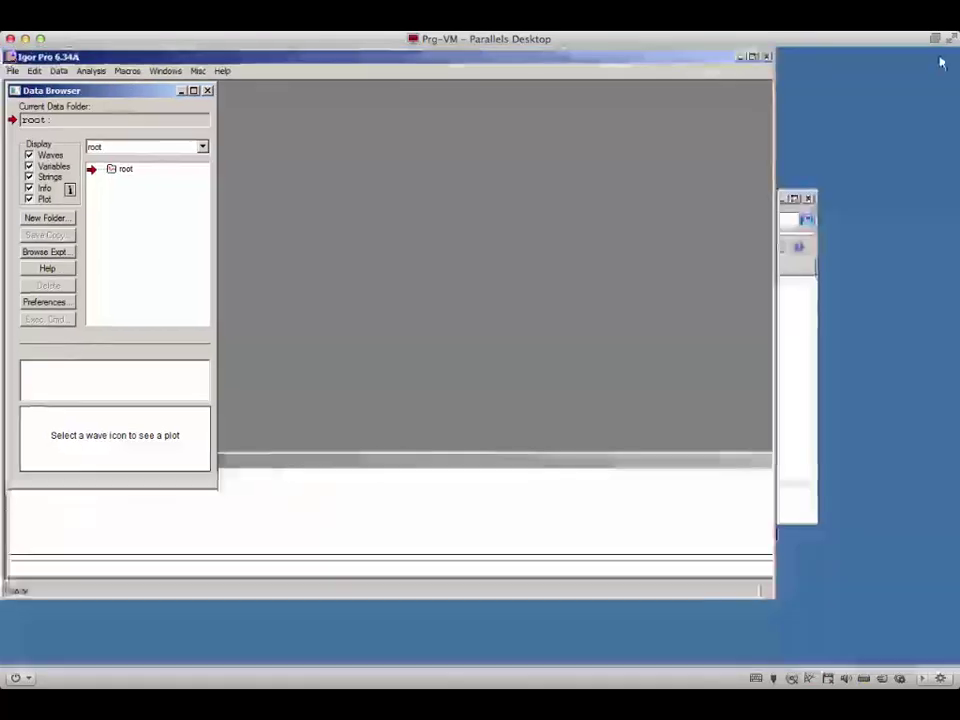
{"action": "left_click", "coordinate": [753, 57]}
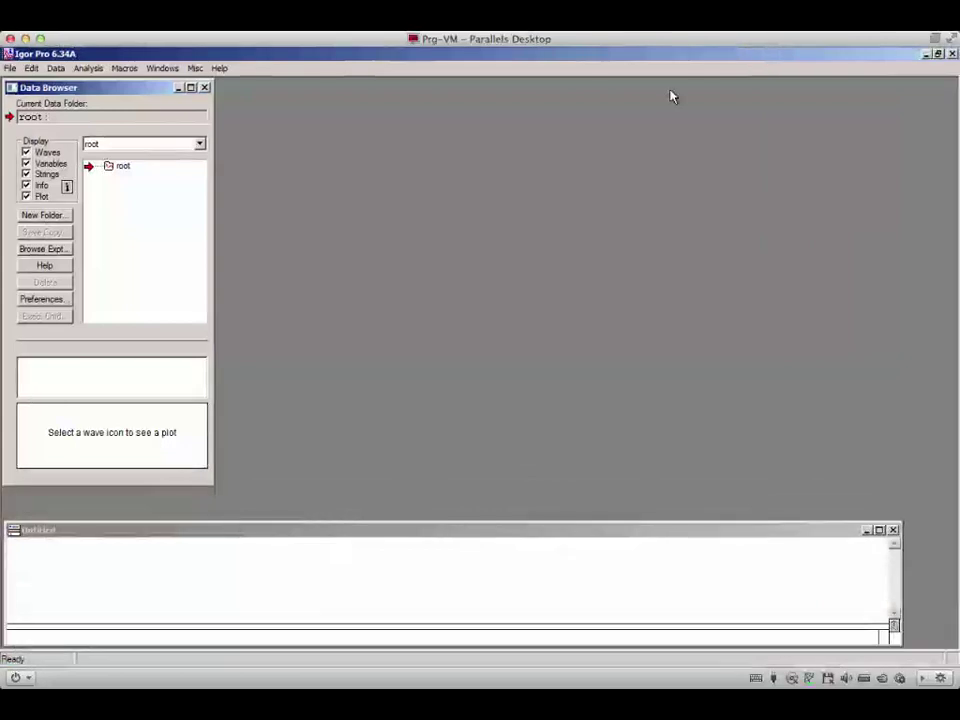
{"action": "left_click", "coordinate": [128, 66]}
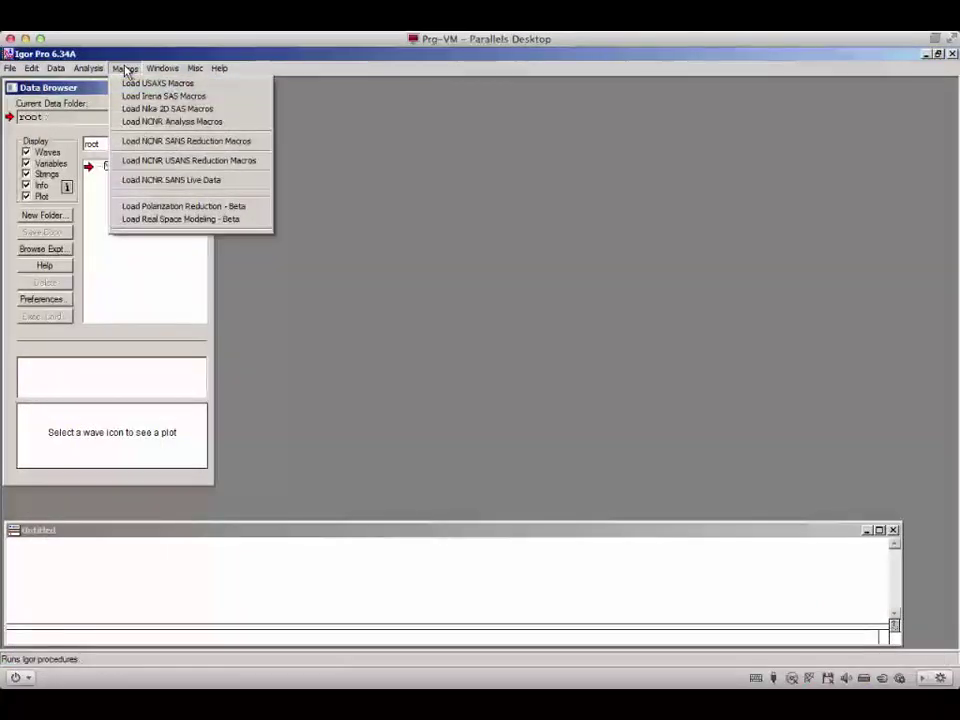
{"action": "left_click", "coordinate": [131, 86]}
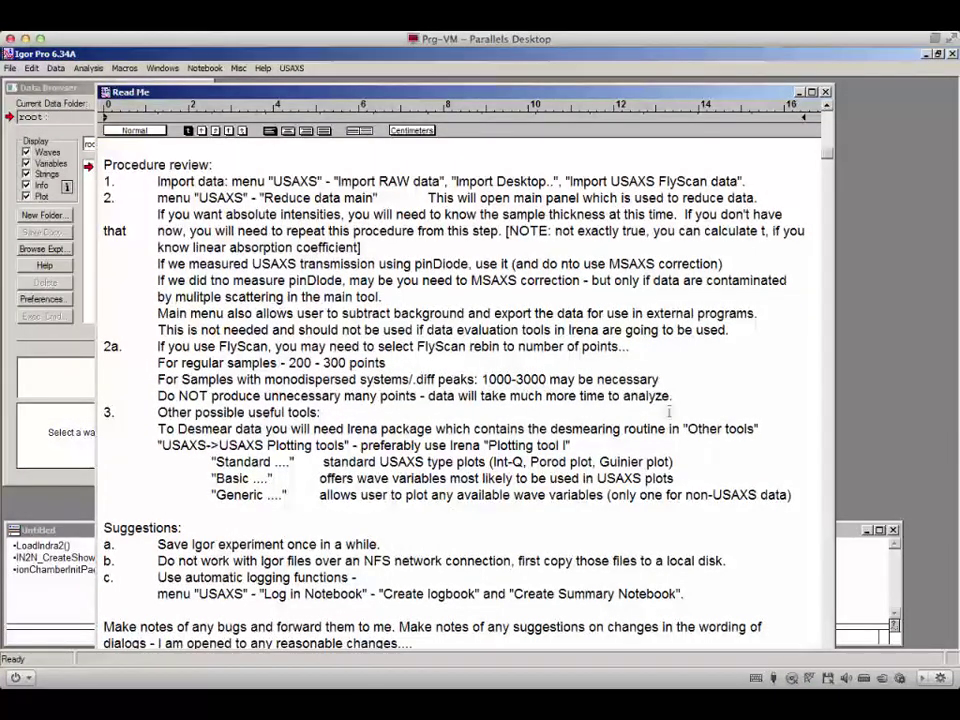
Step: Close the Read Me notes and load the Irena SAS macros
{"action": "left_click", "coordinate": [825, 91]}
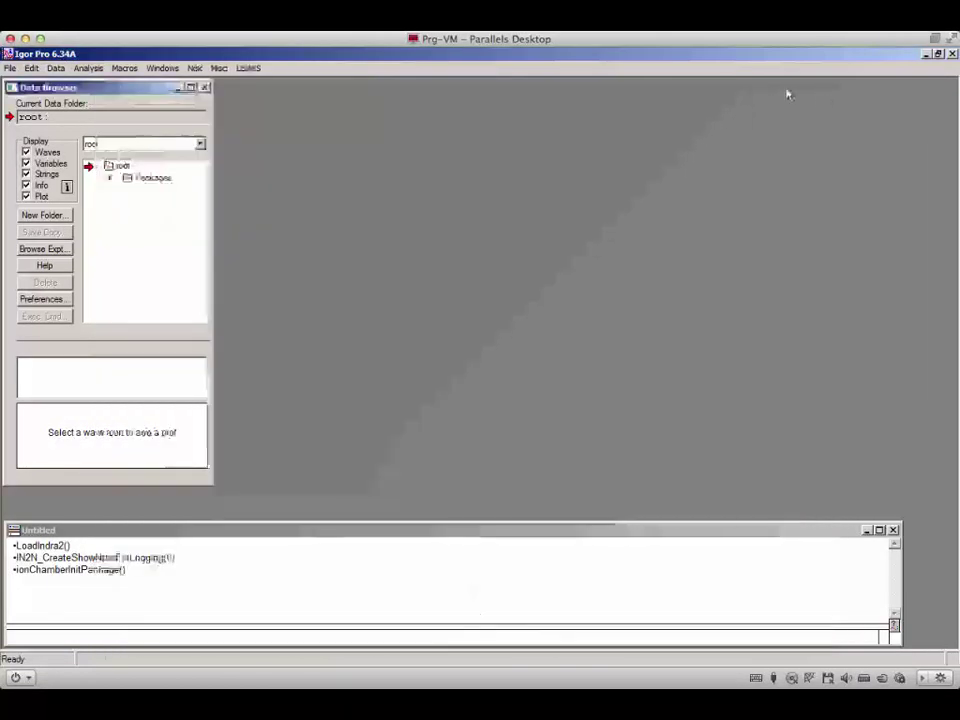
{"action": "left_click", "coordinate": [127, 68]}
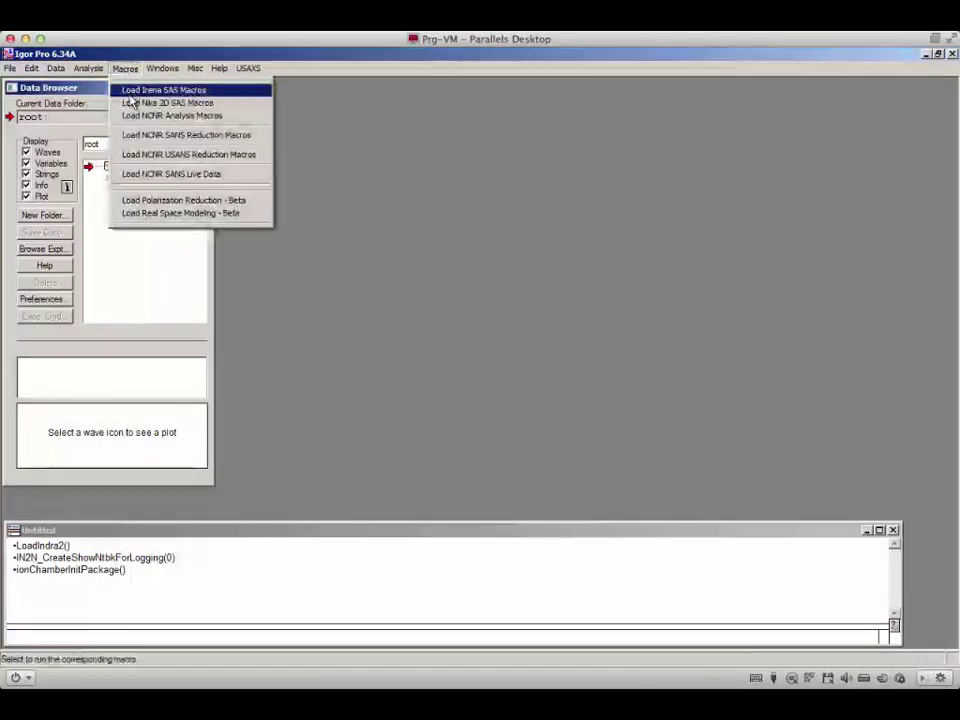
{"action": "left_click", "coordinate": [130, 94]}
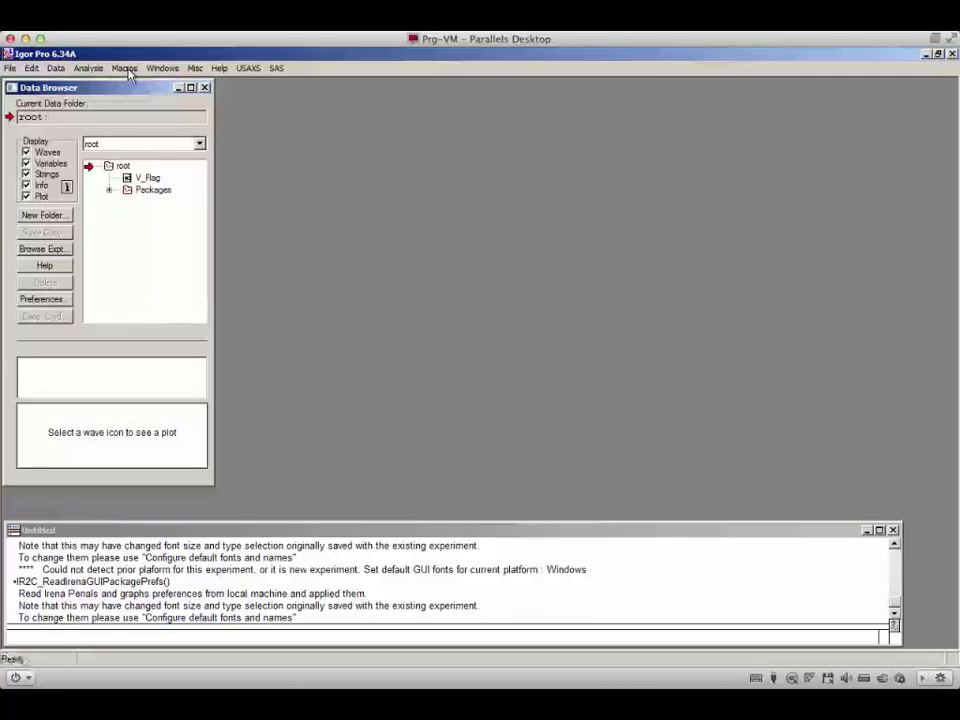
Step: Load the Nika 2D SAS macros and show the USAXS menu commands
{"action": "left_click", "coordinate": [125, 69]}
{"action": "left_click", "coordinate": [128, 96]}
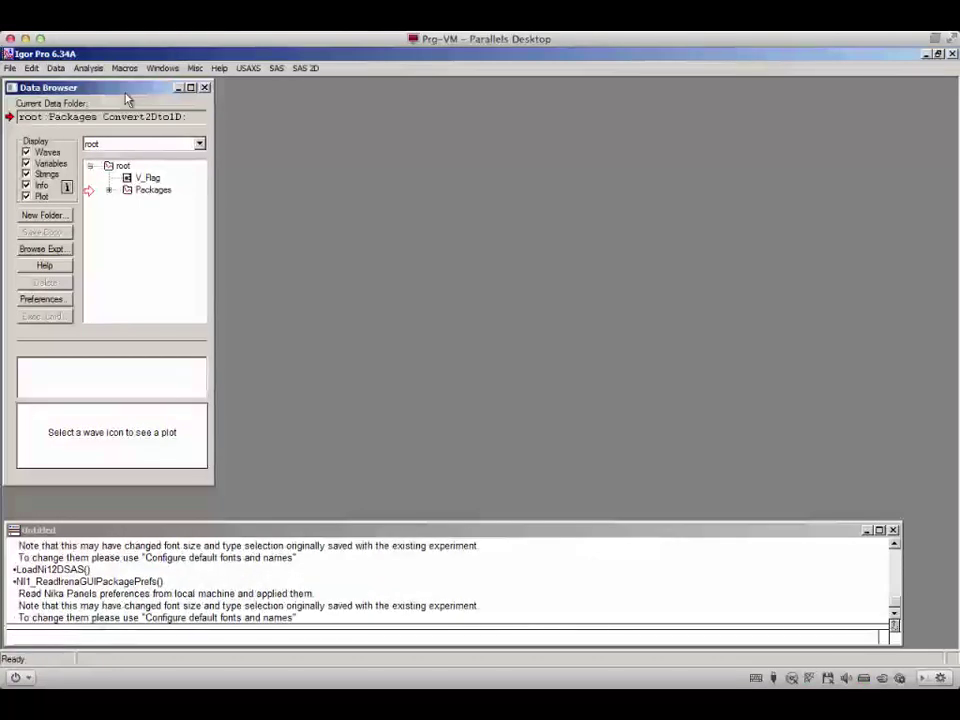
{"action": "left_click", "coordinate": [248, 72]}
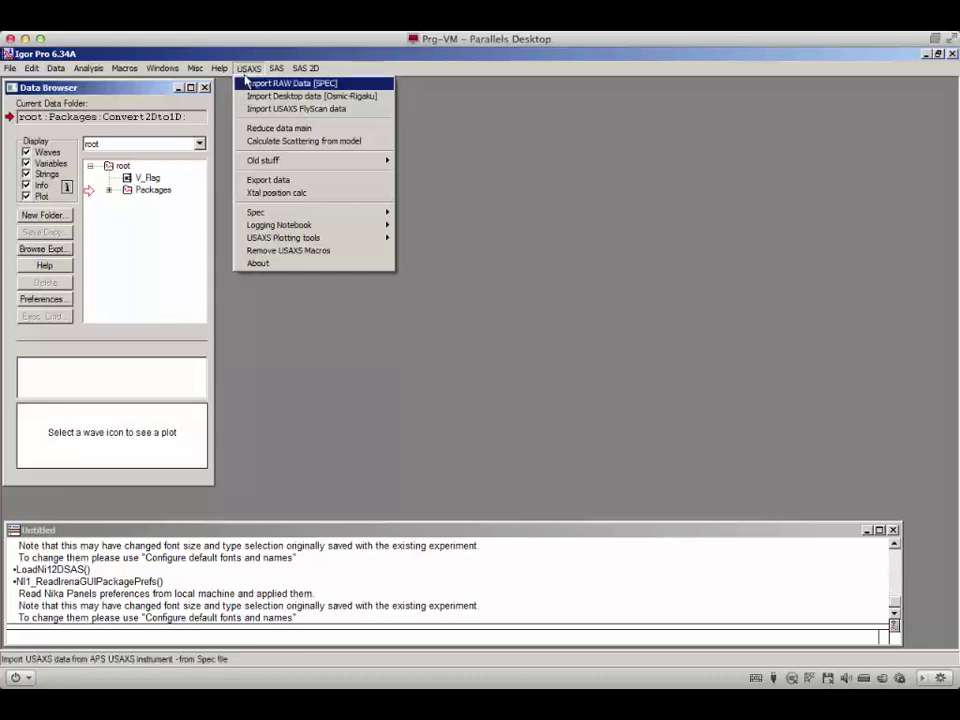
Step: Import SPEC raw data from Desktop\Test data\02_12_UserName.dat
{"action": "left_click", "coordinate": [307, 88]}
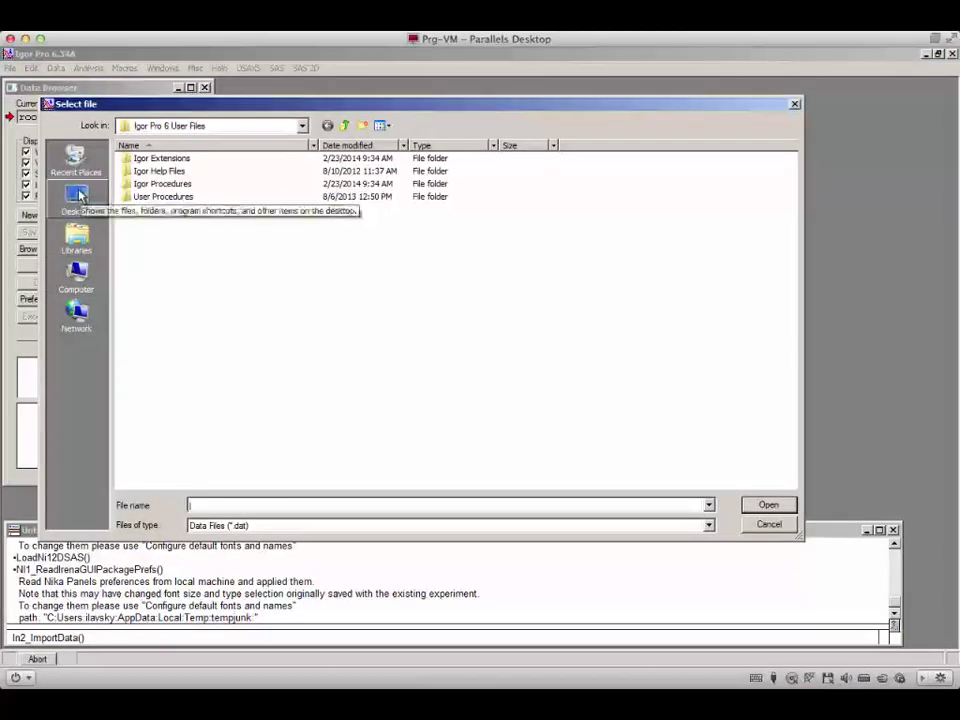
{"action": "left_click", "coordinate": [78, 195]}
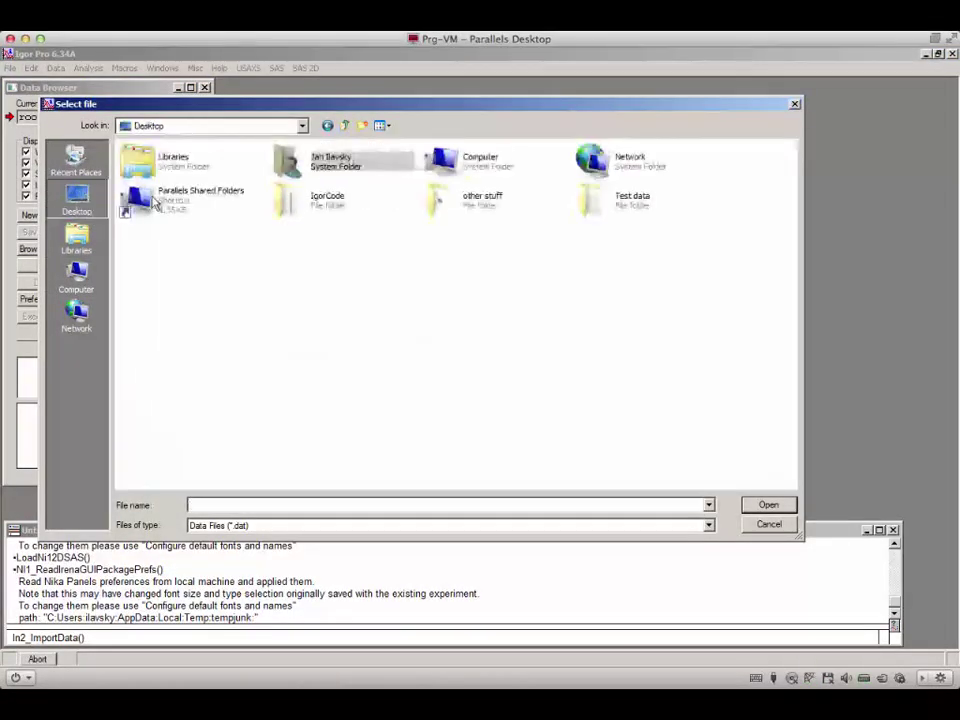
{"action": "double_click", "coordinate": [614, 204]}
{"action": "left_click", "coordinate": [180, 197]}
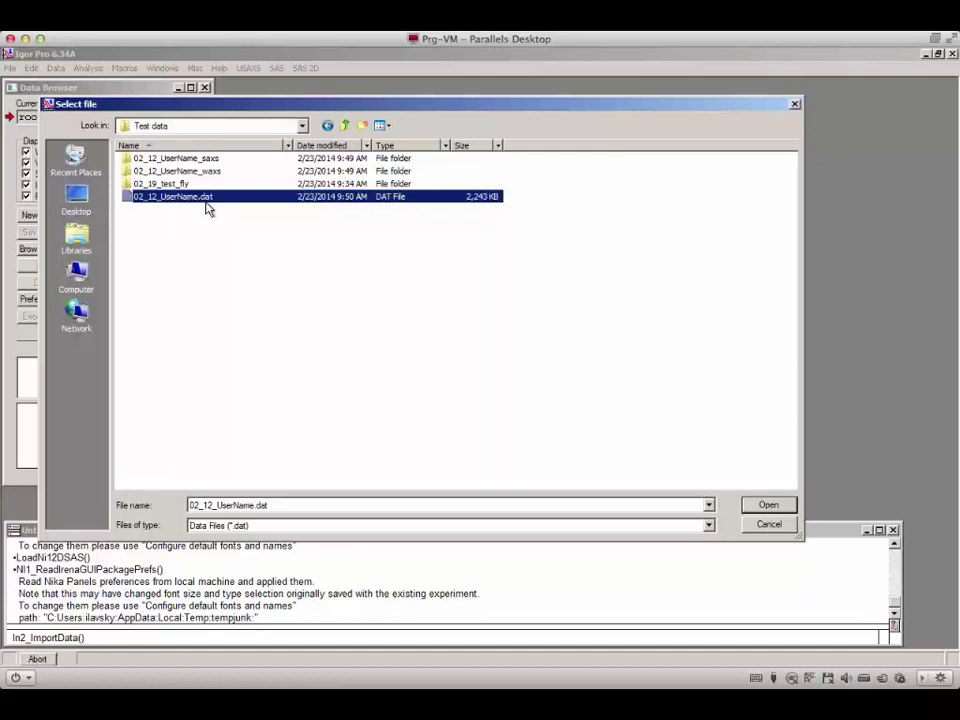
{"action": "left_click", "coordinate": [748, 507]}
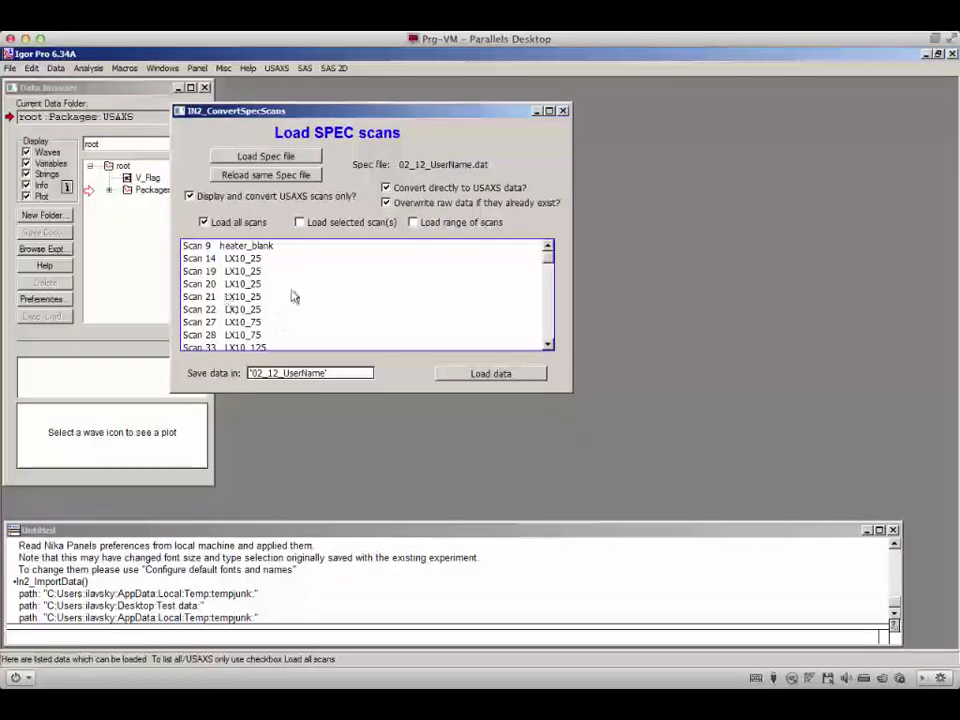
Step: Load only scan 154 C666_dry from the SPEC scan list
{"action": "mouse_move", "coordinate": [548, 254]}
{"action": "left_mouse_down"}
{"action": "mouse_move", "coordinate": [550, 339]}
{"action": "mouse_move", "coordinate": [549, 250]}
{"action": "left_mouse_up"}
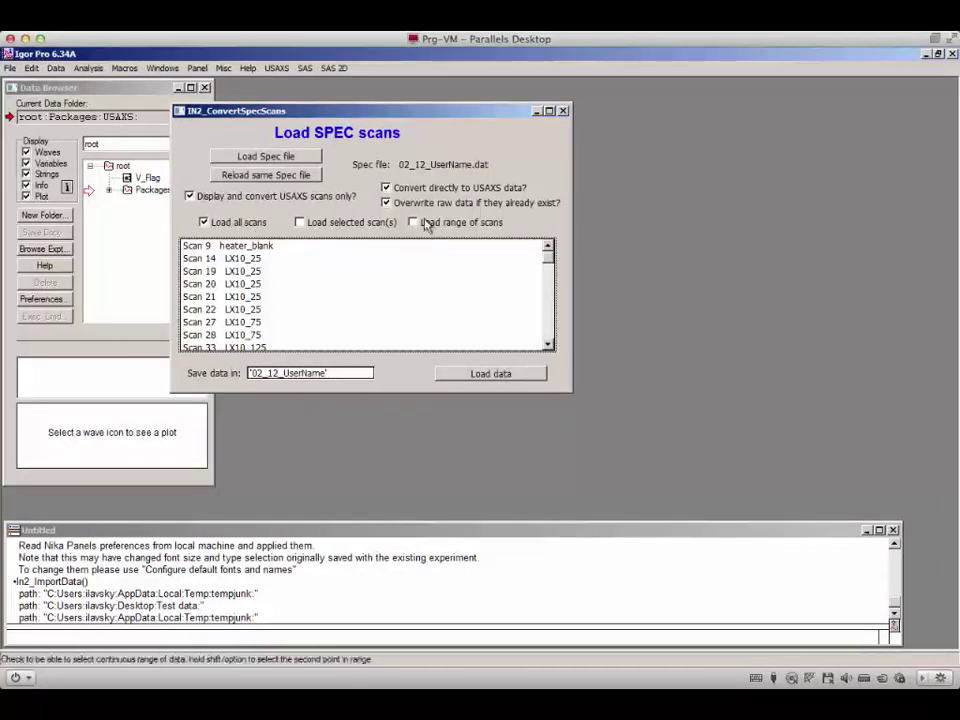
{"action": "left_click", "coordinate": [302, 224]}
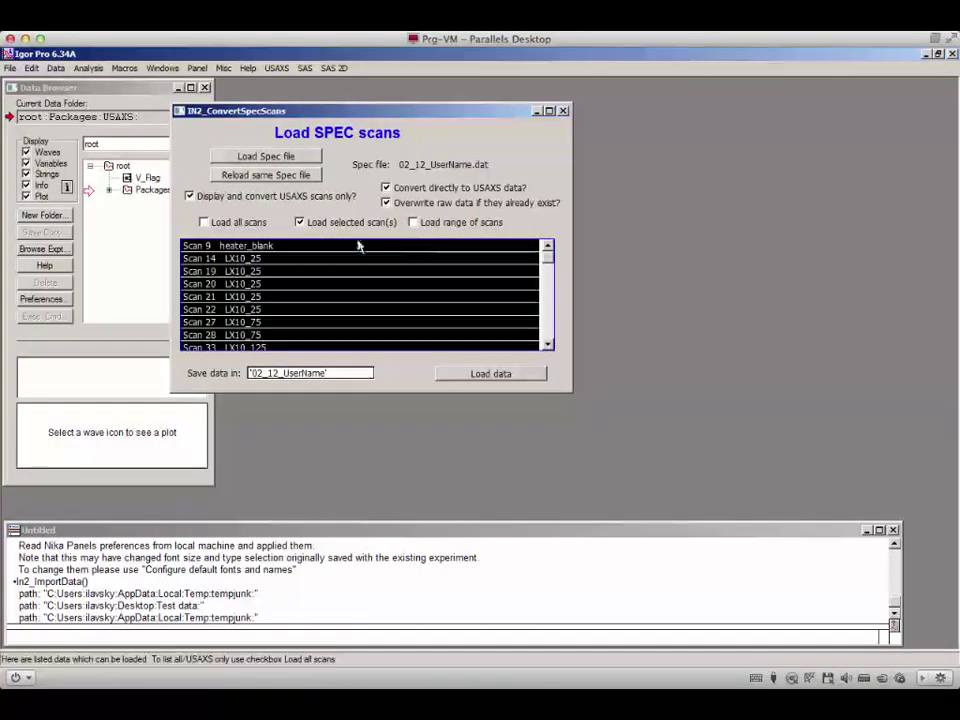
{"action": "left_click", "coordinate": [403, 272]}
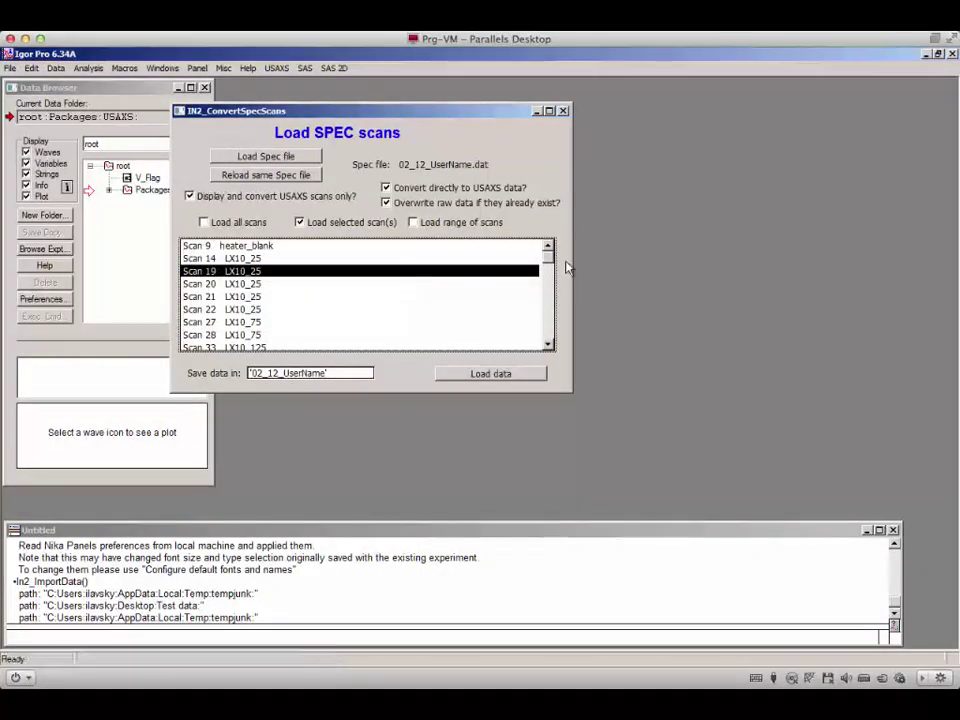
{"action": "left_click_drag", "start_coordinate": [549, 252], "coordinate": [548, 321]}
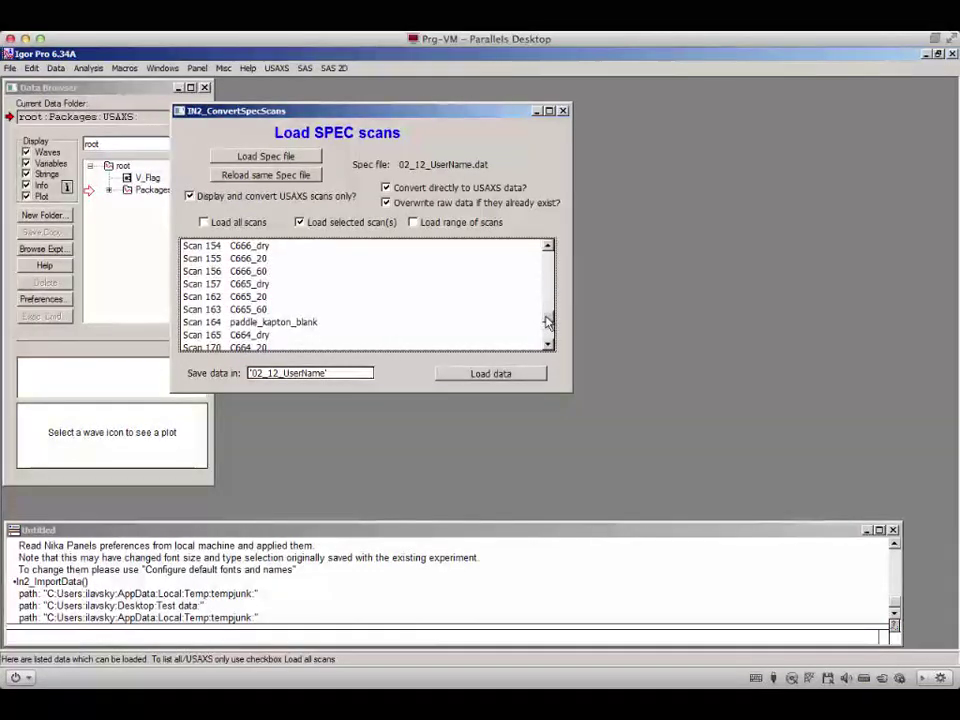
{"action": "left_click", "coordinate": [262, 246]}
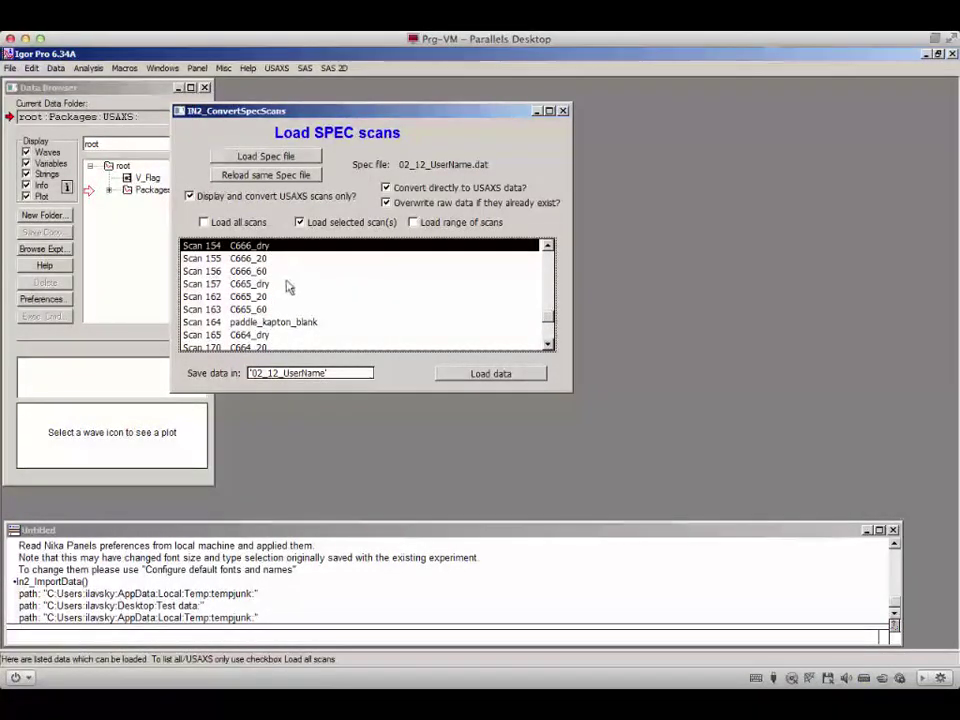
{"action": "left_click", "coordinate": [506, 374]}
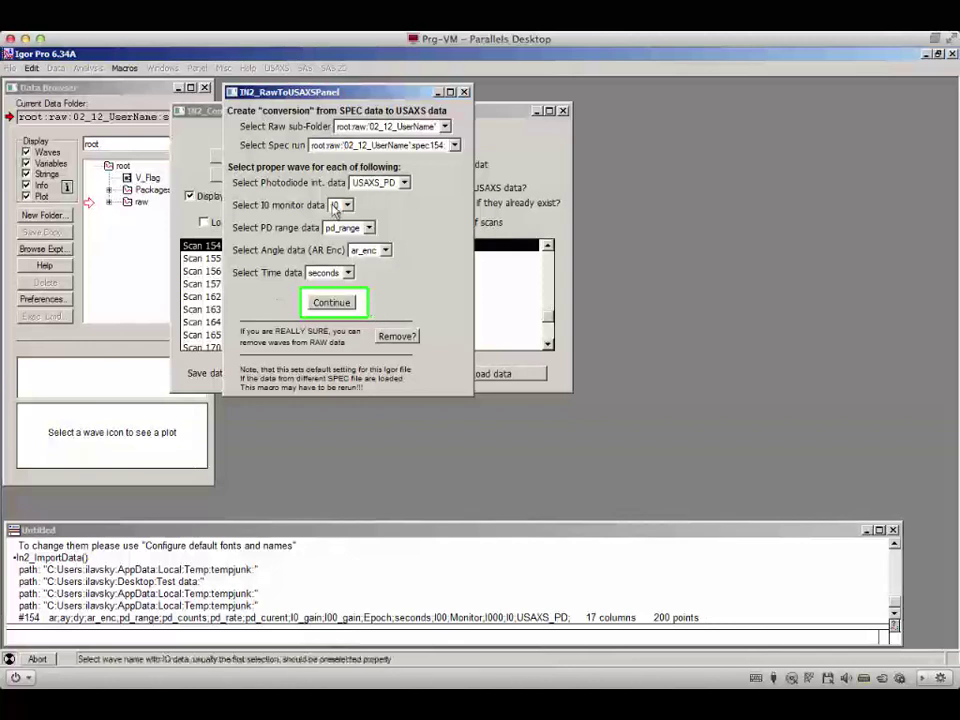
Step: Accept the scan 154 conversion and inspect S154_C666_dry under USAXS > 02_12_UserName
{"action": "left_click", "coordinate": [340, 304]}
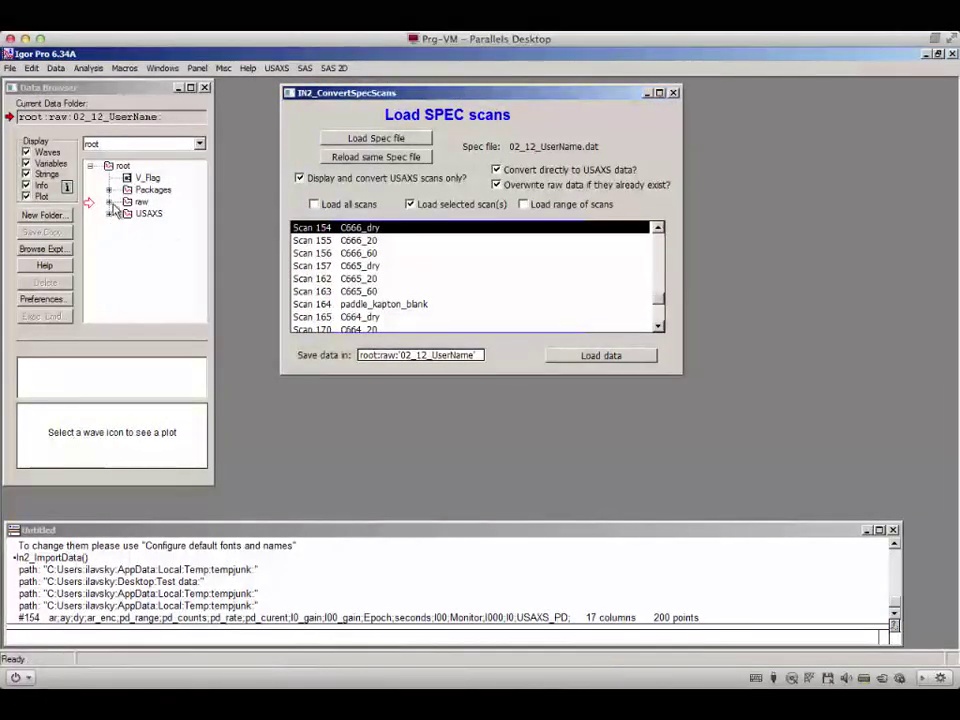
{"action": "left_click", "coordinate": [115, 105]}
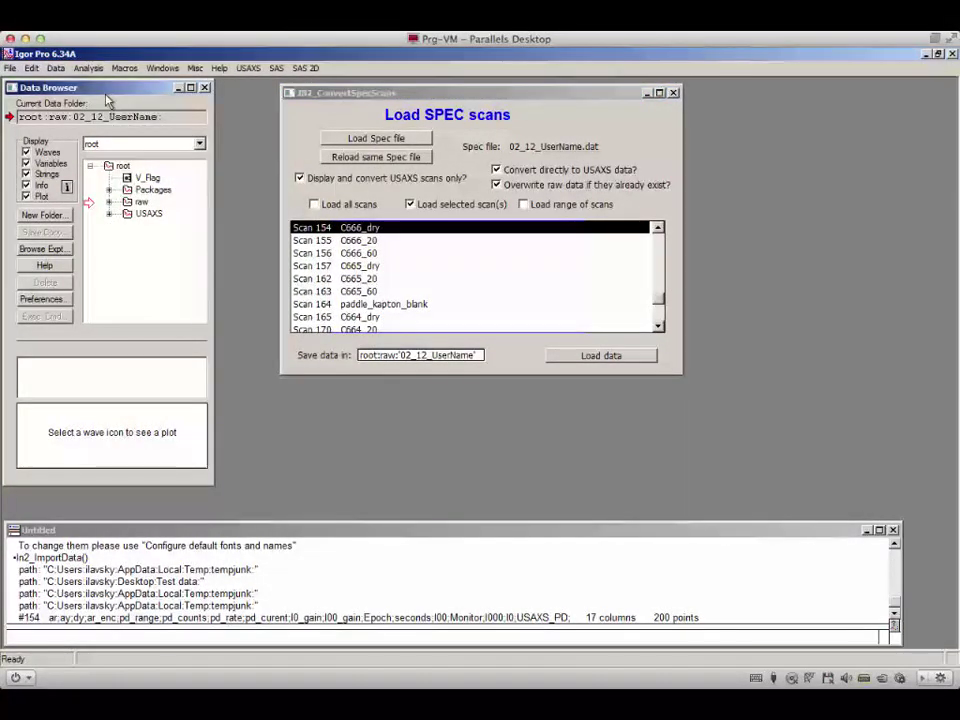
{"action": "left_click", "coordinate": [110, 214]}
{"action": "left_click_drag", "start_coordinate": [212, 487], "coordinate": [283, 572]}
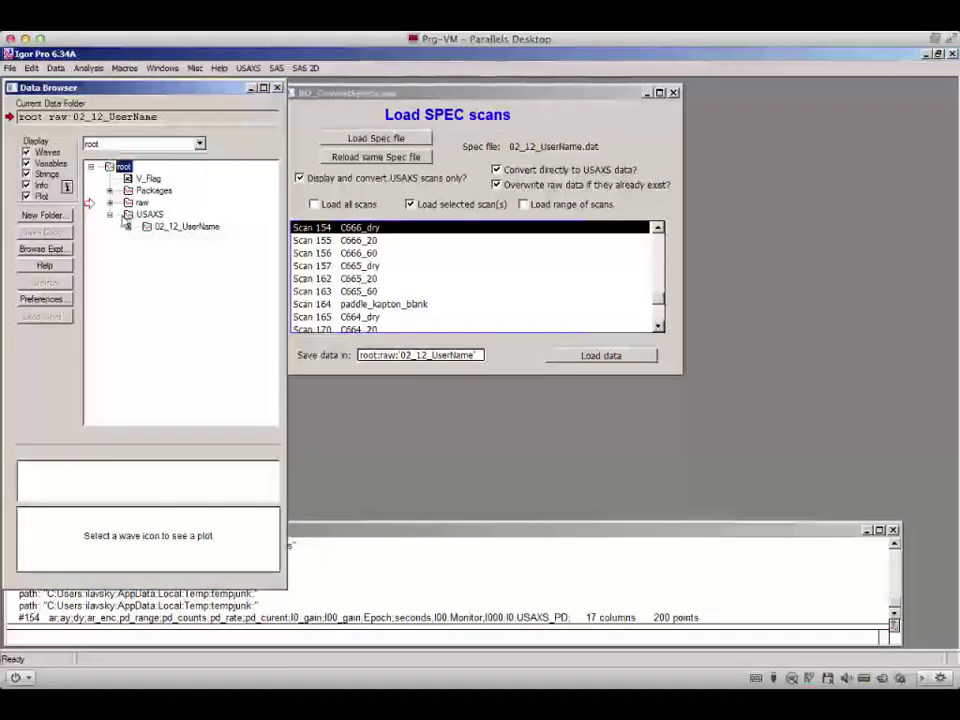
{"action": "left_click", "coordinate": [129, 228]}
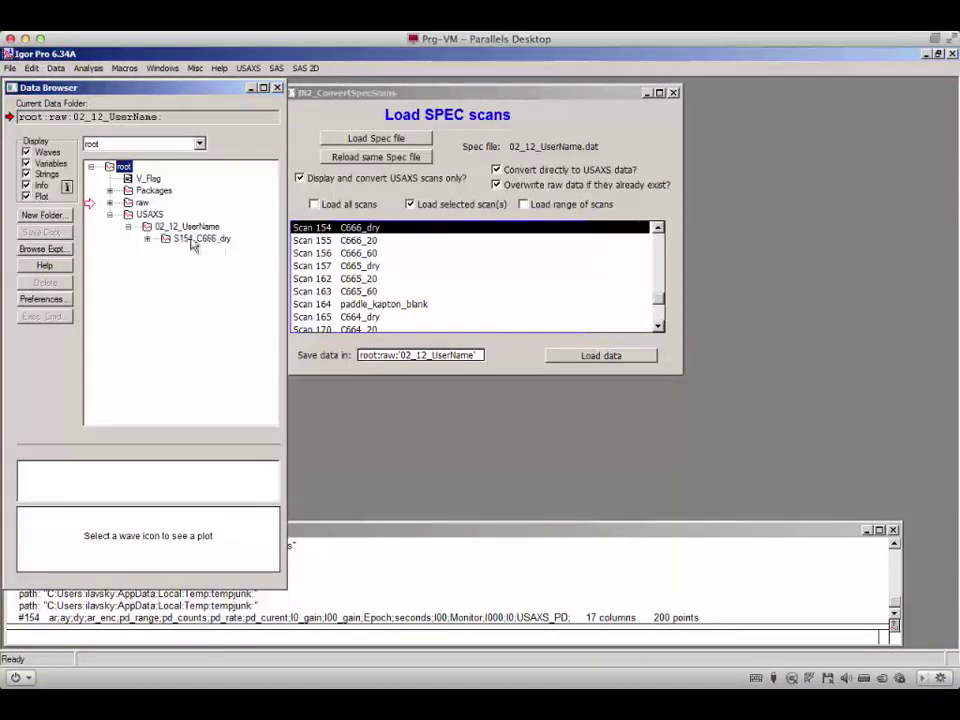
{"action": "left_click", "coordinate": [148, 239]}
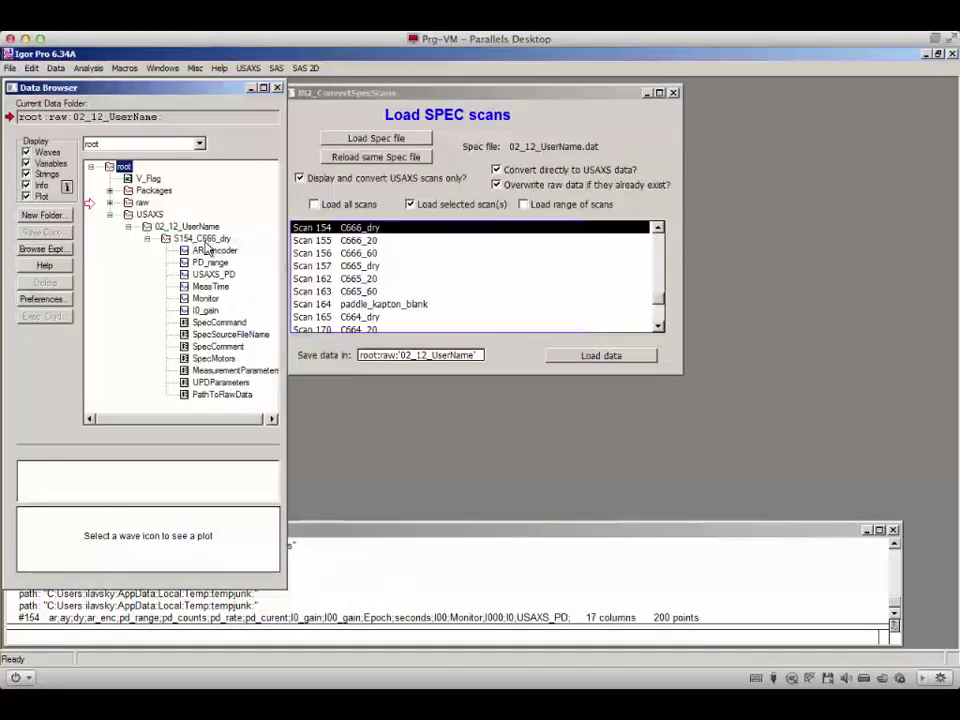
{"action": "left_click", "coordinate": [147, 240]}
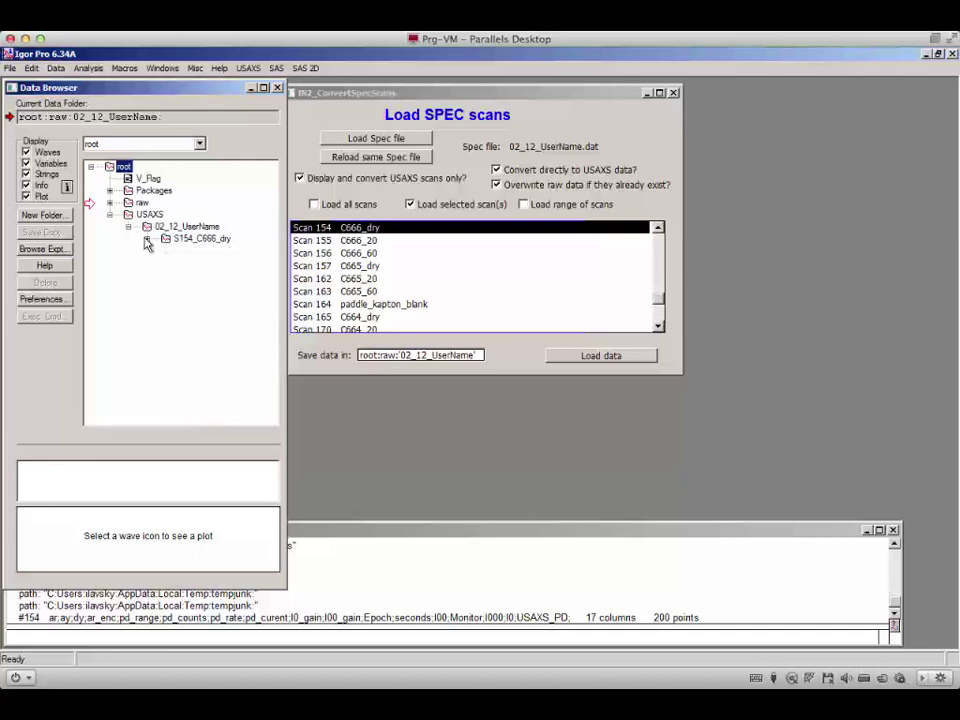
Step: Load scan 146 paddle_kapton_blank from the SPEC scan list
{"action": "left_click", "coordinate": [658, 229]}
{"action": "left_click", "coordinate": [658, 229]}
{"action": "left_click", "coordinate": [658, 229]}
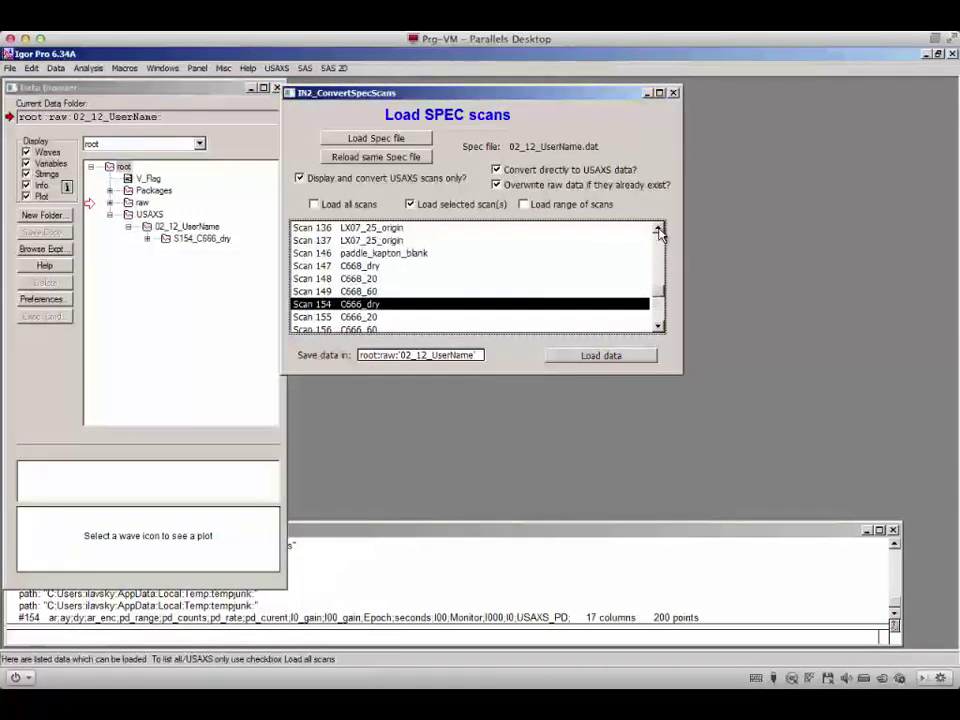
{"action": "left_click", "coordinate": [367, 256]}
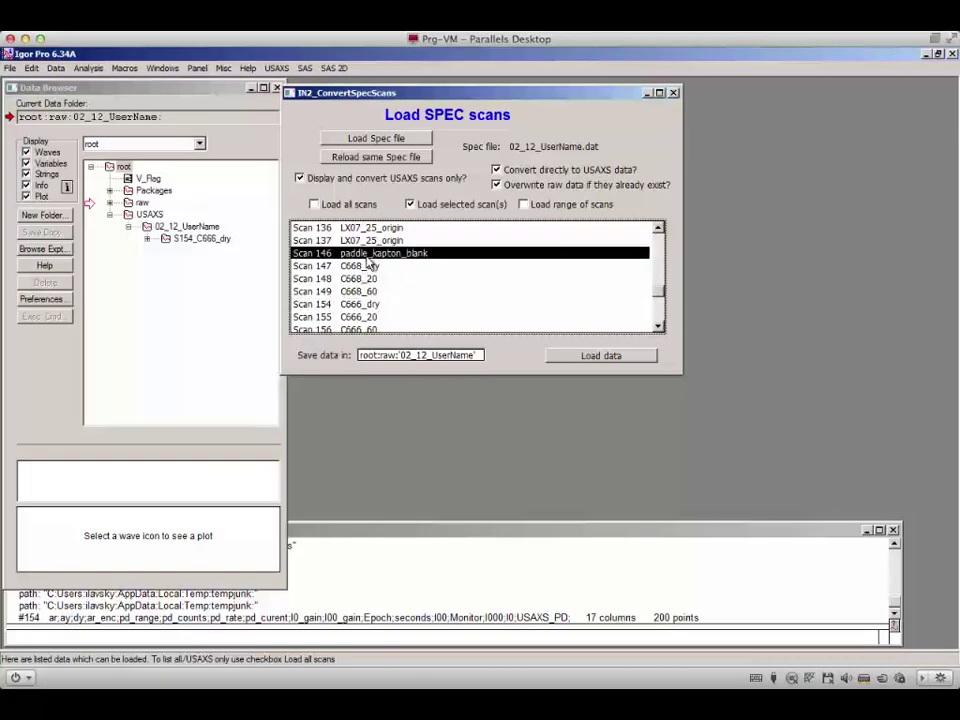
{"action": "left_click", "coordinate": [598, 358]}
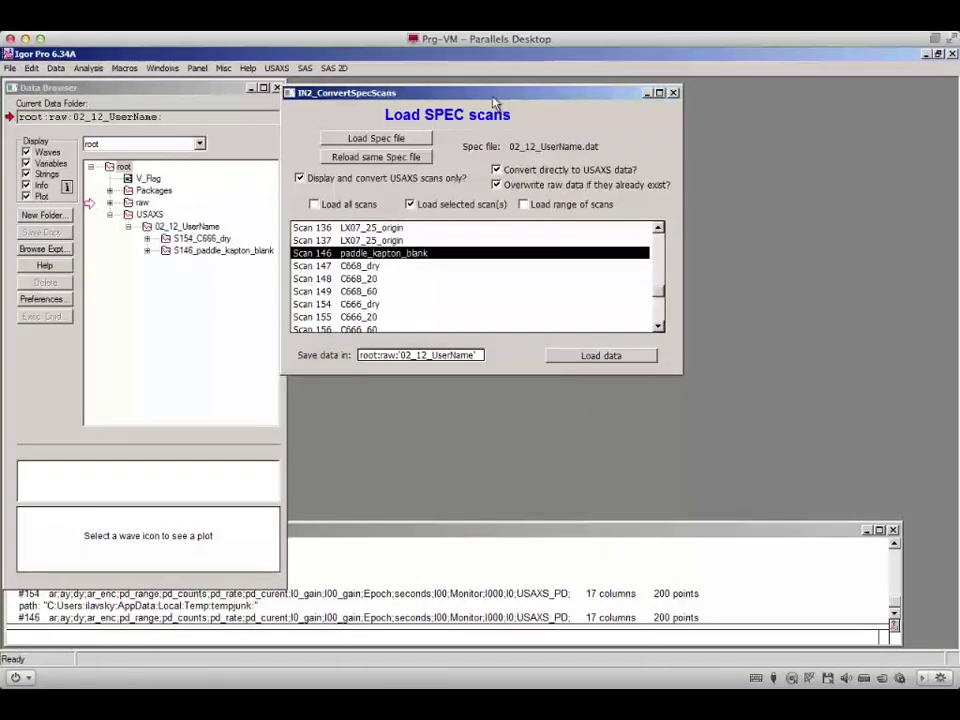
Step: Close the SPEC scan loader window
{"action": "left_click_drag", "start_coordinate": [480, 93], "coordinate": [507, 93]}
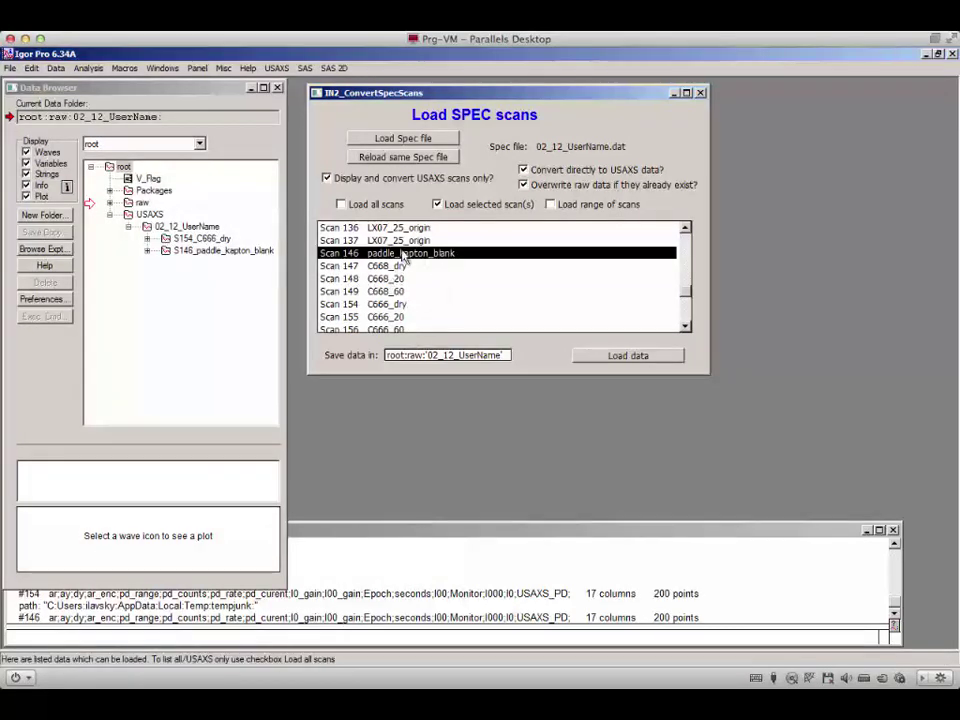
{"action": "scroll", "coordinate": [685, 260], "scroll_direction": "up", "scroll_amount": 15}
{"action": "left_click_drag", "start_coordinate": [685, 237], "coordinate": [684, 323]}
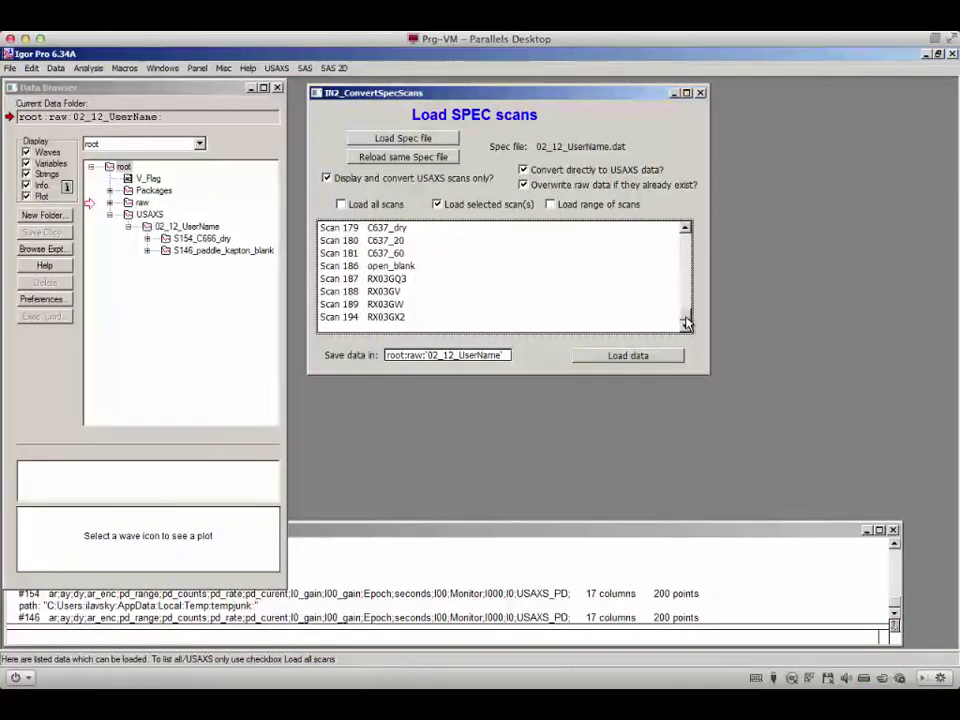
{"action": "left_click_drag", "start_coordinate": [684, 323], "coordinate": [686, 228]}
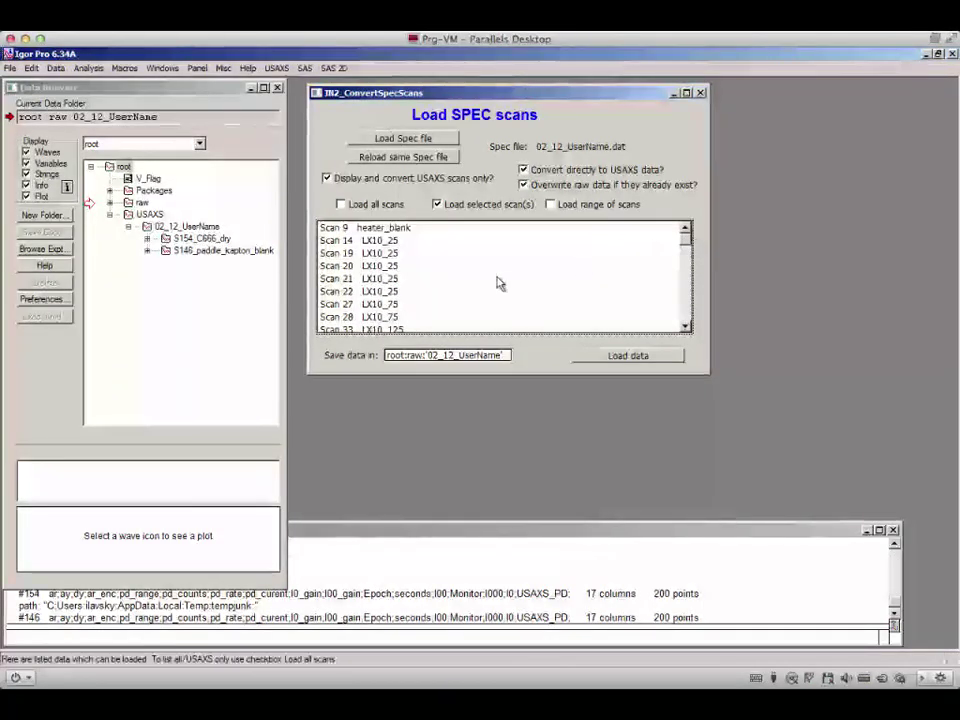
{"action": "left_click", "coordinate": [701, 93]}
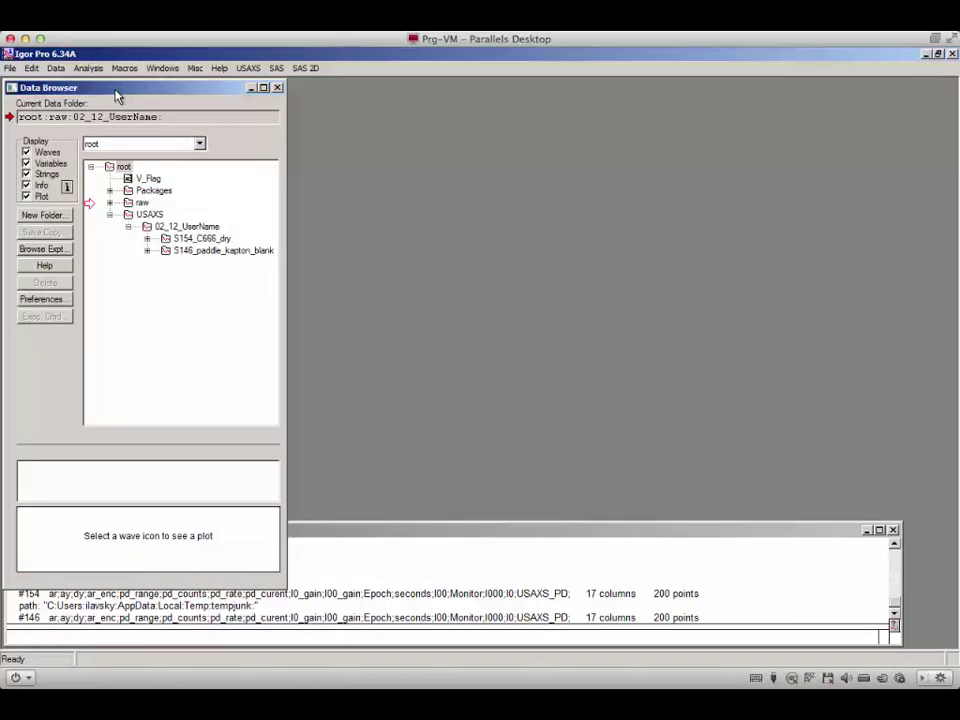
Step: Start a USAXS FlyScan import with its data path set to Test data\02_19_test_fly
{"action": "left_click", "coordinate": [247, 70]}
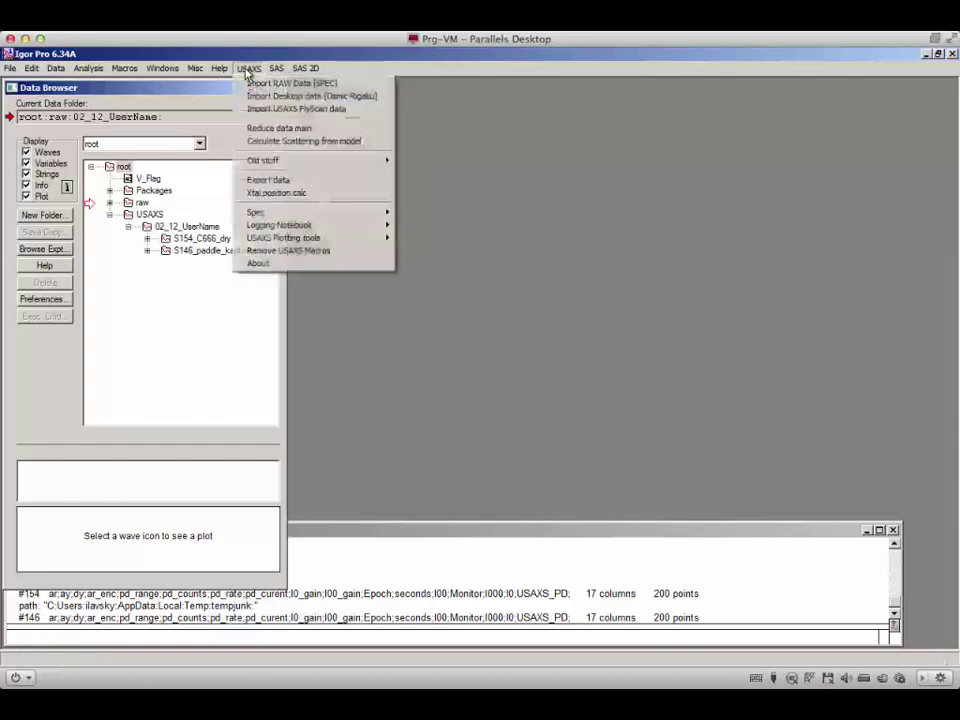
{"action": "left_click", "coordinate": [310, 110]}
{"action": "left_click_drag", "start_coordinate": [192, 88], "coordinate": [435, 102]}
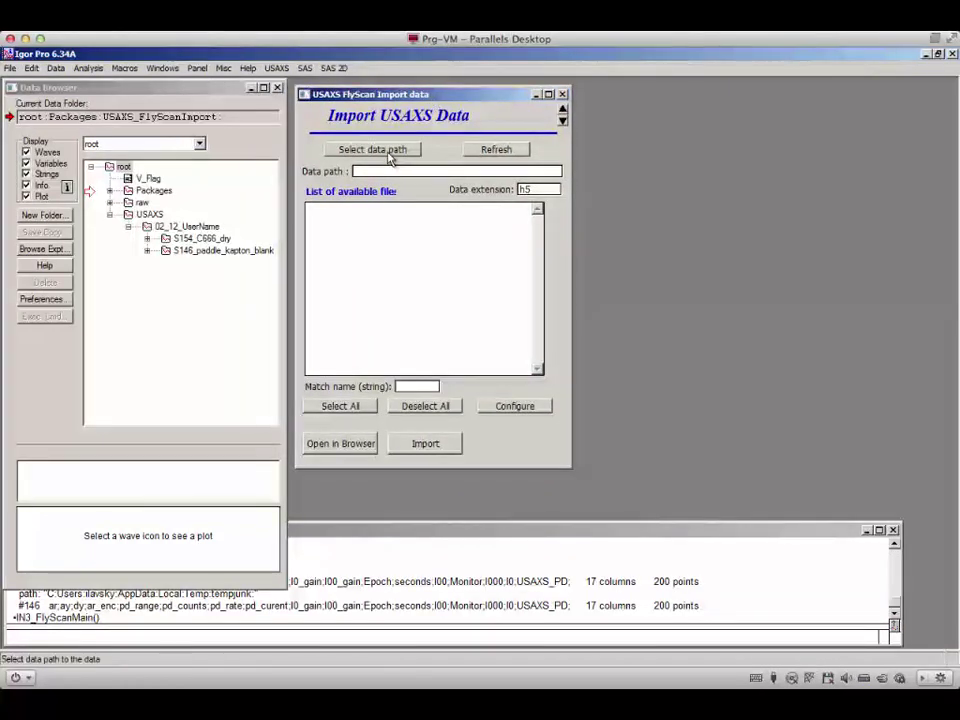
{"action": "left_click", "coordinate": [390, 150]}
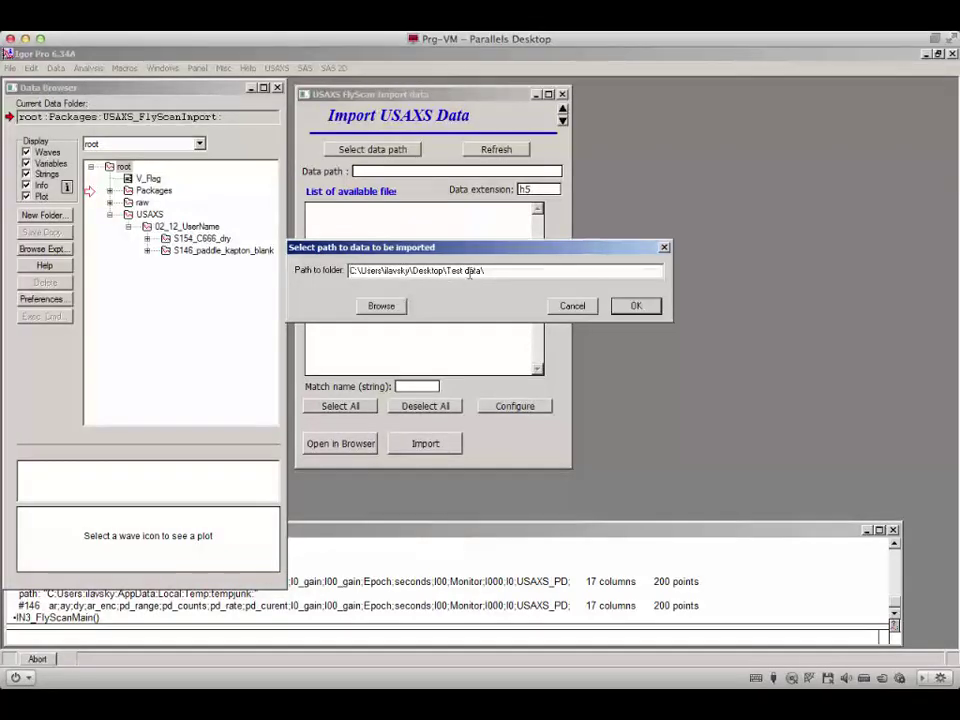
{"action": "left_click", "coordinate": [386, 305]}
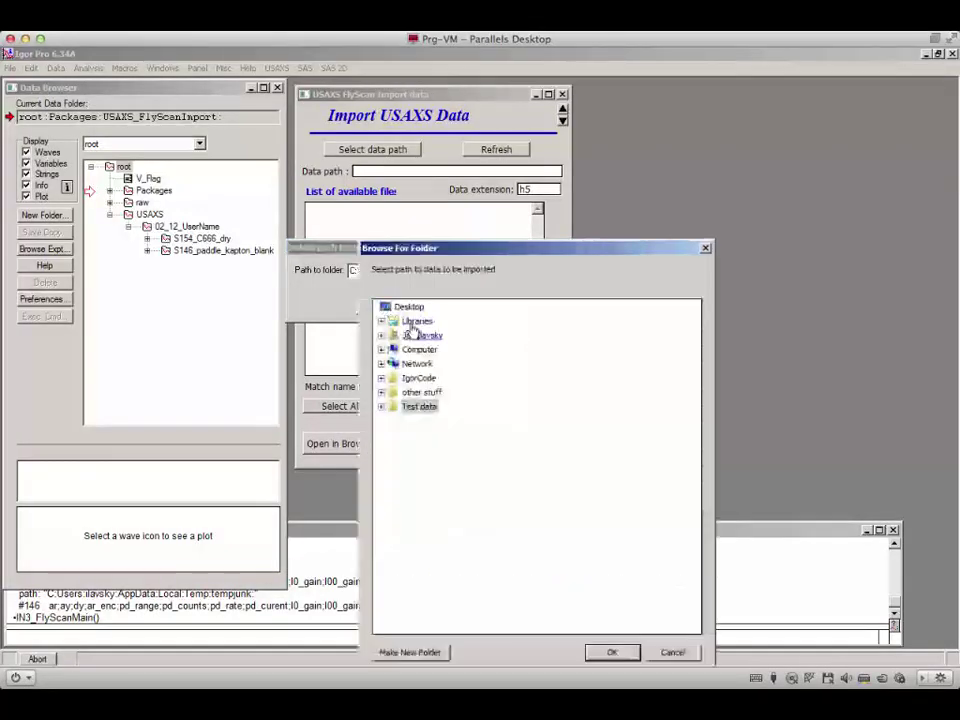
{"action": "left_click", "coordinate": [390, 408]}
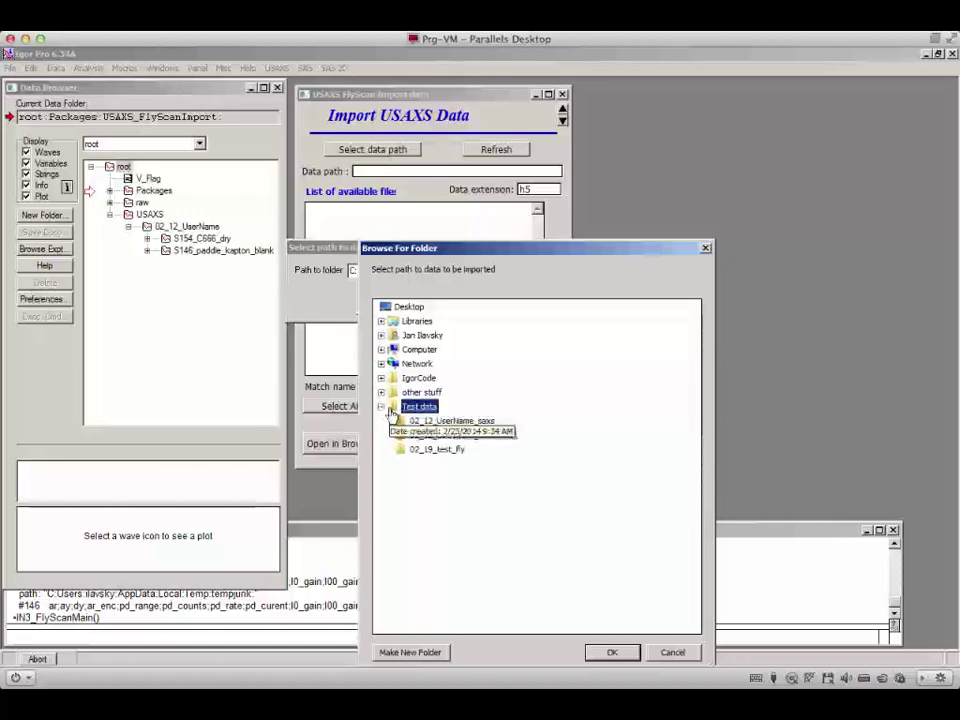
{"action": "left_click", "coordinate": [432, 452]}
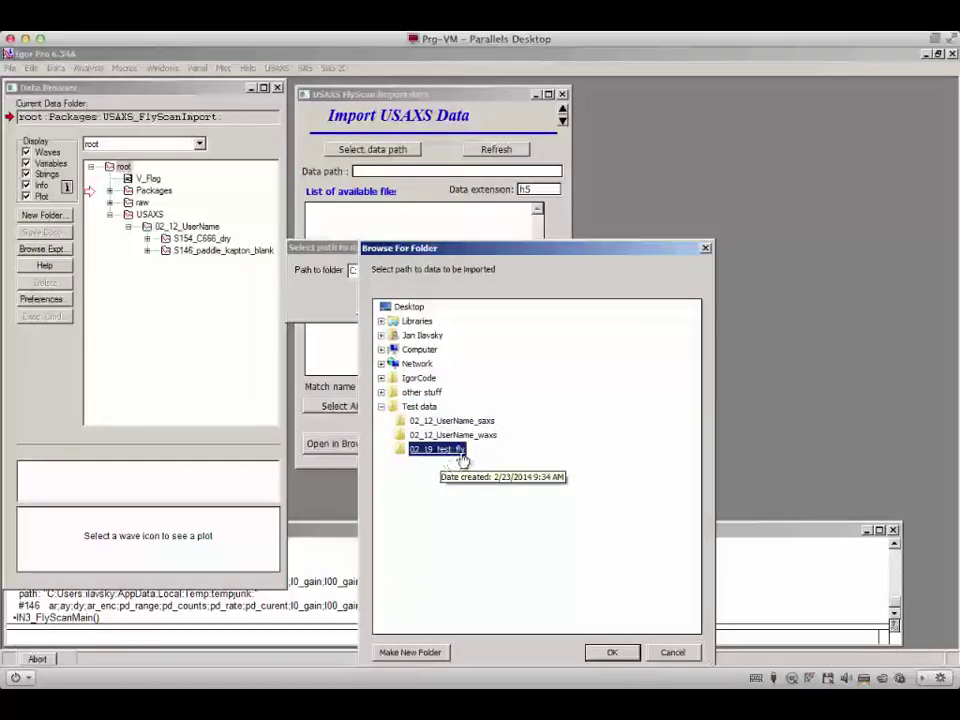
{"action": "left_click", "coordinate": [614, 651]}
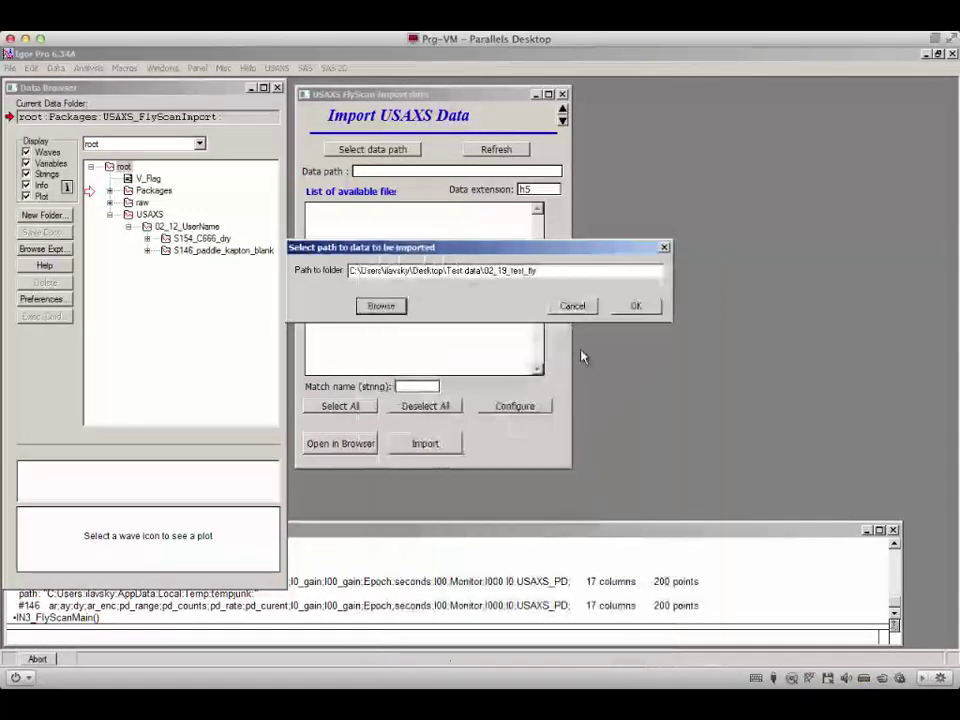
{"action": "left_click", "coordinate": [631, 305]}
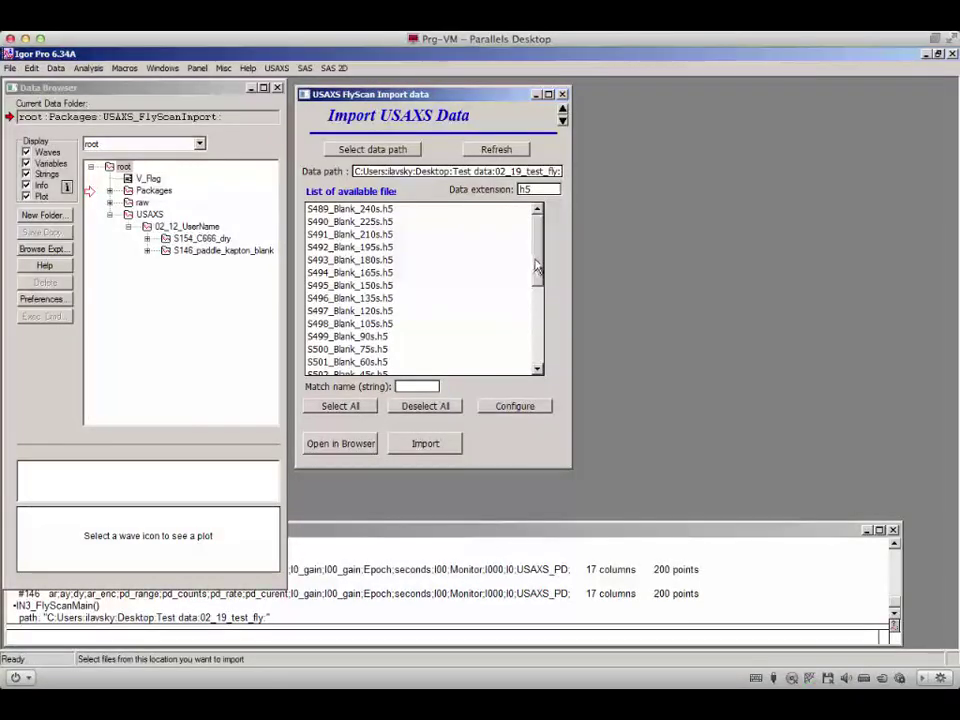
Step: Import S489_Blank_240s.h5 and check its new folder in the Data Browser
{"action": "left_click_drag", "start_coordinate": [536, 268], "coordinate": [542, 242]}
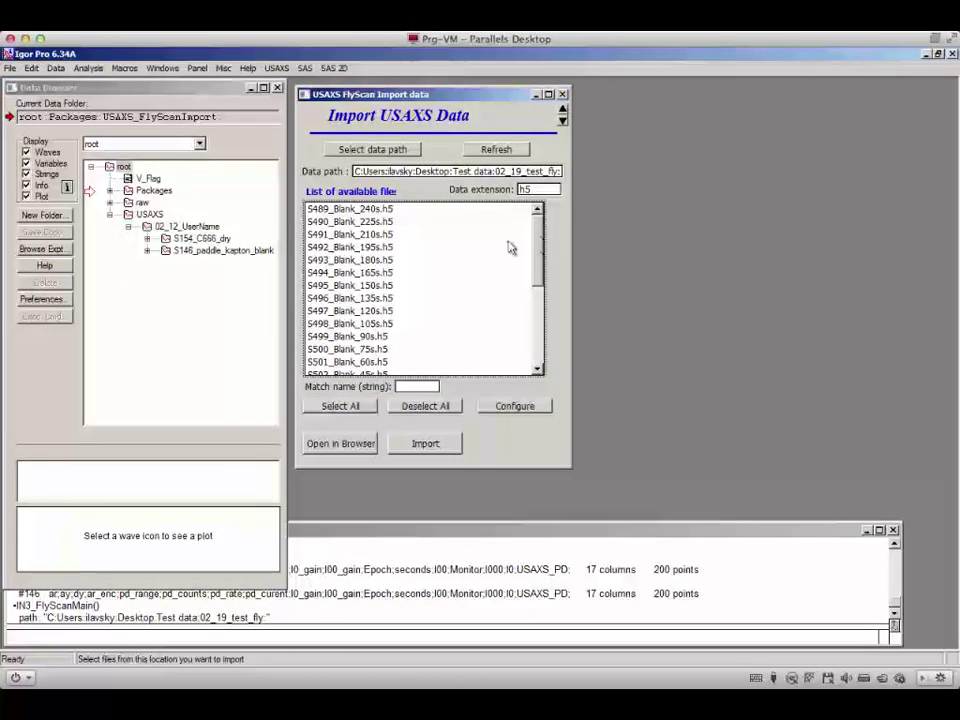
{"action": "left_click", "coordinate": [368, 212]}
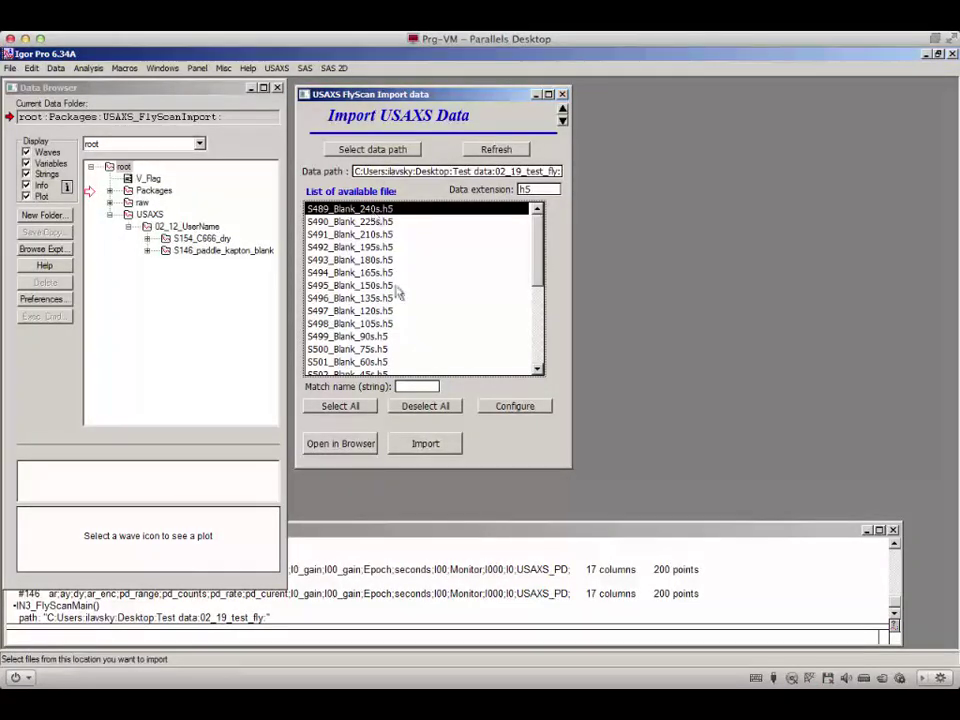
{"action": "double_click", "coordinate": [370, 212]}
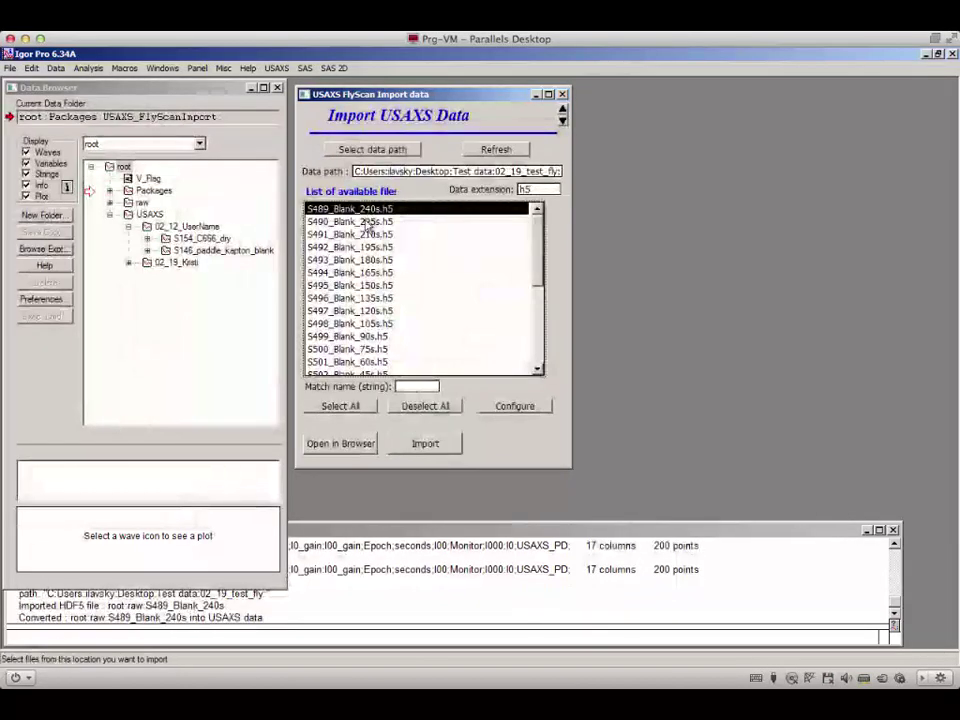
{"action": "left_click", "coordinate": [128, 262]}
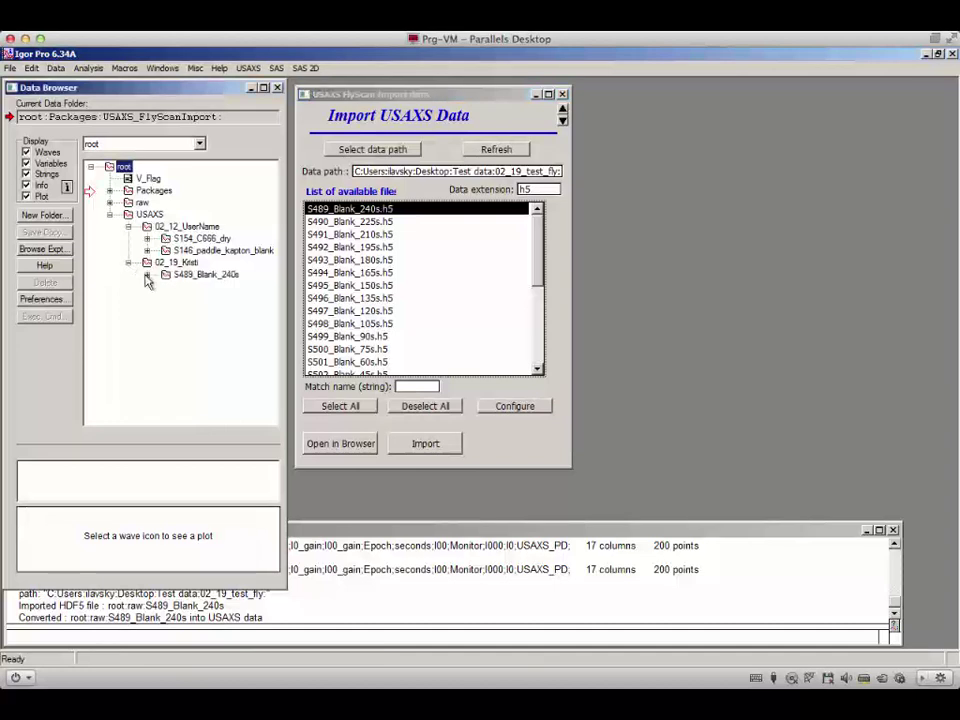
{"action": "left_click", "coordinate": [147, 274]}
{"action": "left_click", "coordinate": [147, 274]}
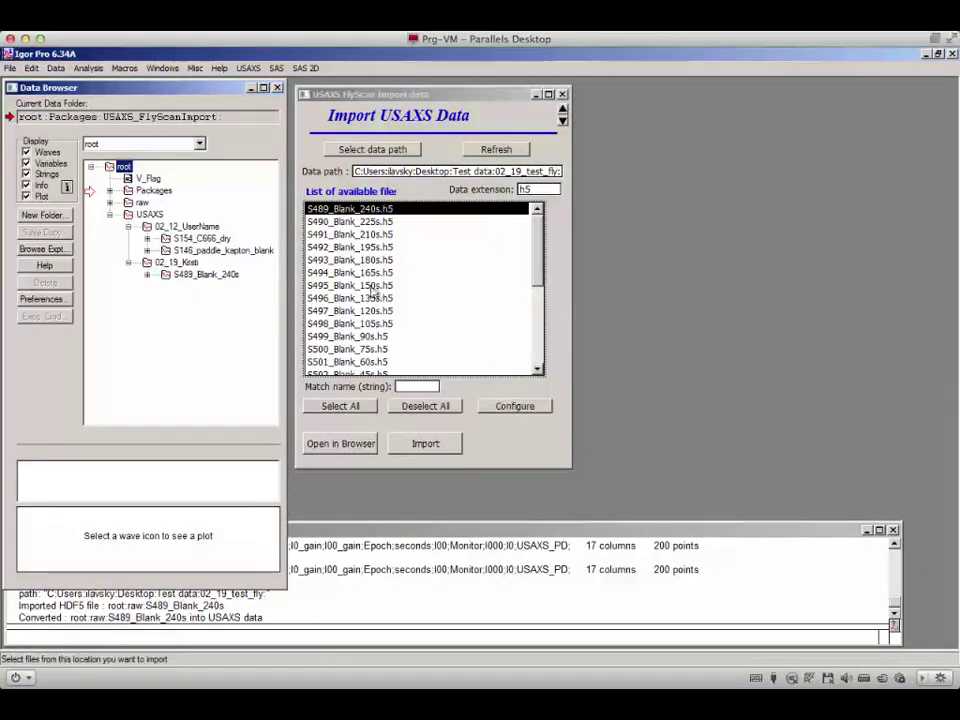
Step: Import S507_SecondSample_240s.h5 and close the FlyScan import window
{"action": "left_click_drag", "start_coordinate": [540, 279], "coordinate": [540, 321]}
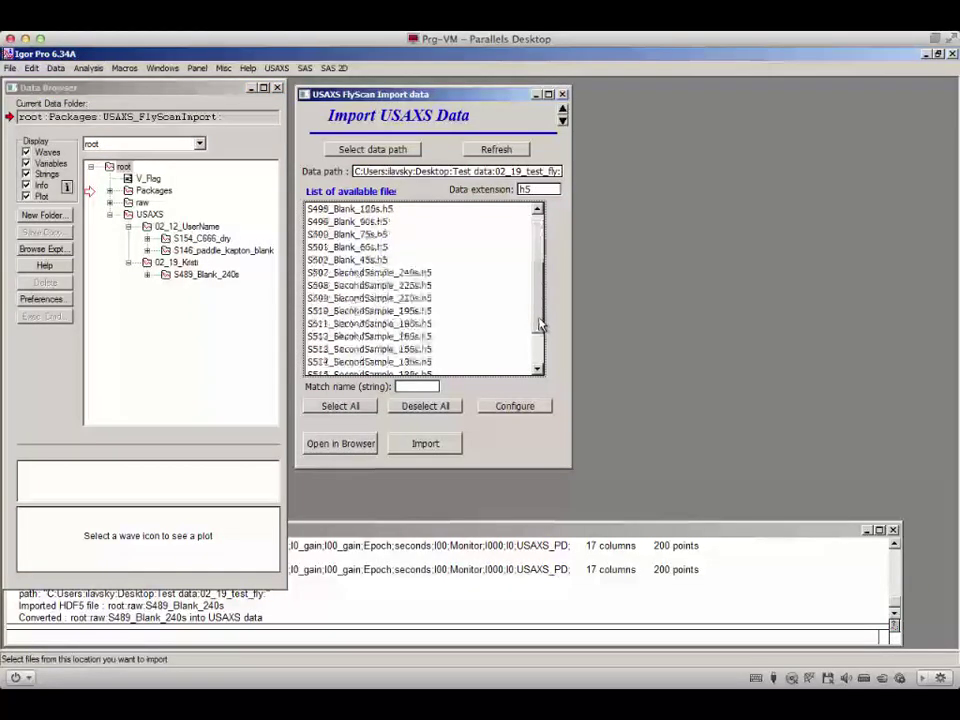
{"action": "left_click", "coordinate": [418, 273]}
{"action": "double_click", "coordinate": [383, 276]}
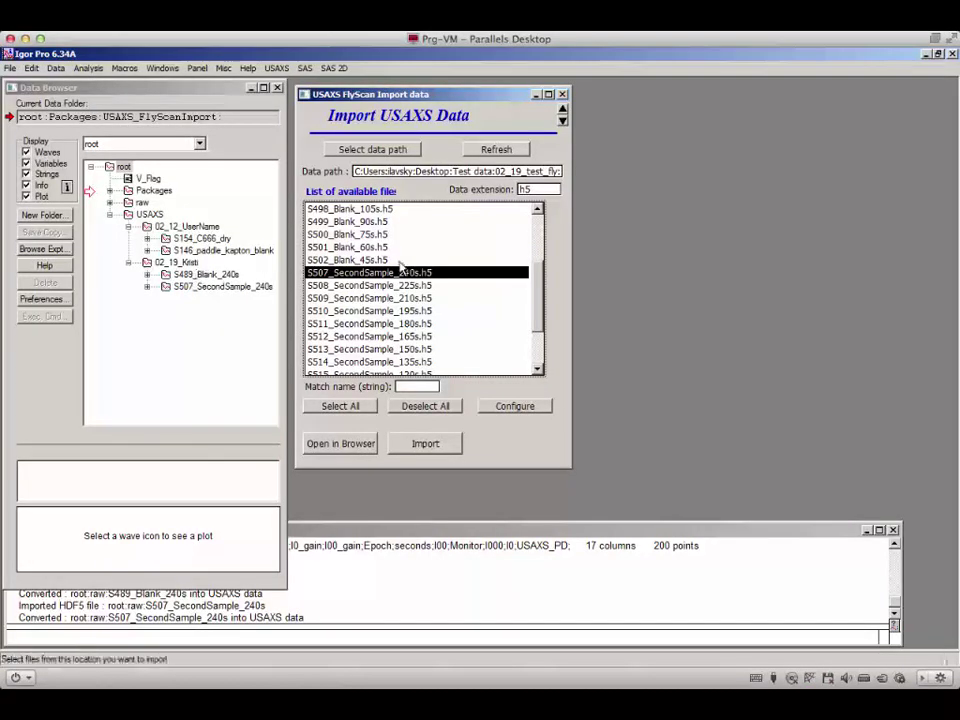
{"action": "left_click", "coordinate": [562, 95]}
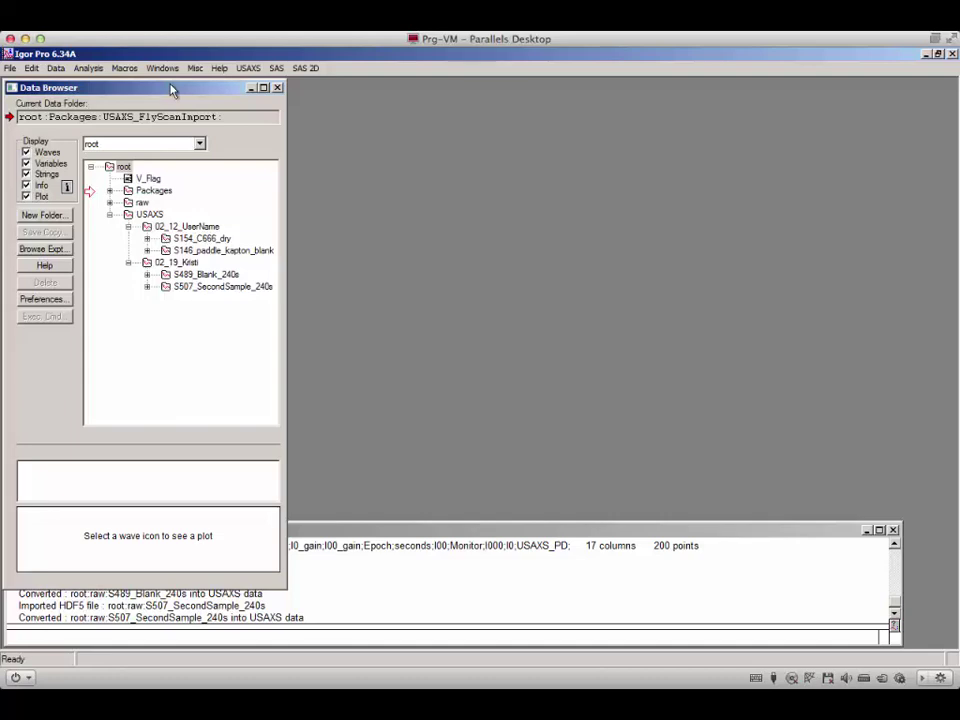
{"action": "left_click", "coordinate": [248, 69]}
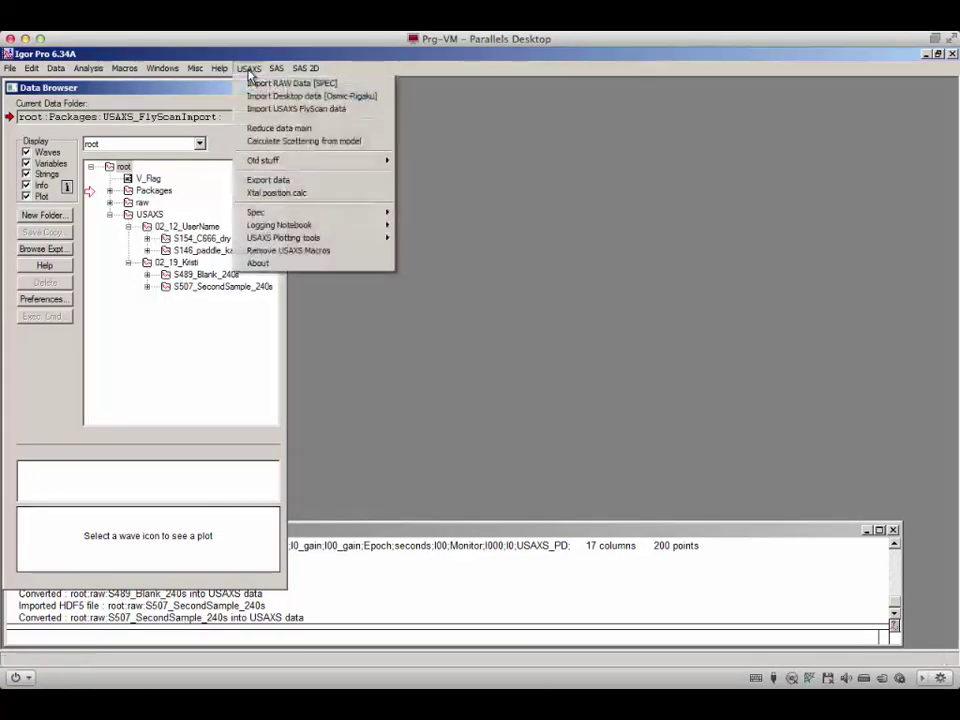
Step: Open Reduce data main, tick Proces as blank, and choose S146_paddle_kapton_blank as data folder
{"action": "left_click", "coordinate": [257, 133]}
{"action": "left_click_drag", "start_coordinate": [56, 92], "coordinate": [57, 93]}
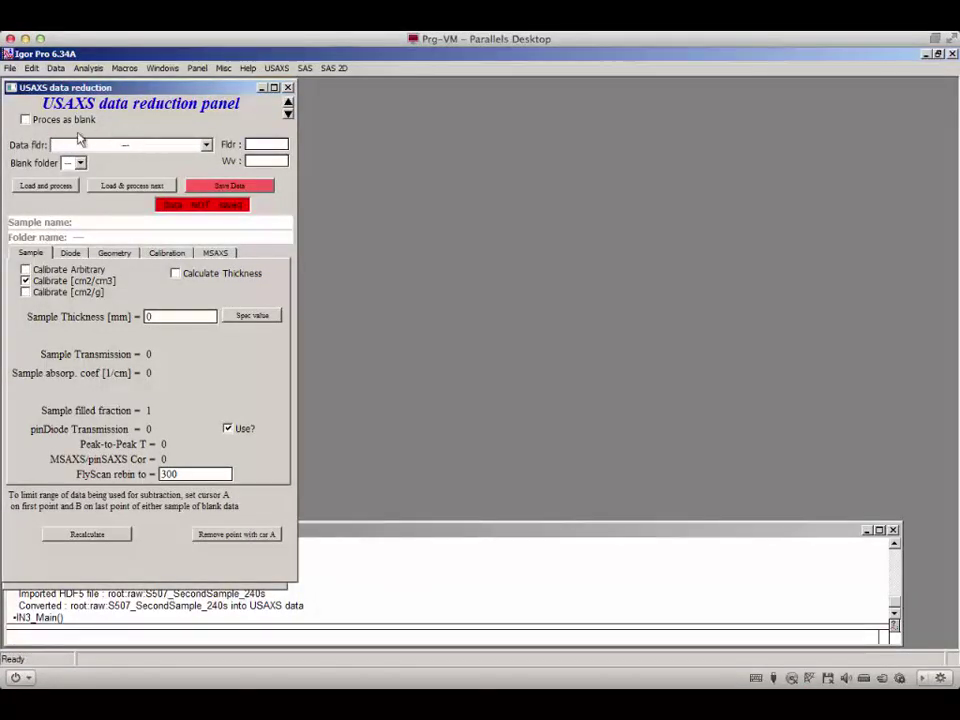
{"action": "left_click", "coordinate": [26, 121]}
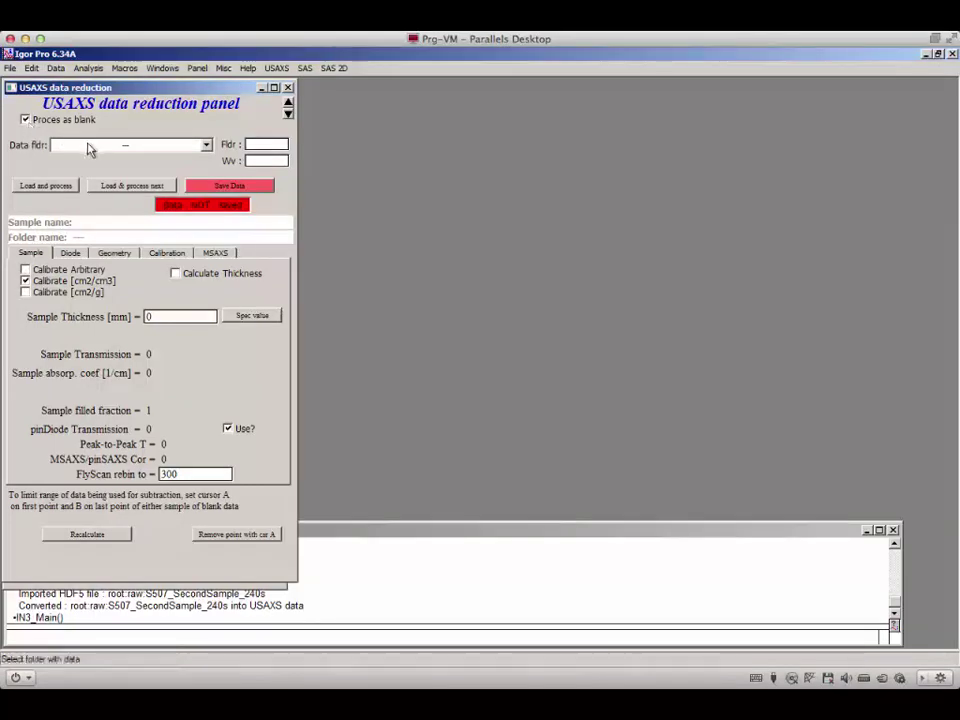
{"action": "left_click", "coordinate": [207, 146]}
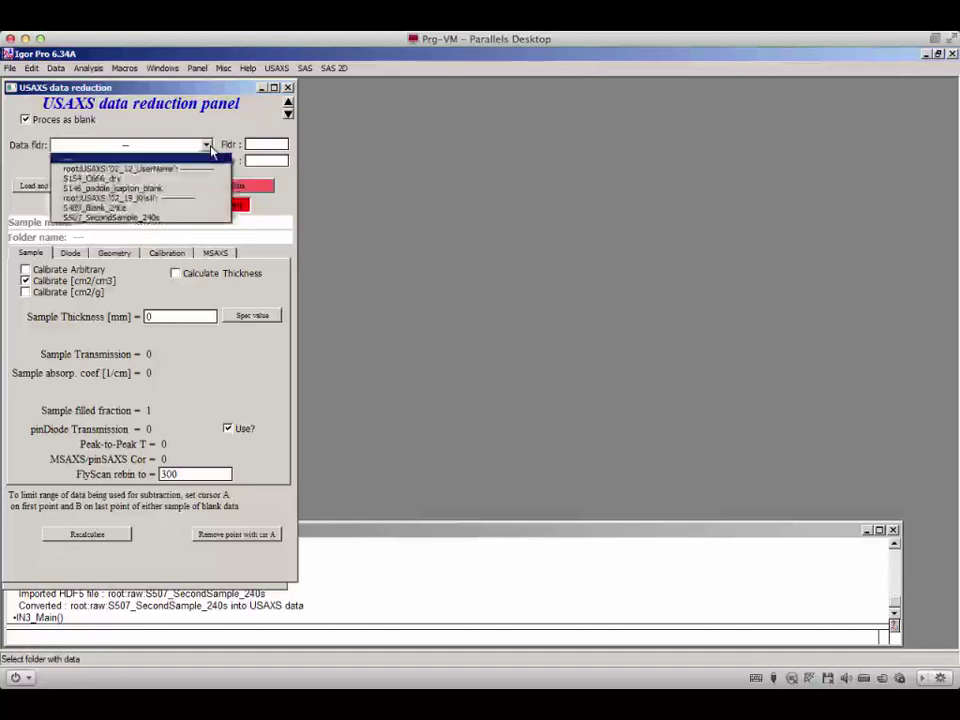
{"action": "left_click", "coordinate": [172, 189]}
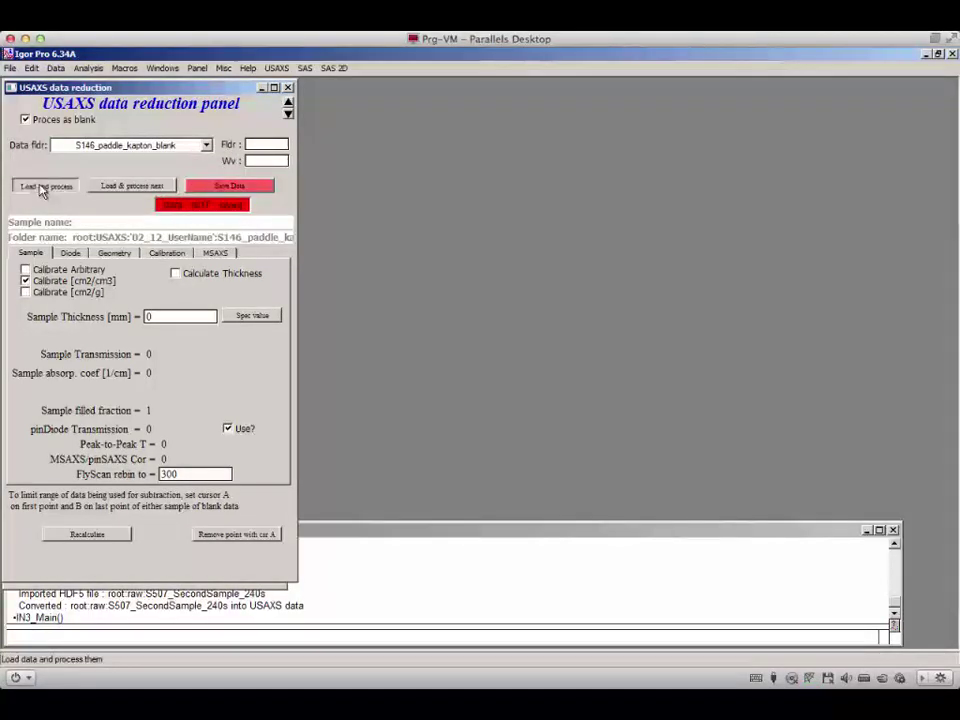
Step: Process the kapton blank and refit its peak with a modified Gaussian (FWHM 2.1399 arc-sec)
{"action": "left_click", "coordinate": [42, 190]}
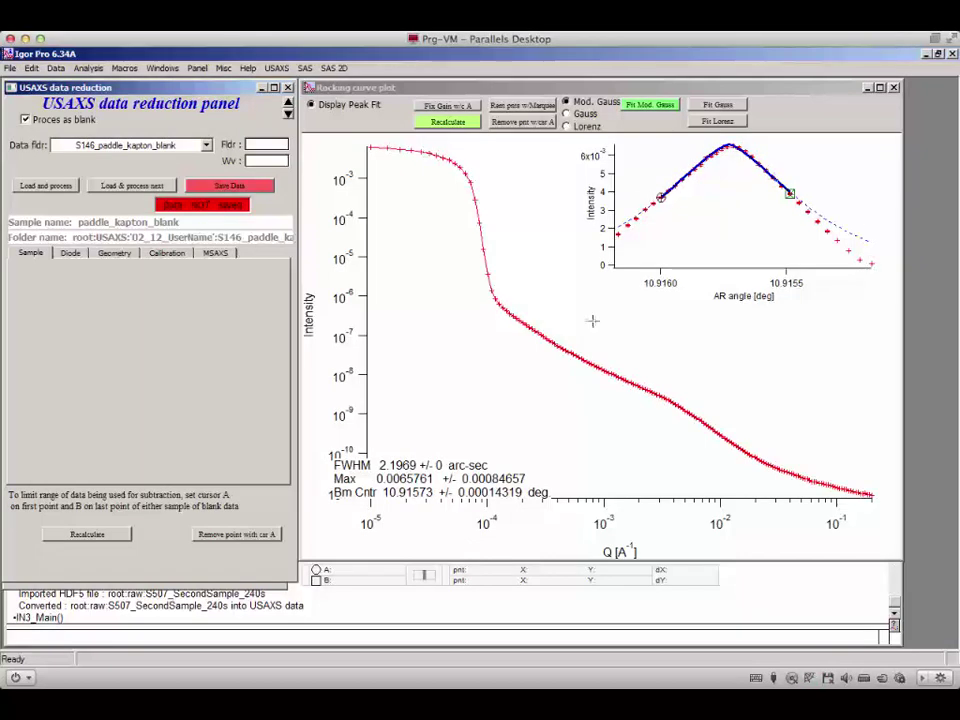
{"action": "mouse_move", "coordinate": [430, 470]}
{"action": "left_mouse_down"}
{"action": "mouse_move", "coordinate": [456, 400]}
{"action": "mouse_move", "coordinate": [482, 422]}
{"action": "left_mouse_up"}
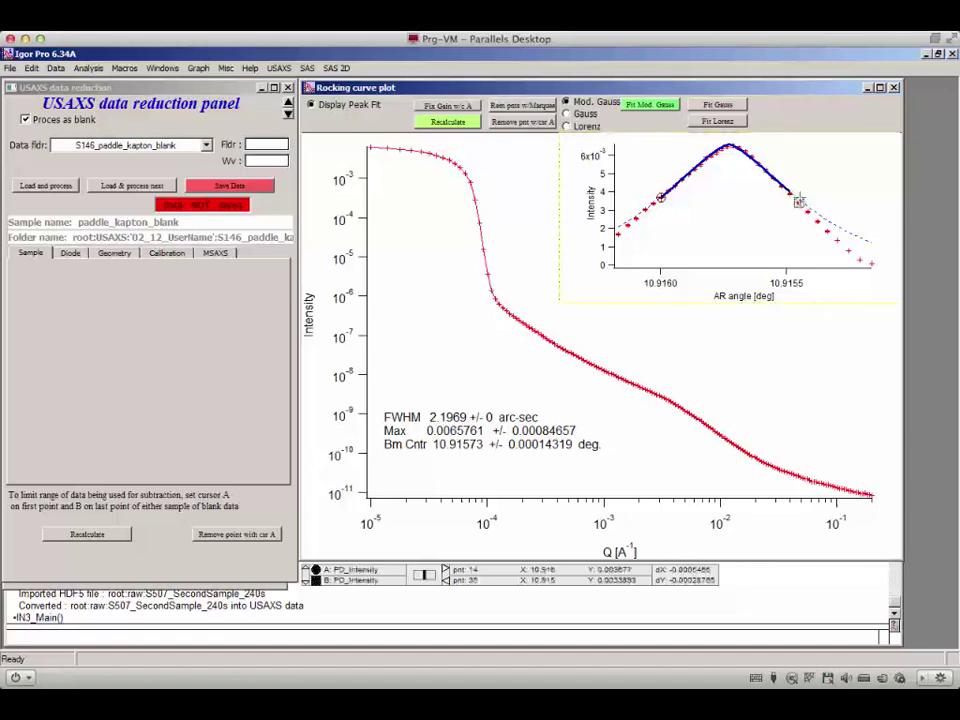
{"action": "left_click", "coordinate": [667, 105]}
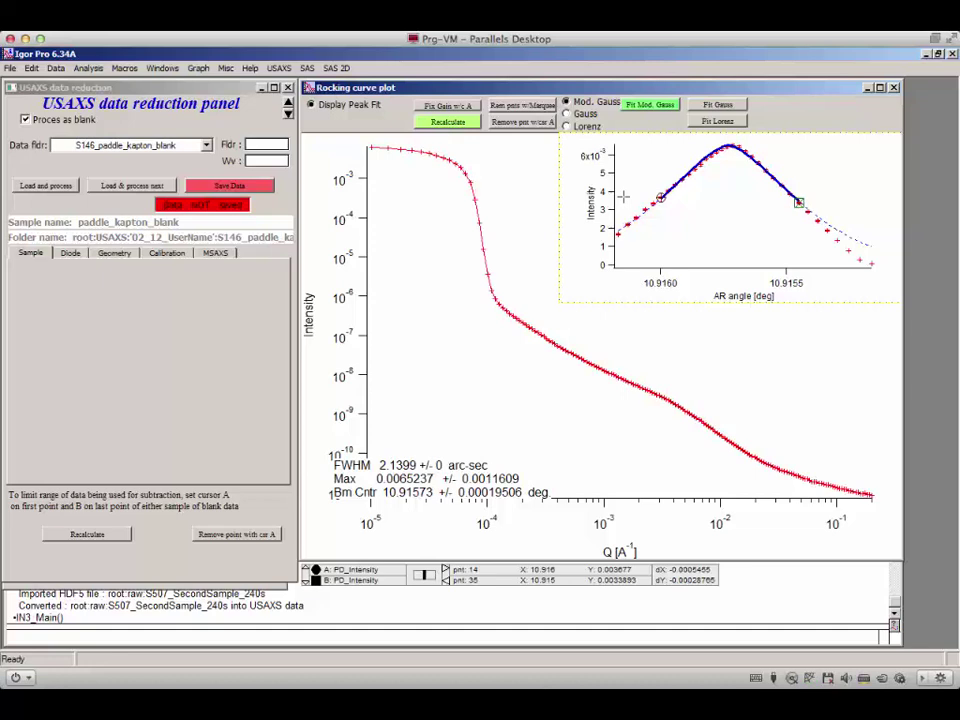
{"action": "left_click", "coordinate": [424, 441]}
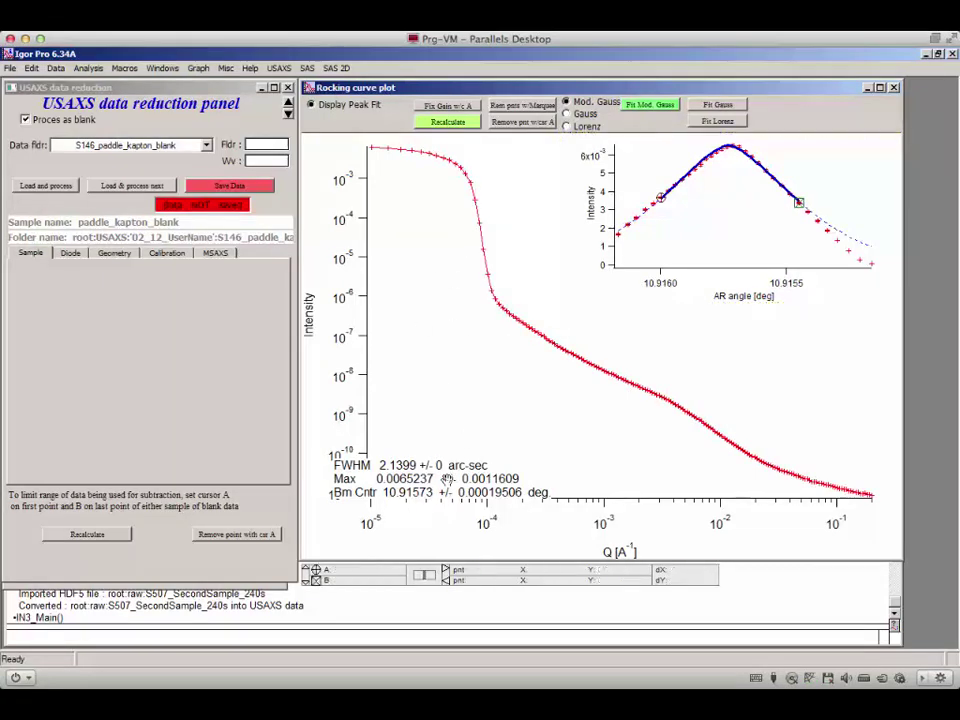
Step: Save the reduced blank and select its Blank_R_Int, Blank_R_error and Blank_R_Qvec waves
{"action": "left_click", "coordinate": [224, 189]}
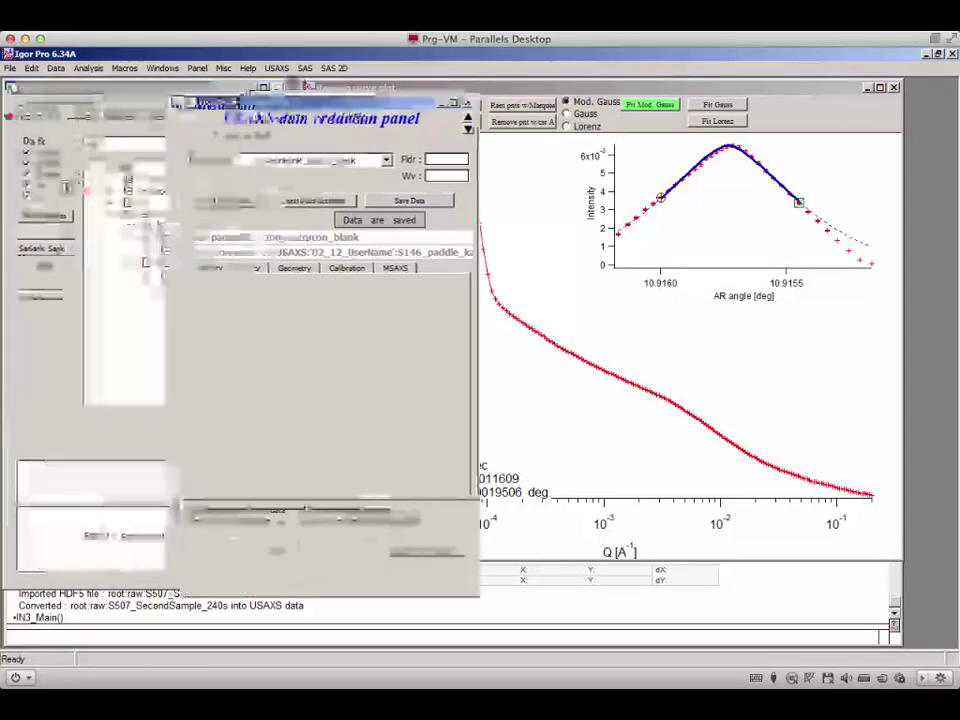
{"action": "left_click", "coordinate": [153, 313]}
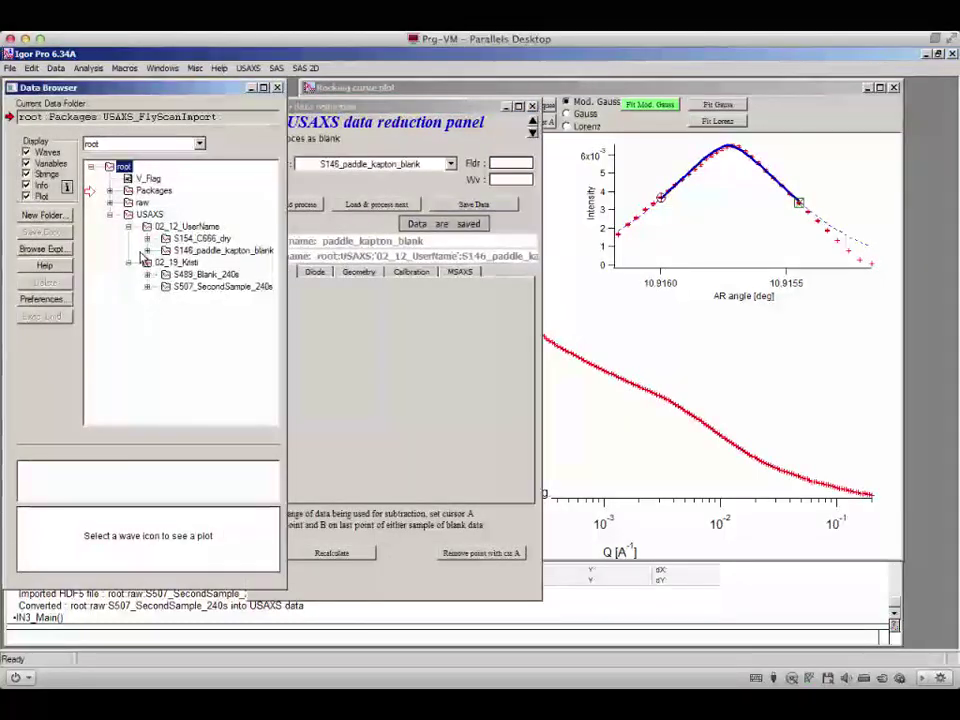
{"action": "left_click", "coordinate": [147, 251]}
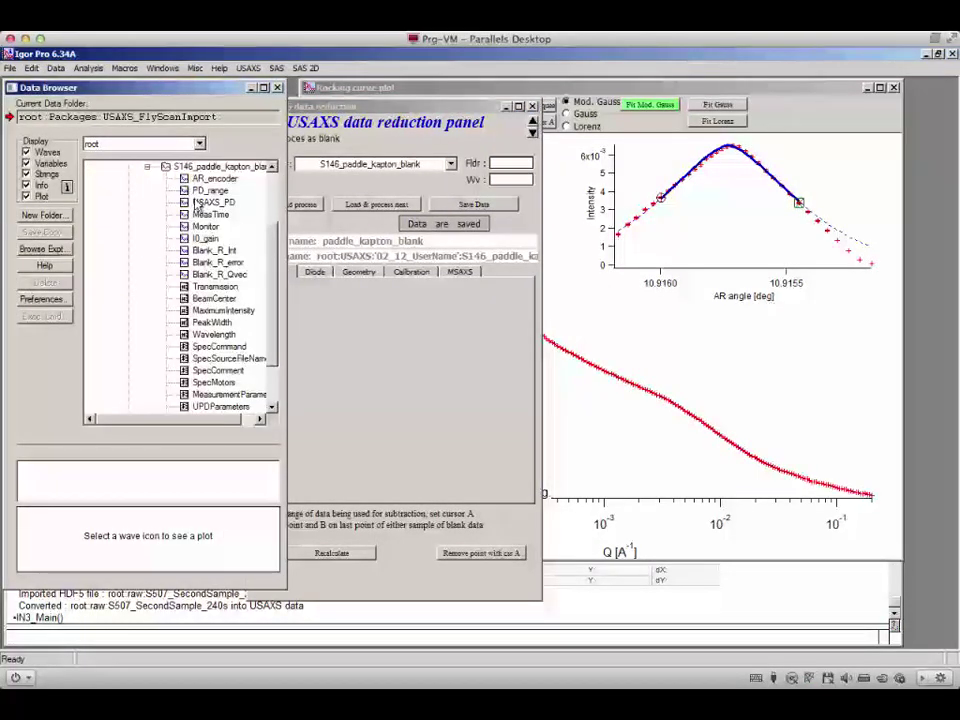
{"action": "scroll", "coordinate": [262, 260], "scroll_direction": "up", "scroll_amount": 1}
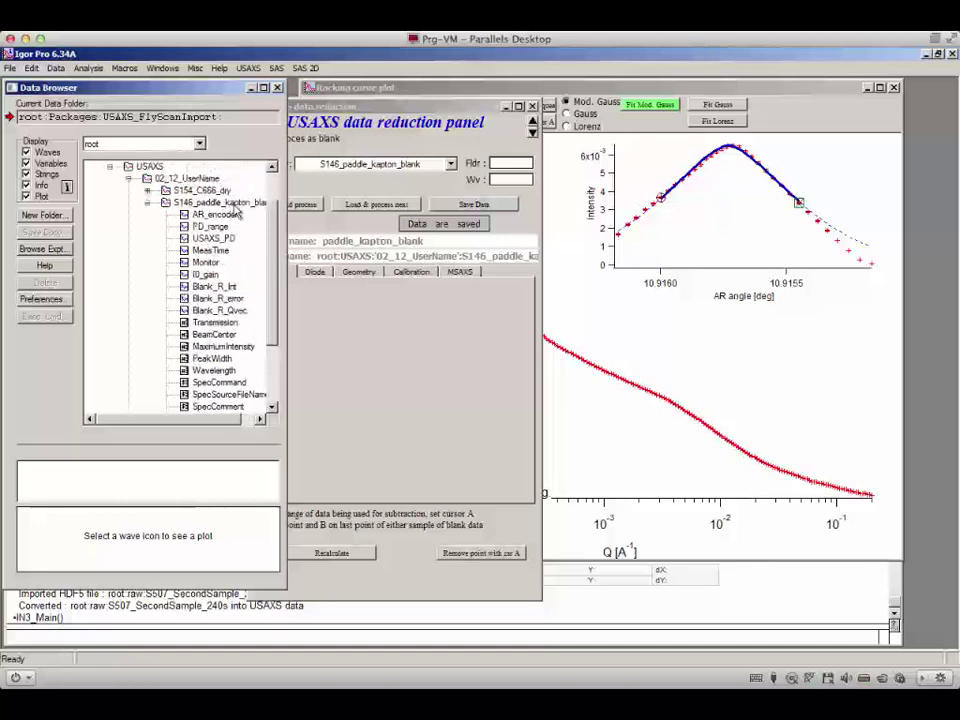
{"action": "left_click_drag", "start_coordinate": [215, 288], "coordinate": [210, 314]}
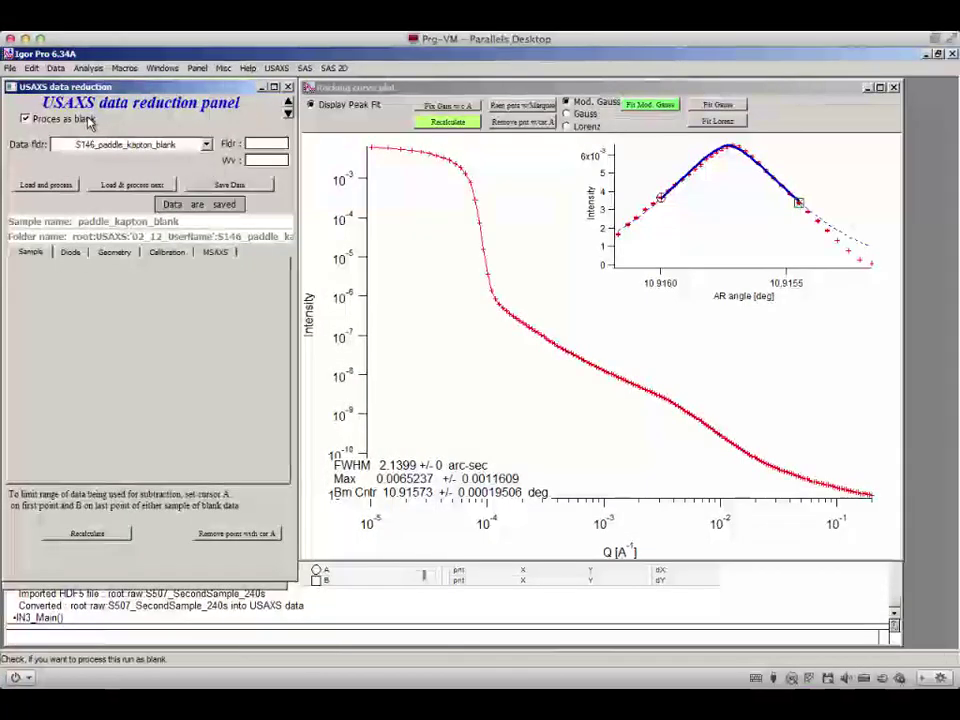
Step: Load and reduce the S507_SecondSample_240s data folder
{"action": "left_click", "coordinate": [89, 147]}
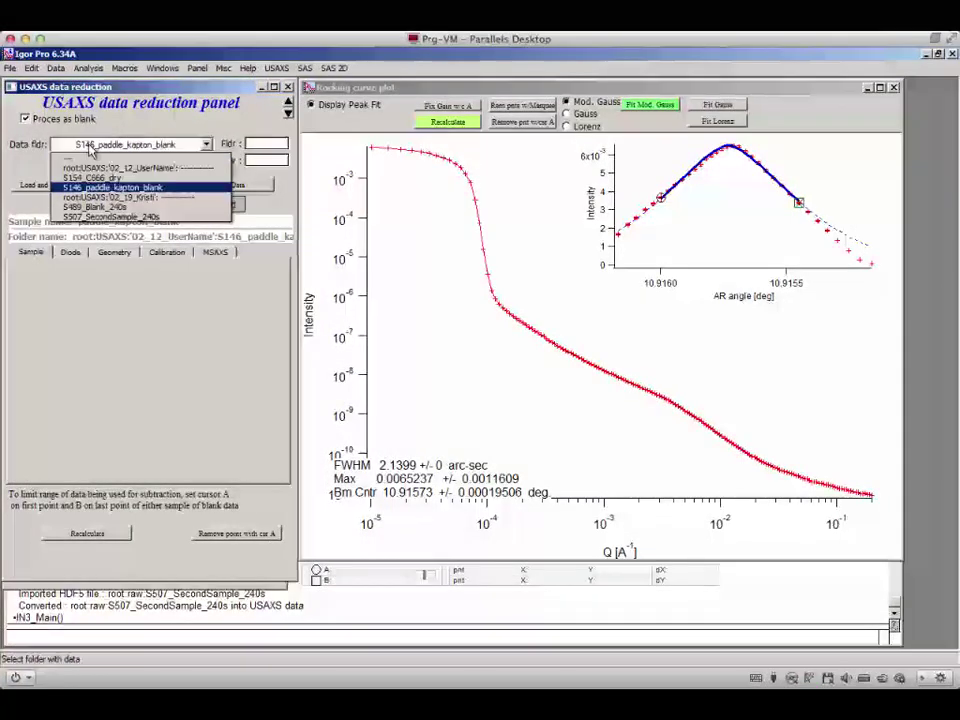
{"action": "left_click", "coordinate": [94, 214]}
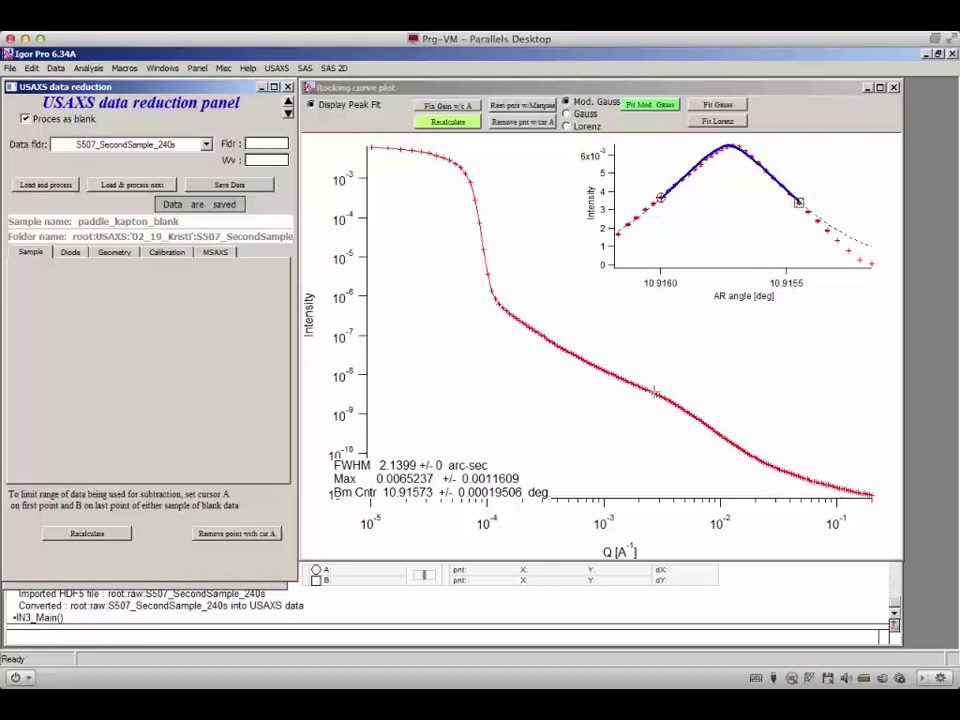
{"action": "left_click", "coordinate": [46, 186]}
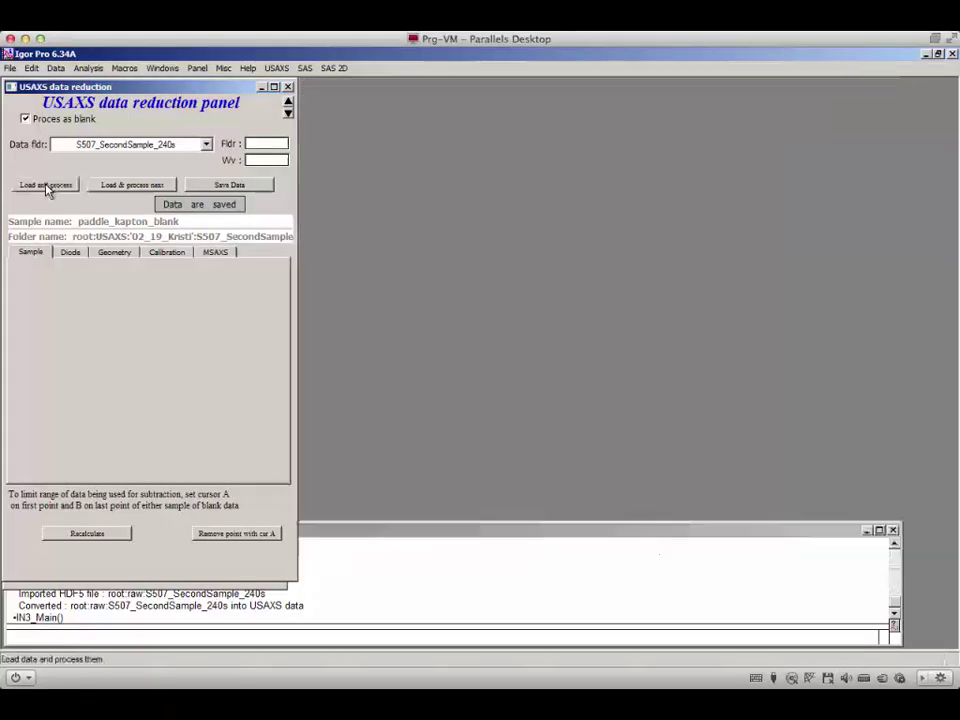
Step: Load and reduce S489_Blank_240s as the blank instead, giving FWHM 2.0186 arc-sec
{"action": "left_click", "coordinate": [206, 144]}
{"action": "left_click", "coordinate": [155, 206]}
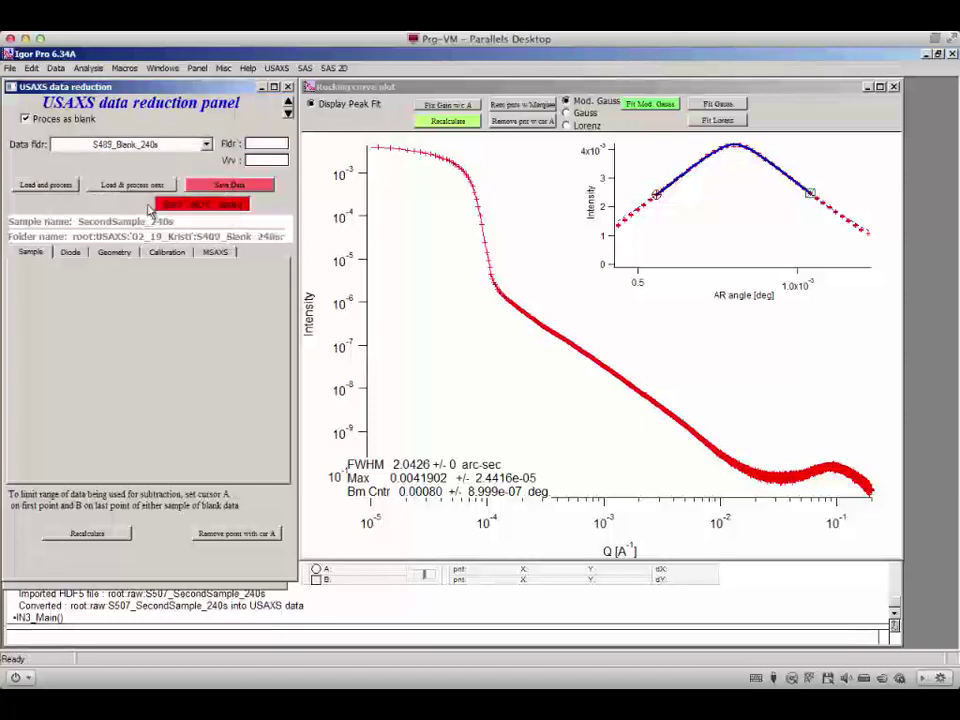
{"action": "left_click", "coordinate": [47, 186]}
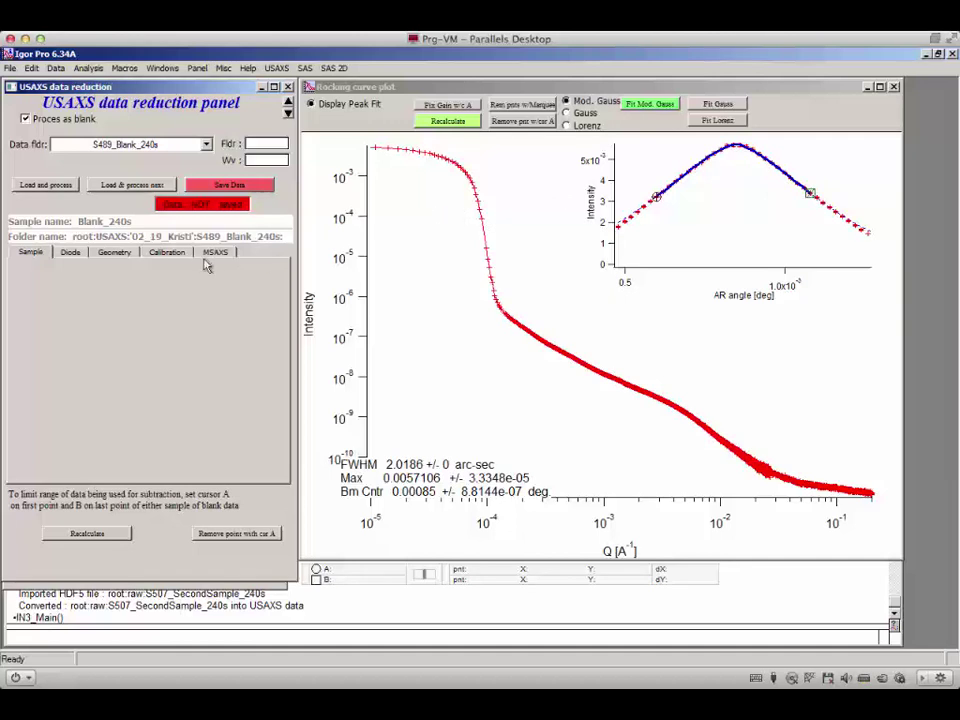
Step: Inspect the Blank_240s diode gain ranges, then save the reduced S489_Blank_240s blank data
{"action": "left_click", "coordinate": [75, 254]}
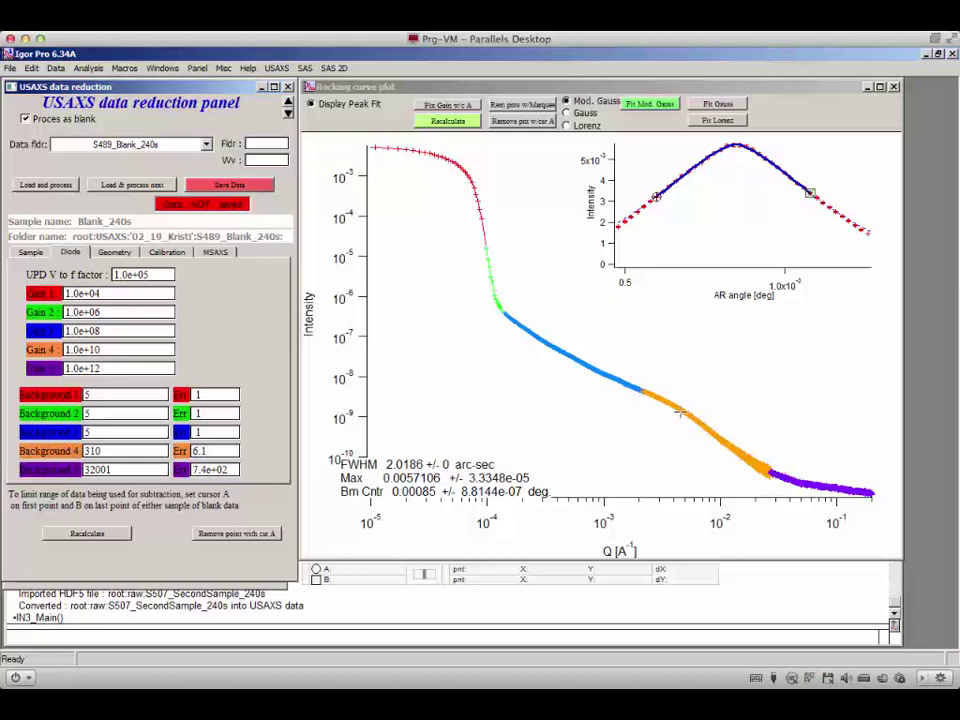
{"action": "left_click", "coordinate": [45, 254]}
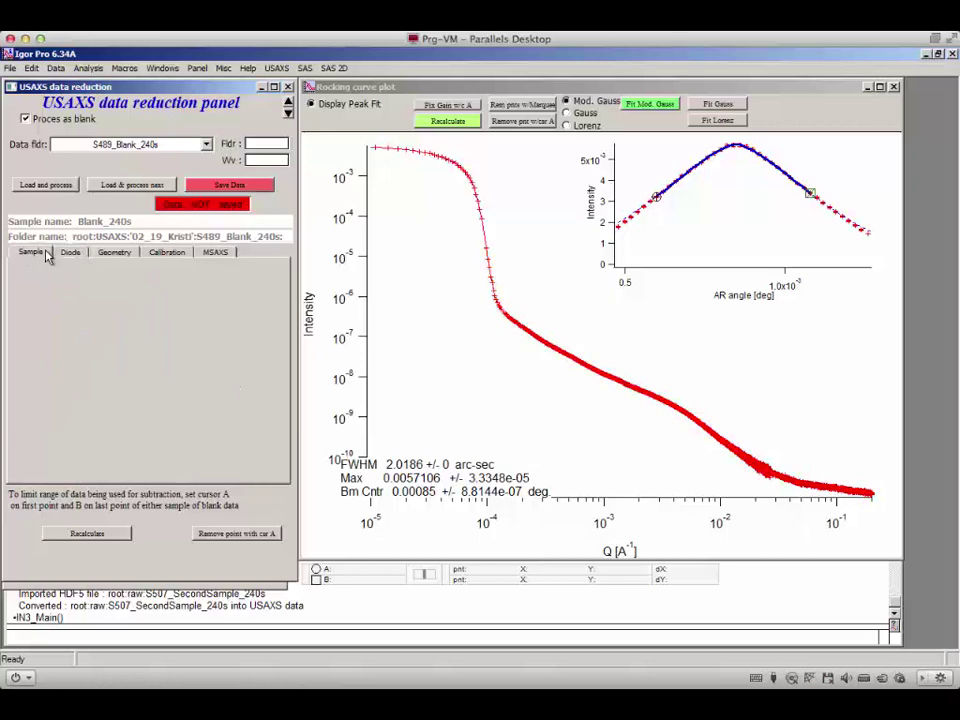
{"action": "left_click", "coordinate": [229, 185]}
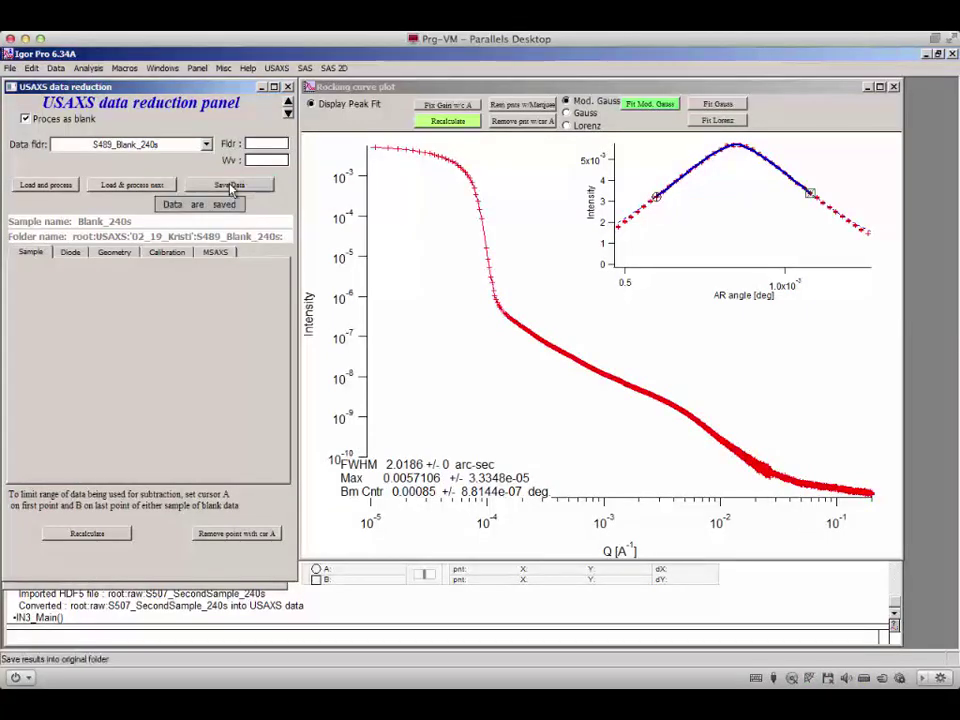
Step: Turn off Proces as blank and reduce S154_C666_dry against the S146_paddle_kapton_blank blank
{"action": "left_click", "coordinate": [38, 121]}
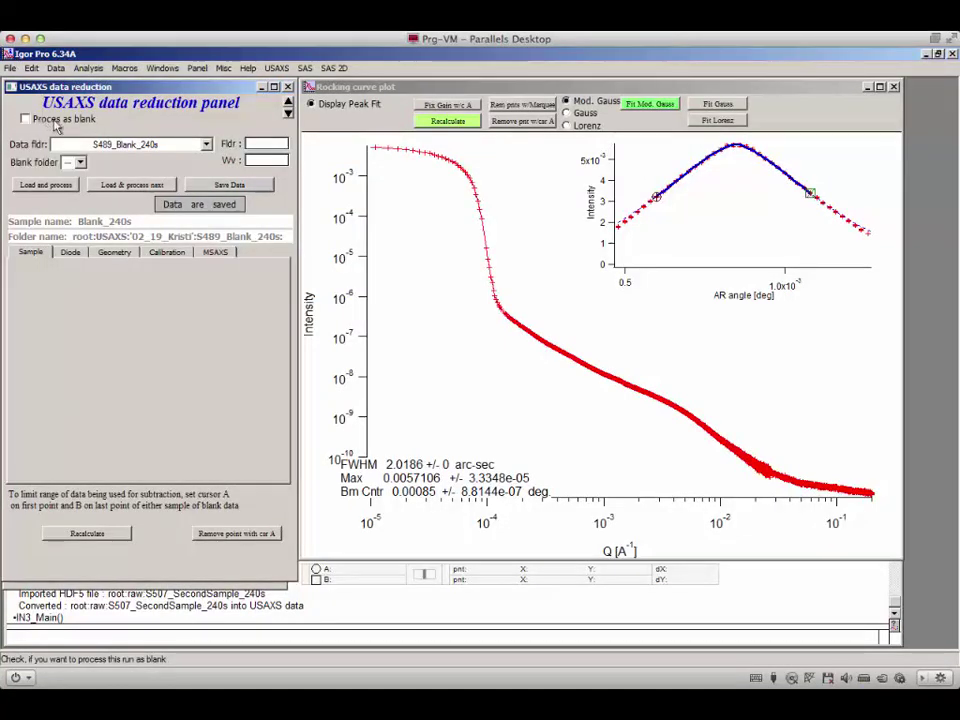
{"action": "left_click", "coordinate": [103, 146]}
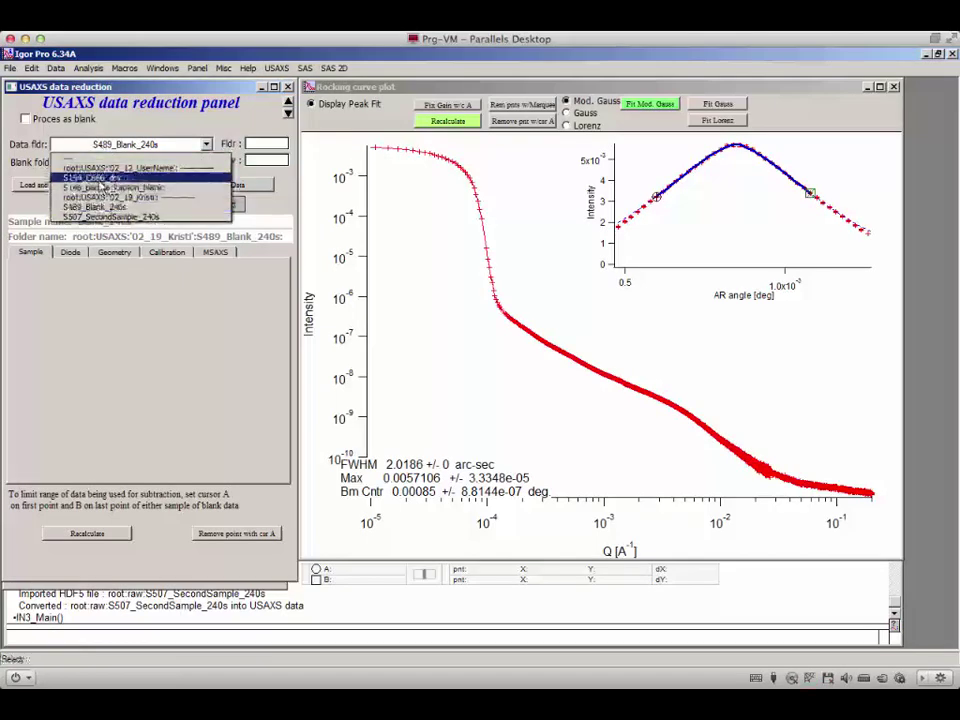
{"action": "left_click", "coordinate": [100, 165]}
{"action": "left_click", "coordinate": [82, 164]}
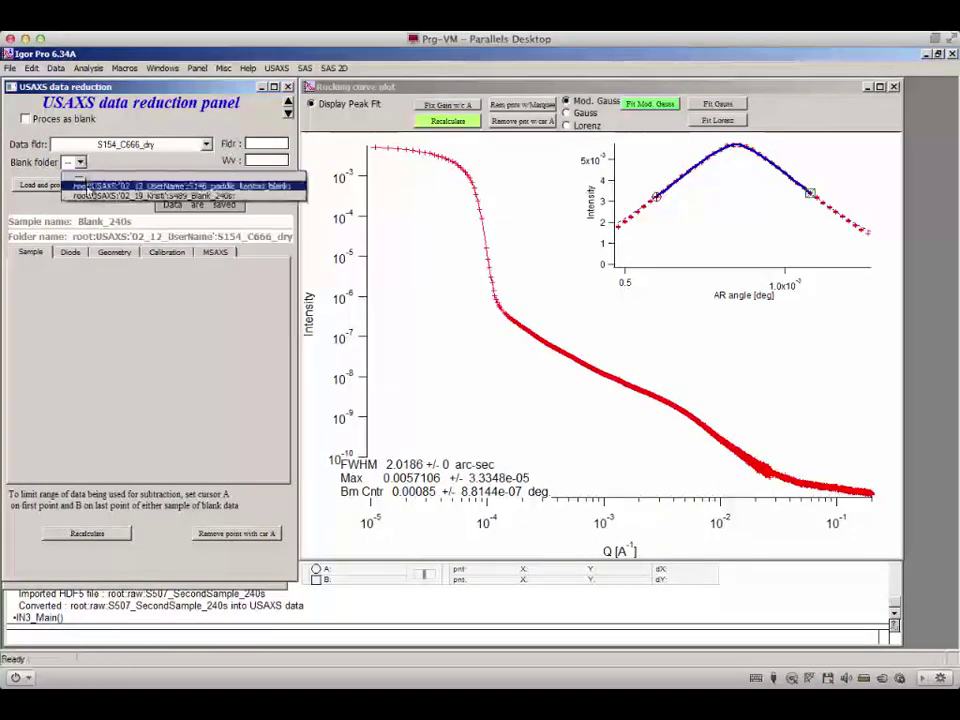
{"action": "left_click", "coordinate": [155, 187]}
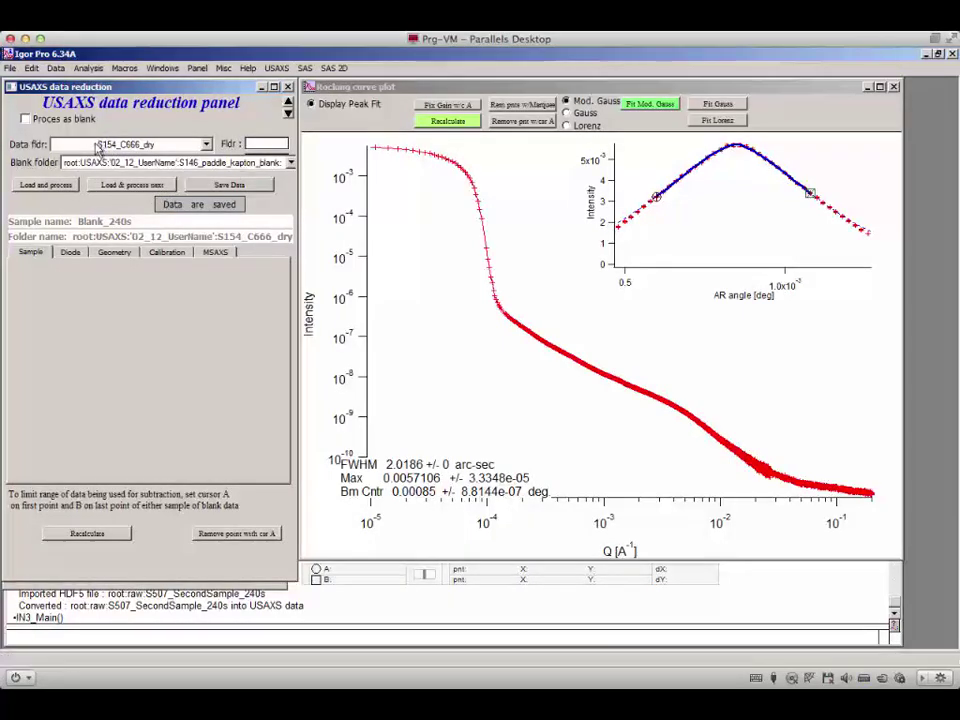
{"action": "left_click", "coordinate": [30, 188]}
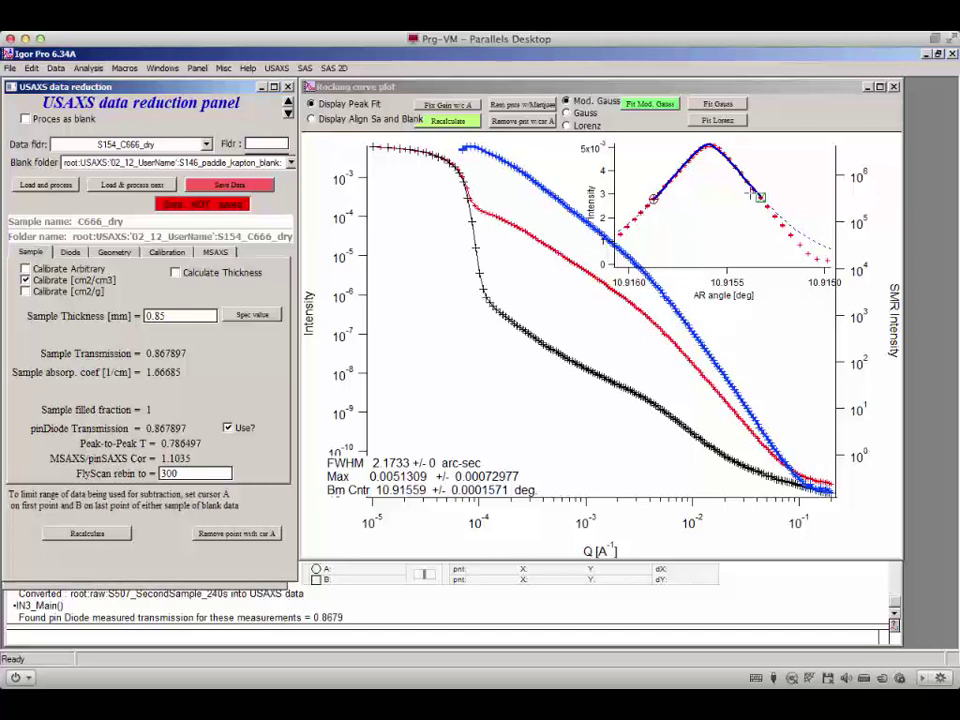
{"action": "left_click", "coordinate": [652, 103]}
{"action": "left_click", "coordinate": [350, 150]}
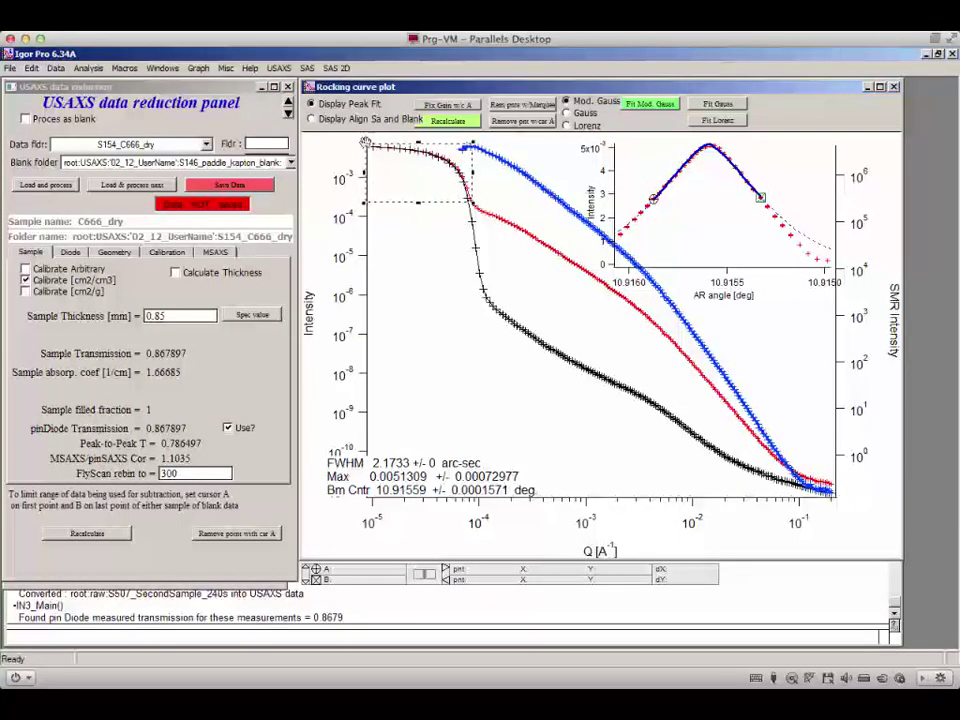
{"action": "left_click", "coordinate": [482, 229]}
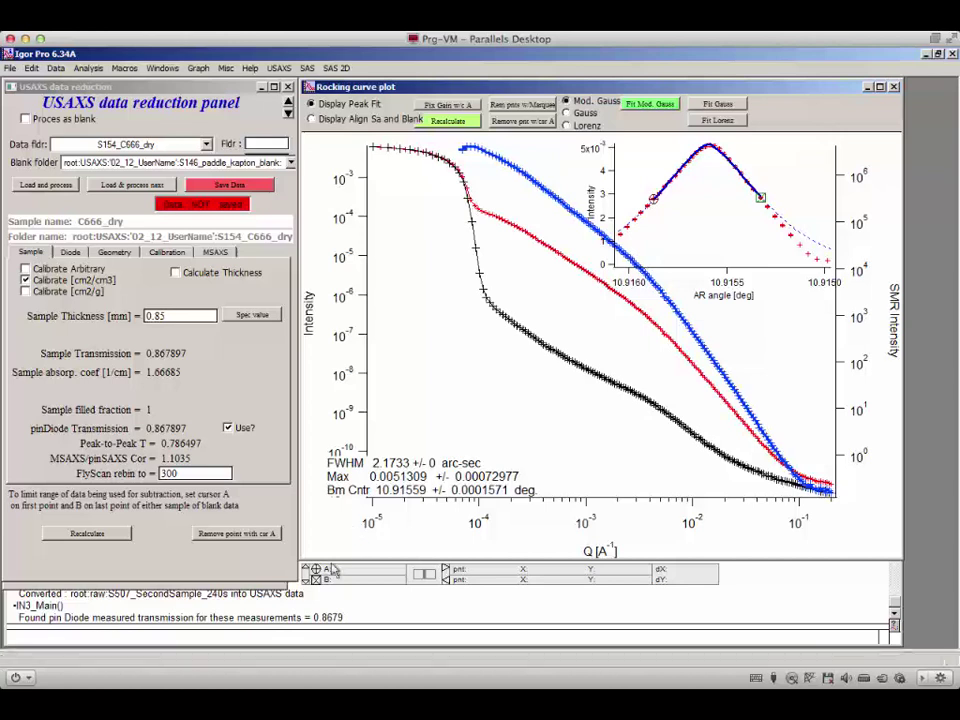
Step: Remove reduced points before cursor A at the red curve's knee, then display sample and blank alignment
{"action": "left_click_drag", "start_coordinate": [315, 568], "coordinate": [386, 537]}
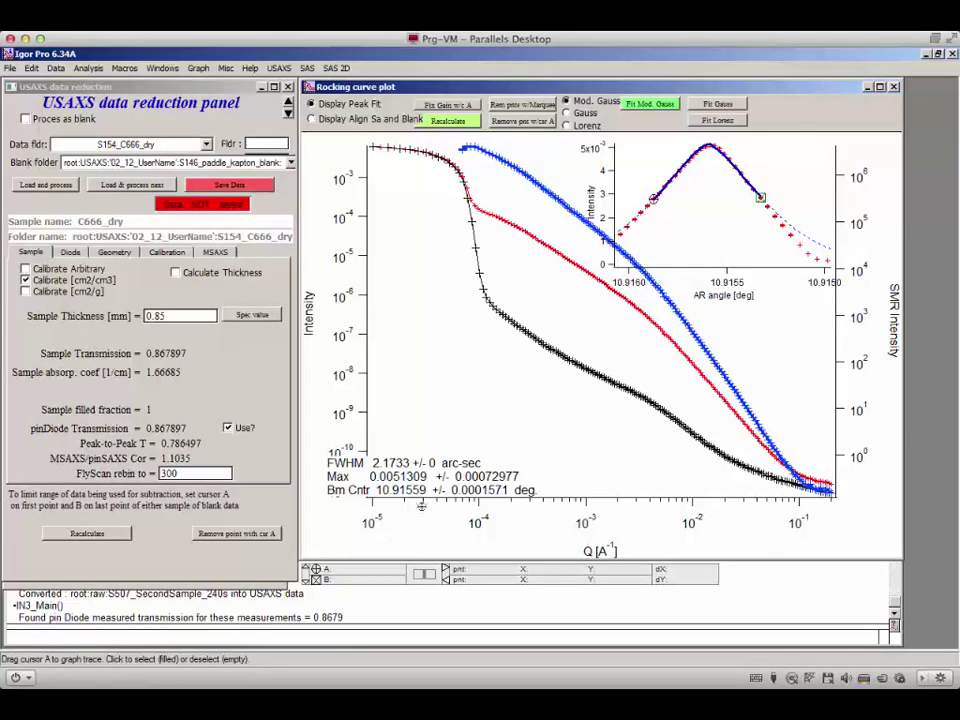
{"action": "left_click_drag", "start_coordinate": [514, 272], "coordinate": [479, 209]}
{"action": "left_click_drag", "start_coordinate": [476, 208], "coordinate": [479, 210]}
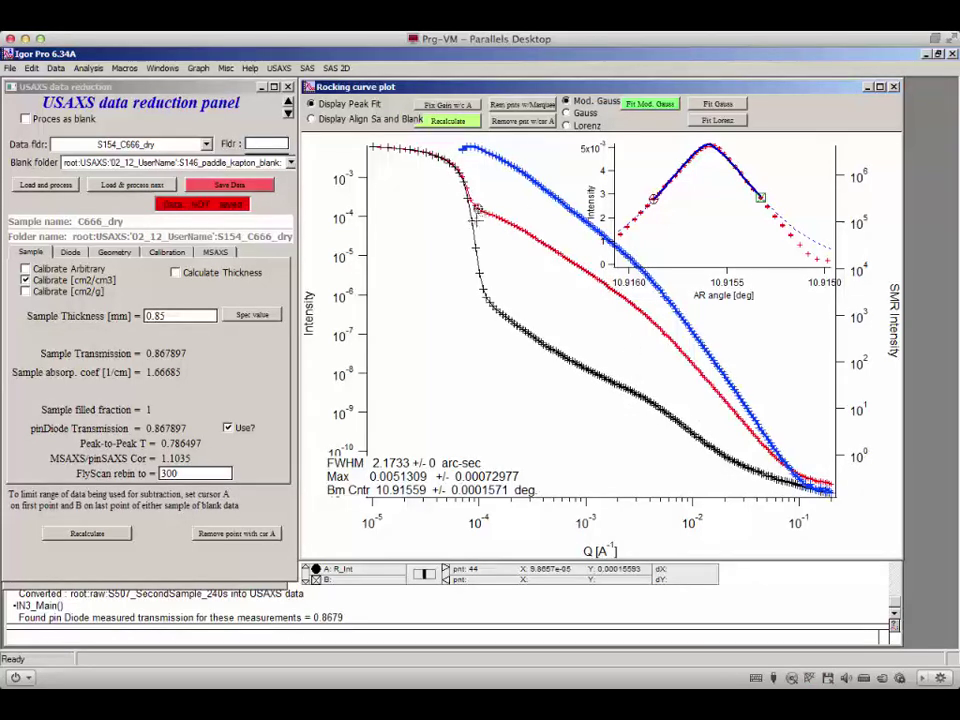
{"action": "left_click", "coordinate": [448, 120]}
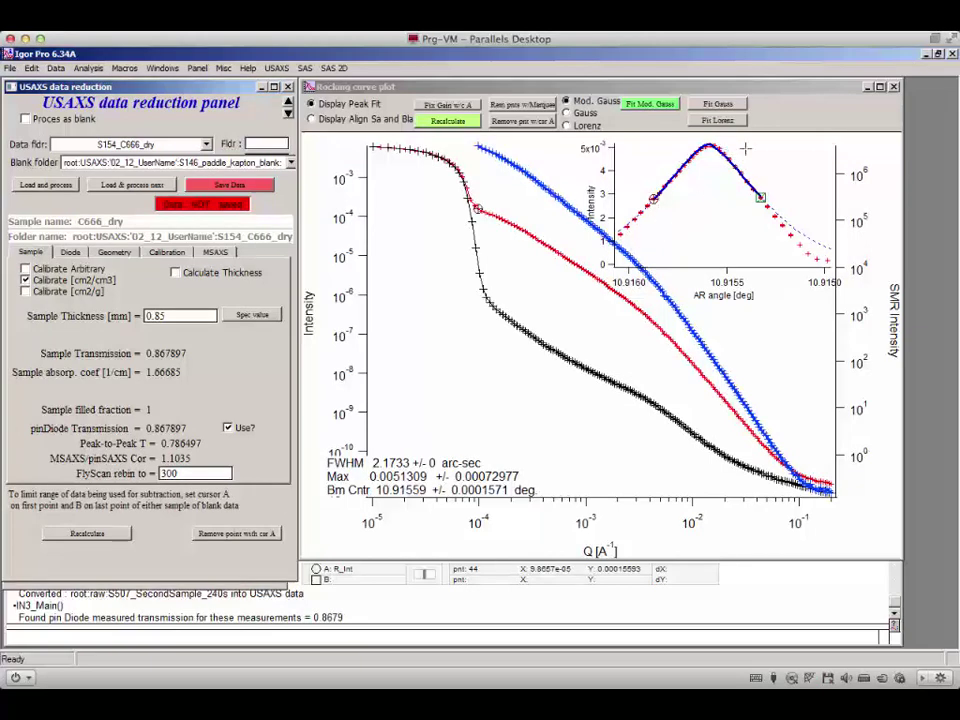
{"action": "left_click", "coordinate": [312, 120]}
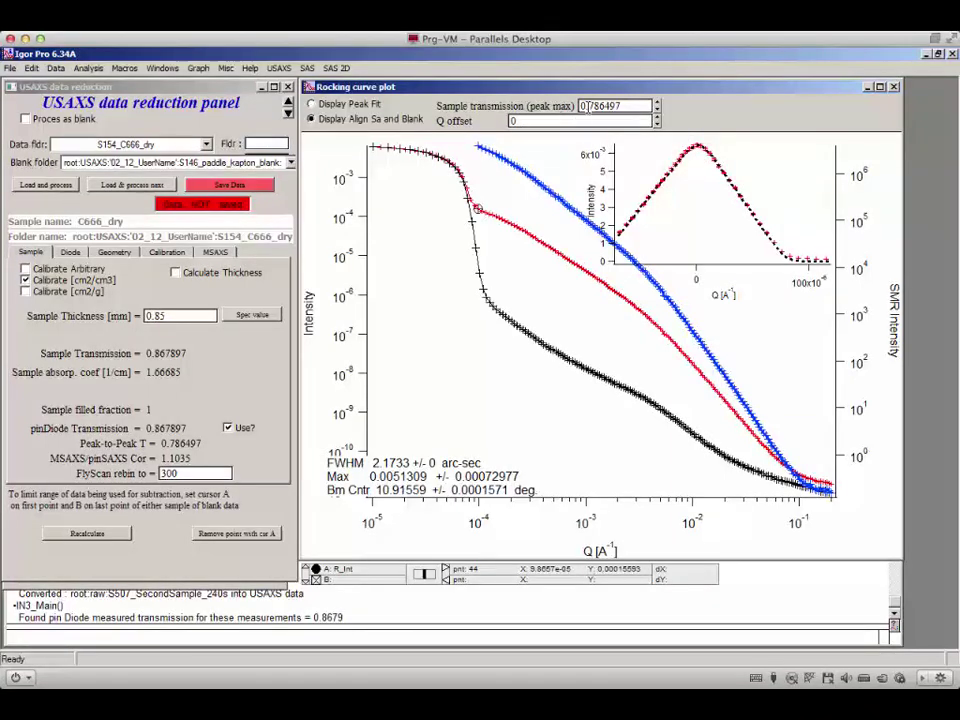
Step: Switch the rocking curve plot back to the peak fit view, keeping sample transmission 0.867897
{"action": "left_click_drag", "start_coordinate": [588, 105], "coordinate": [633, 104]}
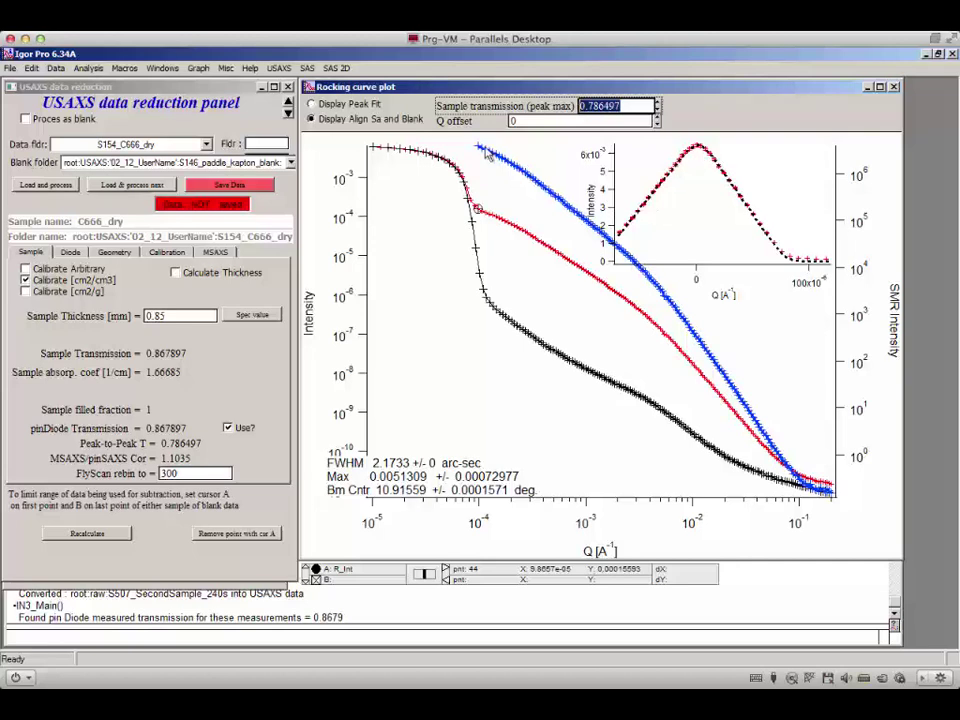
{"action": "left_click", "coordinate": [370, 104]}
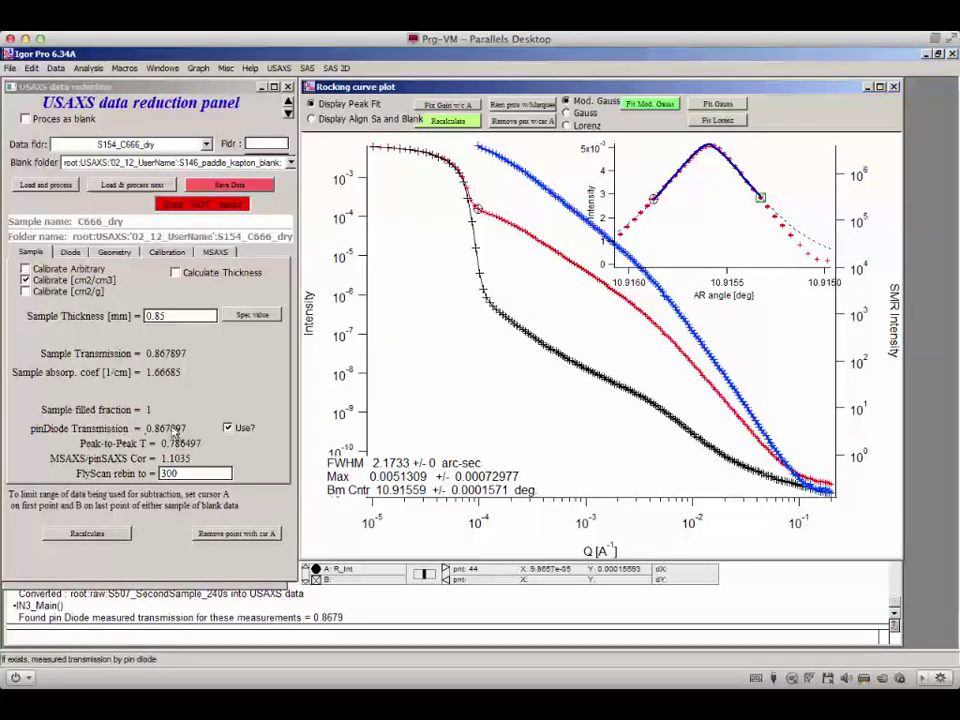
Step: Use the pin diode measured transmission and re-enter sample thickness 0.85 mm
{"action": "left_click", "coordinate": [228, 428]}
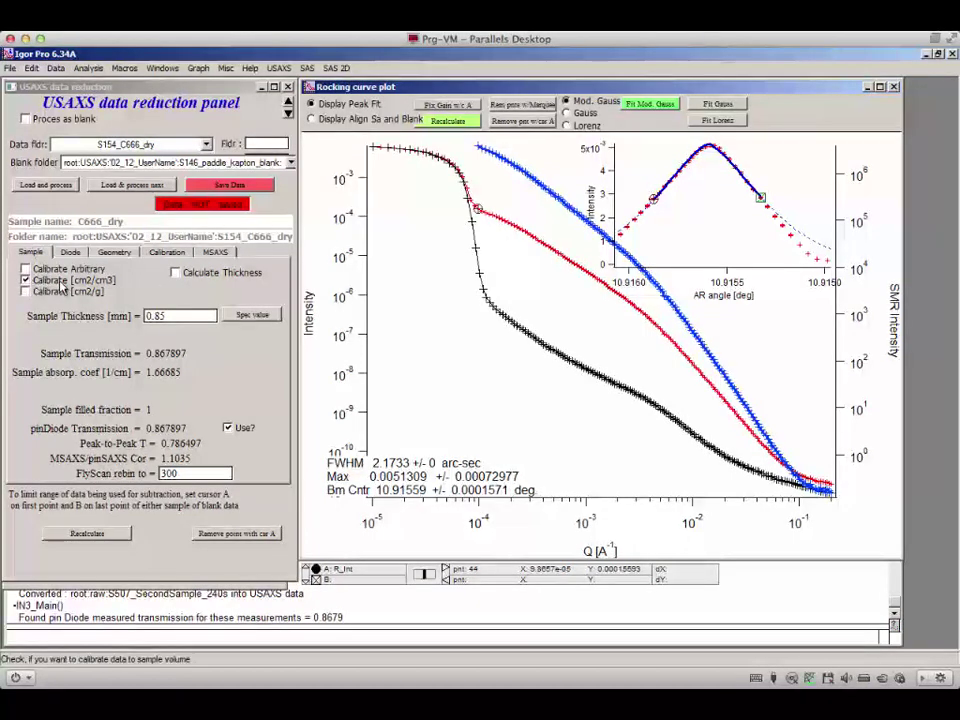
{"action": "left_click", "coordinate": [162, 314]}
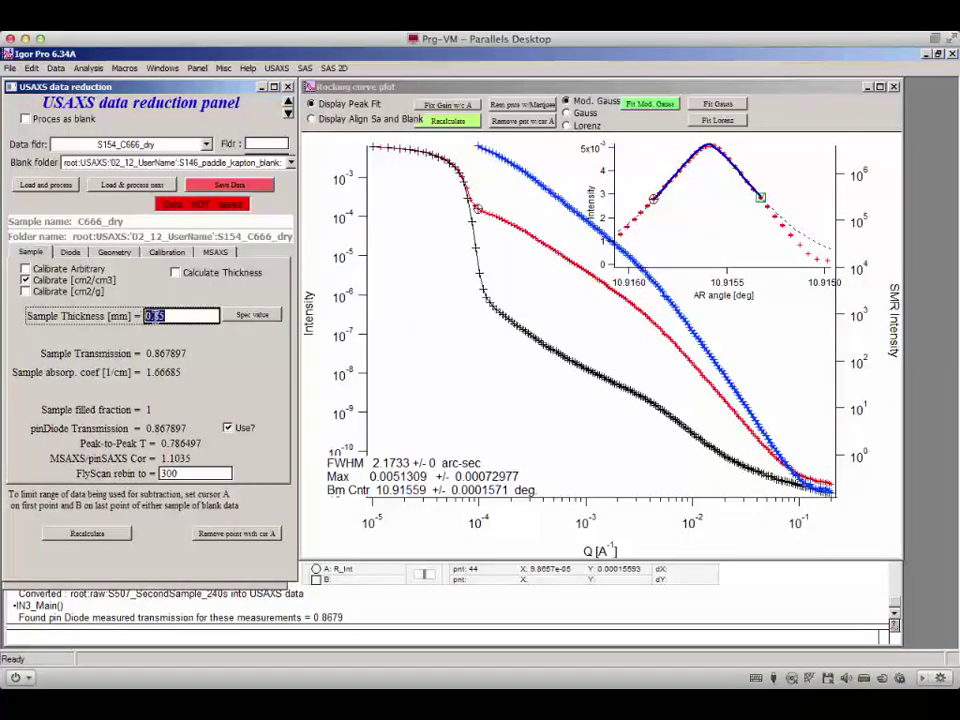
{"action": "left_click", "coordinate": [175, 315]}
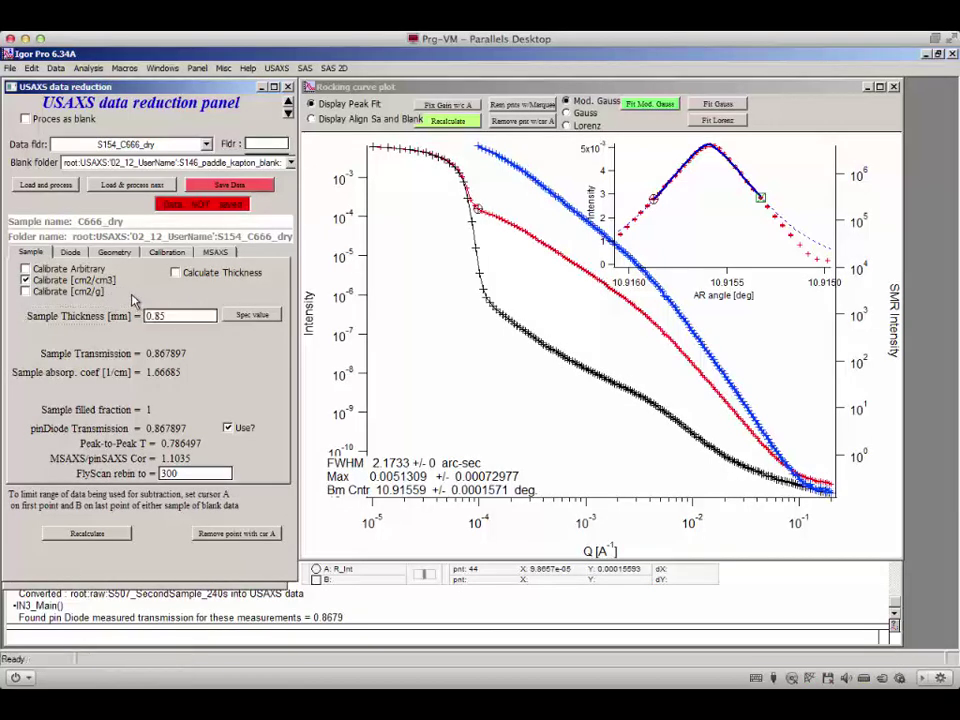
{"action": "left_click", "coordinate": [187, 317]}
{"action": "key", "text": "Return"}
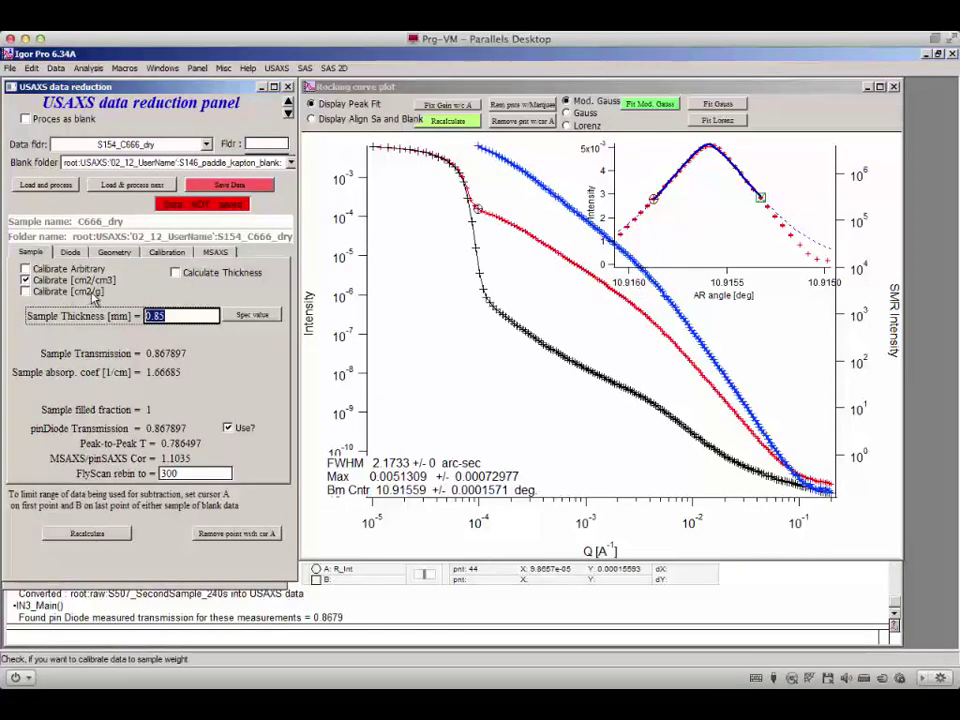
{"action": "type", "text": "0.85"}
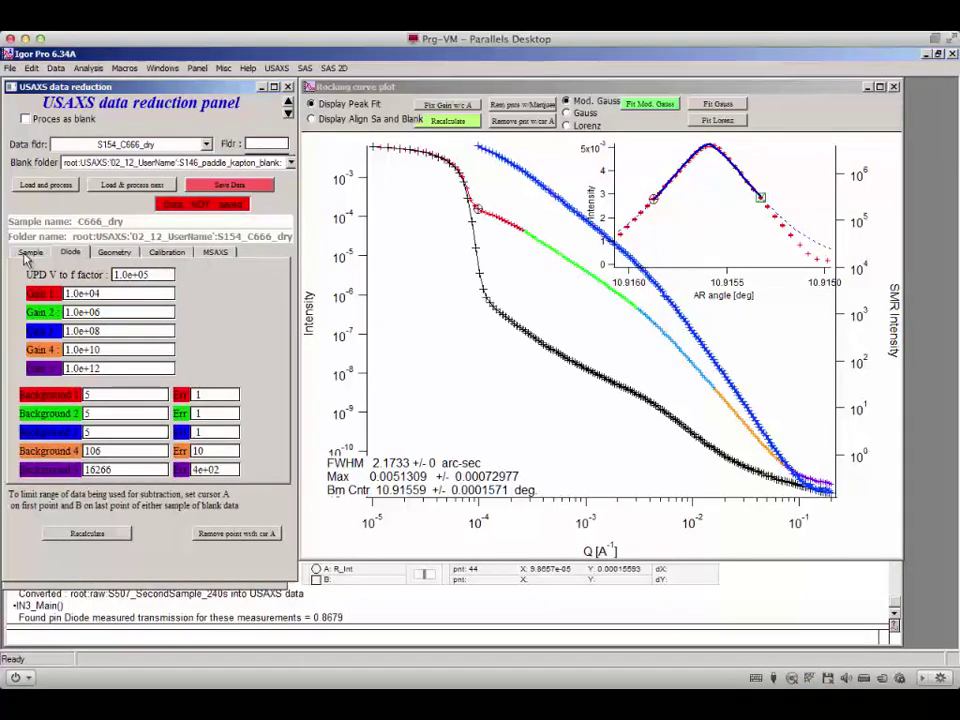
Step: Return to the Sample tab of the USAXS data reduction panel
{"action": "left_click", "coordinate": [31, 252]}
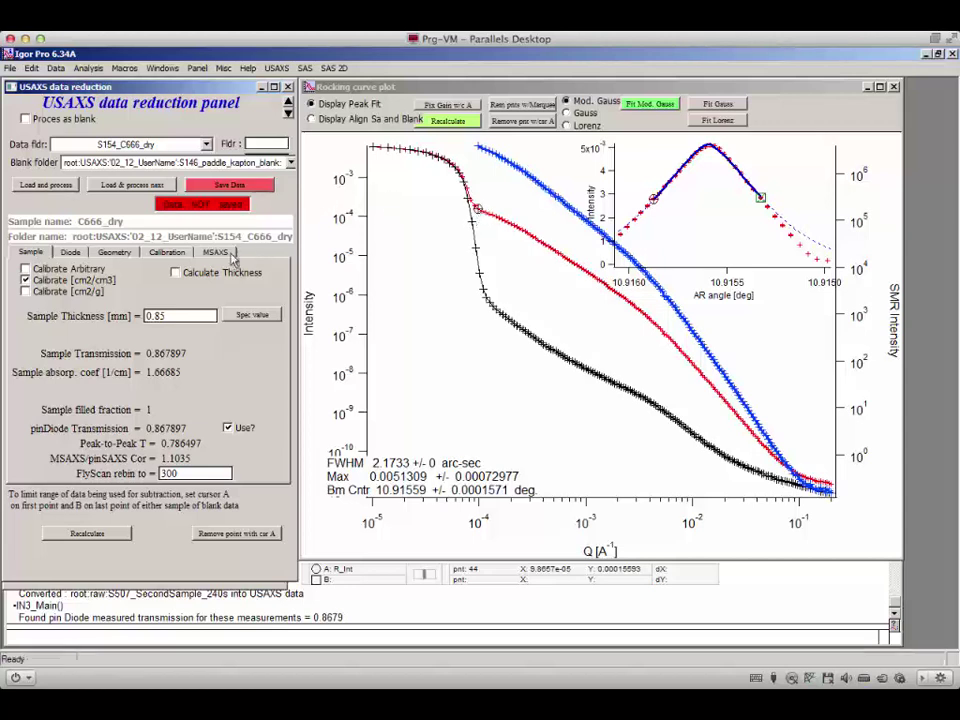
Step: Save the reduced C666_dry data with 0.85 mm thickness and transmission 0.867897
{"action": "left_click", "coordinate": [160, 316]}
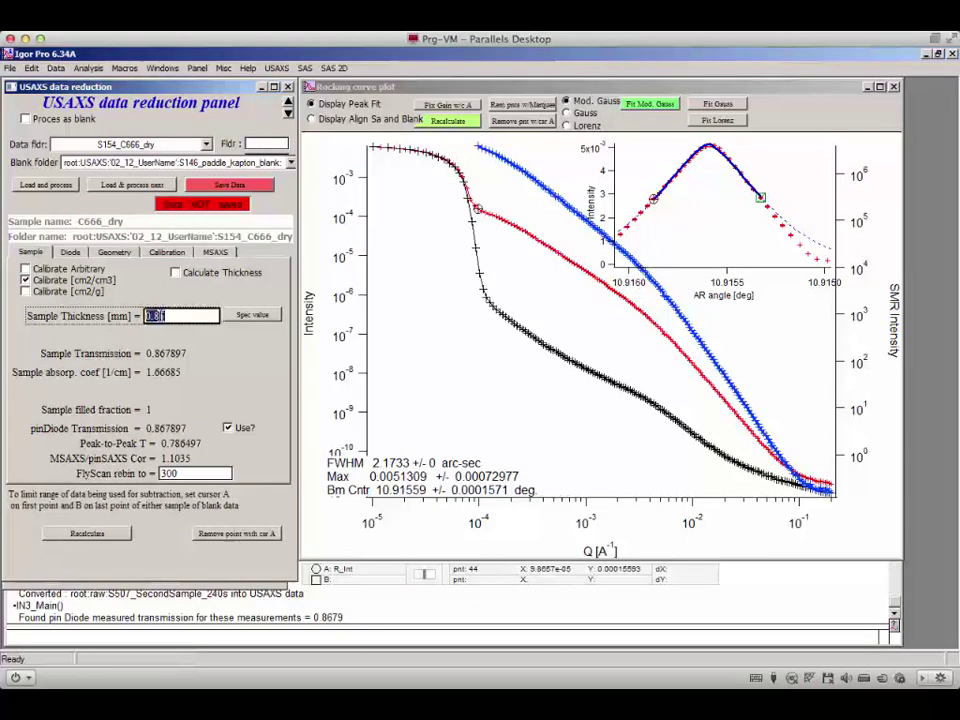
{"action": "left_click", "coordinate": [254, 187]}
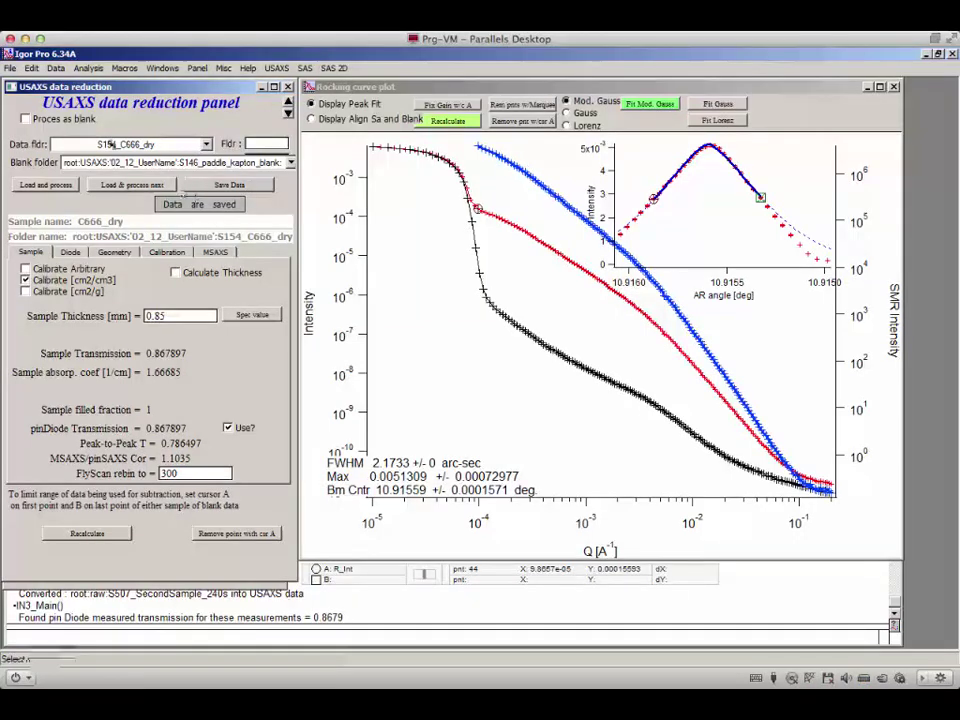
Step: Reduce S507_SecondSample_240s against the S489_Blank_240s blank, giving transmission 0.733739 and 1.2 mm thickness
{"action": "left_click", "coordinate": [204, 146]}
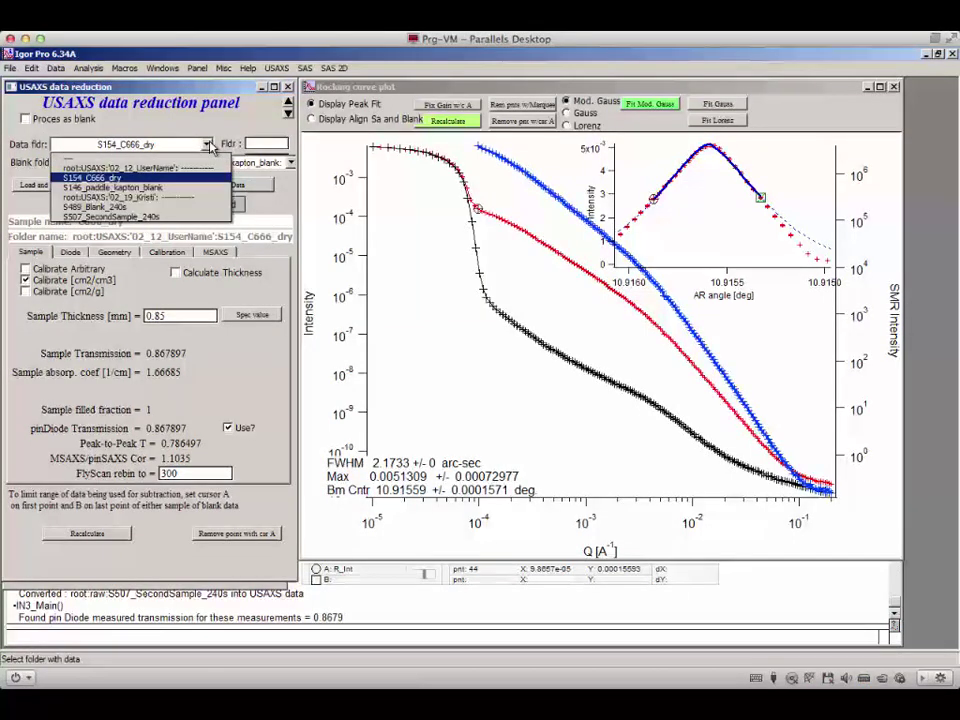
{"action": "left_click", "coordinate": [185, 216]}
{"action": "left_click", "coordinate": [150, 162]}
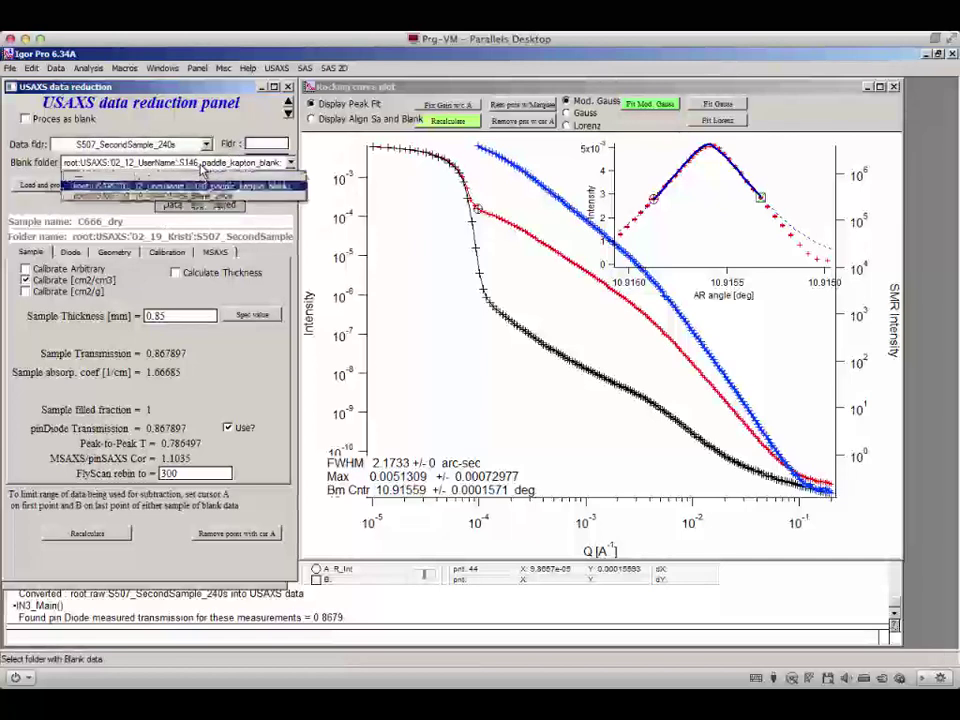
{"action": "left_click", "coordinate": [150, 190]}
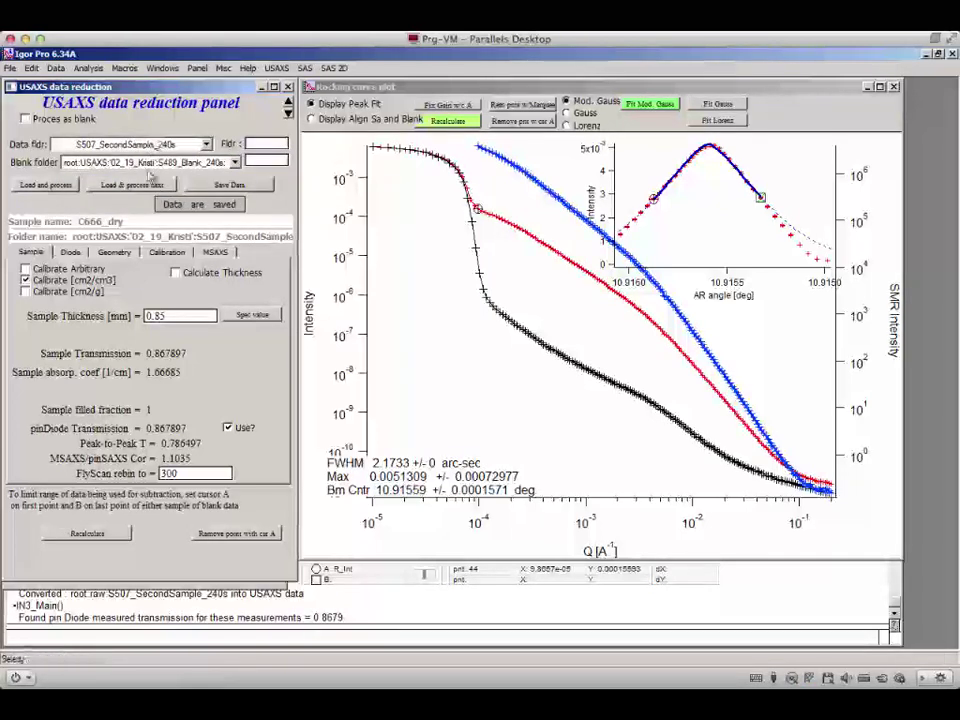
{"action": "left_click", "coordinate": [64, 187]}
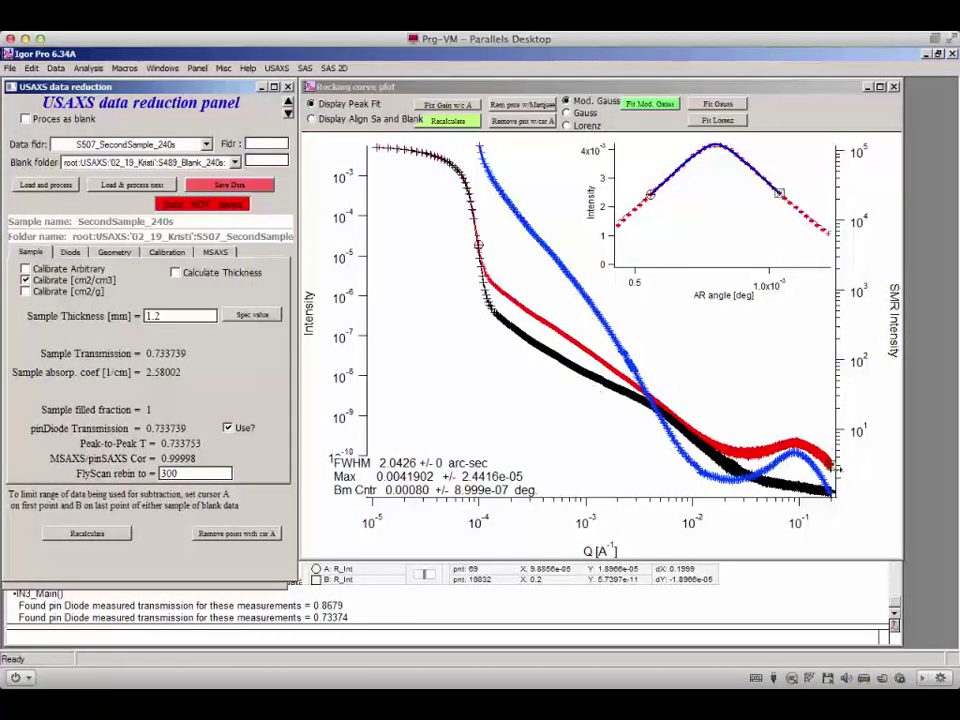
{"action": "left_click", "coordinate": [340, 119]}
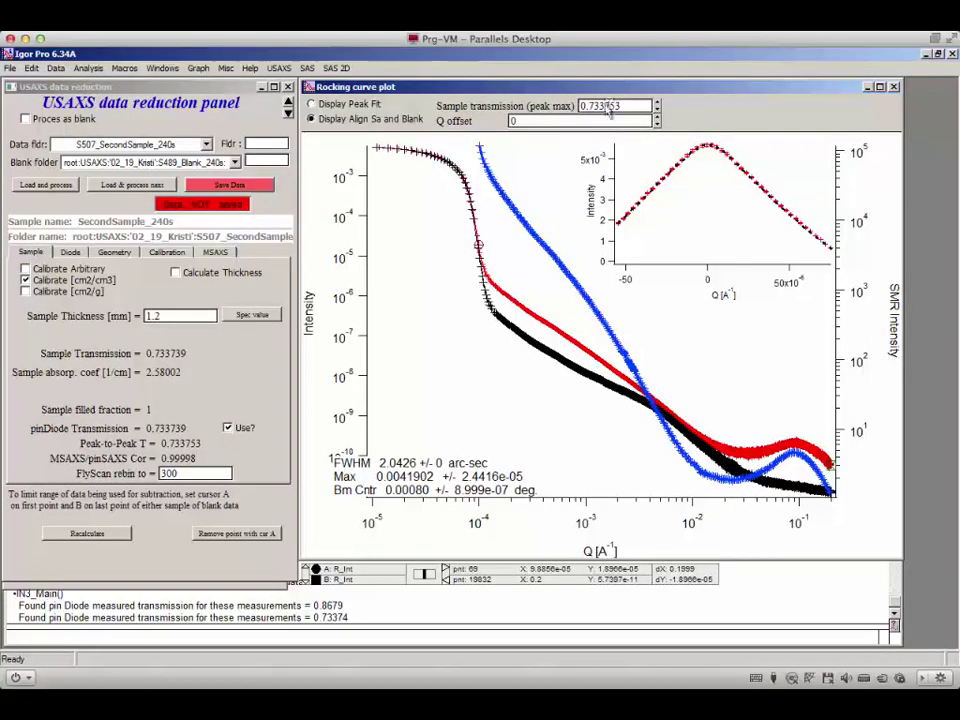
{"action": "left_click", "coordinate": [331, 106]}
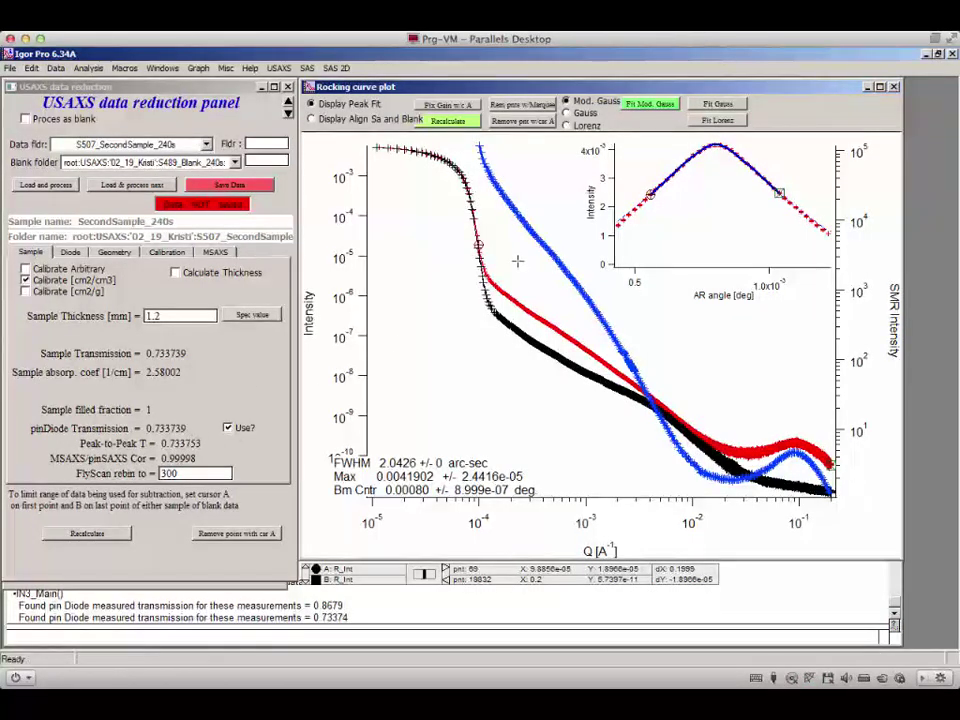
Step: Move cursor A further down the black curve, recalculate, and view the diode gain and background settings
{"action": "left_click_drag", "start_coordinate": [479, 244], "coordinate": [486, 275]}
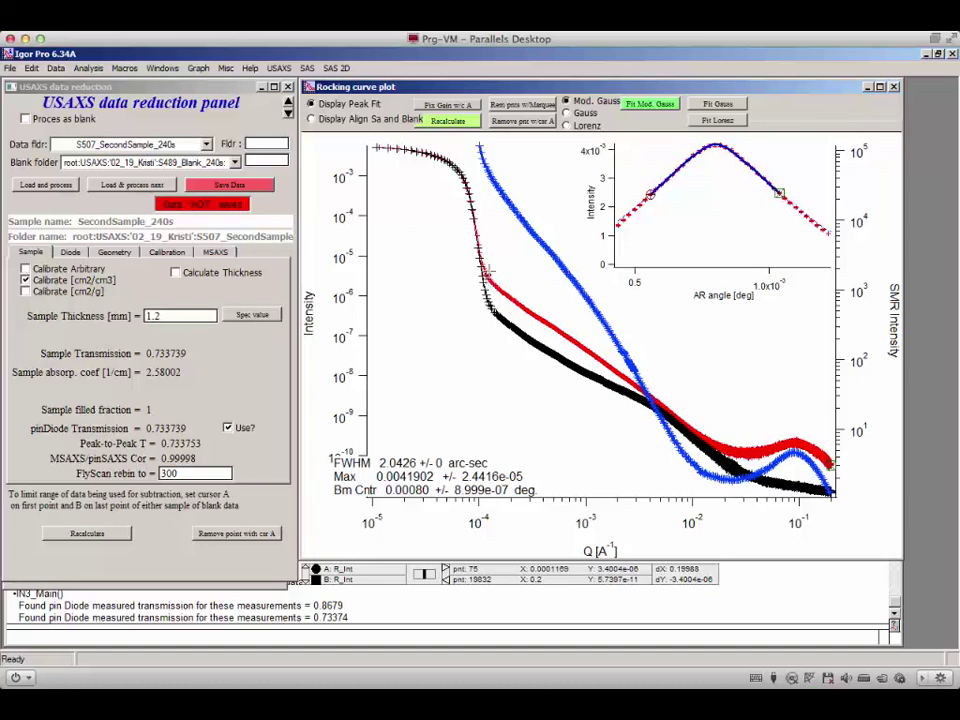
{"action": "left_click", "coordinate": [87, 533]}
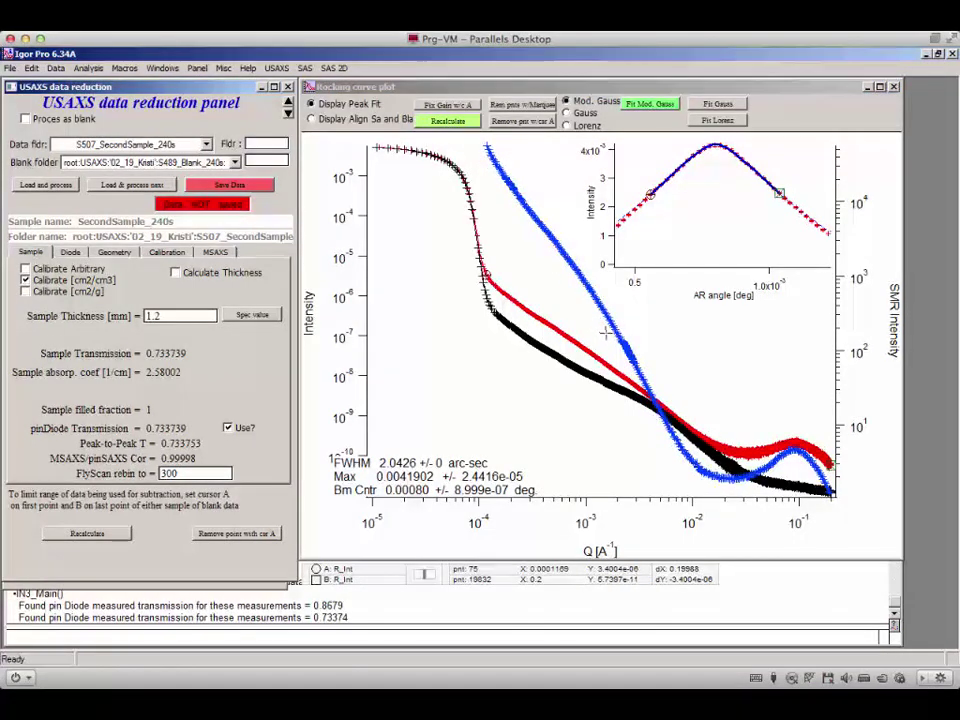
{"action": "left_click", "coordinate": [70, 252]}
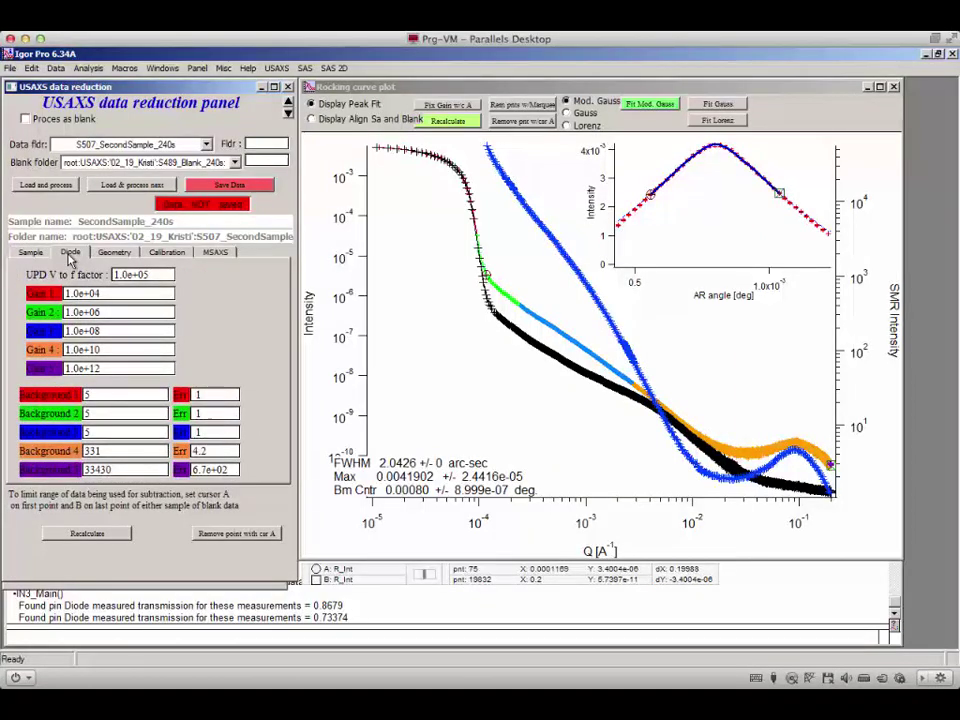
Step: Return to SecondSample_240s's Sample settings showing 1.2 mm thickness and 0.733739 transmission
{"action": "left_click", "coordinate": [31, 253]}
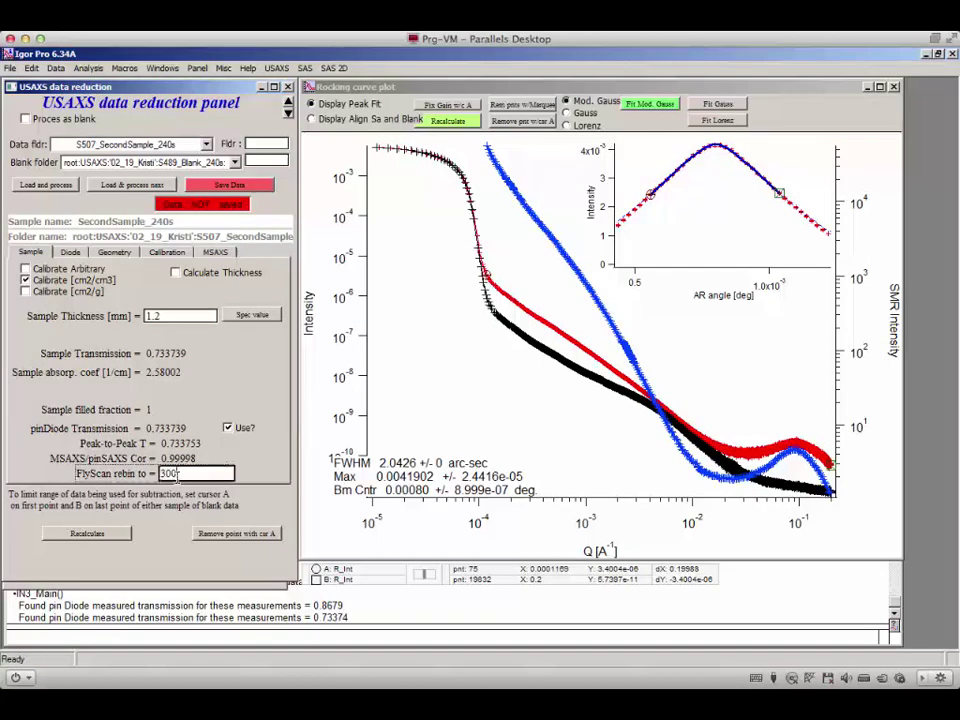
Step: Try a FlyScan rebin of 900 points and recalculate the curve
{"action": "left_click", "coordinate": [162, 473]}
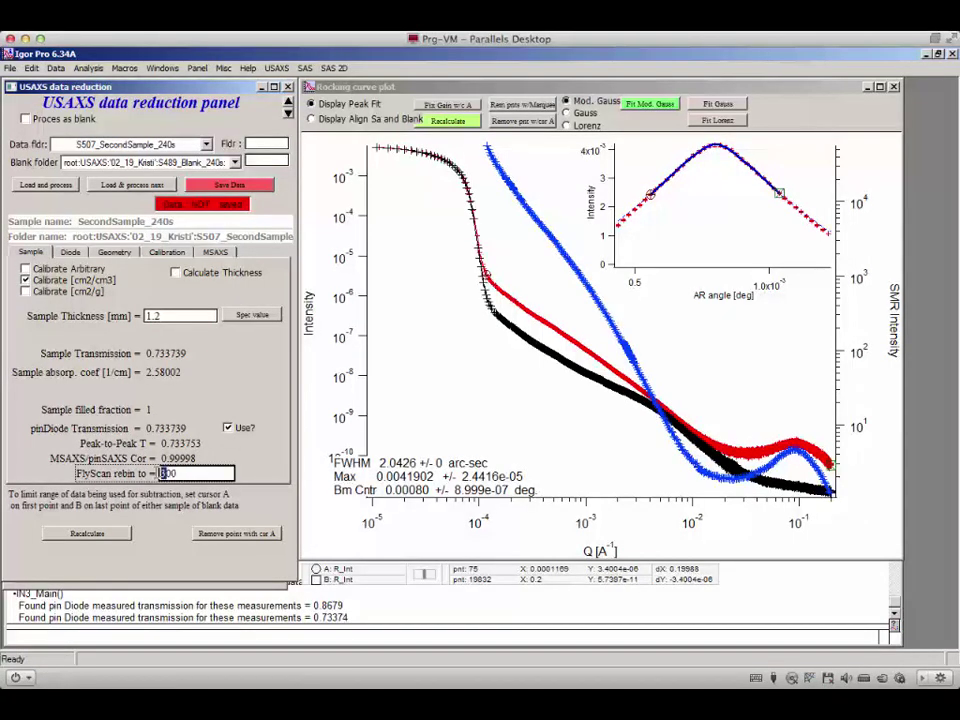
{"action": "type", "text": "9"}
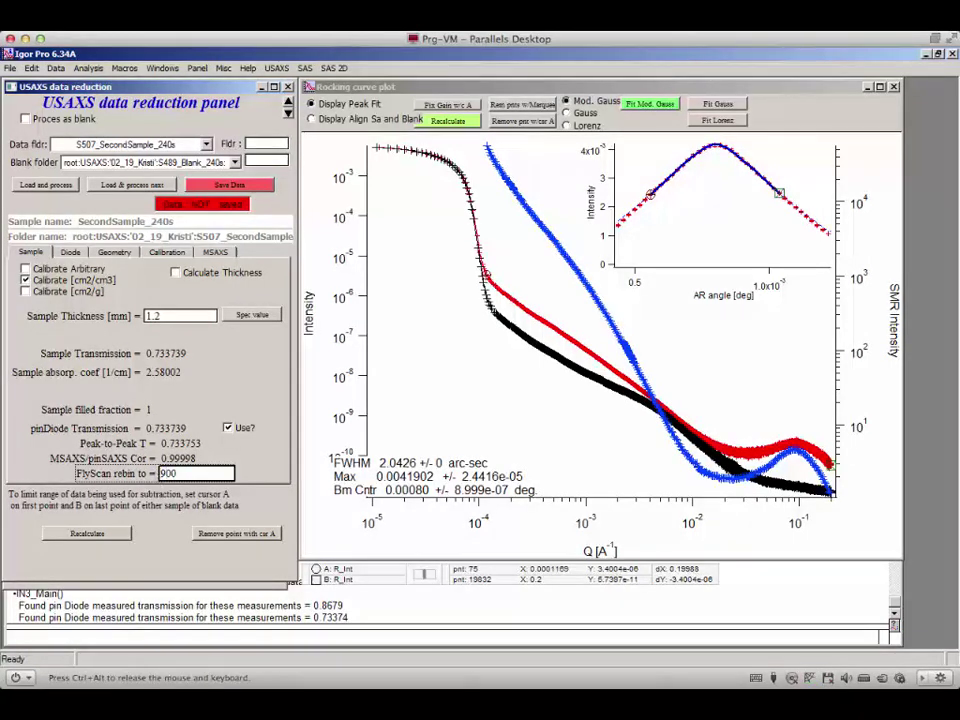
{"action": "key", "text": "Return"}
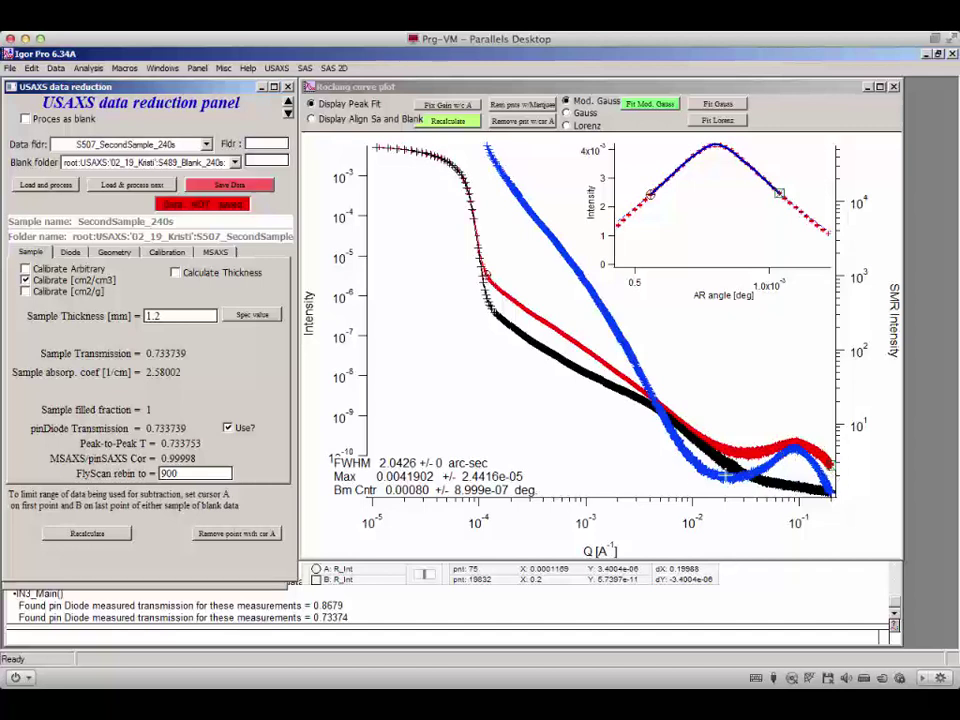
Step: Change the FlyScan rebin to 200 points, recalculate, and save the reduced second sample
{"action": "left_click", "coordinate": [162, 474]}
{"action": "key", "text": "Delete"}
{"action": "type", "text": "2"}
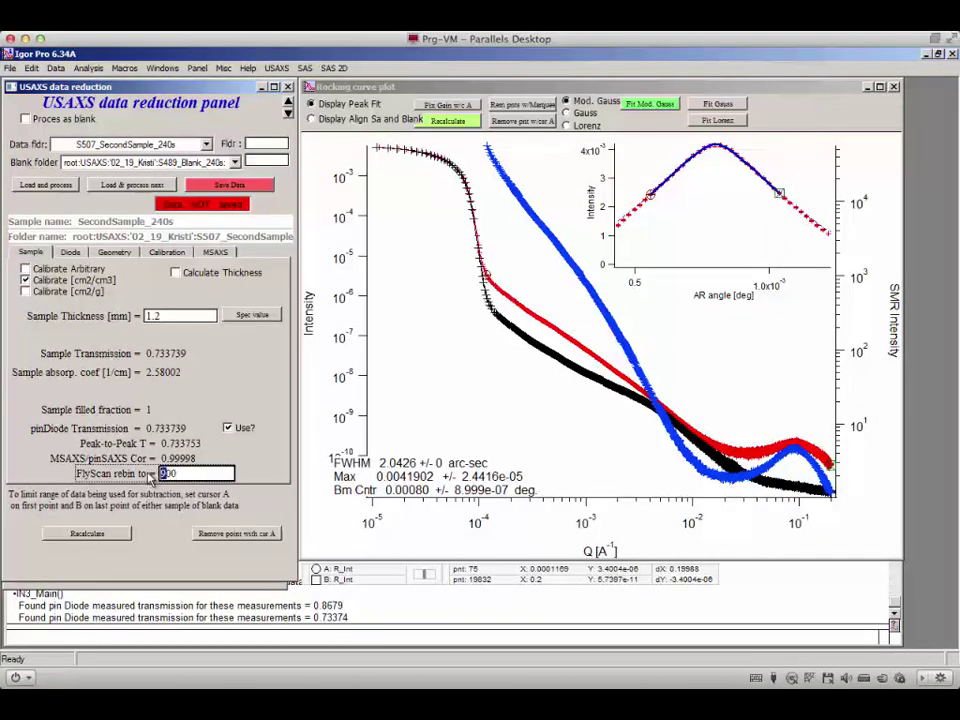
{"action": "key", "text": "Return"}
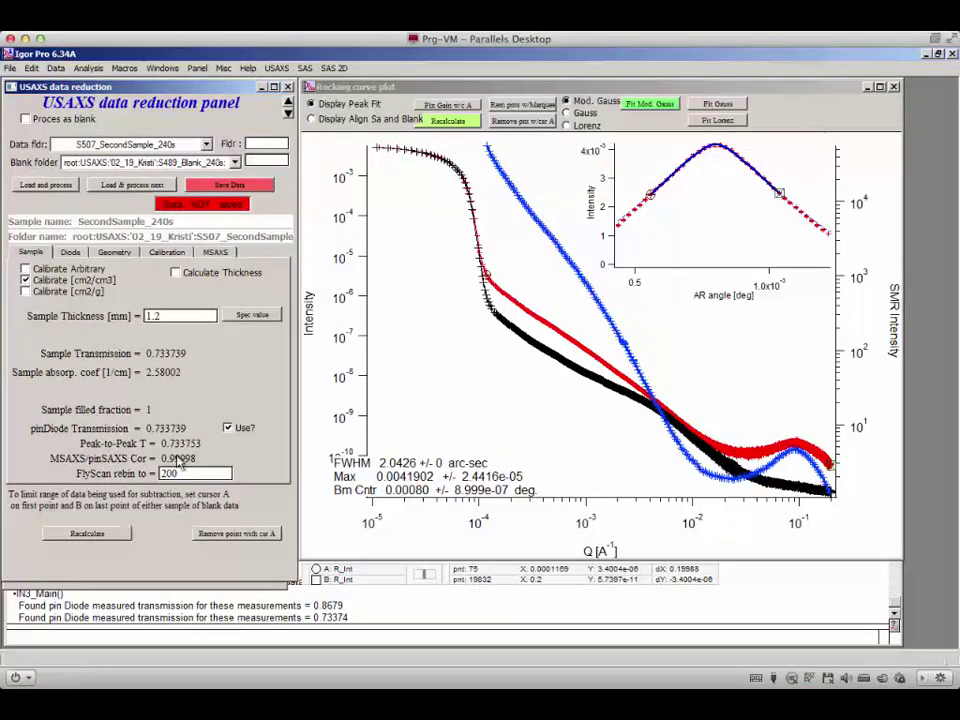
{"action": "left_click", "coordinate": [248, 195]}
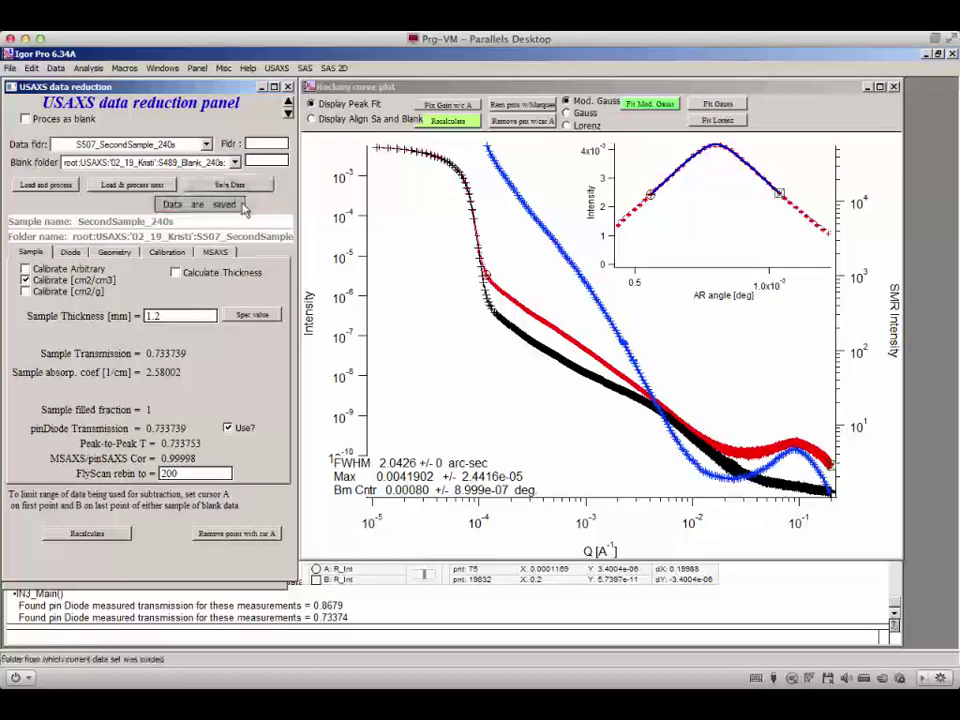
Step: Confirm the 1.2 sample thickness and close the Rocking curve plot window
{"action": "left_click", "coordinate": [151, 315]}
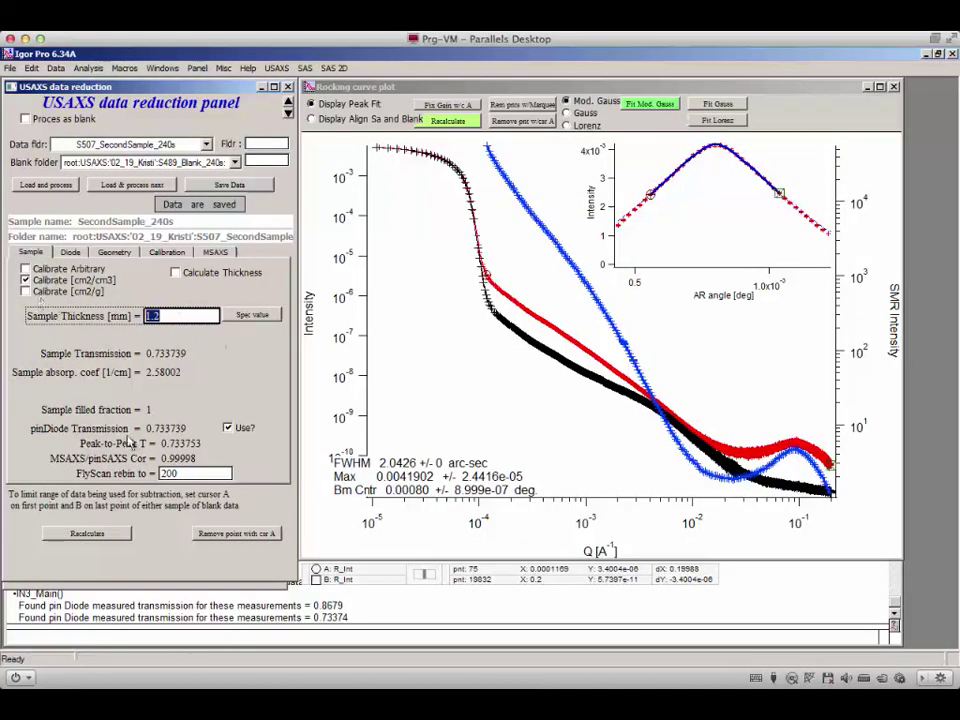
{"action": "key", "text": "Return"}
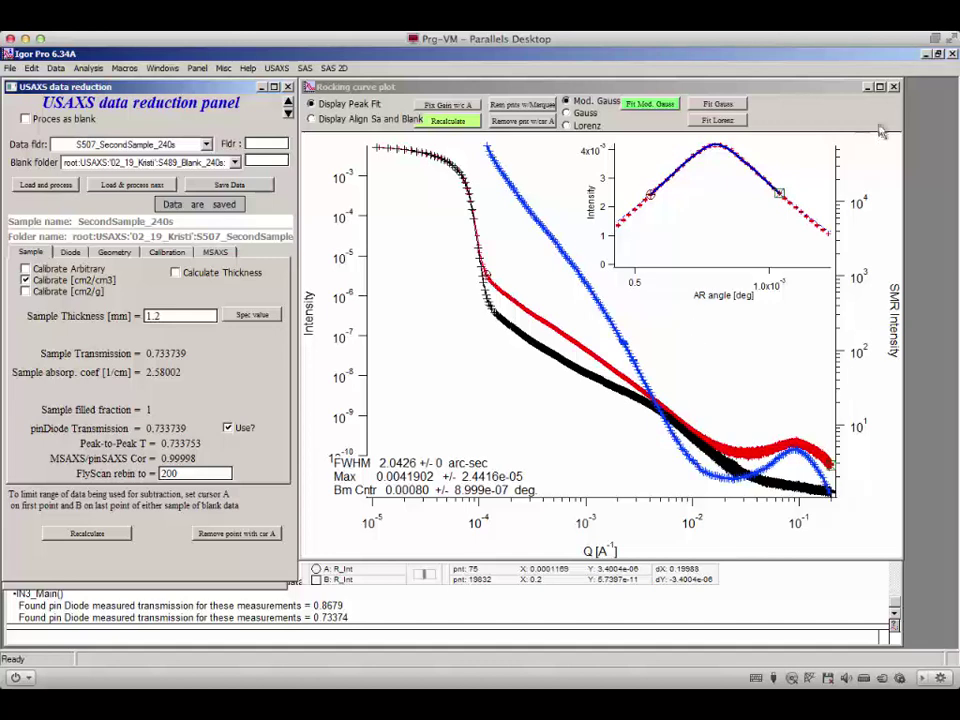
{"action": "left_click", "coordinate": [894, 86]}
Step: Show the Data Browser with the kapton blank folder collapsed, listing all four USAXS sample folders
{"action": "key", "text": "ctrl+b"}
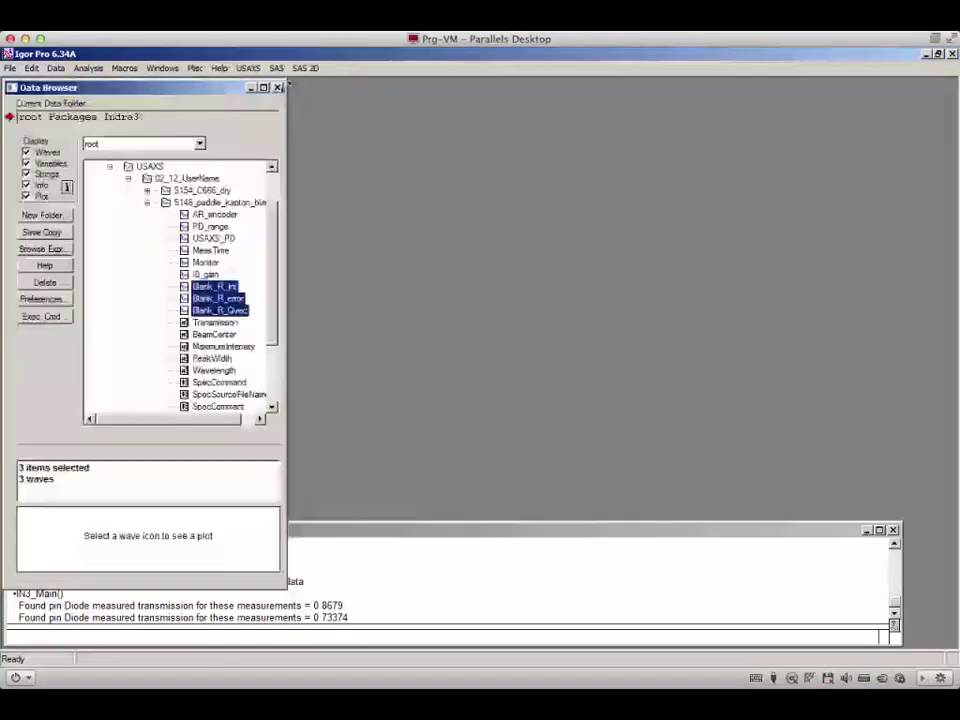
{"action": "left_click", "coordinate": [147, 202]}
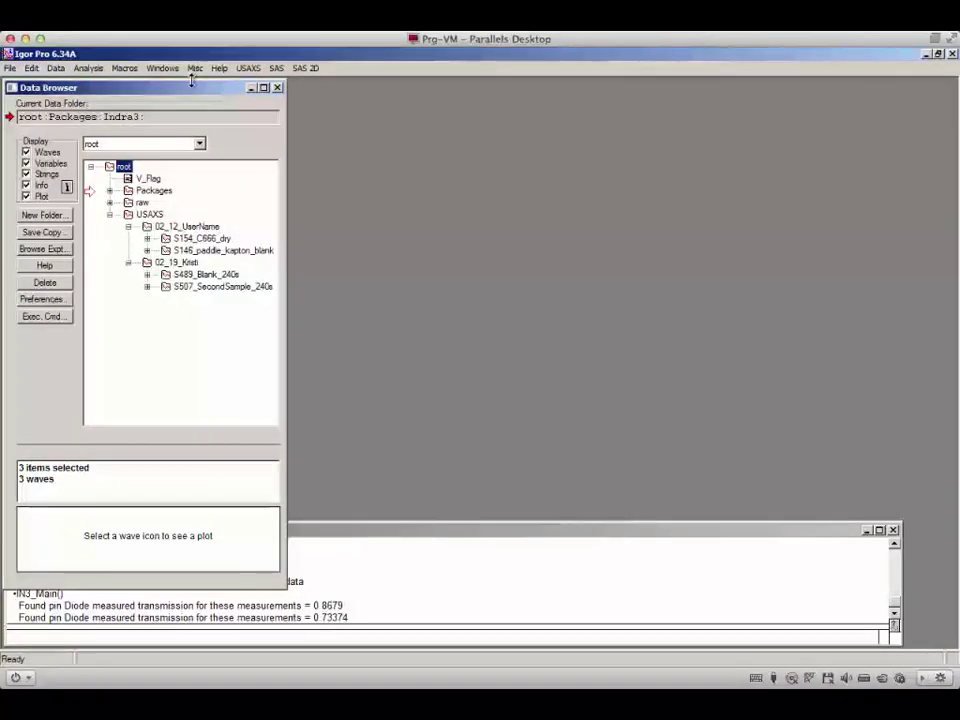
{"action": "left_click_drag", "start_coordinate": [193, 89], "coordinate": [186, 92]}
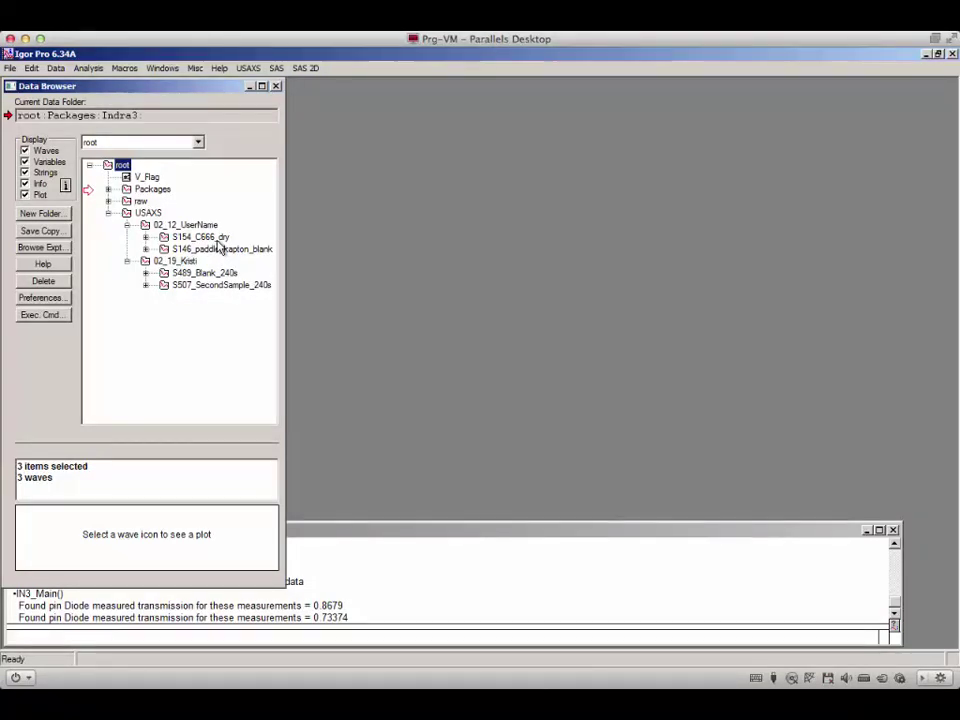
{"action": "left_click", "coordinate": [306, 69]}
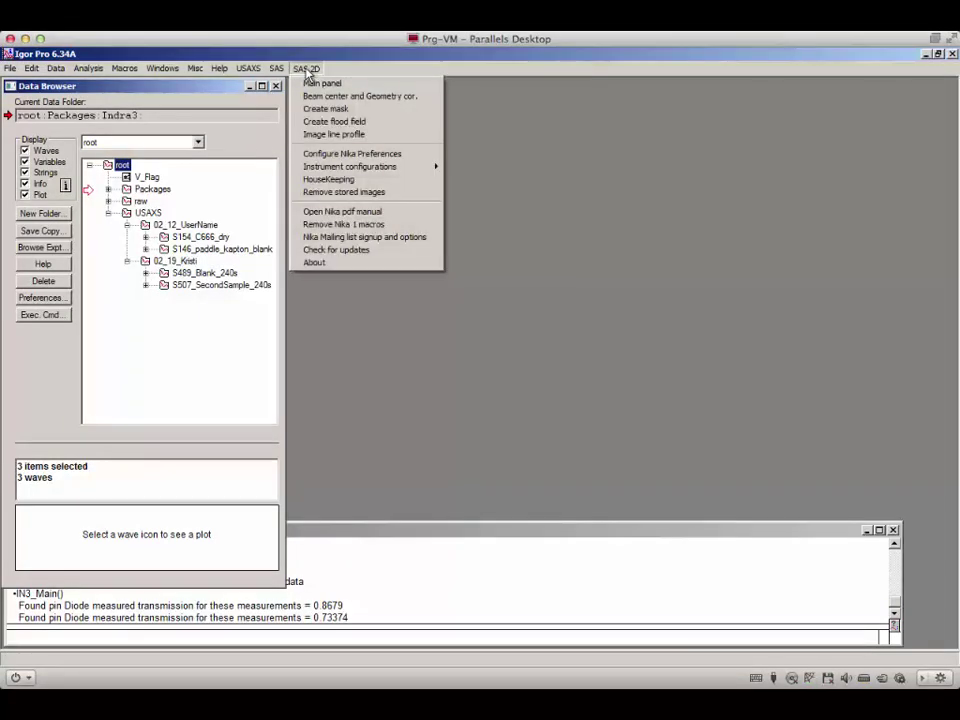
Step: Load the 15ID SAXS instrument configuration panel and move it to the left
{"action": "mouse_move", "coordinate": [318, 168]}
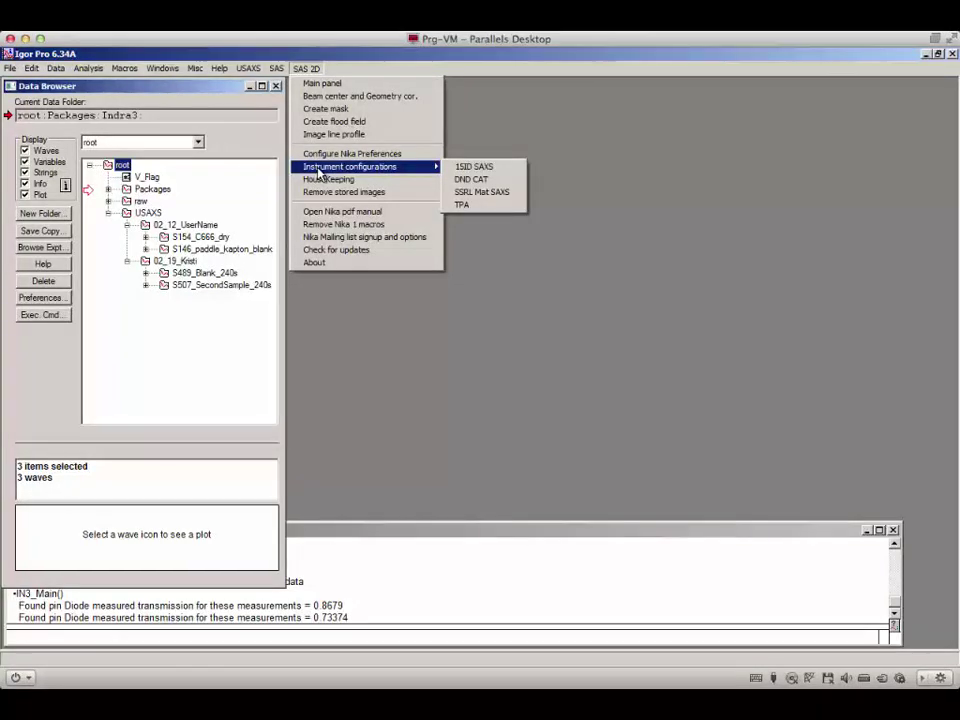
{"action": "left_click", "coordinate": [496, 174]}
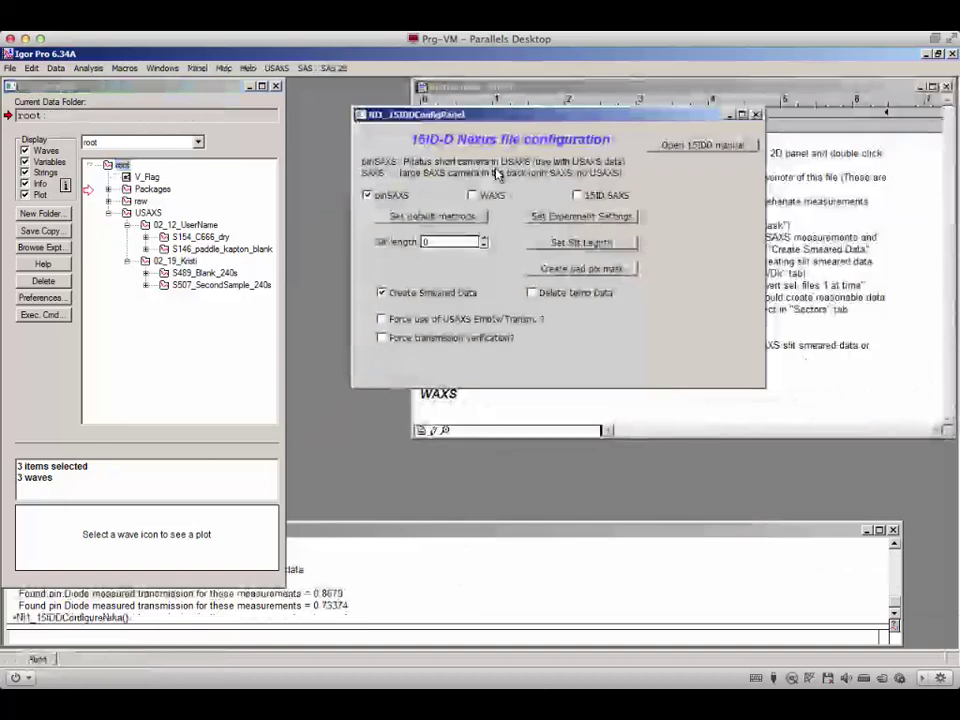
{"action": "left_click_drag", "start_coordinate": [675, 108], "coordinate": [482, 120]}
{"action": "left_click_drag", "start_coordinate": [600, 87], "coordinate": [585, 98]}
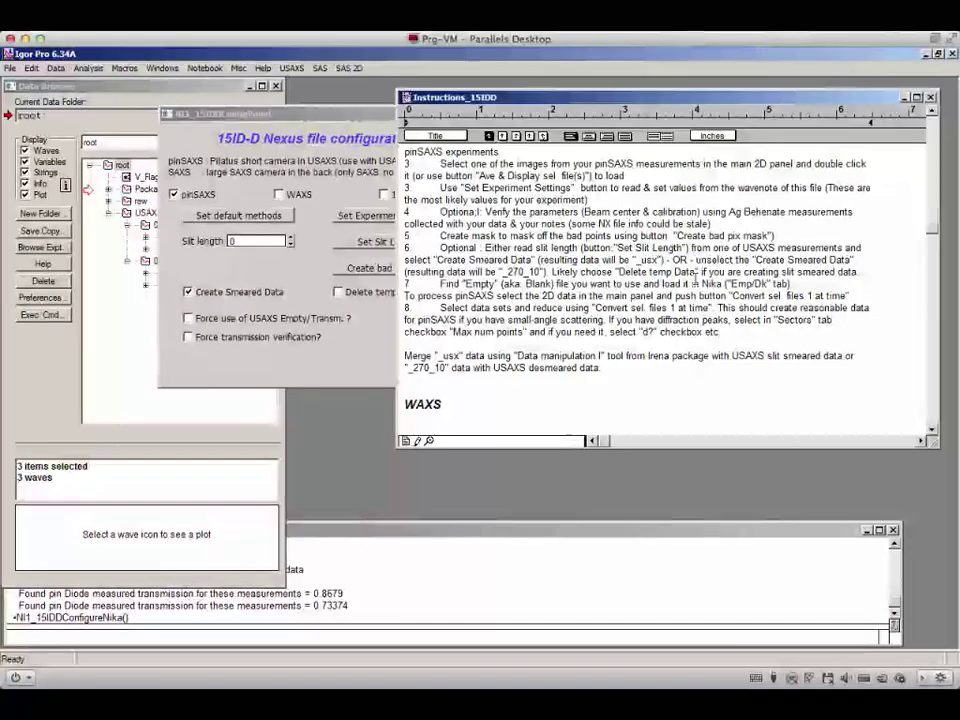
Step: Close the Instructions notebook and reposition the 15ID-D configuration panel clear of the data tree
{"action": "left_click_drag", "start_coordinate": [585, 98], "coordinate": [548, 159]}
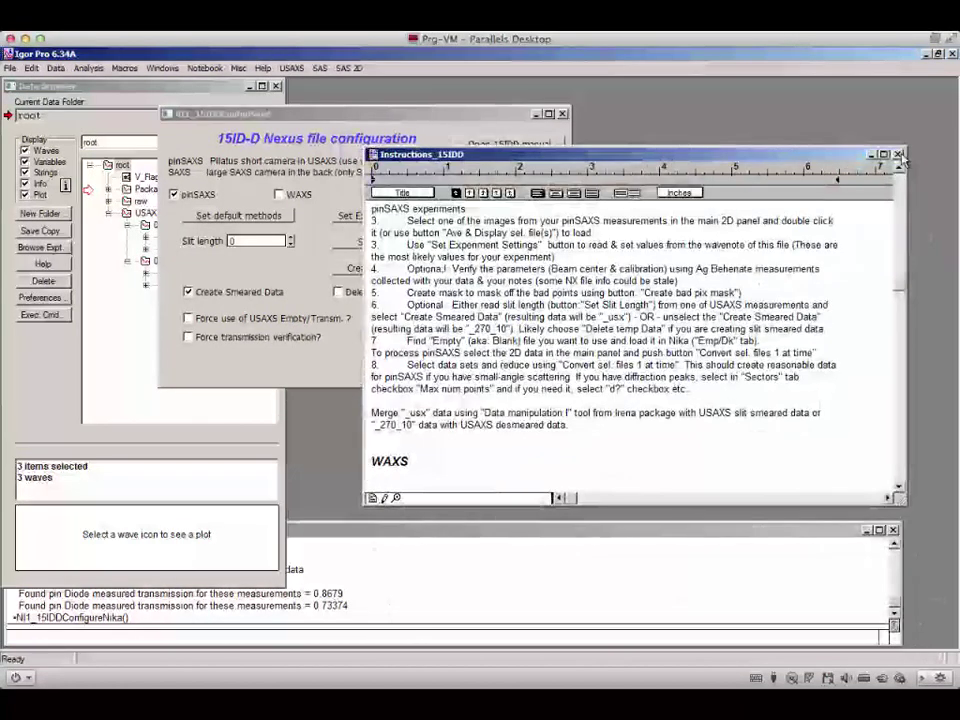
{"action": "left_click", "coordinate": [891, 158]}
{"action": "left_click_drag", "start_coordinate": [472, 113], "coordinate": [819, 99]}
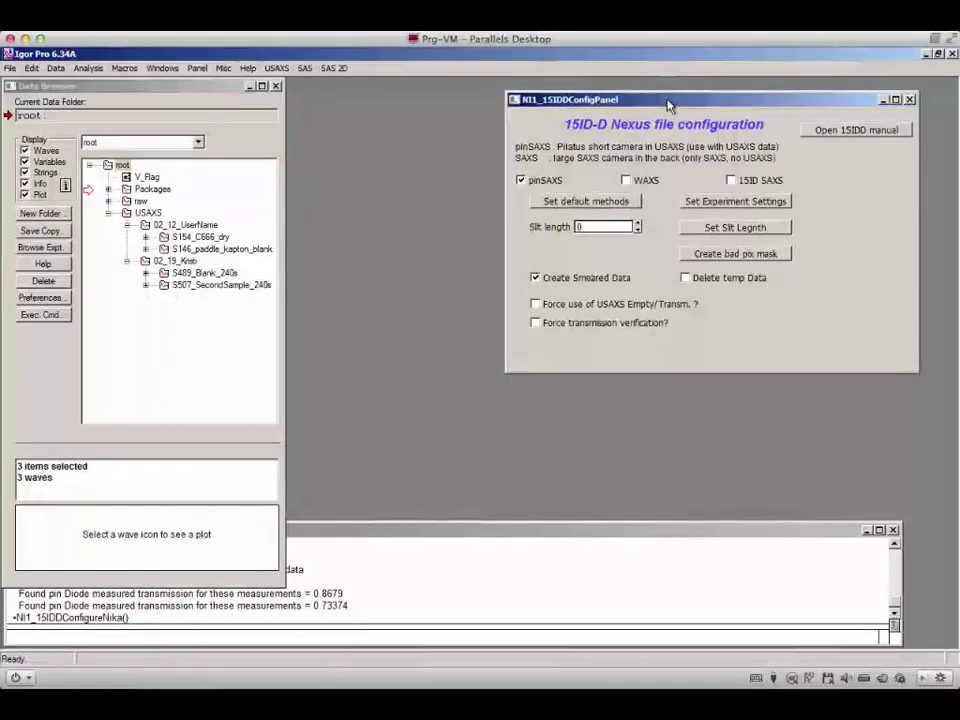
{"action": "left_click_drag", "start_coordinate": [666, 105], "coordinate": [645, 95]}
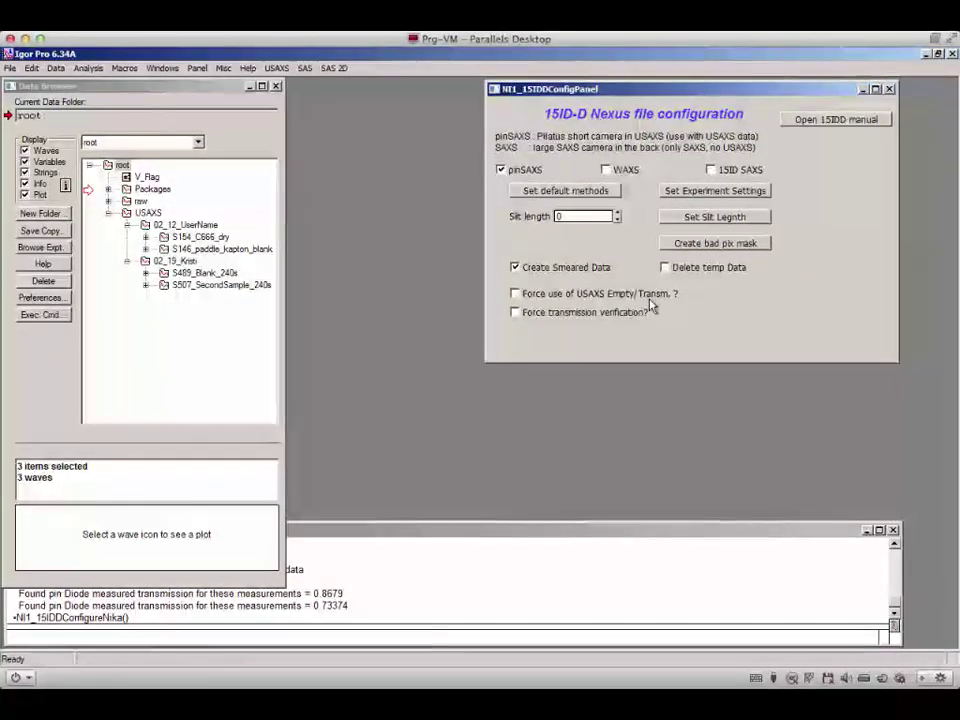
{"action": "left_click_drag", "start_coordinate": [655, 97], "coordinate": [692, 96]}
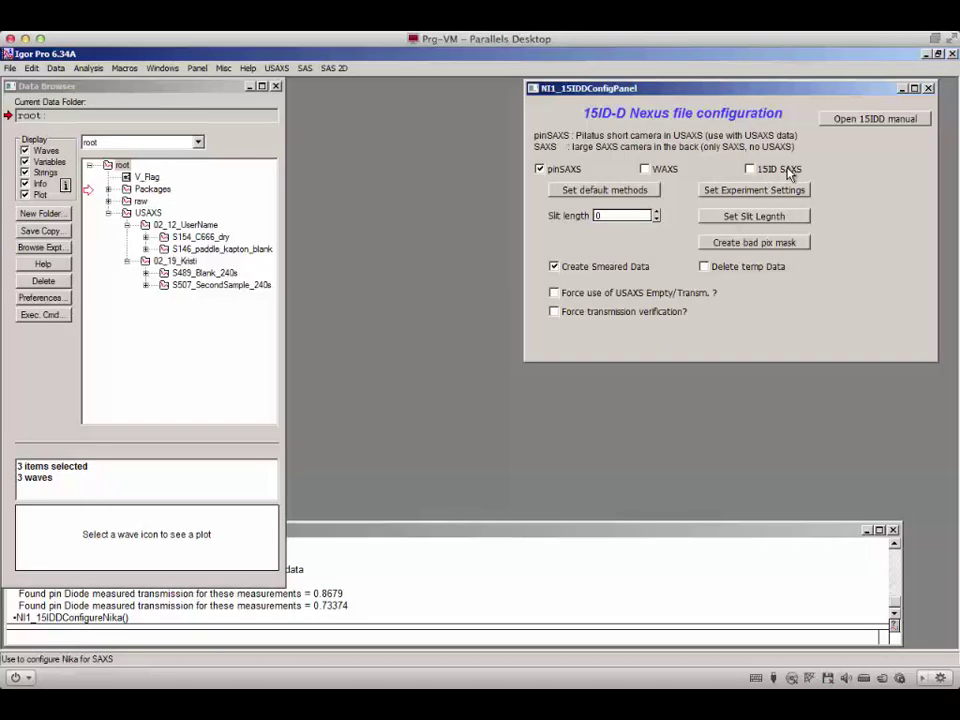
Step: Apply default 15ID methods, set the data path to 02_12_UserName_saxs, and open the conversion panel
{"action": "left_click", "coordinate": [578, 196]}
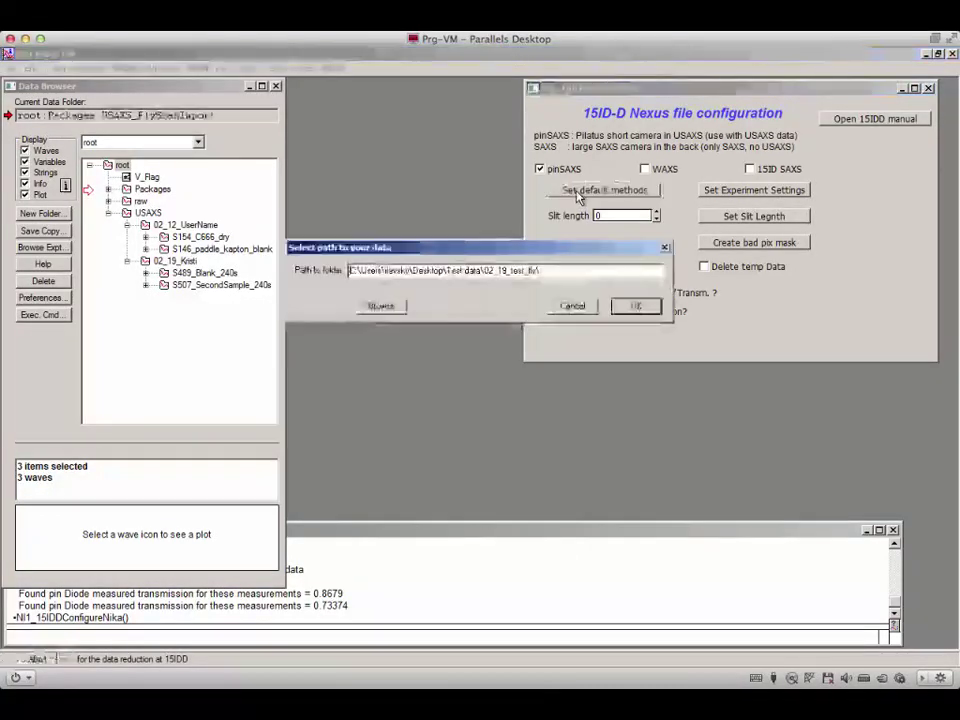
{"action": "left_click", "coordinate": [377, 306]}
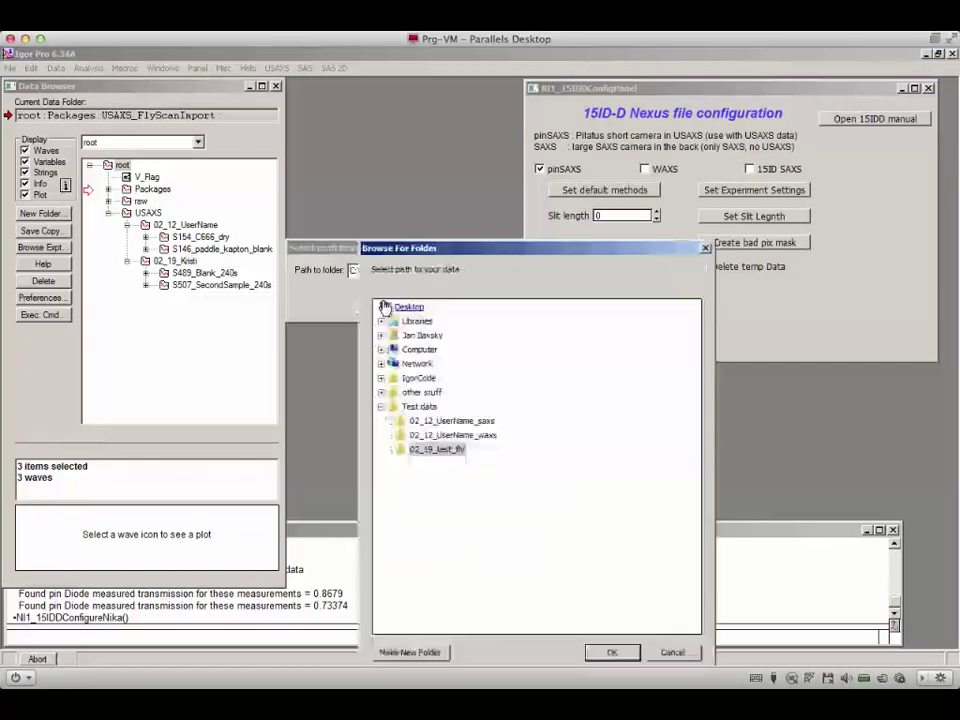
{"action": "left_click", "coordinate": [426, 422]}
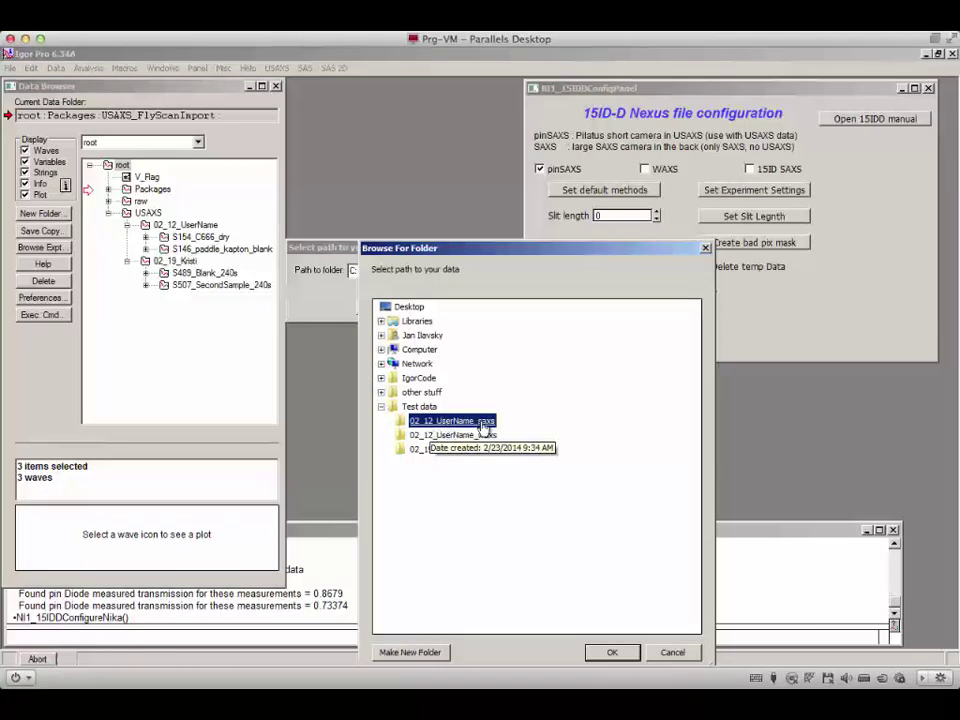
{"action": "left_click", "coordinate": [612, 652]}
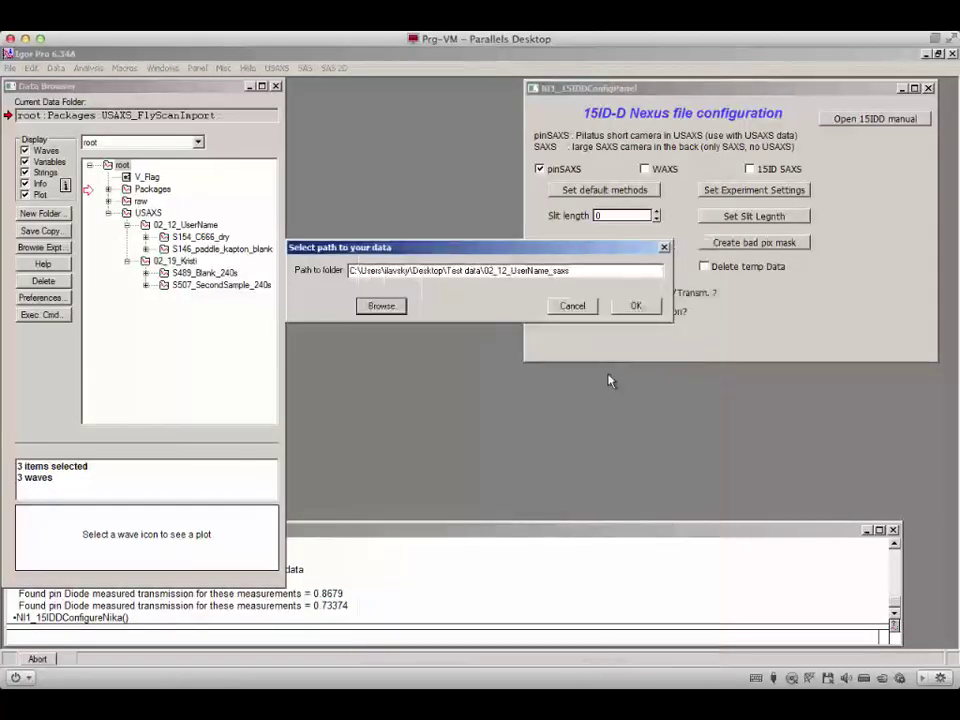
{"action": "left_click", "coordinate": [635, 305]}
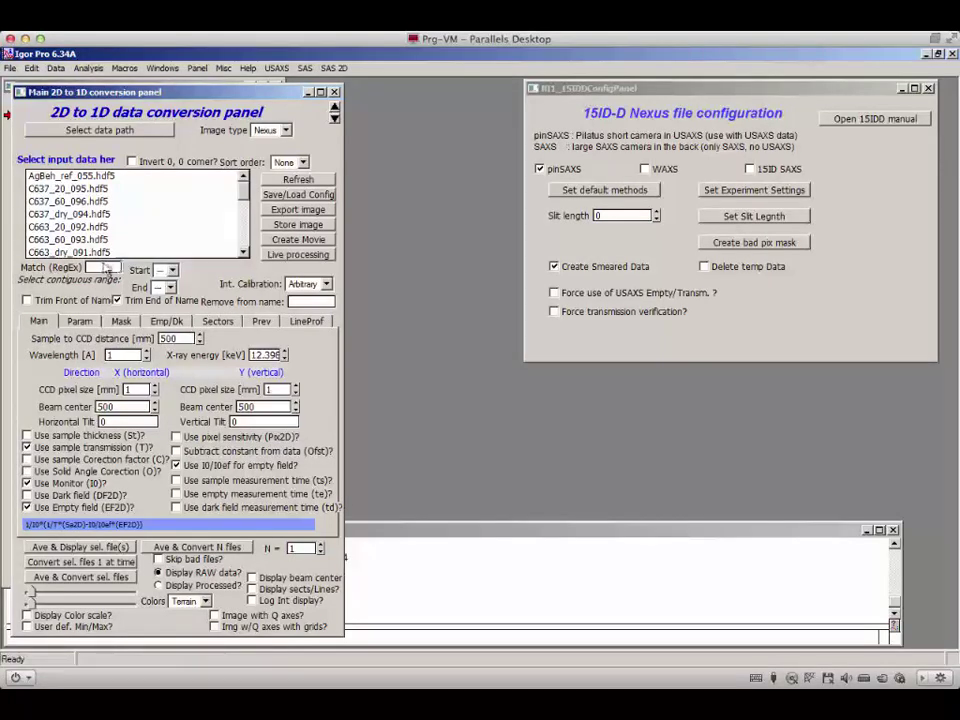
Step: Move through the input file list and select C666_dry_081.hdf5
{"action": "left_click", "coordinate": [243, 252]}
{"action": "left_click", "coordinate": [243, 252]}
{"action": "left_click", "coordinate": [243, 252]}
{"action": "left_click", "coordinate": [243, 252]}
{"action": "left_click", "coordinate": [243, 252]}
{"action": "left_click", "coordinate": [243, 252]}
{"action": "left_click", "coordinate": [243, 252]}
{"action": "left_click", "coordinate": [243, 252]}
{"action": "left_click", "coordinate": [243, 252]}
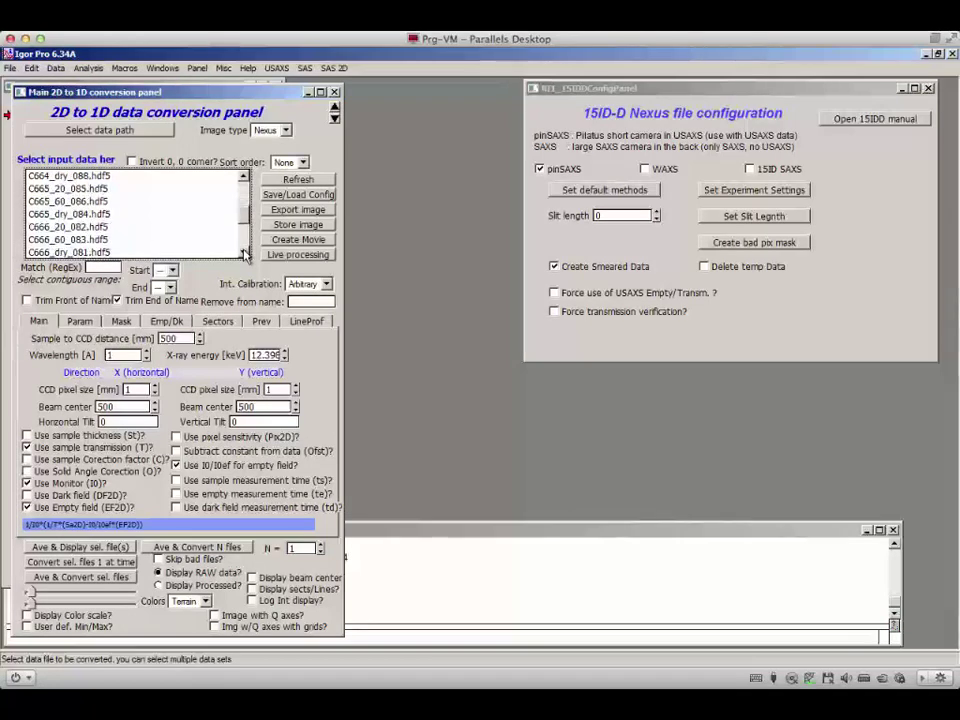
{"action": "left_click", "coordinate": [243, 252]}
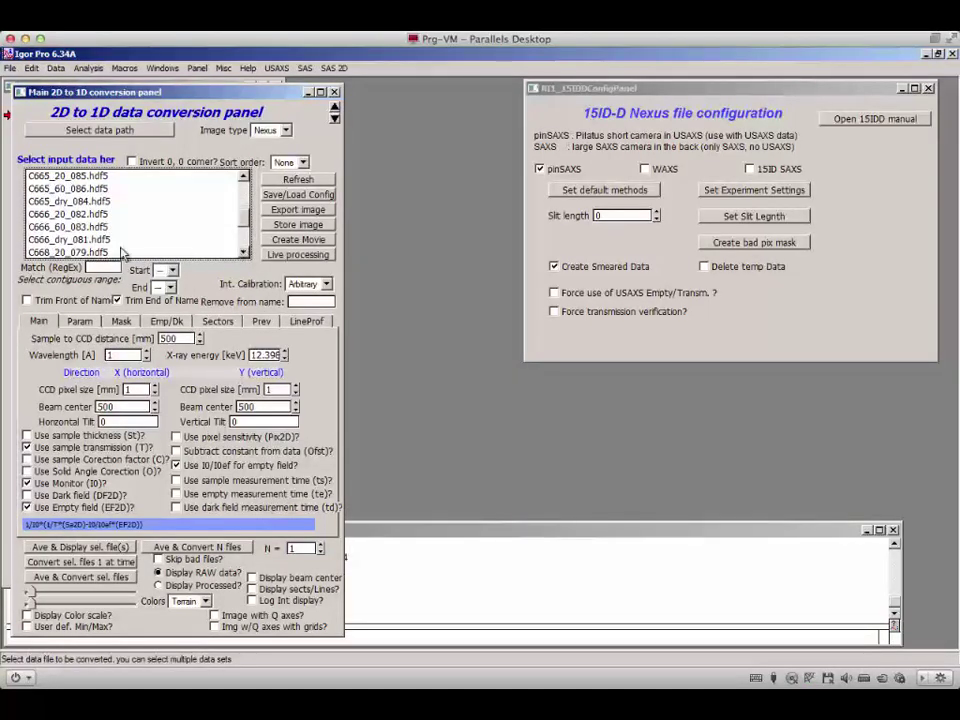
{"action": "left_click", "coordinate": [87, 241]}
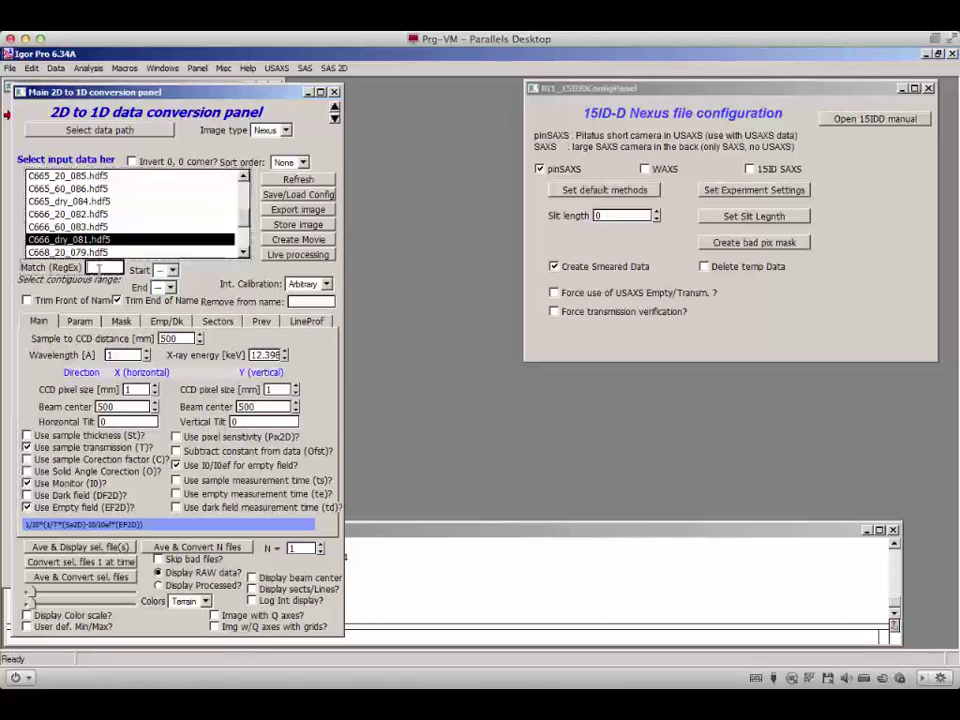
Step: Filter the file list with match pattern C666 and display C666_dry_081.hdf5 with its header
{"action": "left_click", "coordinate": [99, 270]}
{"action": "type", "text": "C"}
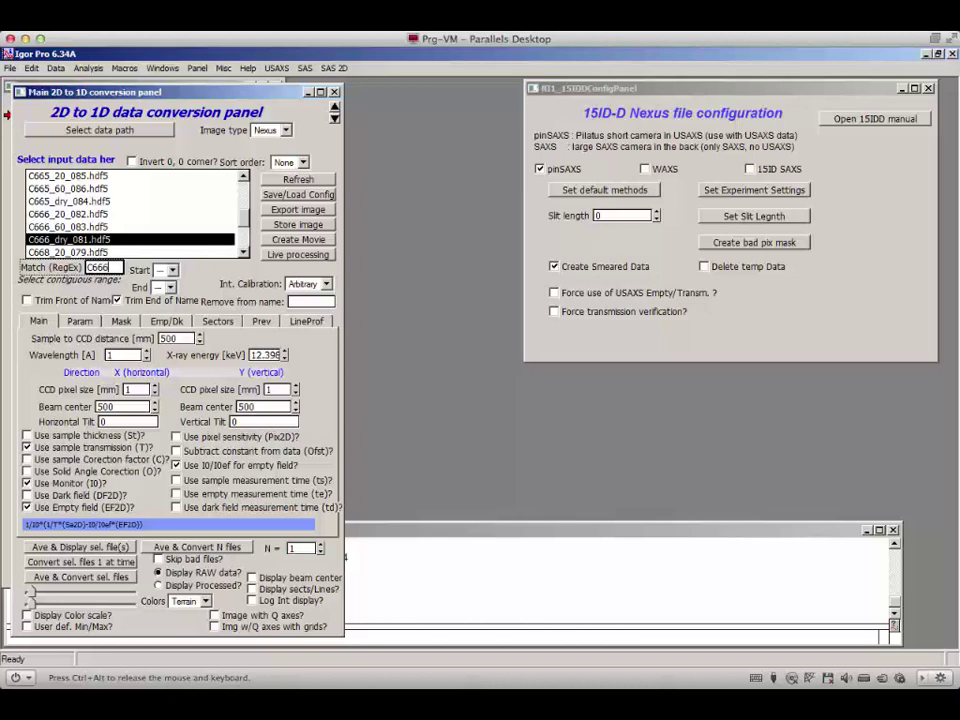
{"action": "type", "text": "666"}
{"action": "key", "text": "Return"}
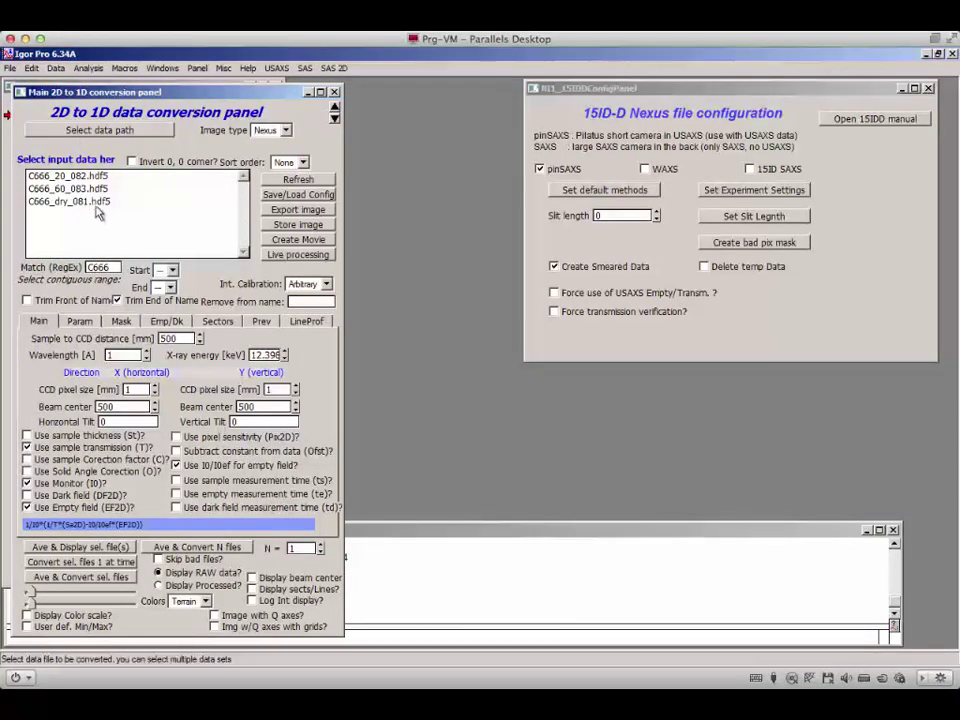
{"action": "left_click", "coordinate": [97, 204]}
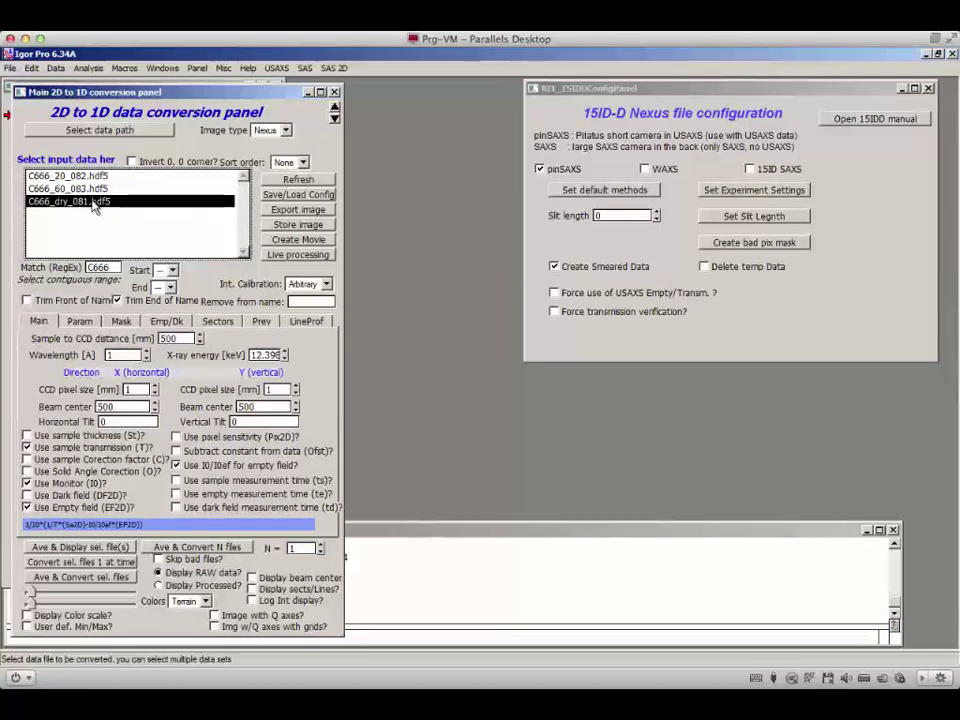
{"action": "double_click", "coordinate": [95, 205]}
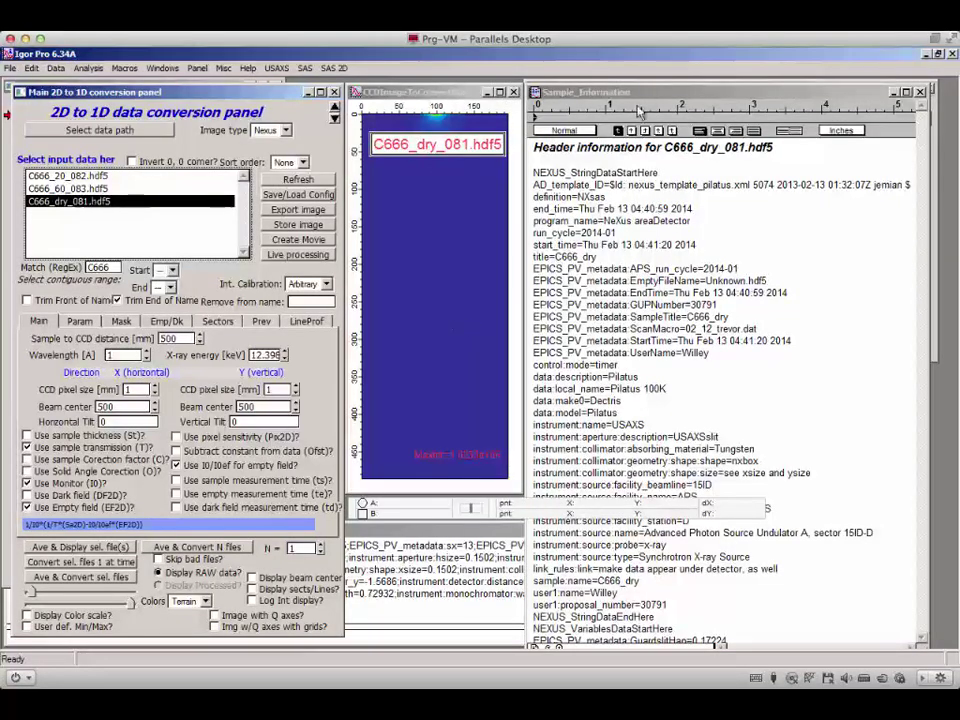
Step: Read the header (wavelength 0.72932, distance 535.87, pixel 0.172), then close header and image windows
{"action": "left_click_drag", "start_coordinate": [636, 92], "coordinate": [536, 87]}
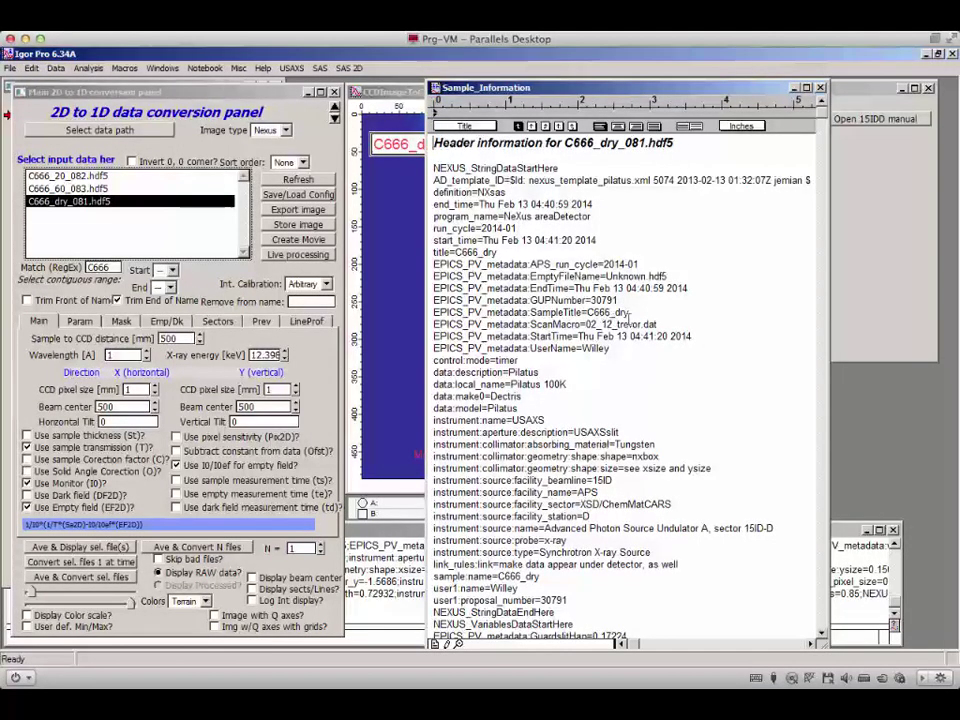
{"action": "scroll", "coordinate": [565, 343], "scroll_direction": "down", "scroll_amount": 6}
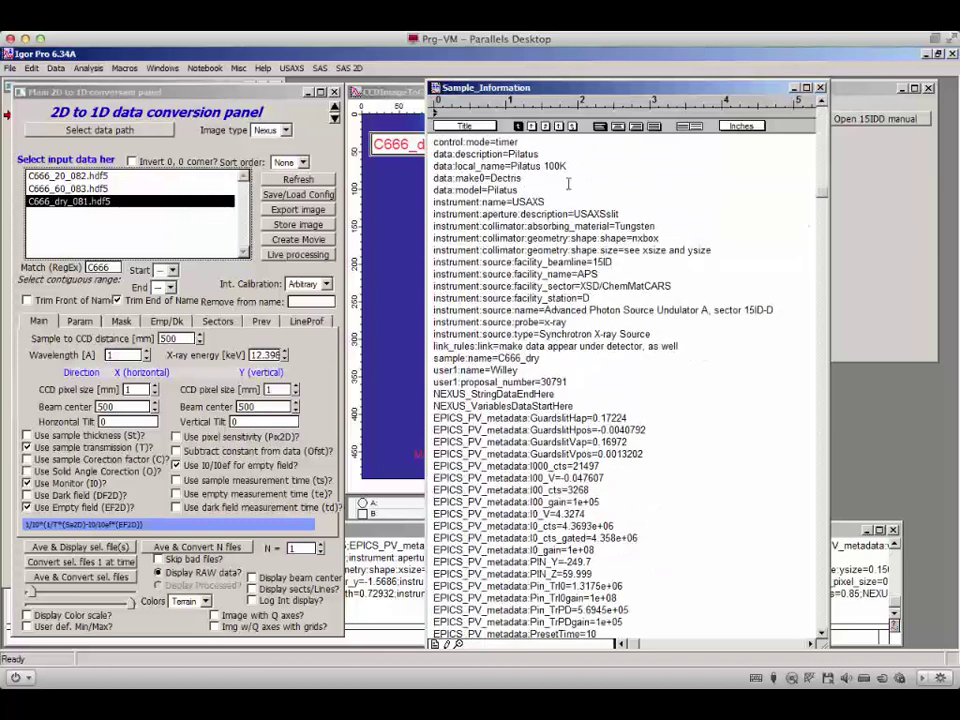
{"action": "scroll", "coordinate": [561, 226], "scroll_direction": "down", "scroll_amount": 6}
{"action": "scroll", "coordinate": [558, 226], "scroll_direction": "up", "scroll_amount": 7}
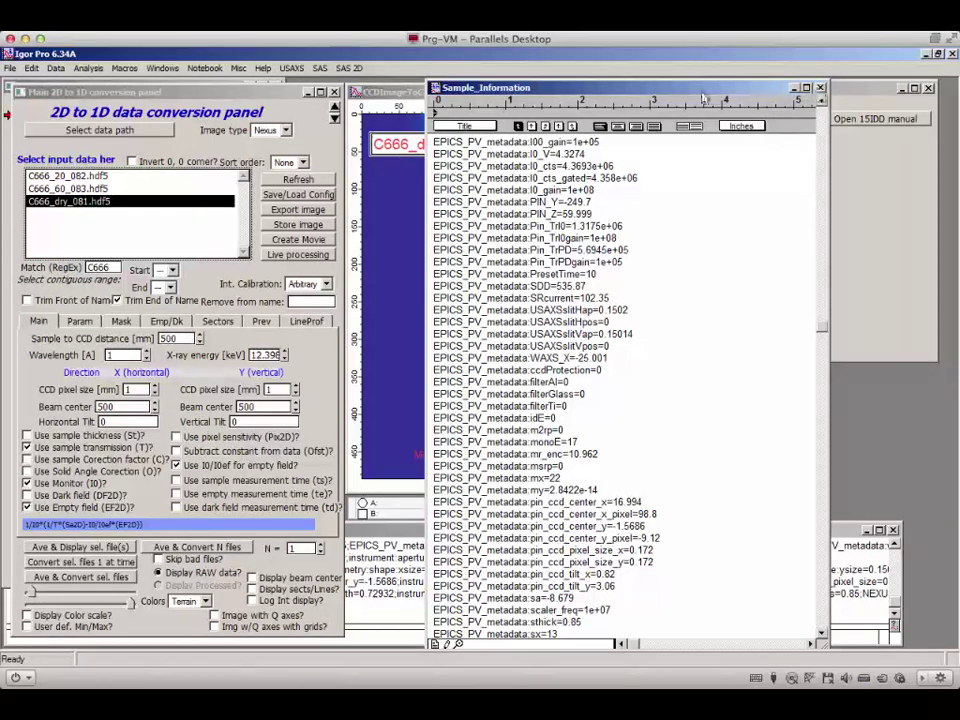
{"action": "left_click", "coordinate": [819, 89]}
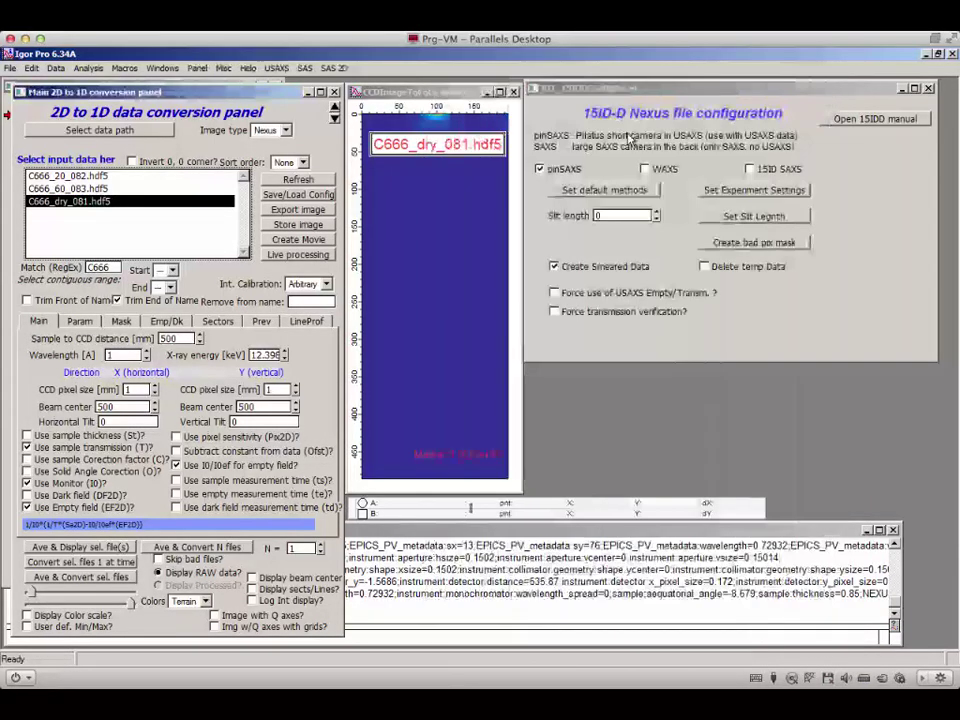
{"action": "left_click", "coordinate": [513, 92]}
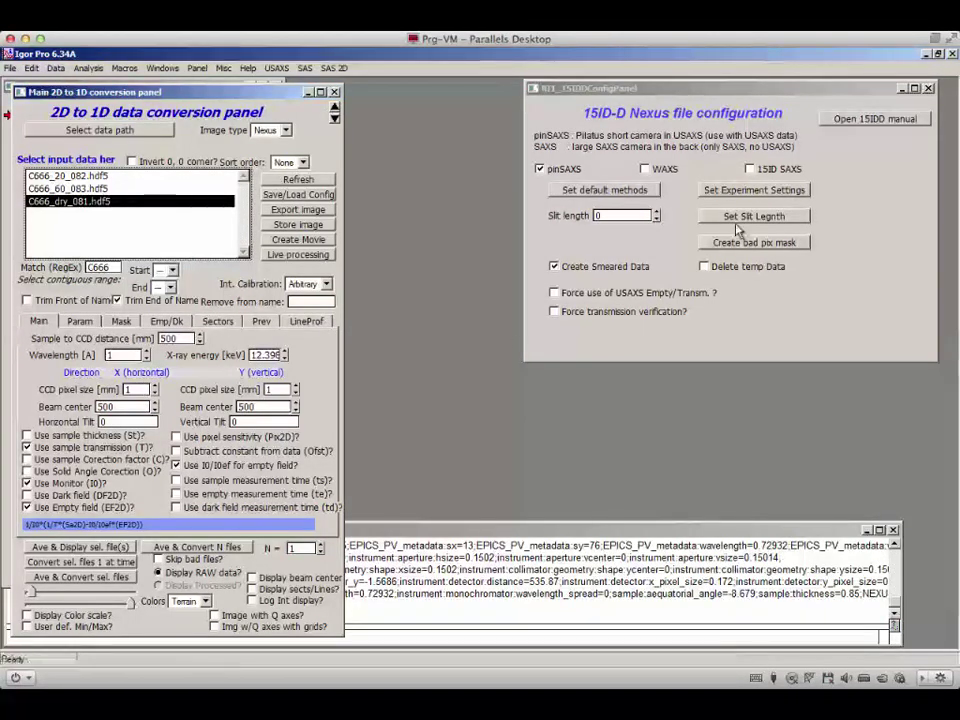
Step: Load file geometry: 535.87 mm distance, 0.72932 Å wavelength, 0.172 mm pixels, and check beam centre and tilt
{"action": "left_click", "coordinate": [752, 191]}
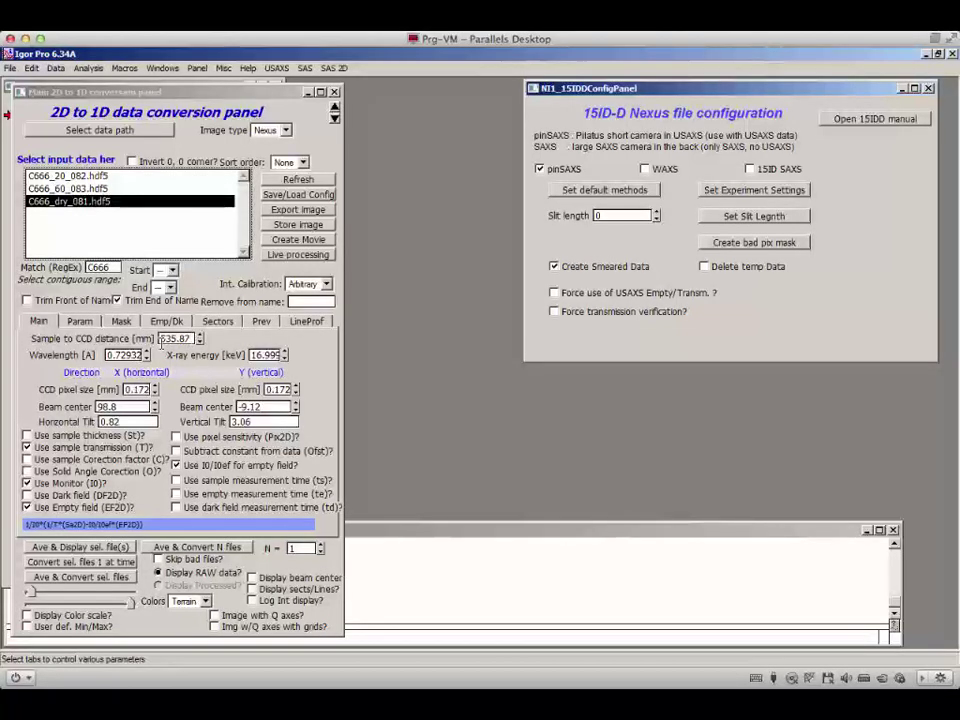
{"action": "left_click", "coordinate": [162, 339]}
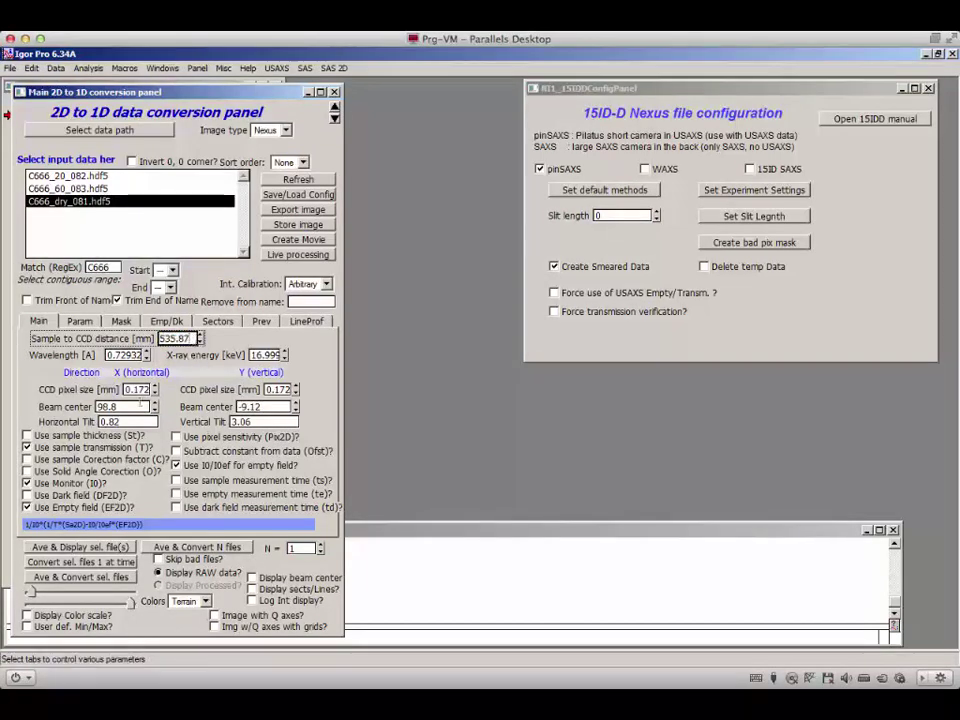
{"action": "left_click", "coordinate": [136, 390]}
{"action": "double_click", "coordinate": [136, 390]}
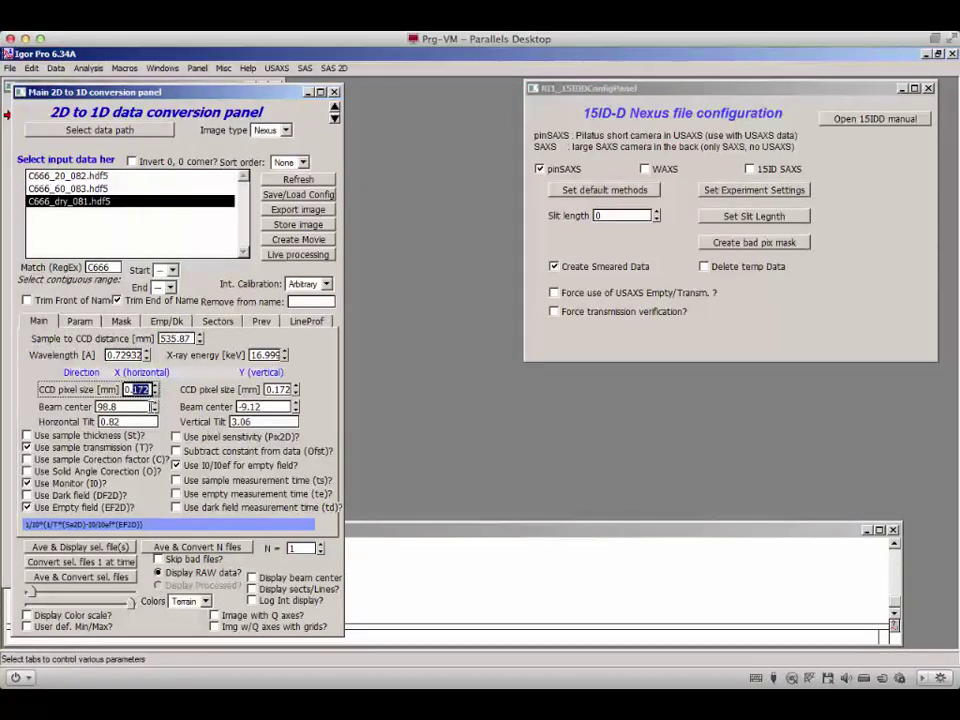
{"action": "left_click", "coordinate": [118, 407]}
{"action": "double_click", "coordinate": [118, 407]}
{"action": "left_click", "coordinate": [200, 413]}
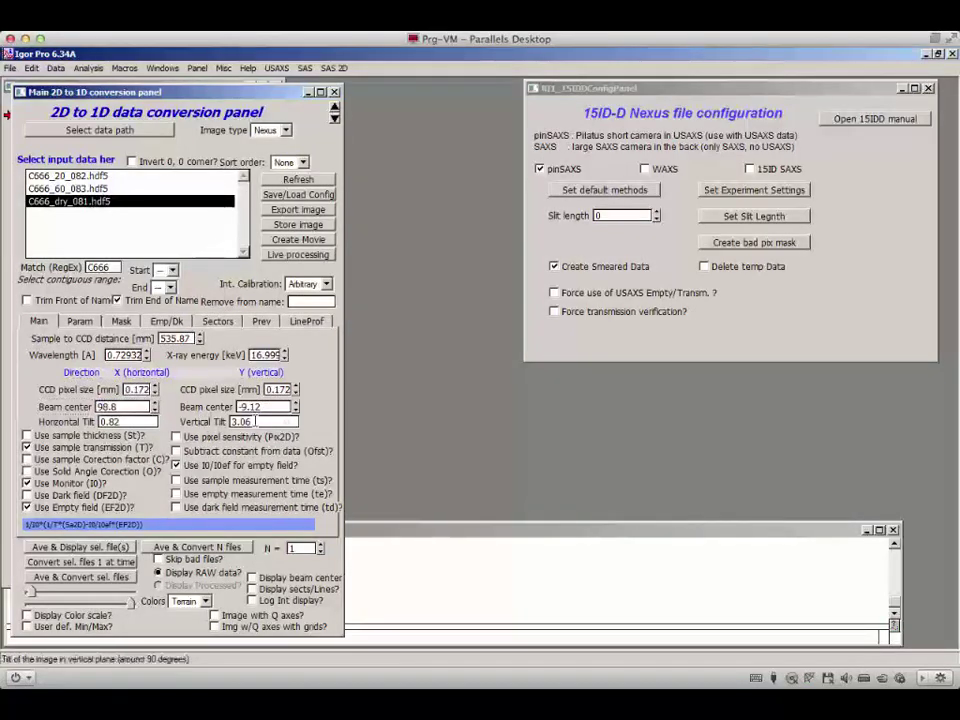
Step: Review the correction and normalisation parameters, then bring up the empty and dark field file choices
{"action": "left_click", "coordinate": [28, 448]}
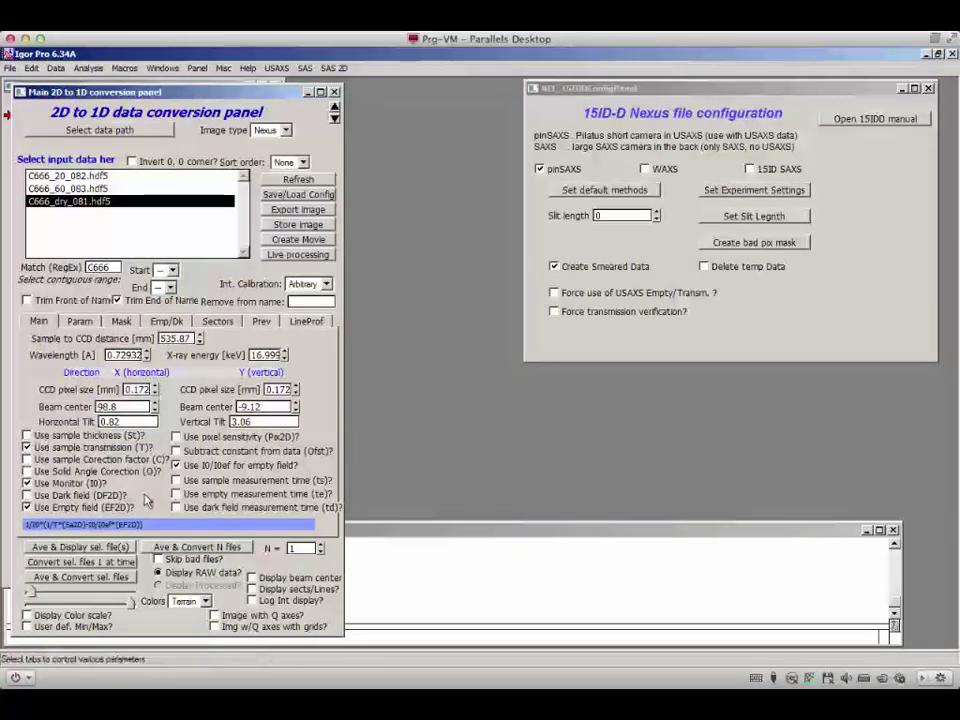
{"action": "left_click", "coordinate": [74, 324]}
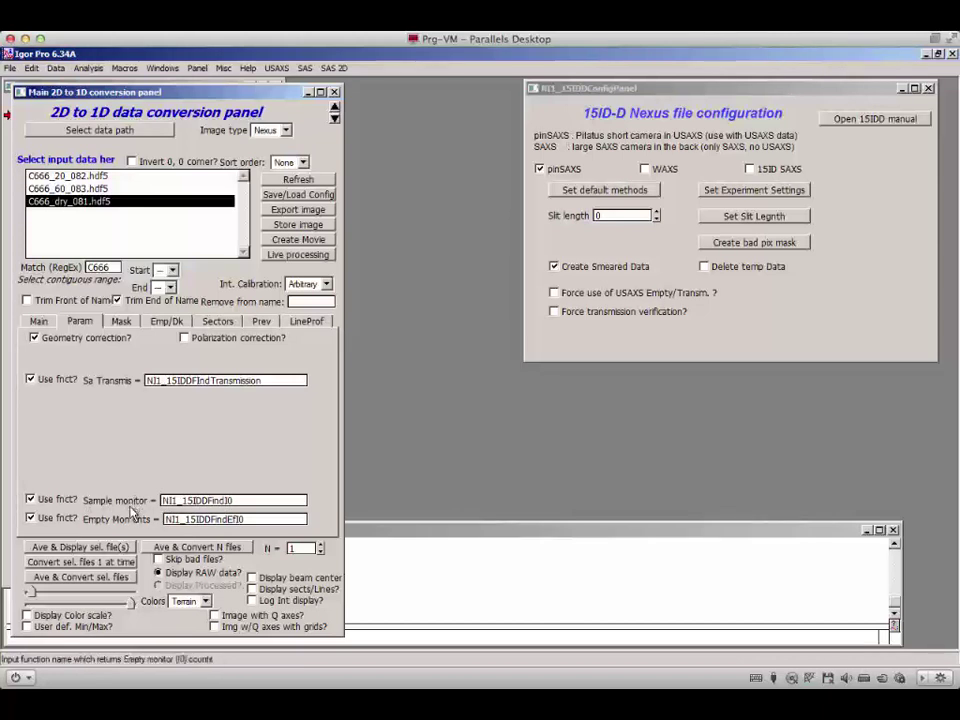
{"action": "left_click", "coordinate": [41, 324]}
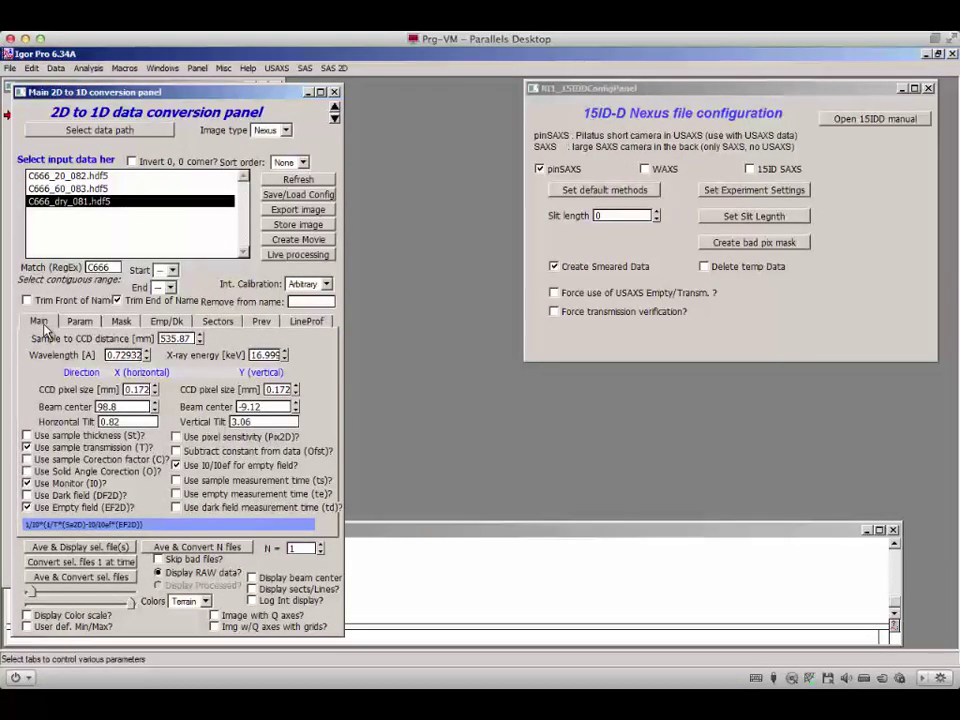
{"action": "left_click", "coordinate": [167, 323]}
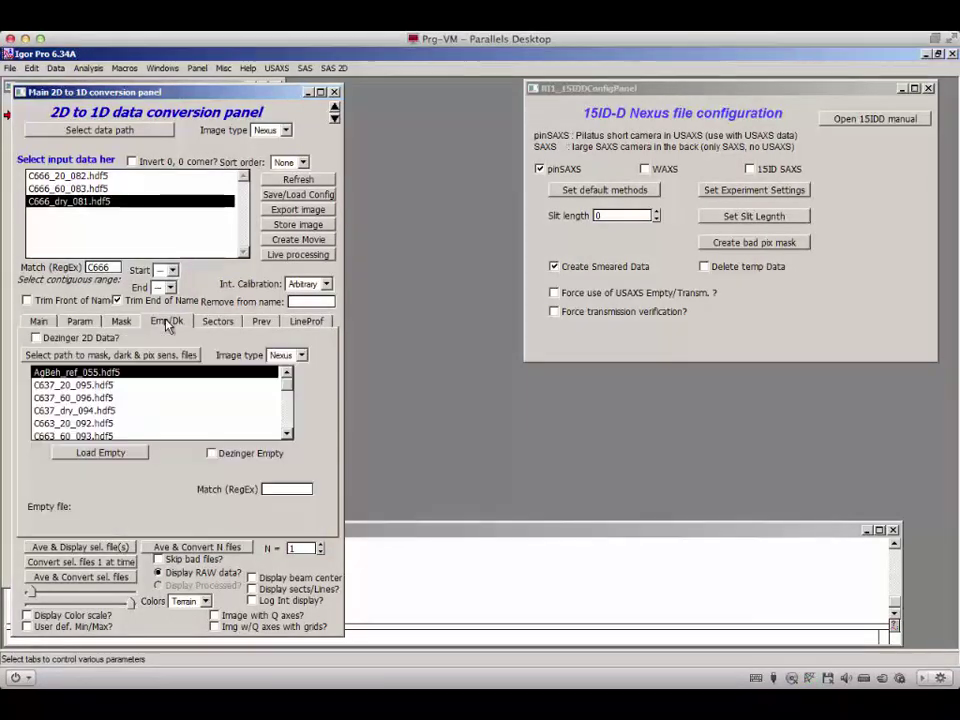
Step: Load paddle_kapton_blank_077.hdf5 as the empty-beam file
{"action": "left_click", "coordinate": [287, 435]}
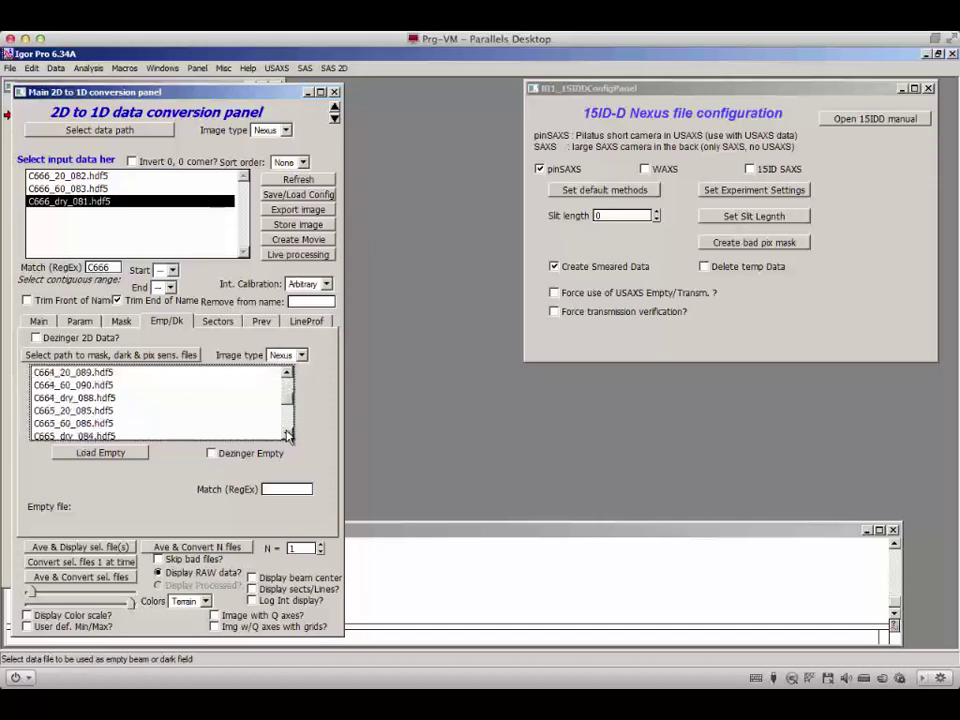
{"action": "left_click_drag", "start_coordinate": [287, 435], "coordinate": [287, 435]}
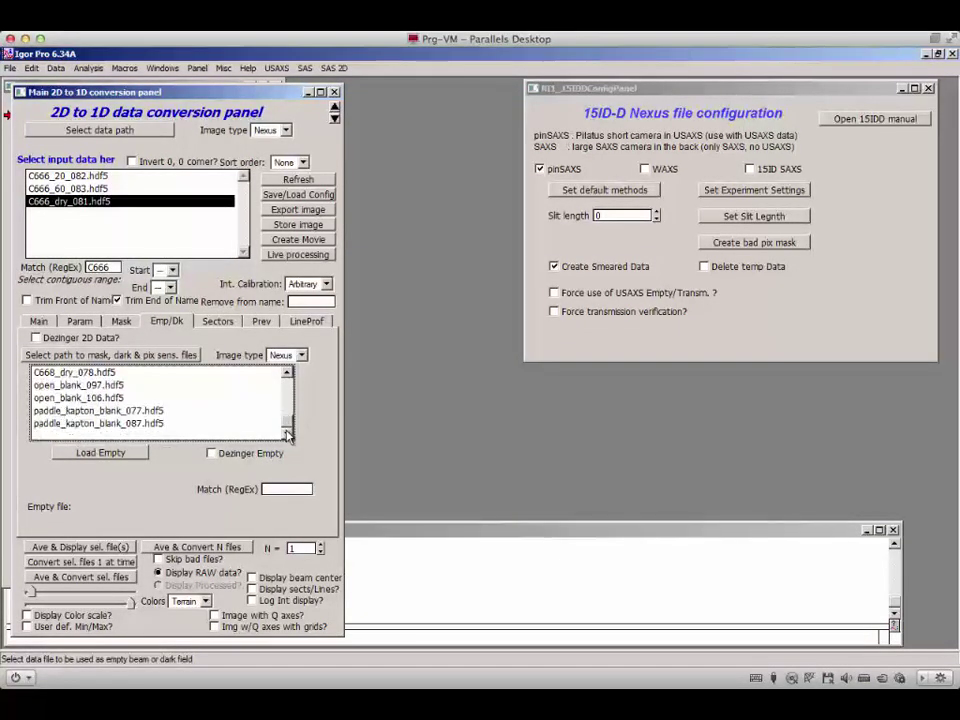
{"action": "left_click", "coordinate": [112, 411]}
{"action": "left_click", "coordinate": [104, 453]}
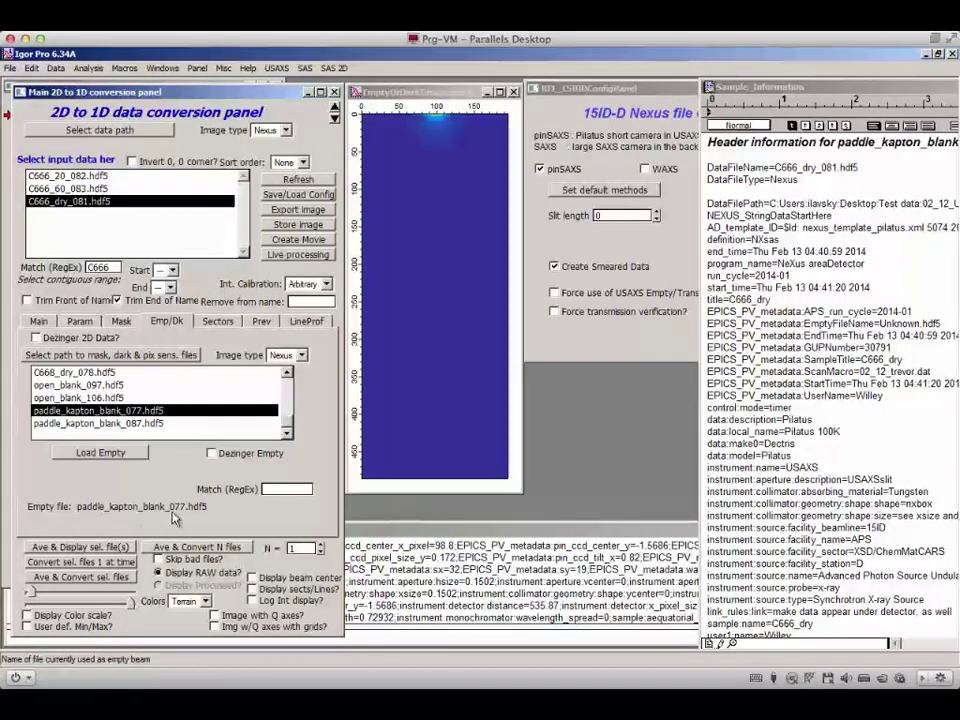
Step: Close the empty file's image and header windows and return to the Main geometry settings
{"action": "left_click", "coordinate": [380, 66]}
{"action": "left_click", "coordinate": [513, 91]}
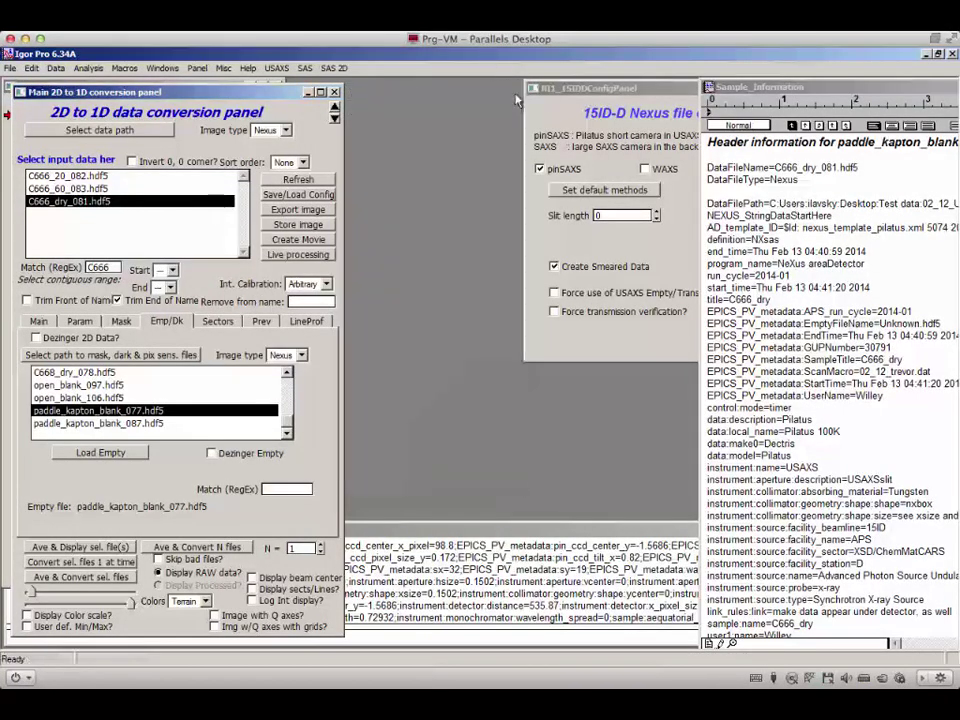
{"action": "left_click_drag", "start_coordinate": [783, 103], "coordinate": [372, 98]}
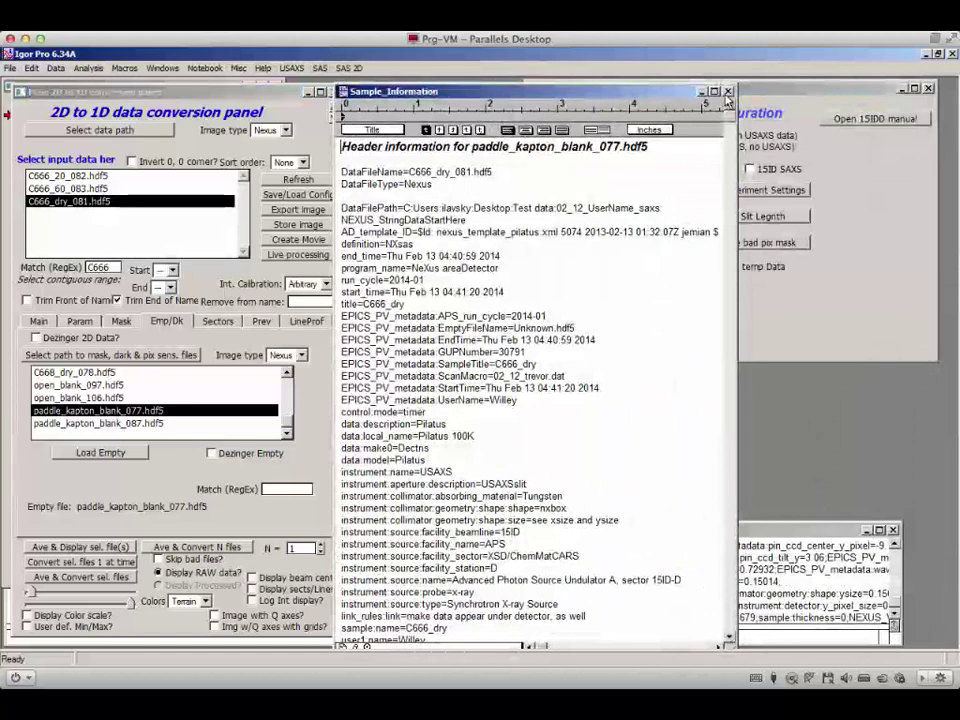
{"action": "left_click", "coordinate": [730, 97]}
{"action": "left_click", "coordinate": [38, 321]}
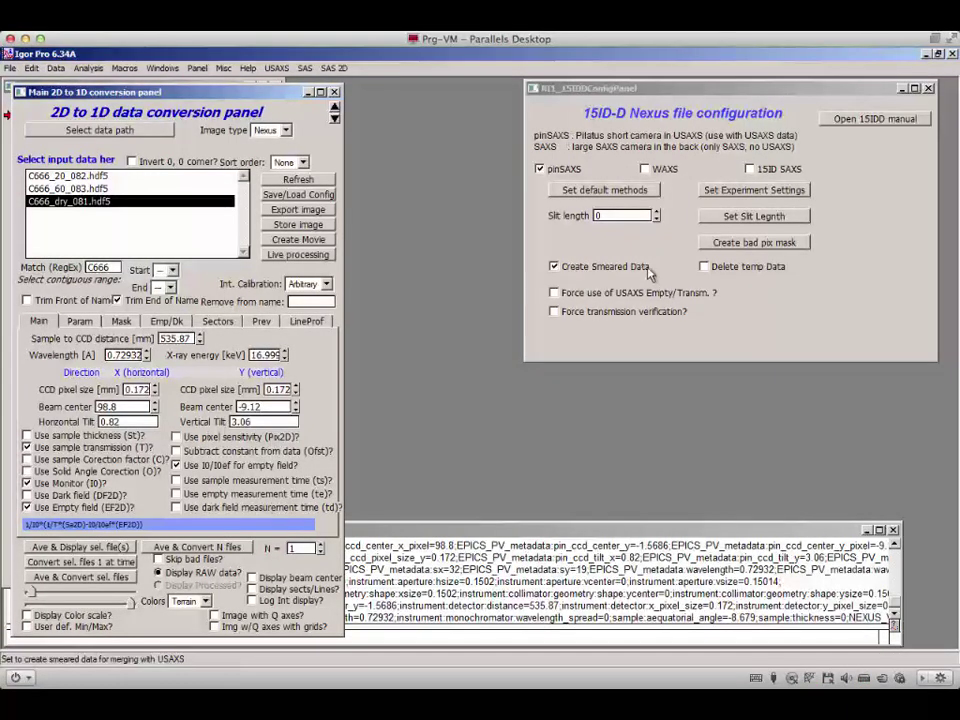
Step: Set the slit length to 0.026471 from the USAXS data and enable 'Delete temp Data'
{"action": "left_click", "coordinate": [618, 214]}
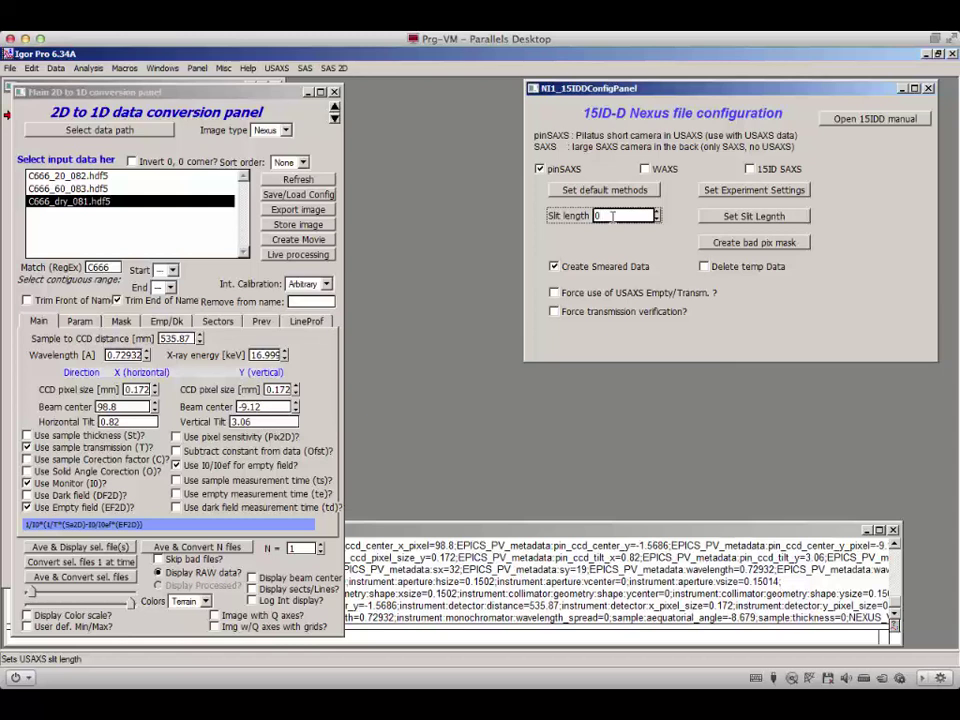
{"action": "left_click", "coordinate": [738, 217]}
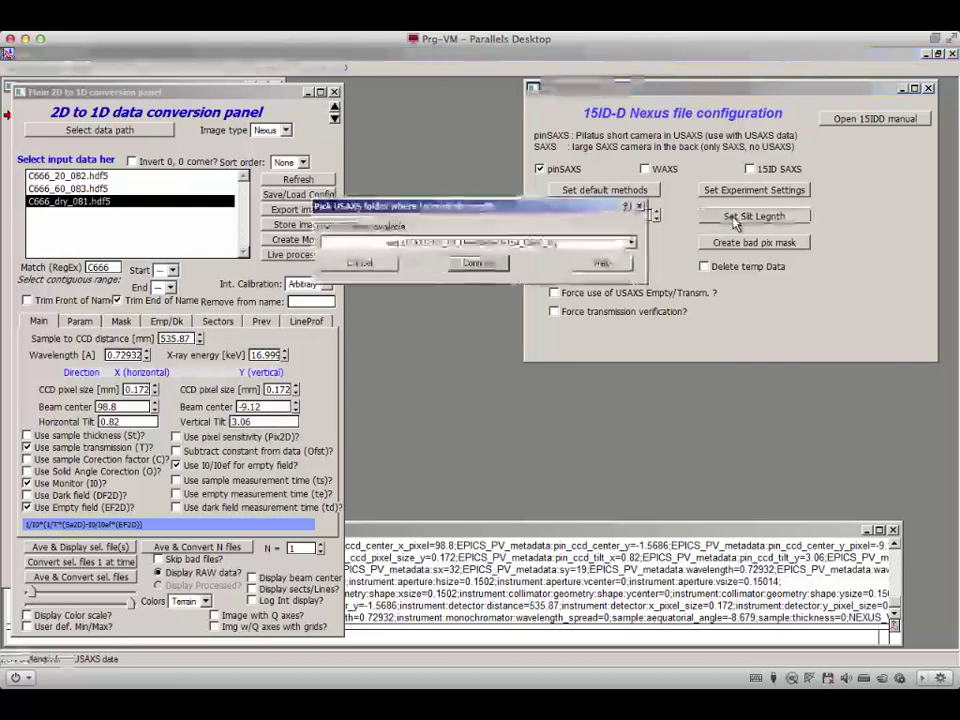
{"action": "left_click", "coordinate": [479, 264]}
{"action": "left_click_drag", "start_coordinate": [638, 218], "coordinate": [604, 217]}
{"action": "left_click", "coordinate": [643, 216]}
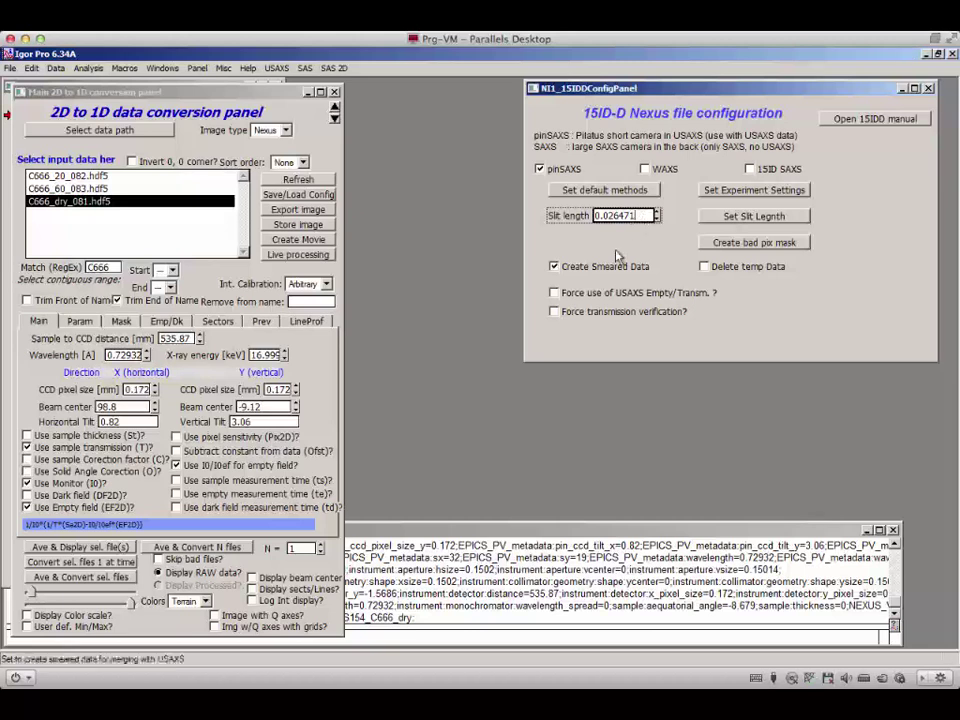
{"action": "key", "text": "Return"}
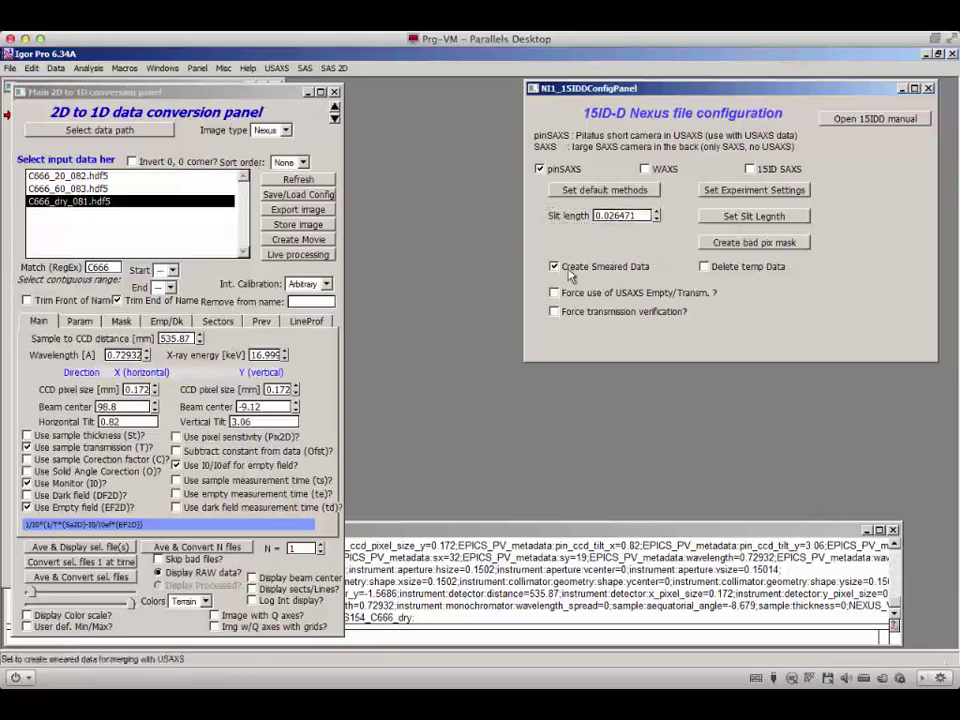
{"action": "left_click", "coordinate": [706, 269]}
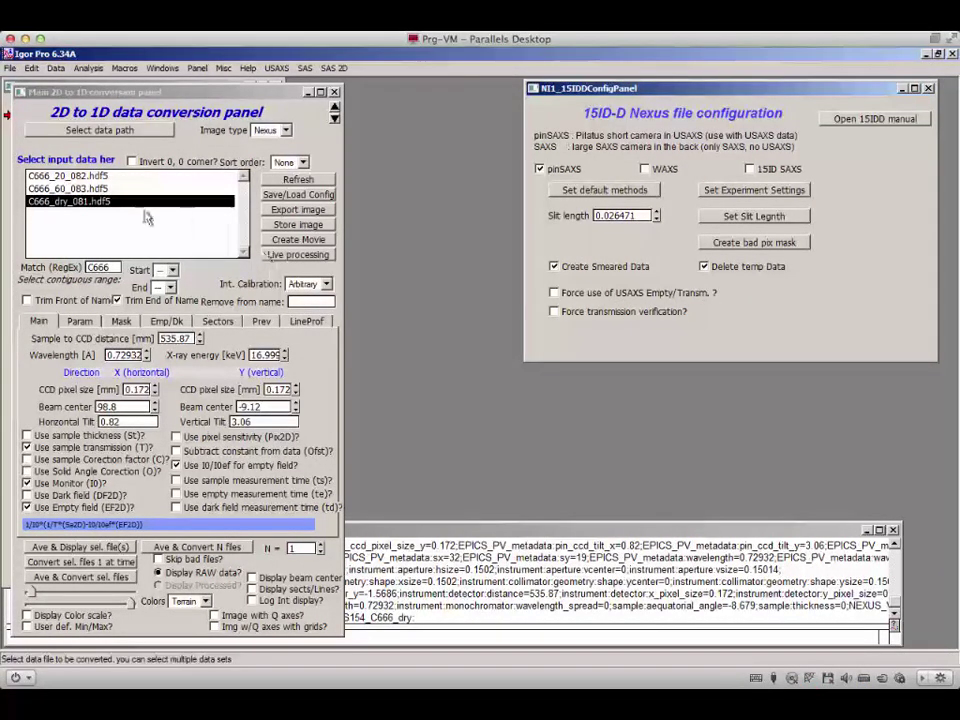
Step: Convert the selected C666_dry_081 file to 1D data
{"action": "left_click_drag", "start_coordinate": [107, 92], "coordinate": [98, 89]}
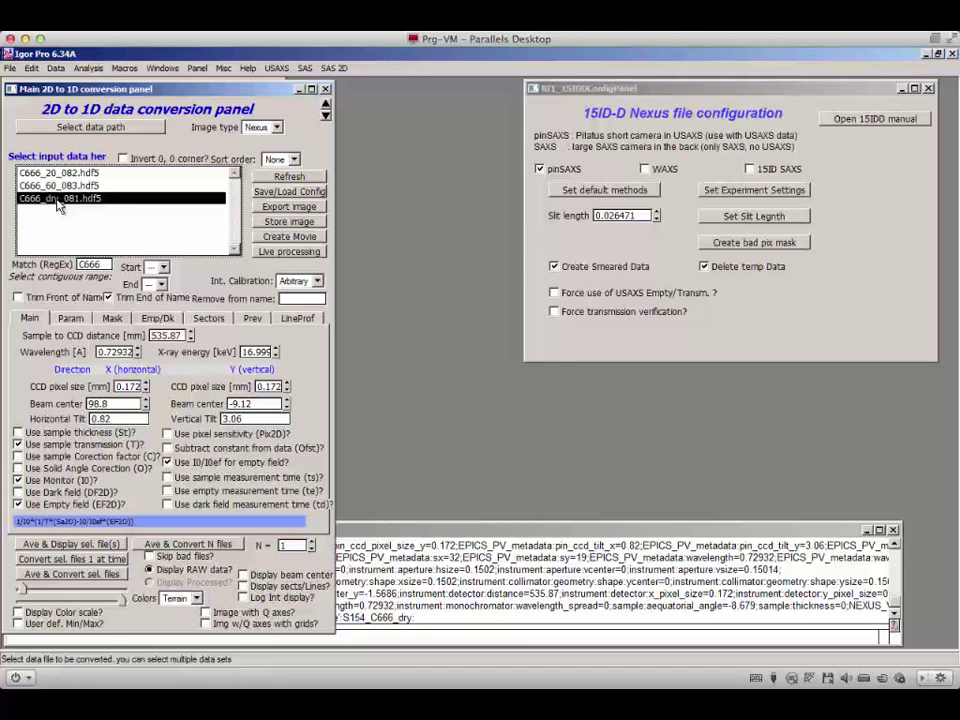
{"action": "left_click", "coordinate": [162, 267]}
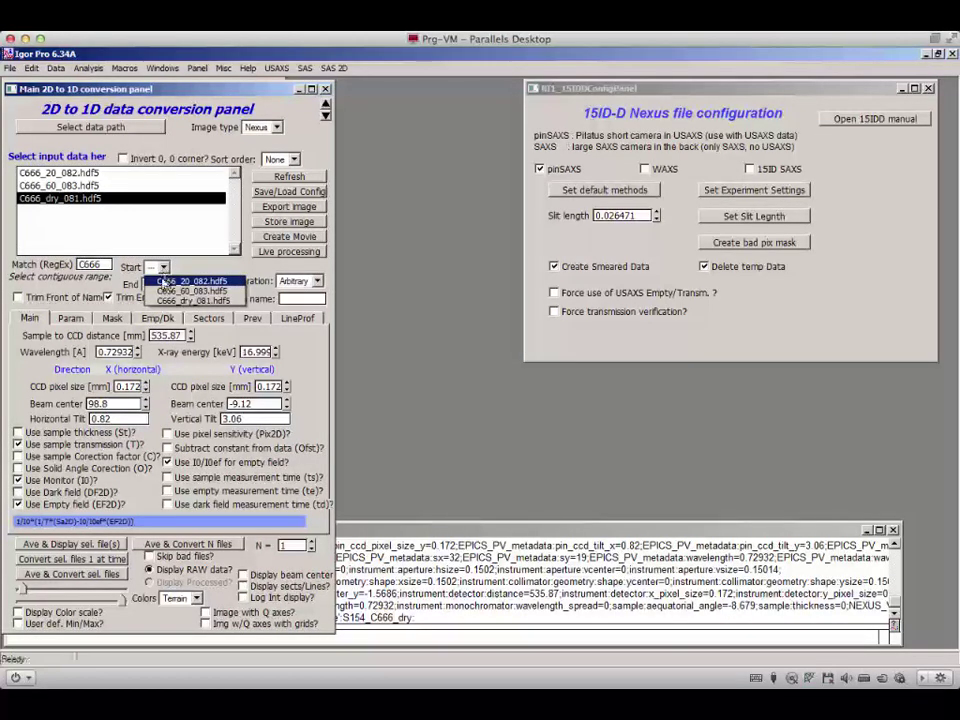
{"action": "left_click", "coordinate": [163, 283]}
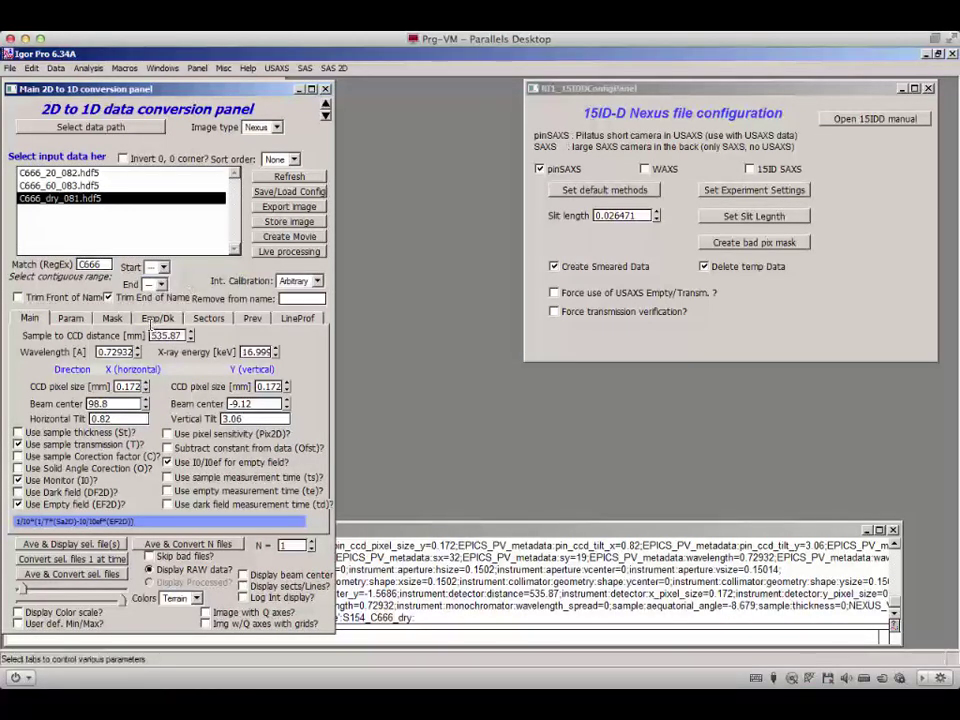
{"action": "left_click", "coordinate": [63, 560]}
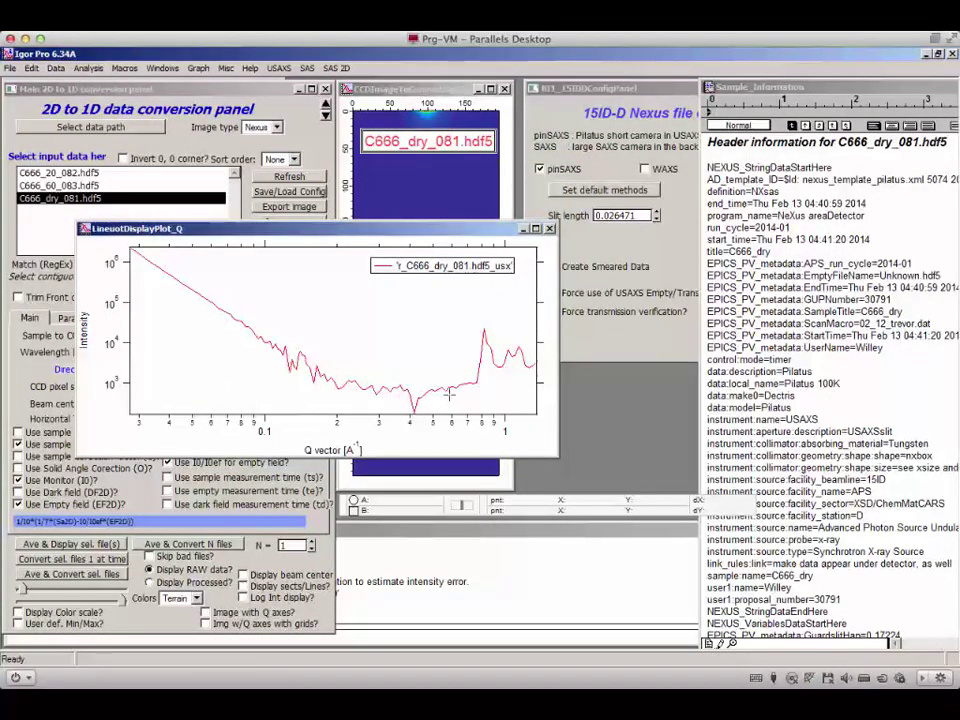
Step: Close the 1D intensity plot and CCD image, then bring up the Data Browser
{"action": "left_click", "coordinate": [552, 229]}
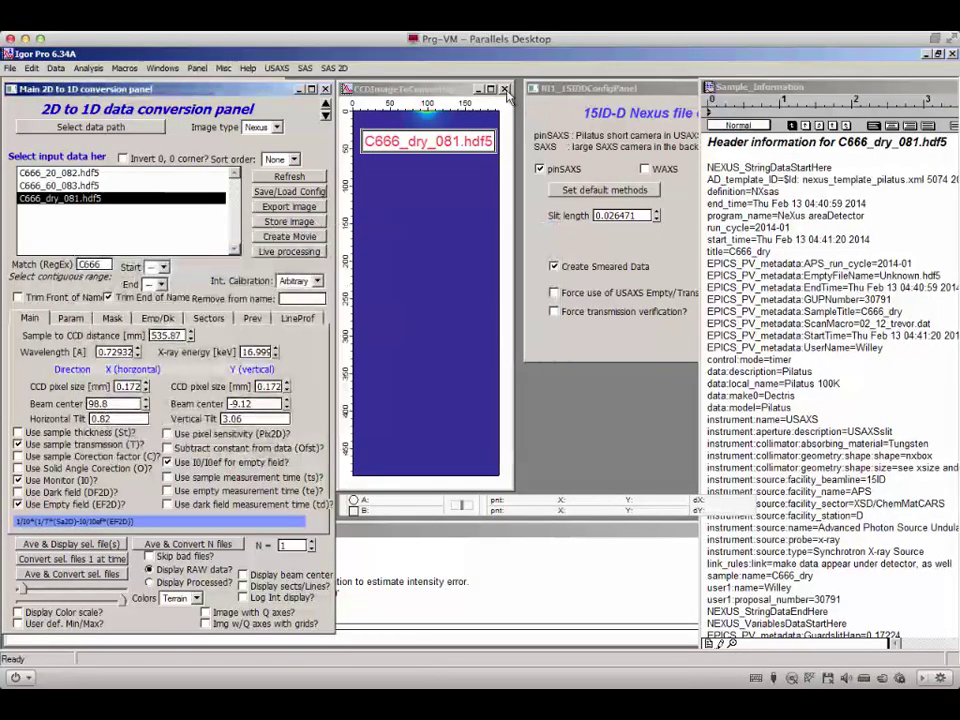
{"action": "left_click", "coordinate": [505, 90]}
{"action": "key", "text": "ctrl+b"}
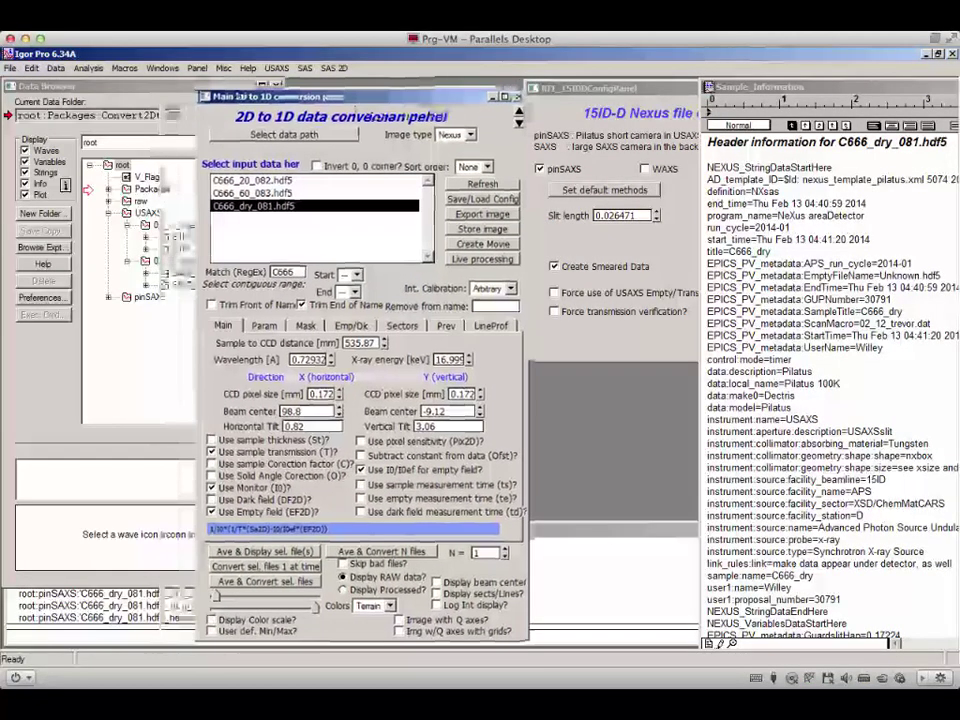
Step: Preview the q, r, s and w waves in pinSAXS > C666_dry_081.hdf5_usx
{"action": "left_click", "coordinate": [82, 227]}
{"action": "left_click", "coordinate": [109, 214]}
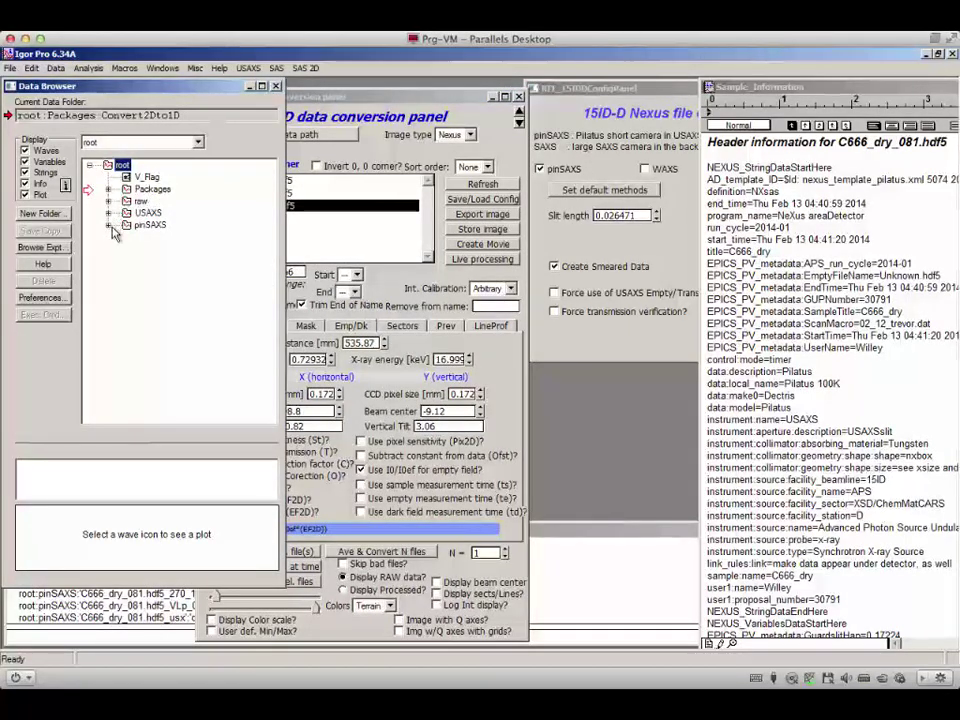
{"action": "left_click", "coordinate": [109, 226]}
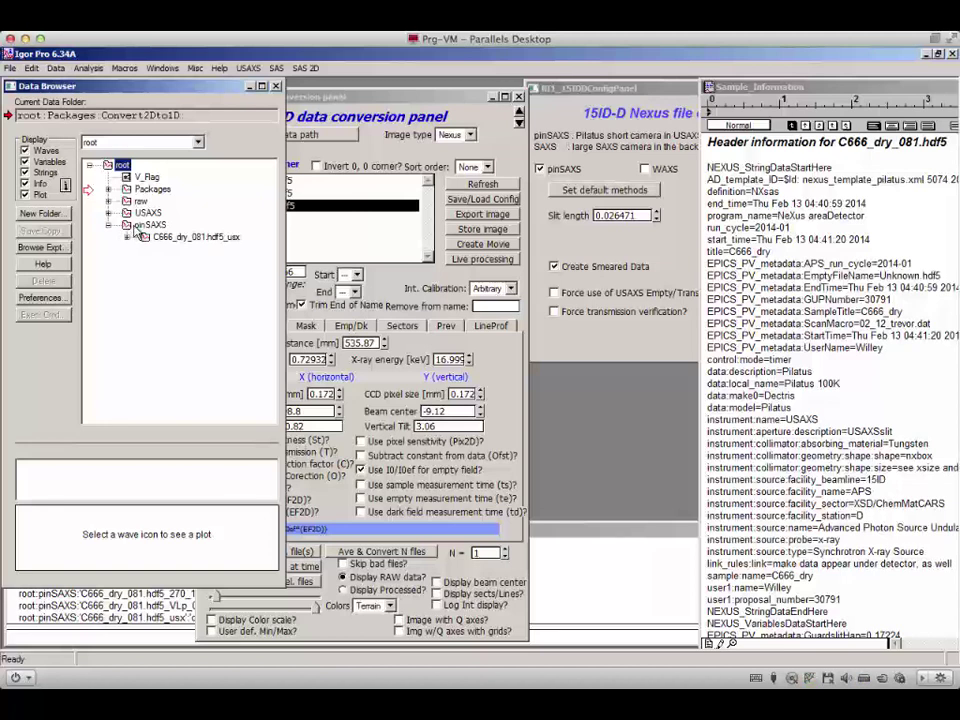
{"action": "left_click", "coordinate": [128, 238]}
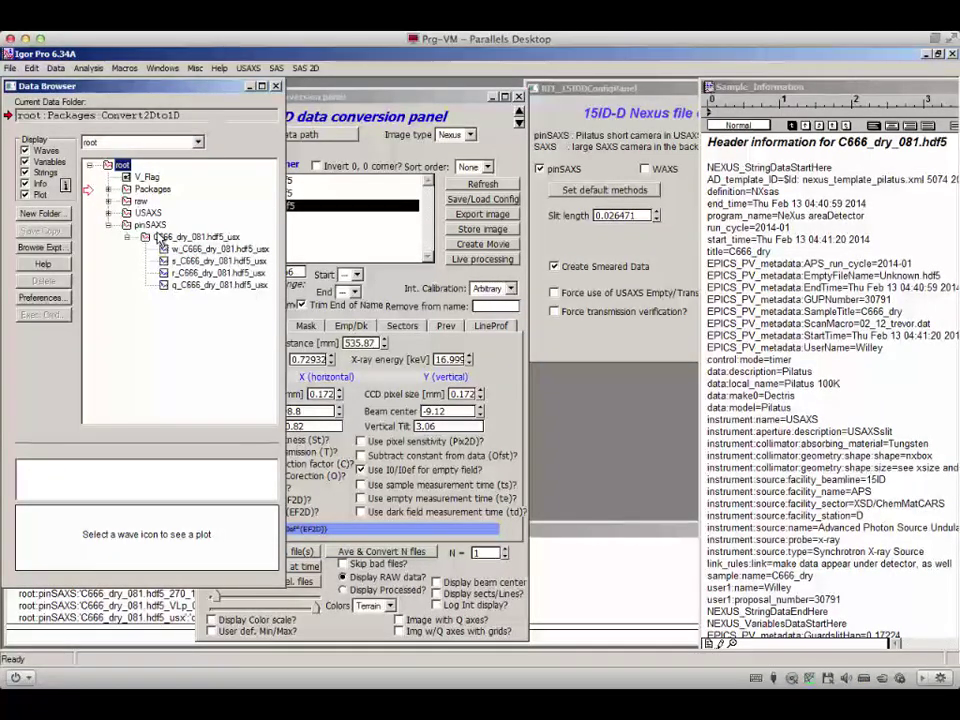
{"action": "left_click", "coordinate": [333, 240]}
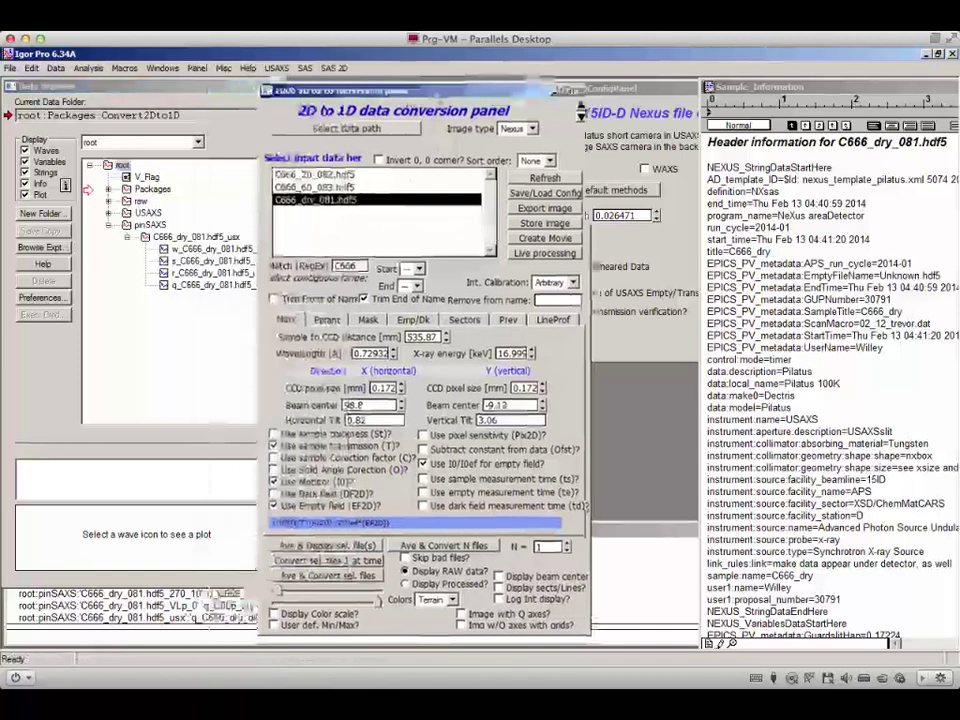
{"action": "left_click", "coordinate": [265, 258]}
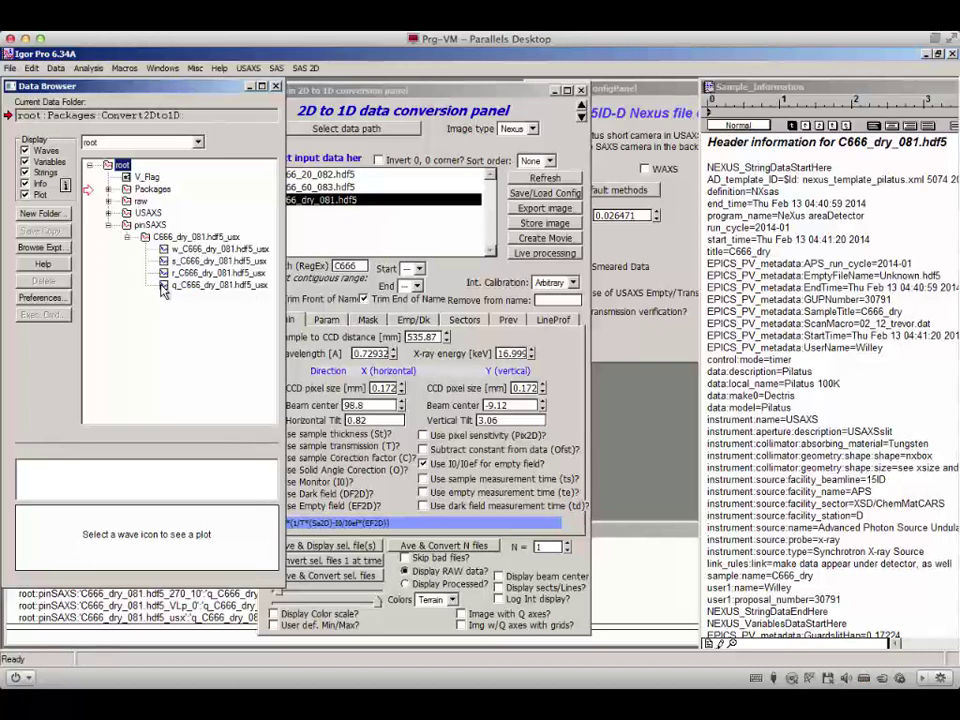
{"action": "left_click", "coordinate": [164, 287]}
{"action": "key", "text": "Up"}
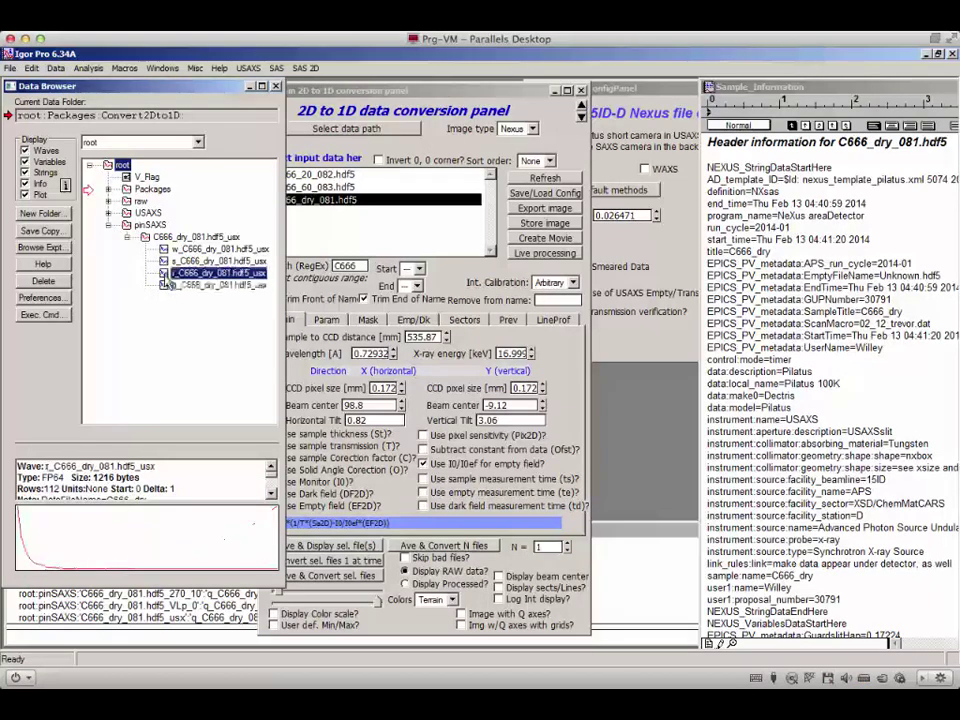
{"action": "key", "text": "Up"}
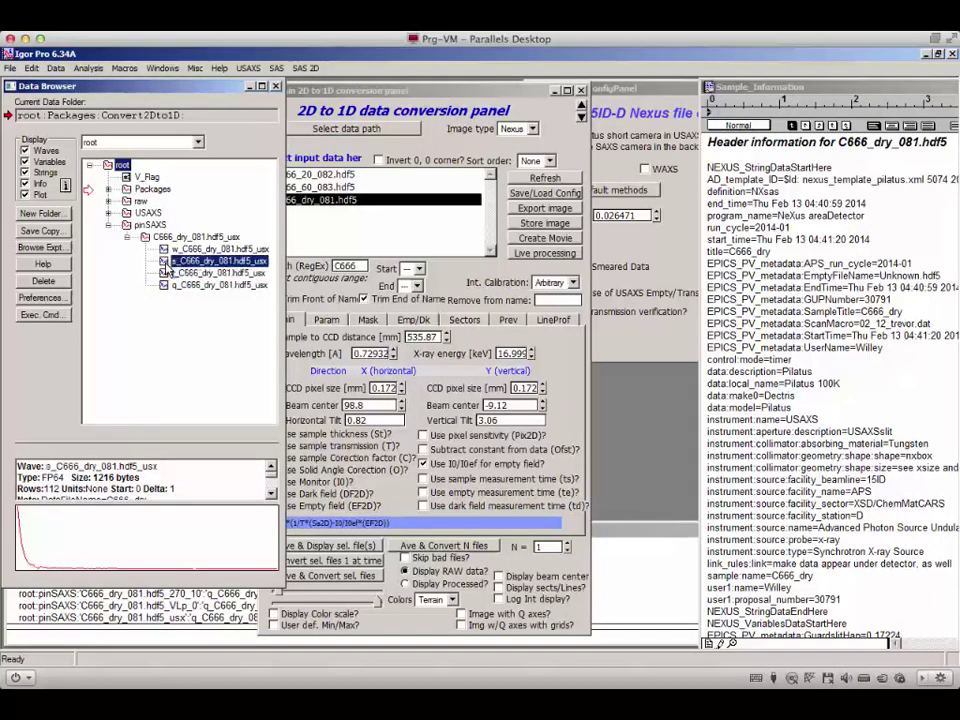
{"action": "key", "text": "Up"}
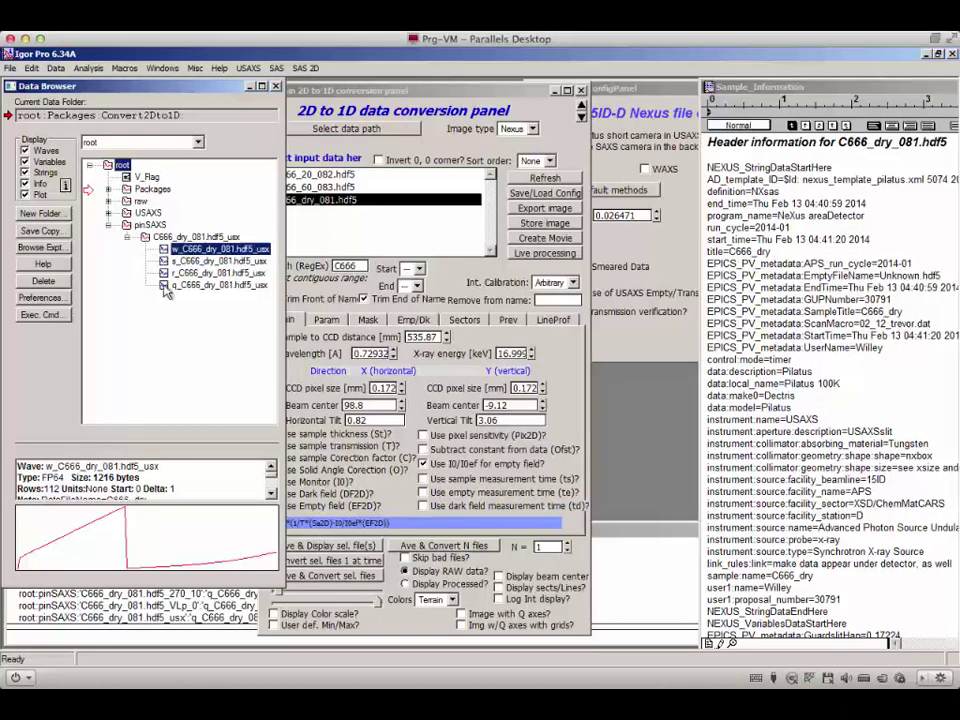
Step: Inspect the SMR_Int, SMR_error and SMR_Qvec waves in USAXS > S154_C666_dry
{"action": "left_click", "coordinate": [128, 237]}
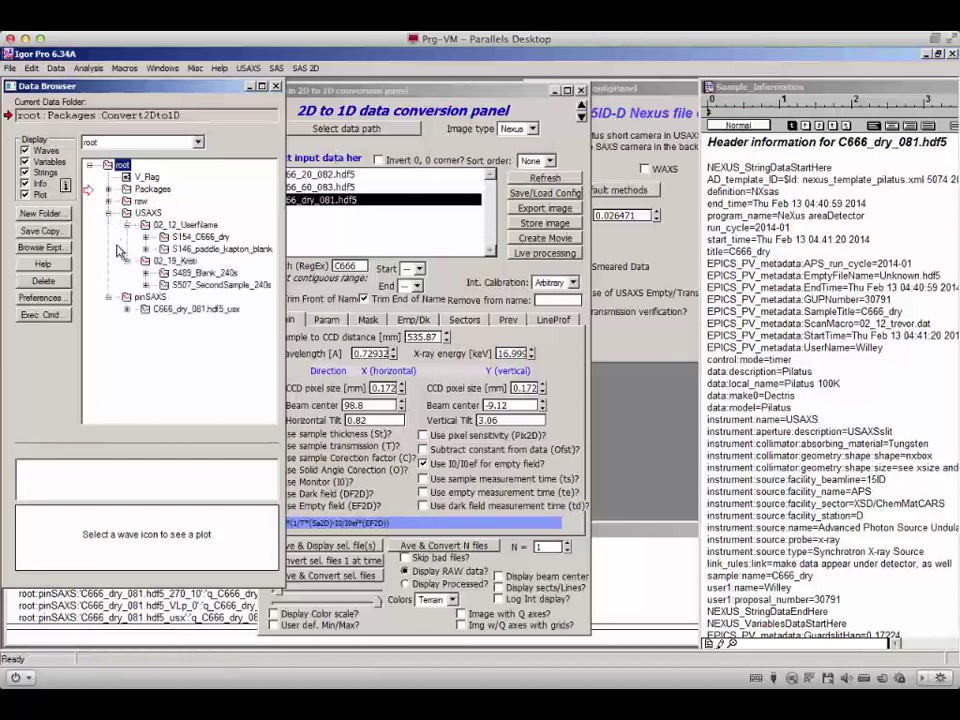
{"action": "left_click", "coordinate": [146, 238]}
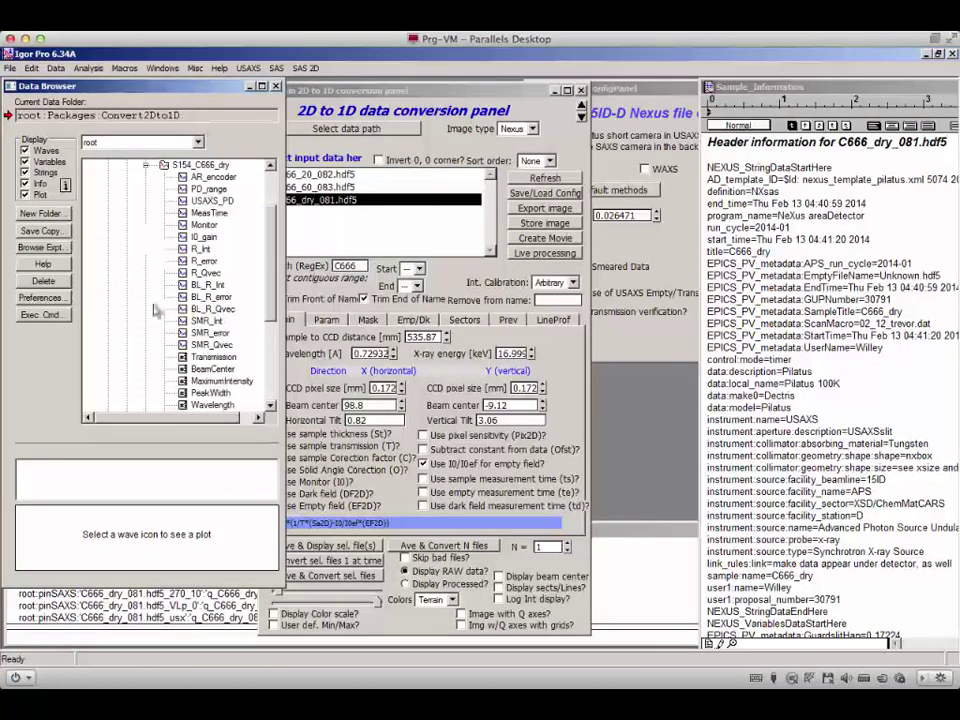
{"action": "left_click_drag", "start_coordinate": [207, 321], "coordinate": [206, 345]}
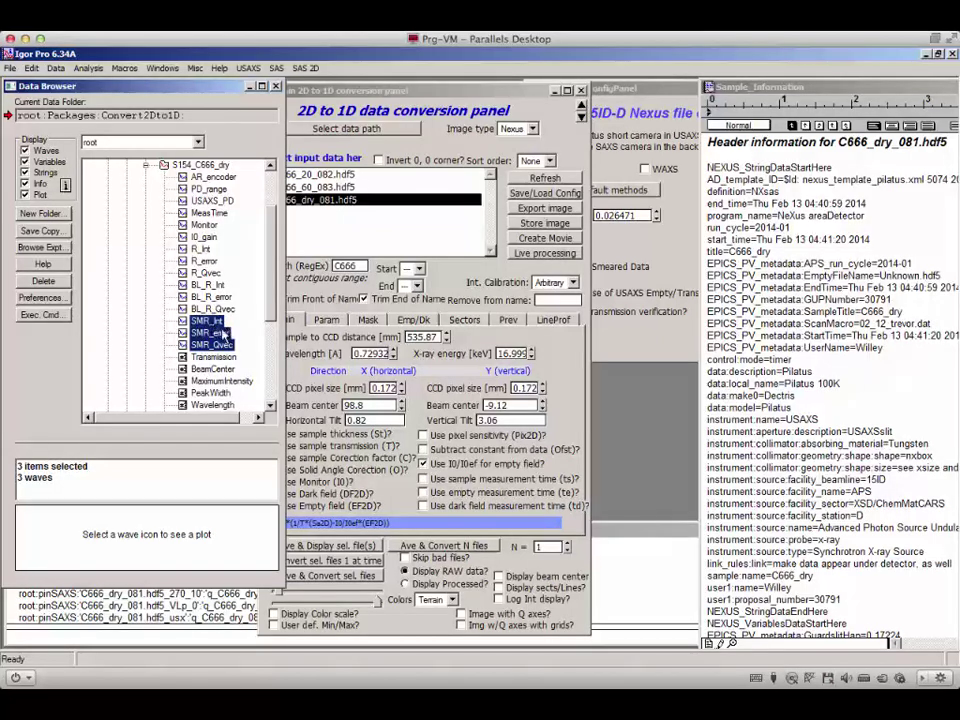
{"action": "left_click", "coordinate": [149, 166]}
Step: Collapse the USAXS and pinSAXS folders and move the conversion panel back left
{"action": "left_click", "coordinate": [129, 310]}
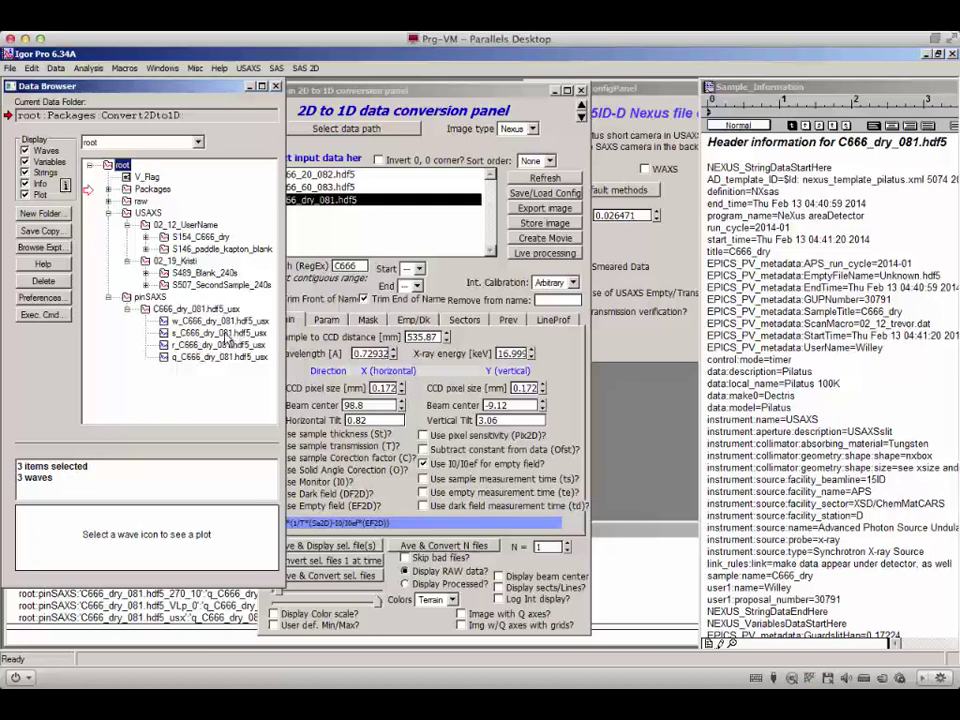
{"action": "left_click", "coordinate": [128, 310]}
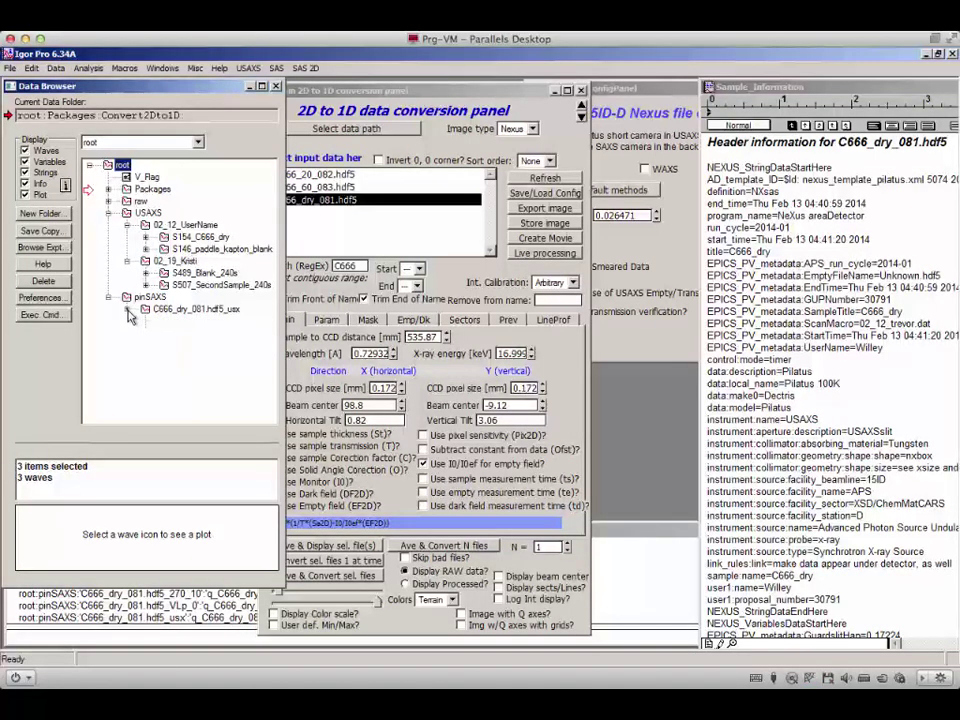
{"action": "left_click", "coordinate": [108, 213]}
{"action": "left_click", "coordinate": [108, 225]}
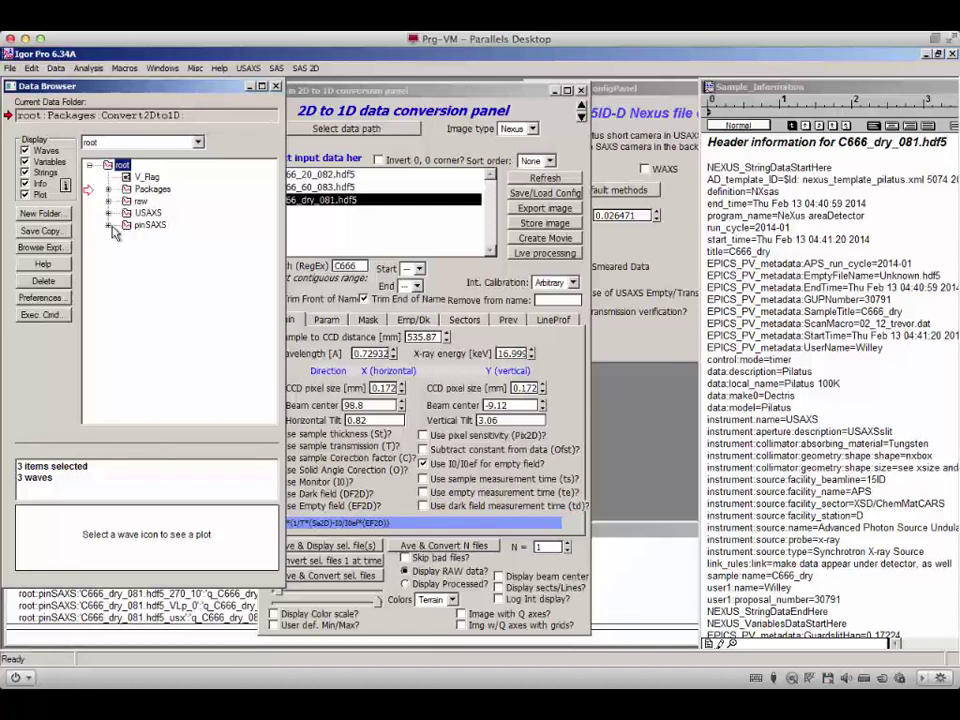
{"action": "left_click_drag", "start_coordinate": [497, 97], "coordinate": [249, 91]}
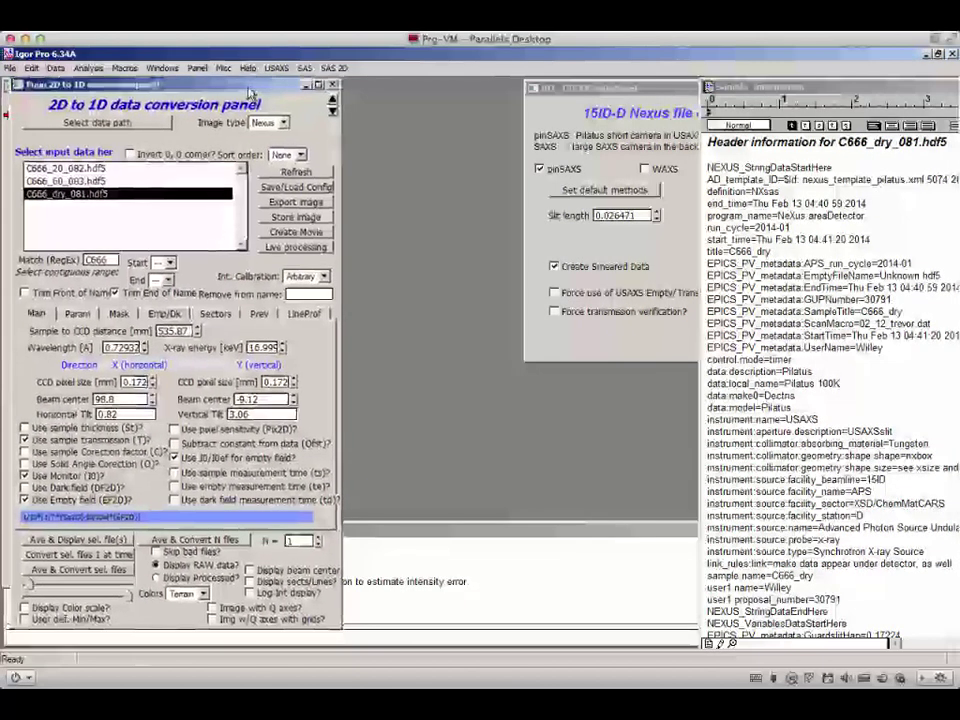
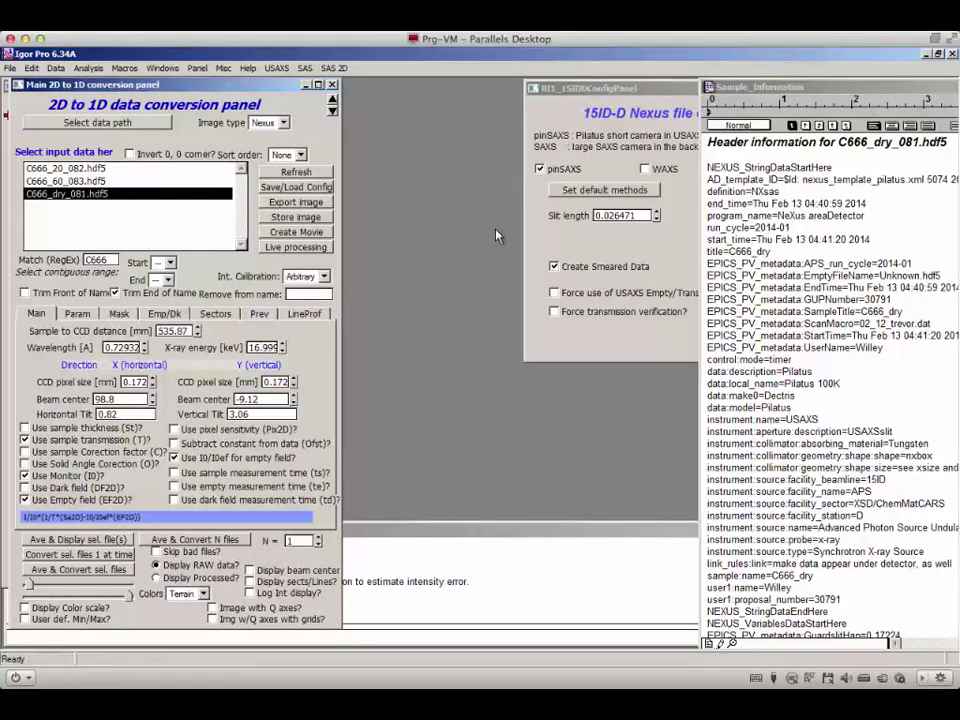
Step: Switch the 15ID-D Nexus configuration to WAXS defaults, using the 02_12_UserName_waxs data folder
{"action": "left_click_drag", "start_coordinate": [644, 88], "coordinate": [528, 93]}
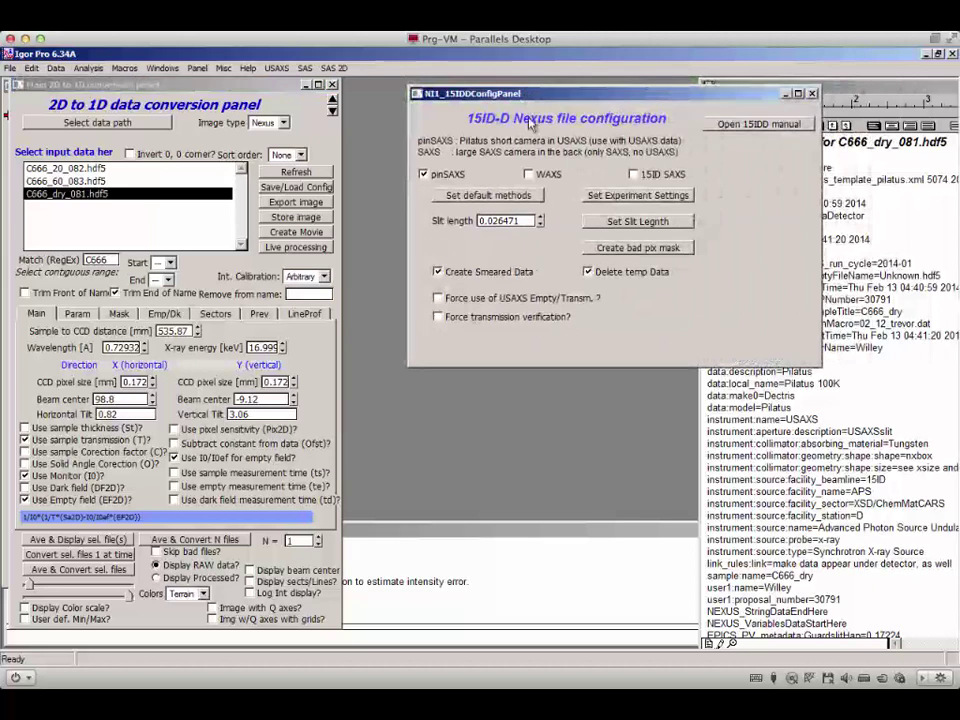
{"action": "left_click_drag", "start_coordinate": [553, 103], "coordinate": [583, 98]}
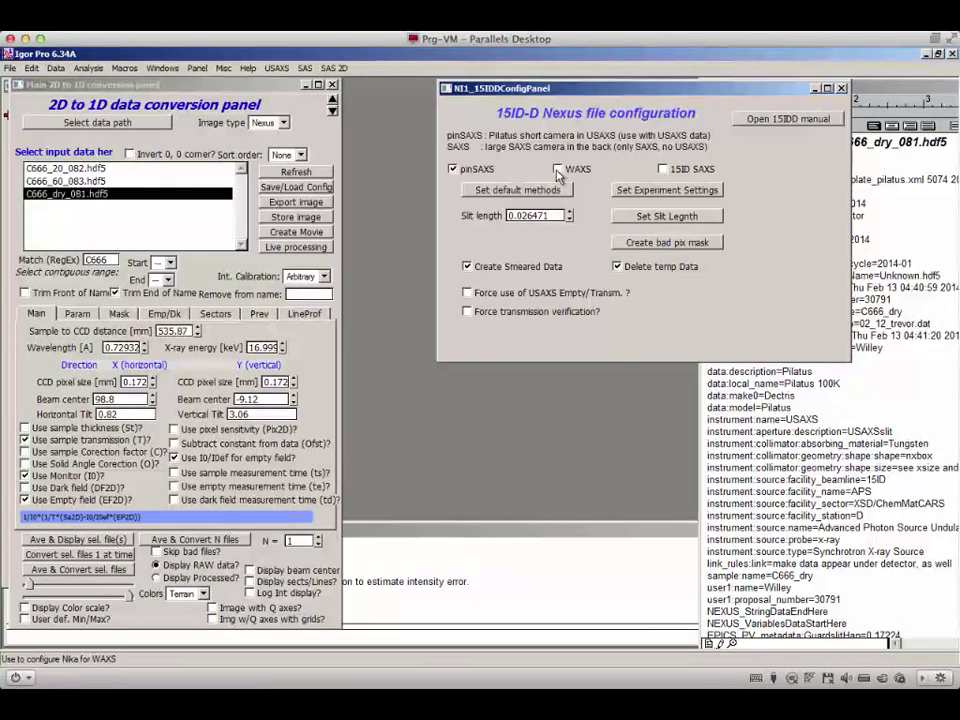
{"action": "left_click", "coordinate": [557, 170]}
{"action": "left_click", "coordinate": [530, 190]}
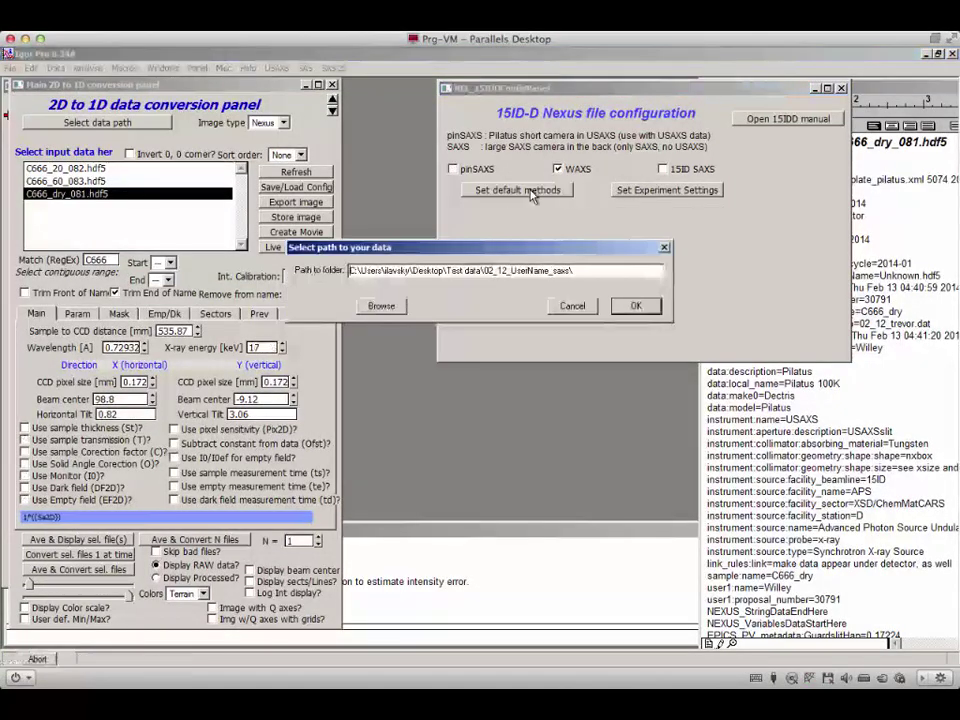
{"action": "left_click", "coordinate": [381, 306]}
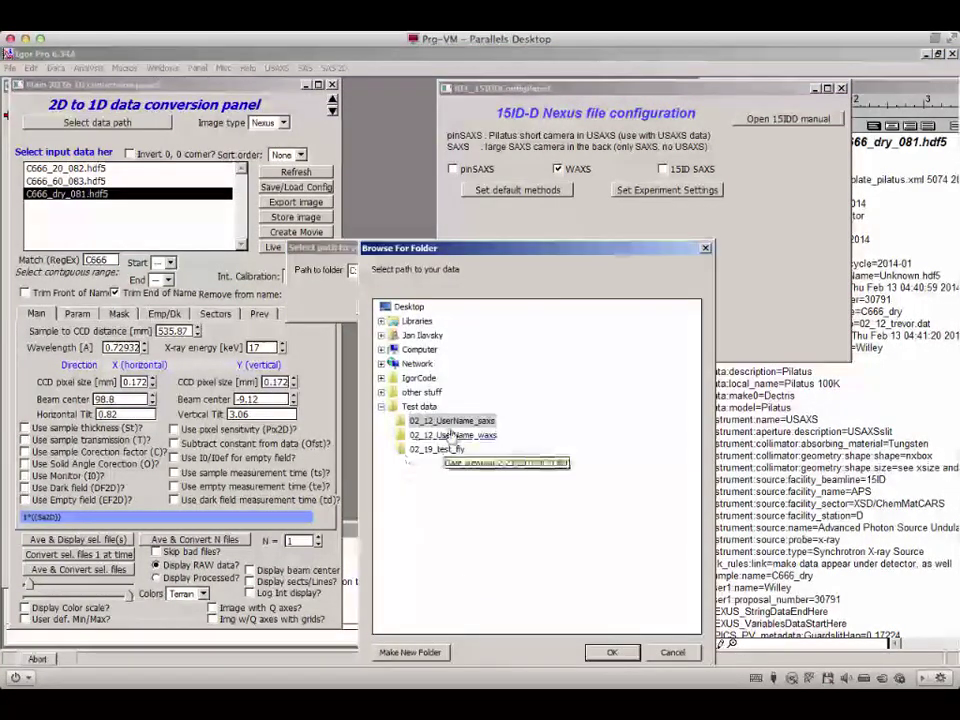
{"action": "left_click", "coordinate": [452, 435]}
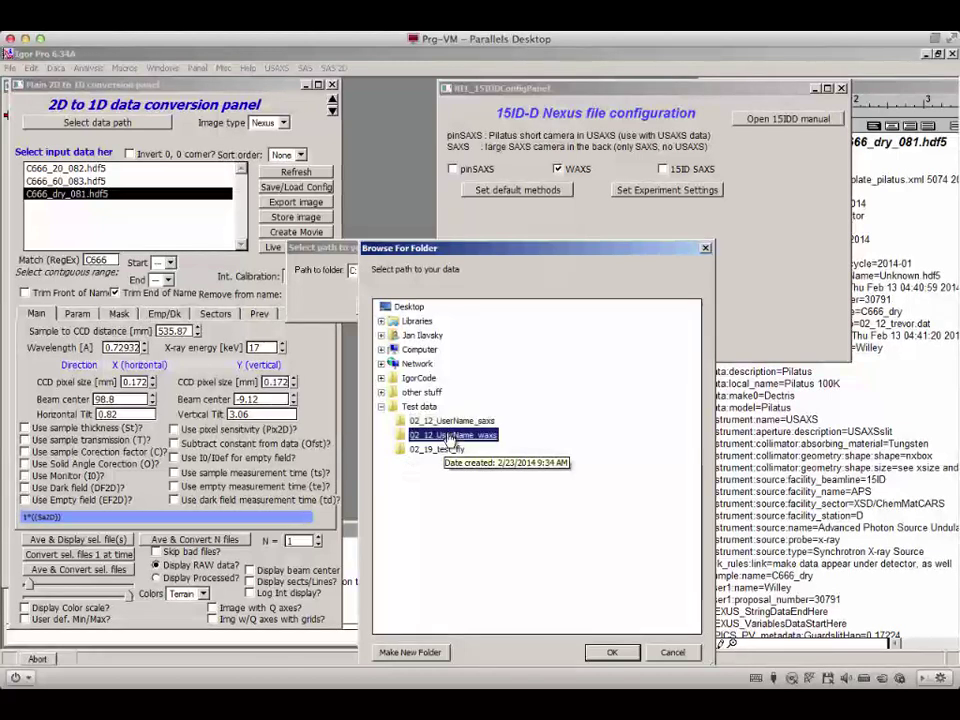
{"action": "left_click", "coordinate": [614, 652]}
{"action": "left_click", "coordinate": [632, 304]}
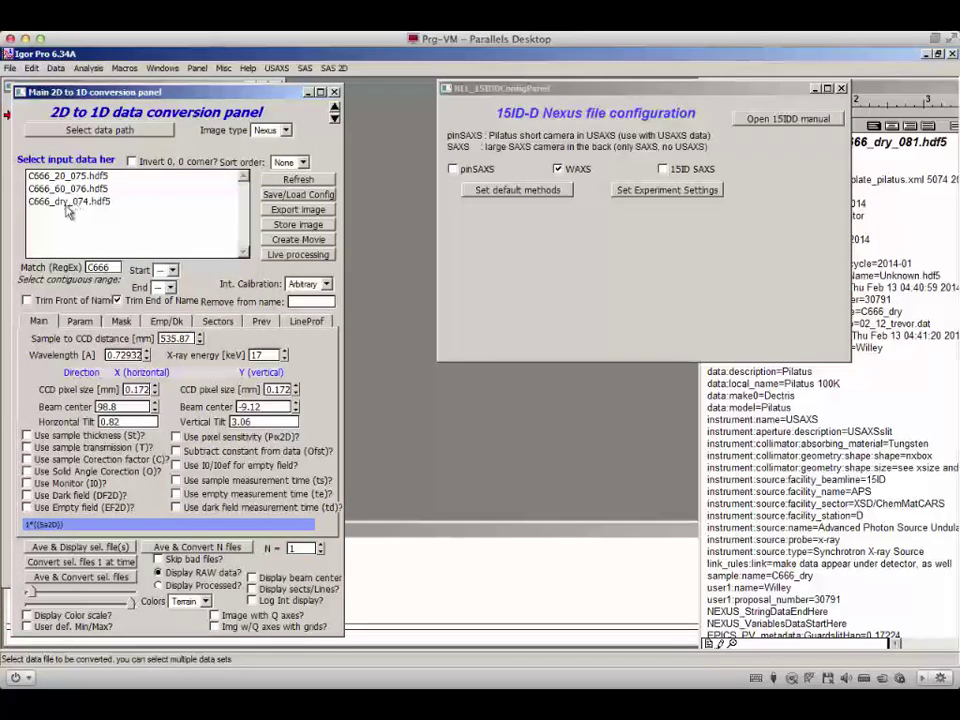
Step: Load C666_dry_074.hdf5 and scroll through its Sample_Information header
{"action": "left_click", "coordinate": [103, 268]}
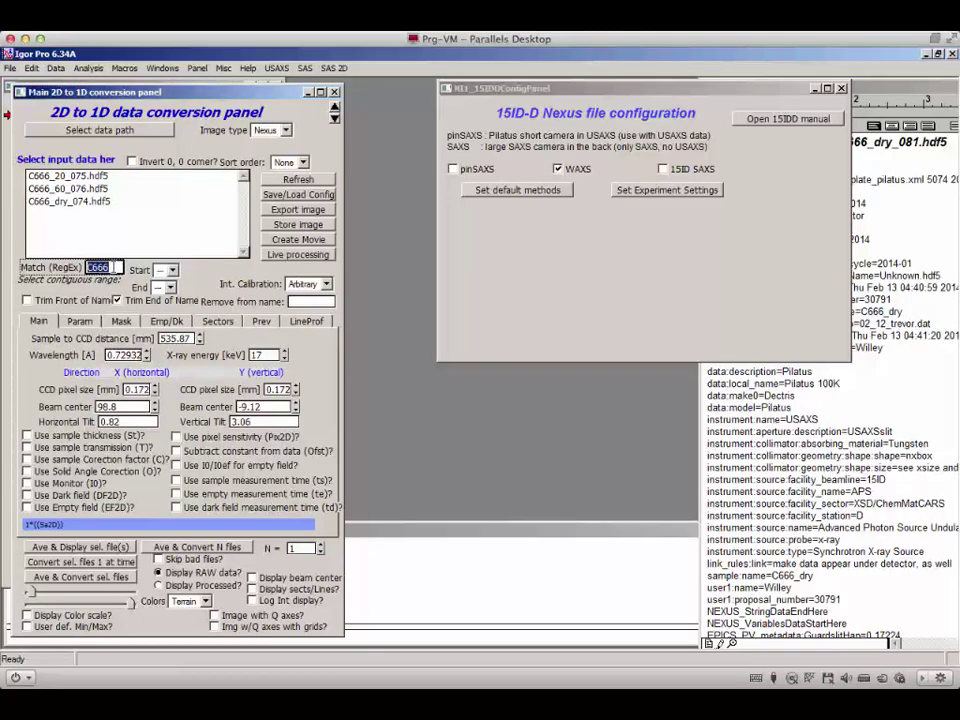
{"action": "left_click", "coordinate": [62, 203]}
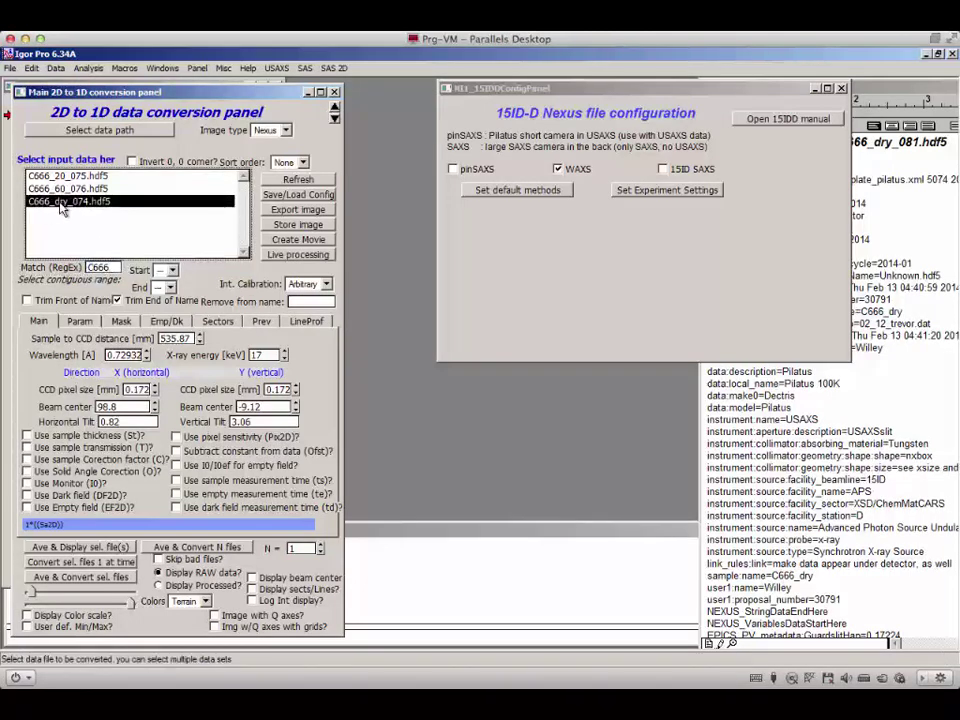
{"action": "double_click", "coordinate": [62, 203]}
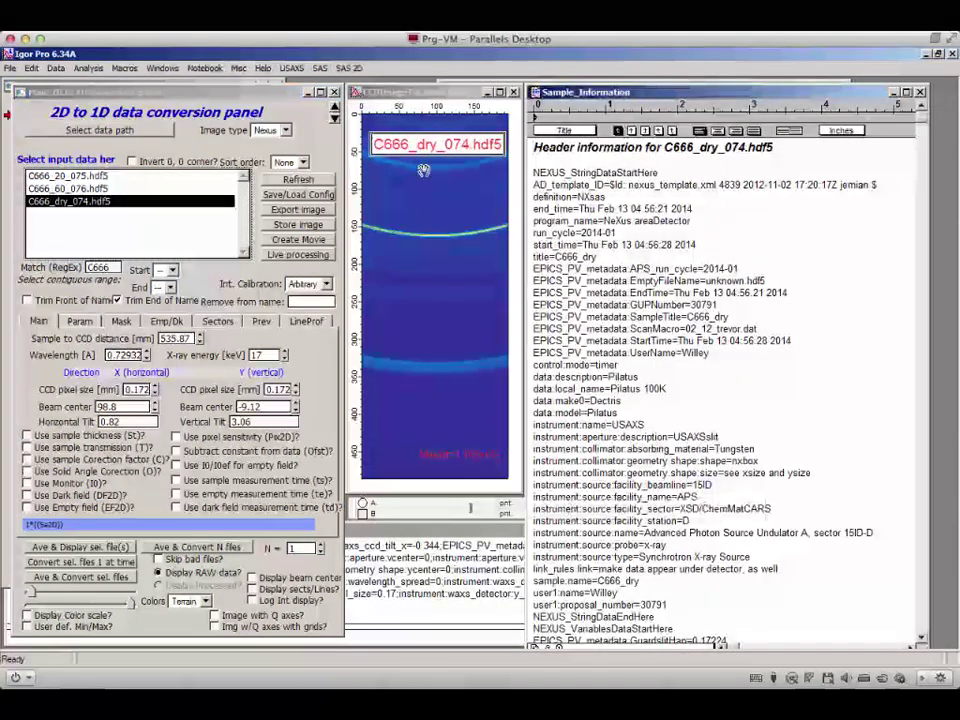
{"action": "scroll", "coordinate": [625, 264], "scroll_direction": "down", "scroll_amount": 20}
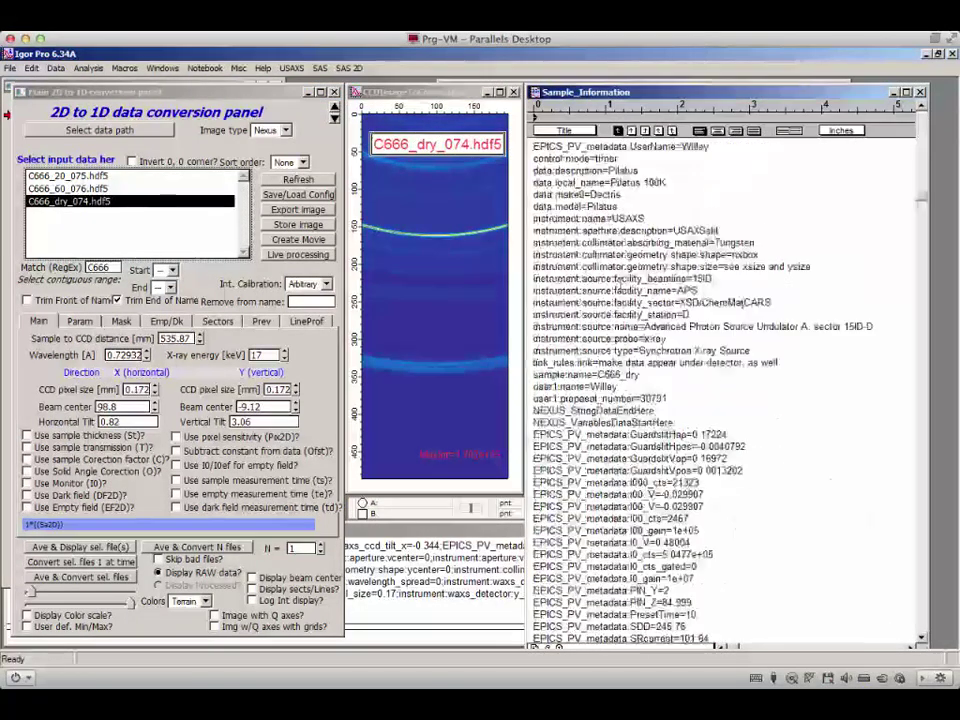
{"action": "scroll", "coordinate": [620, 281], "scroll_direction": "up", "scroll_amount": 10}
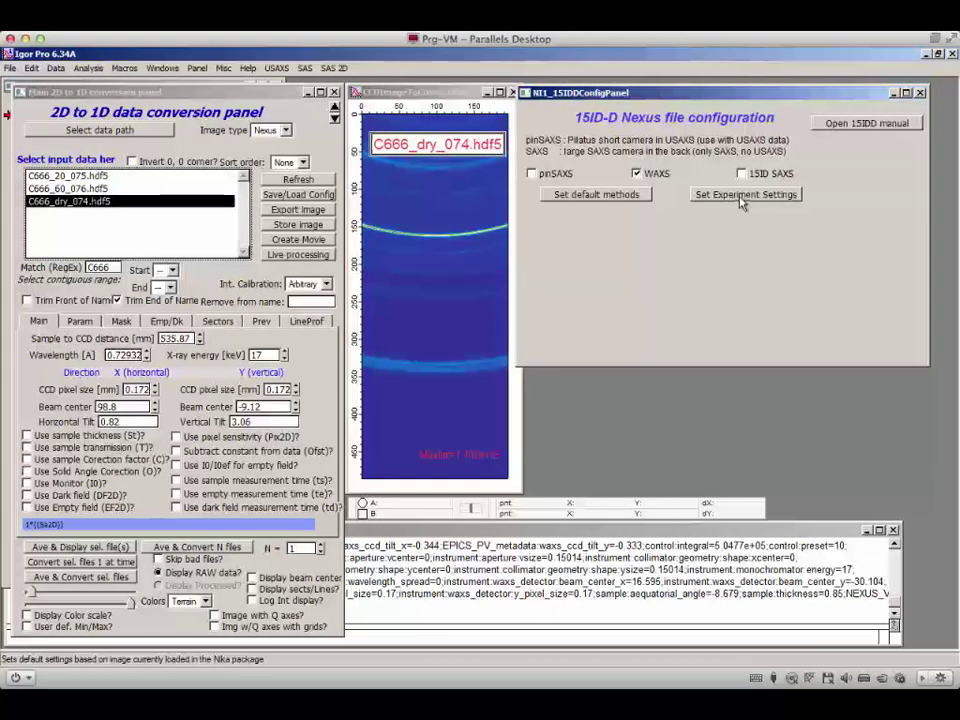
Step: Apply the header geometry, verify the vertical beam center, and convert C666_dry_074.hdf5 to I(Q)
{"action": "left_click", "coordinate": [742, 197]}
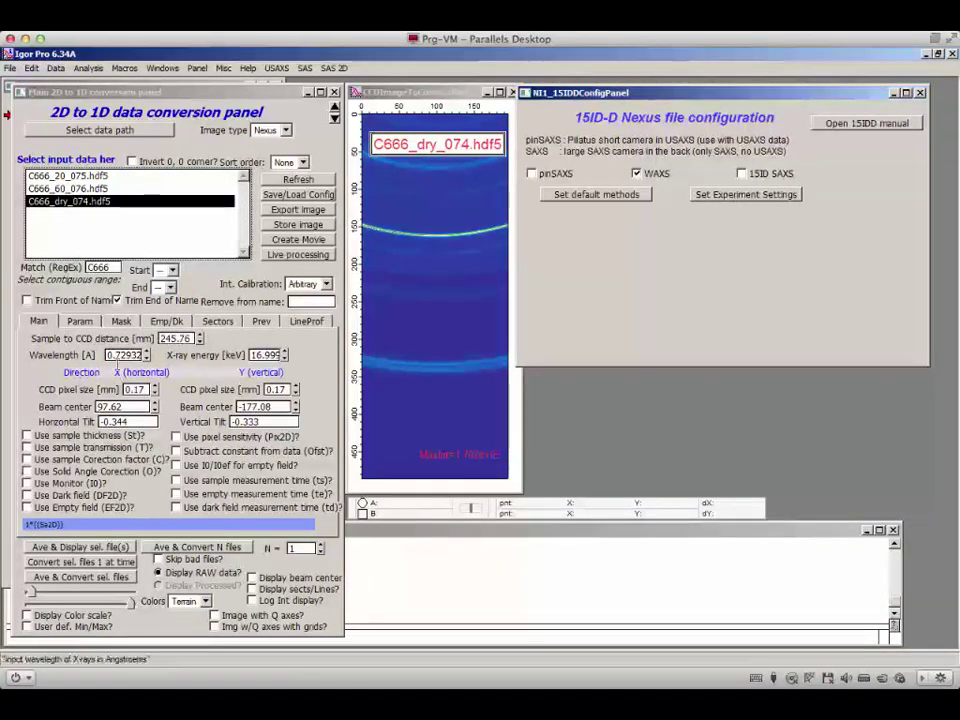
{"action": "left_click", "coordinate": [120, 406]}
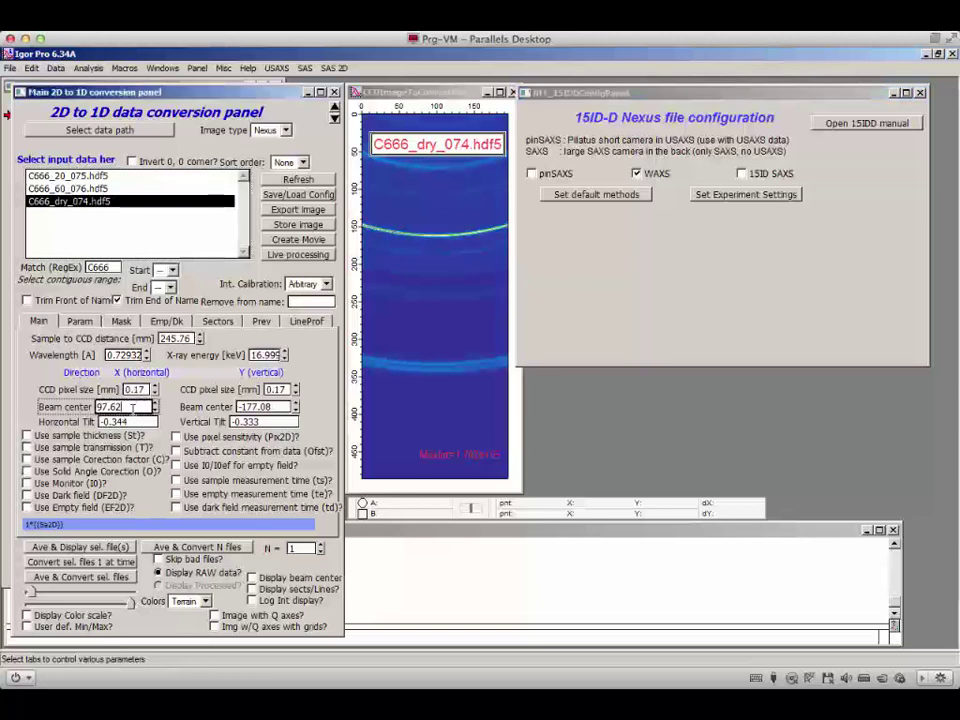
{"action": "left_click", "coordinate": [277, 407]}
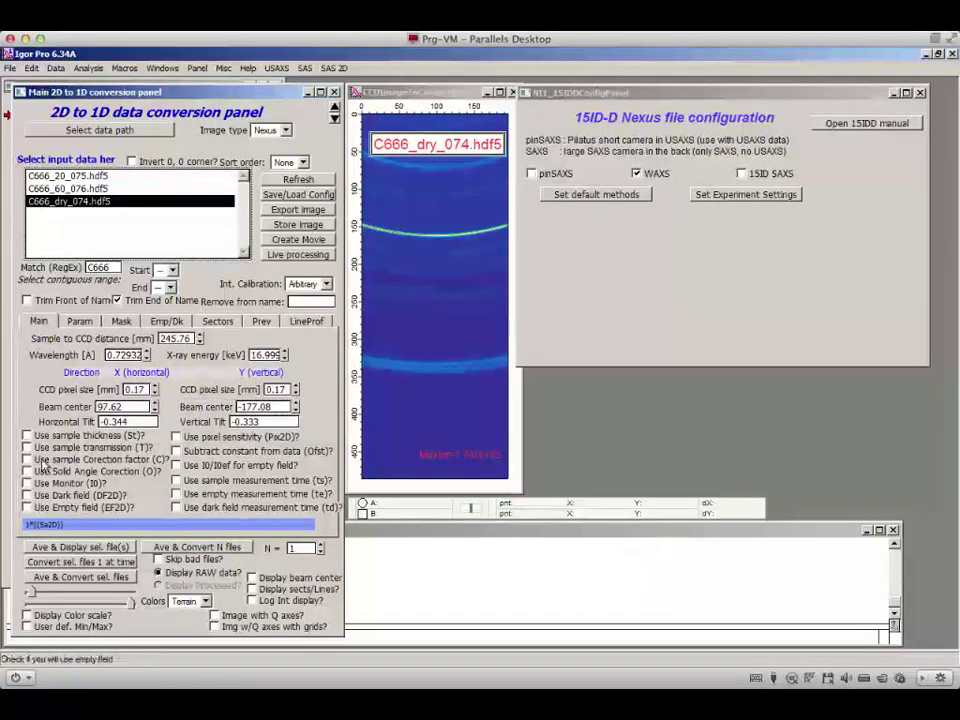
{"action": "left_click", "coordinate": [68, 563]}
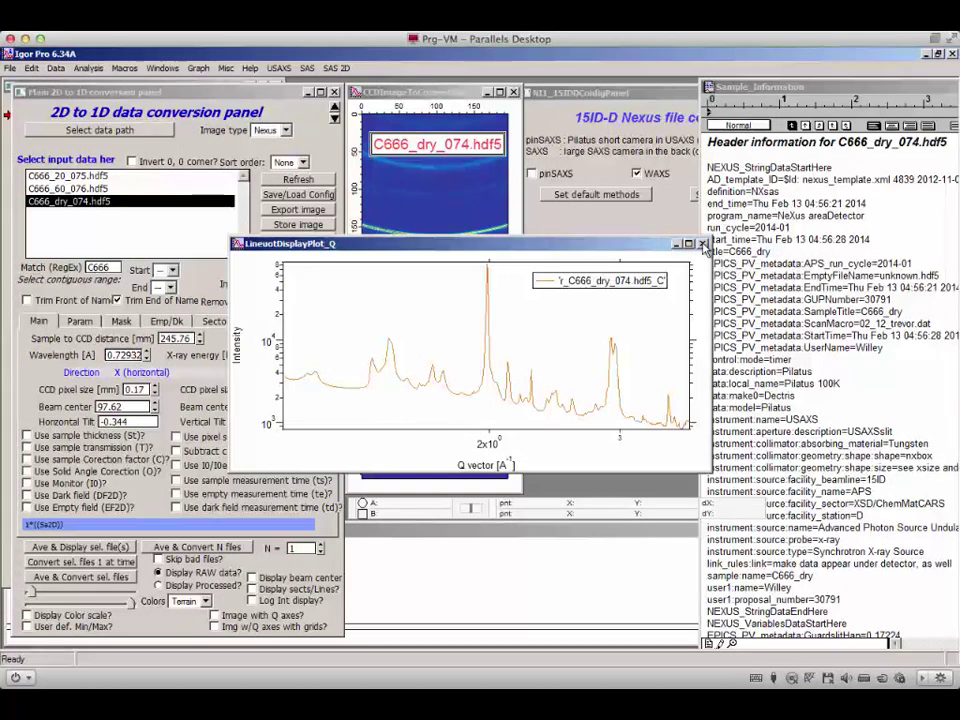
Step: Close the LineoutDisplayPlot_Q graph, CCD image window and 2D to 1D conversion panel
{"action": "left_click", "coordinate": [704, 244]}
{"action": "left_click_drag", "start_coordinate": [842, 88], "coordinate": [392, 90]}
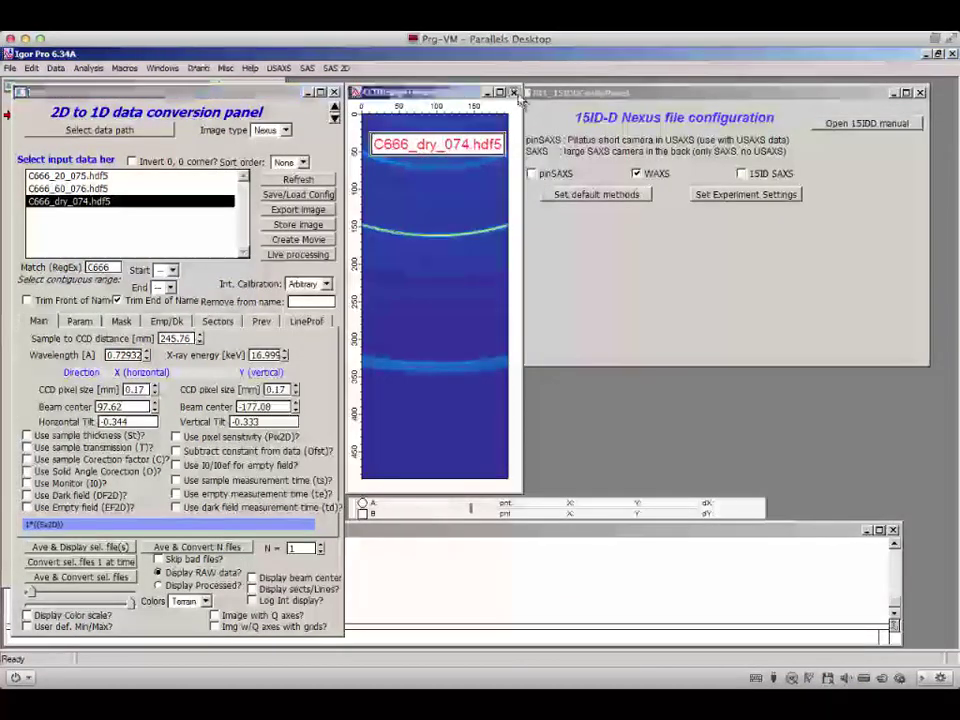
{"action": "left_click", "coordinate": [513, 92]}
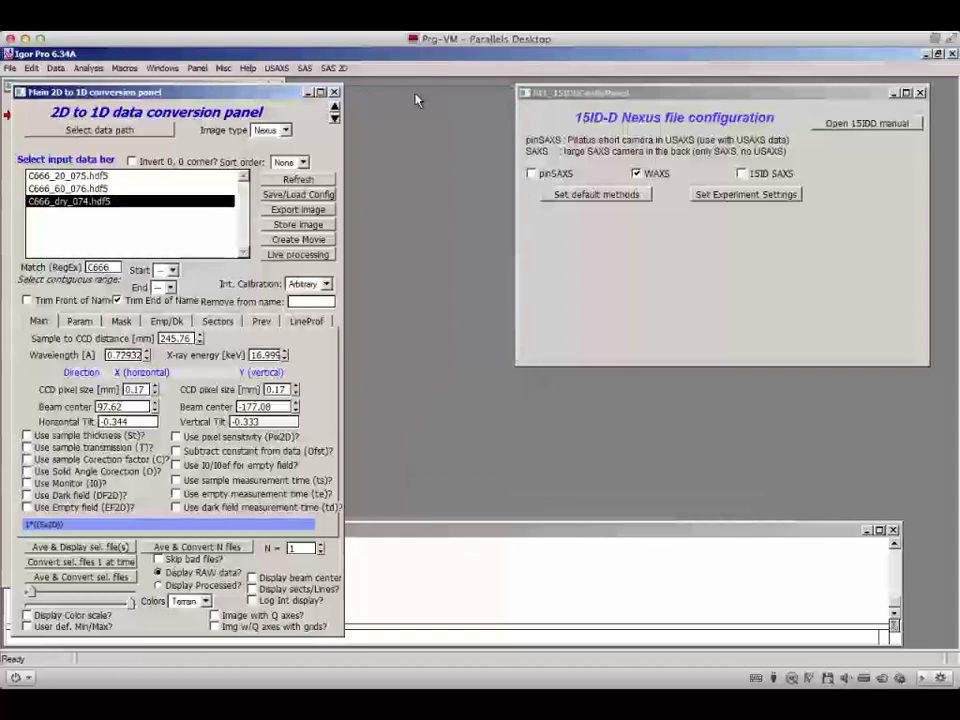
{"action": "left_click", "coordinate": [335, 92]}
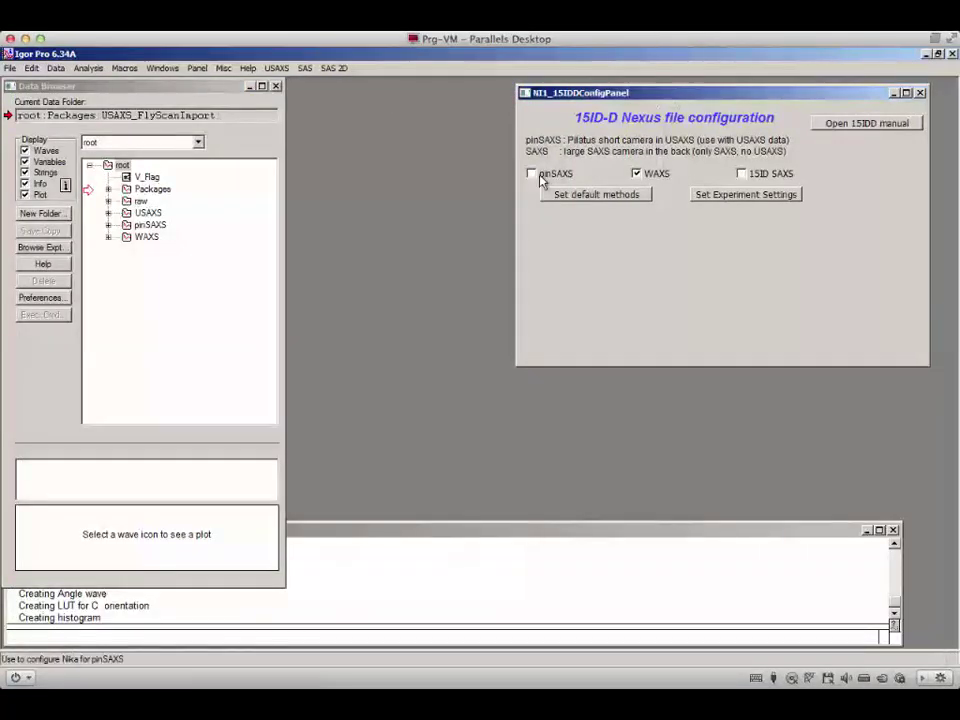
Step: Close the Nexus config panel and check the USAXS, pinSAXS and WAXS folders for C666 data
{"action": "left_click", "coordinate": [920, 94]}
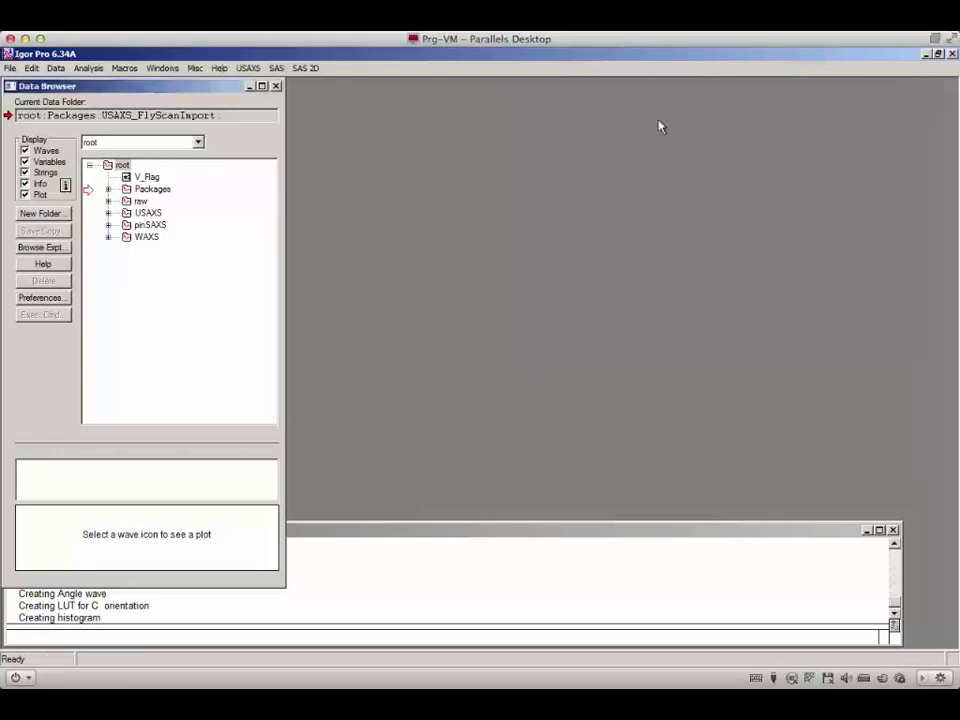
{"action": "left_click", "coordinate": [109, 214]}
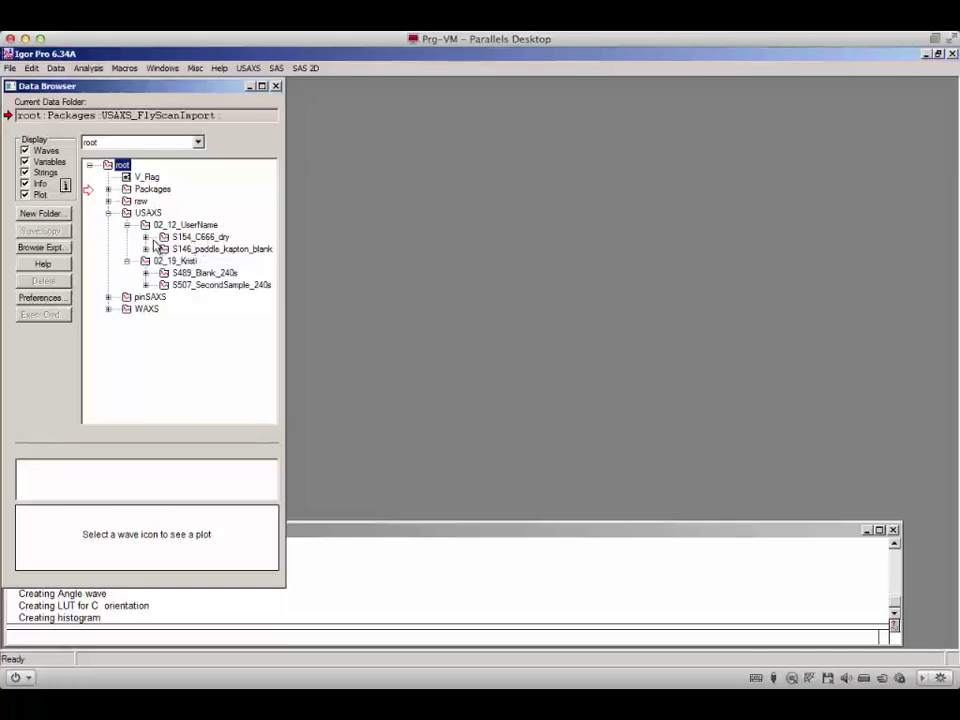
{"action": "left_click", "coordinate": [109, 213]}
{"action": "left_click", "coordinate": [109, 225]}
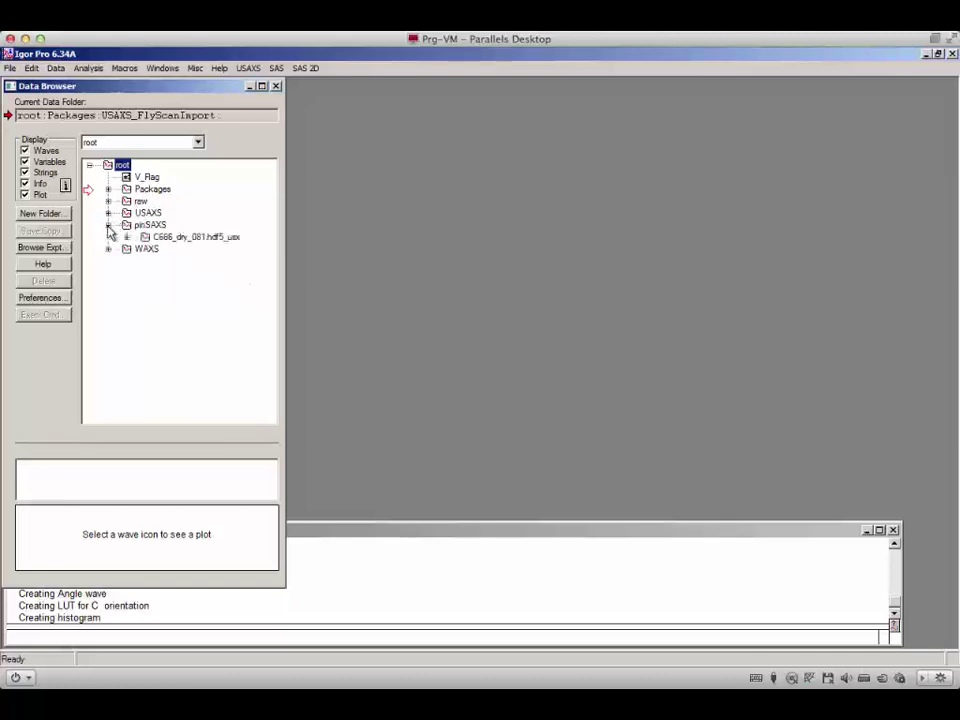
{"action": "left_click", "coordinate": [109, 225]}
{"action": "left_click", "coordinate": [109, 237]}
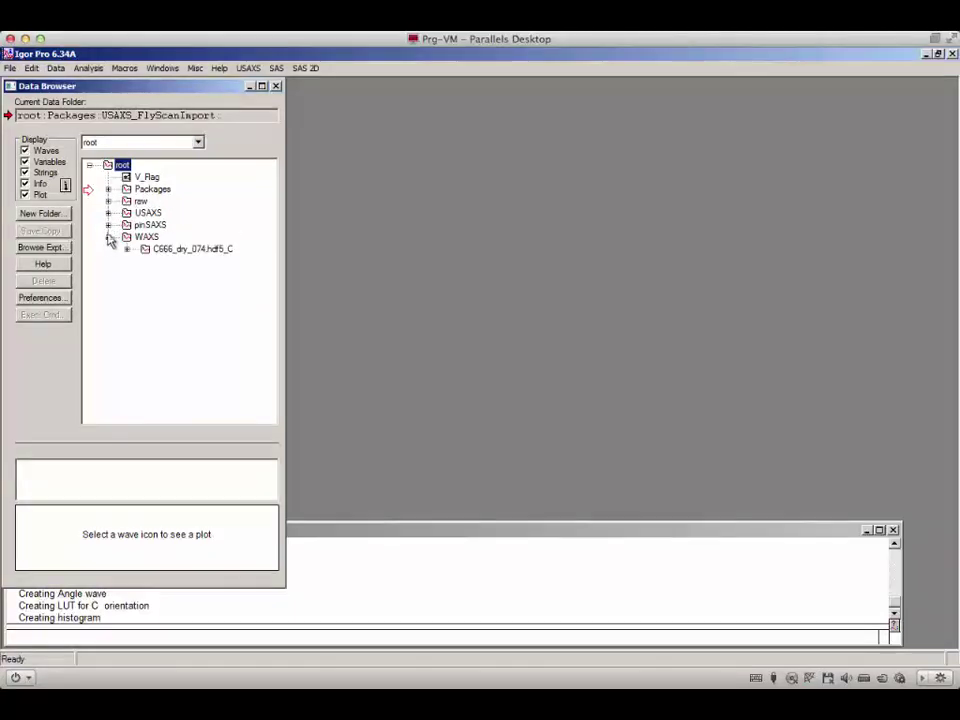
{"action": "left_click", "coordinate": [276, 68]}
{"action": "left_click", "coordinate": [288, 122]}
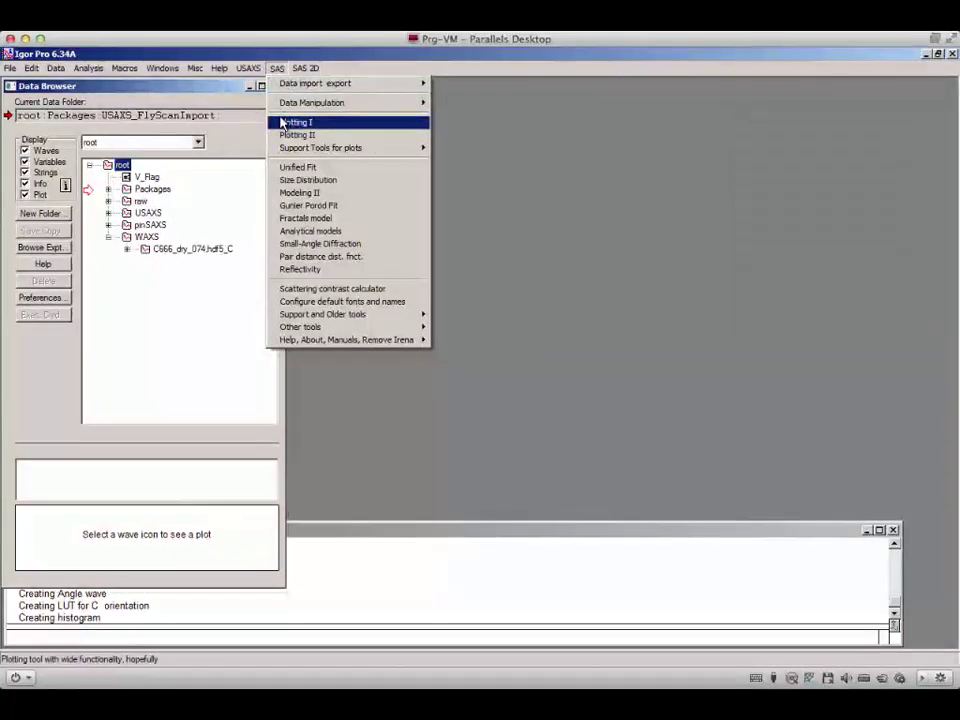
Step: In the General Plotting tool, graph the S154_C666_dry USAXS data
{"action": "left_click", "coordinate": [284, 122]}
{"action": "left_click", "coordinate": [84, 118]}
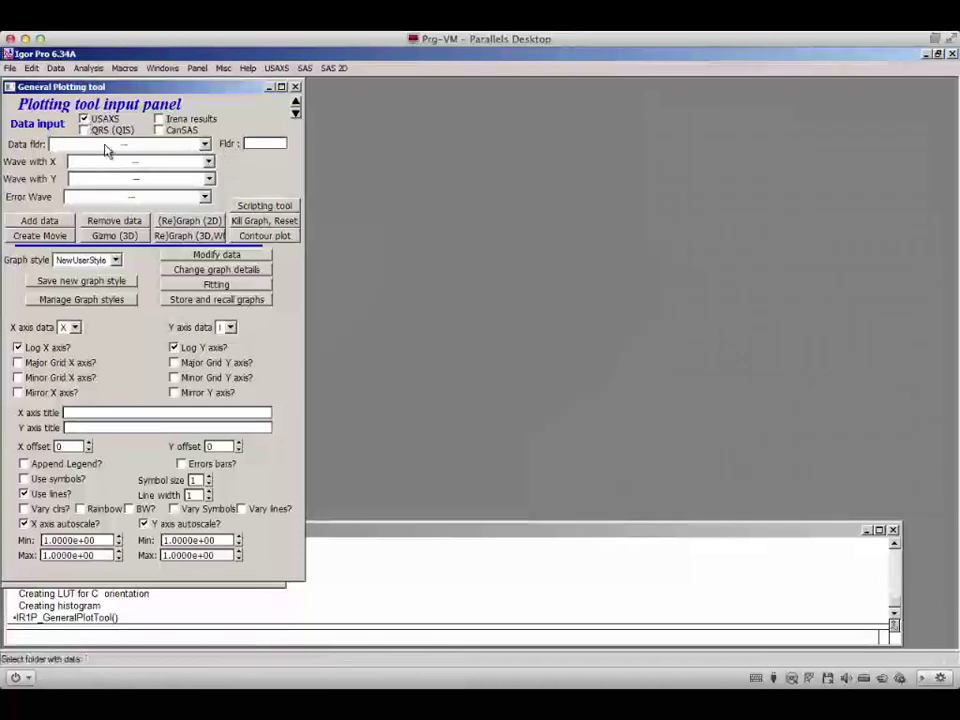
{"action": "left_click", "coordinate": [107, 147]}
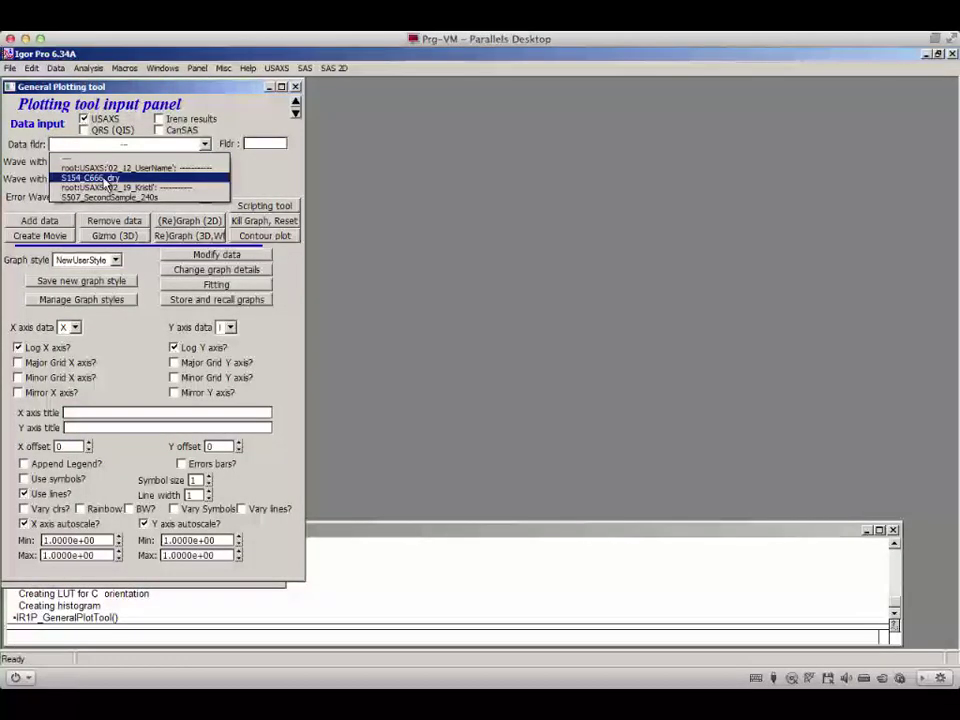
{"action": "left_click", "coordinate": [107, 180]}
{"action": "left_click", "coordinate": [45, 220]}
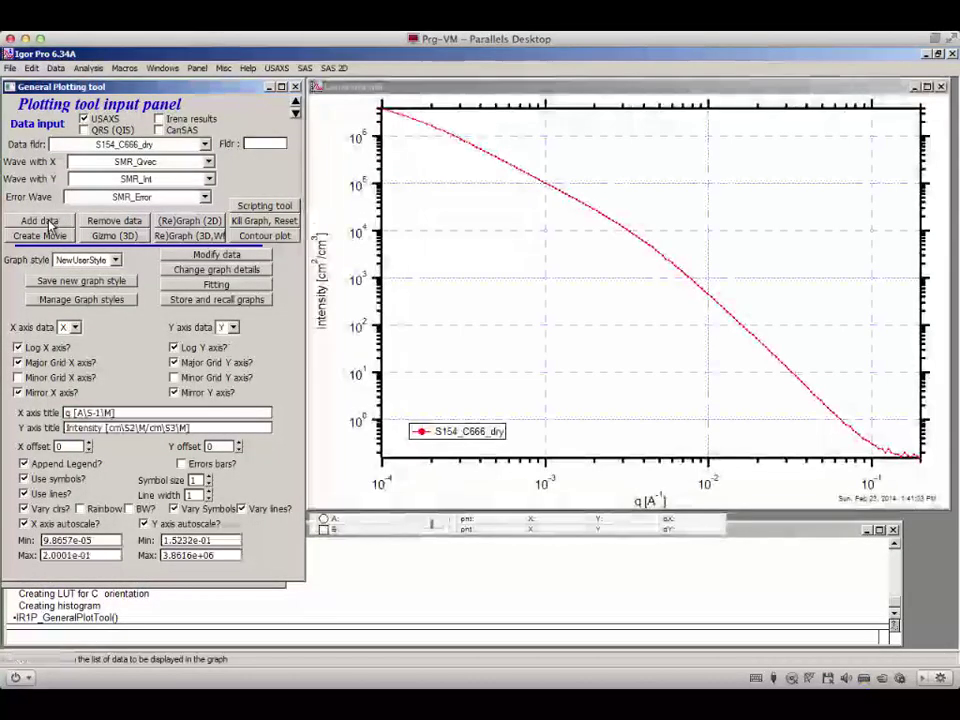
Step: Add the C666_dry_081.hdf5_usx pinSAXS curve as QRS data, dismissing the units notice
{"action": "left_click", "coordinate": [112, 134]}
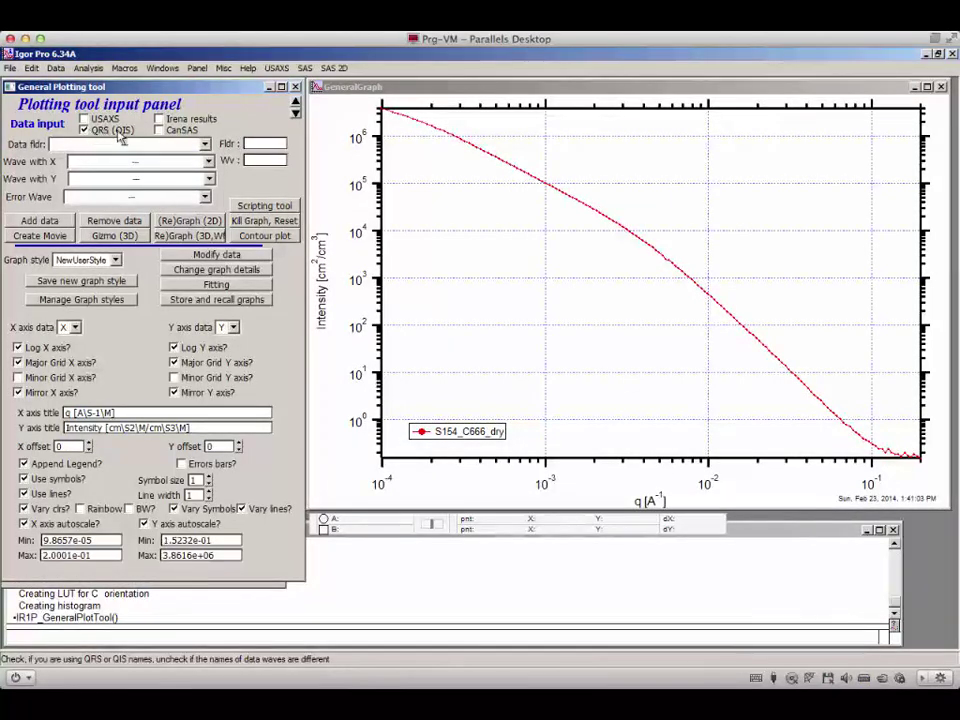
{"action": "left_click", "coordinate": [150, 144]}
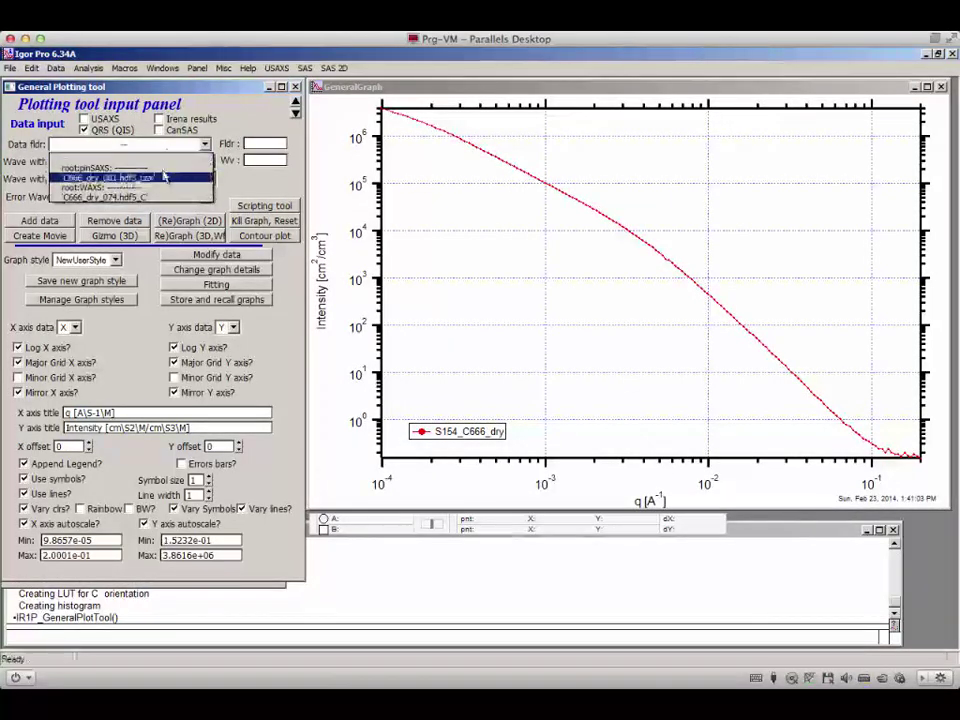
{"action": "left_click", "coordinate": [165, 177]}
{"action": "left_click", "coordinate": [44, 221]}
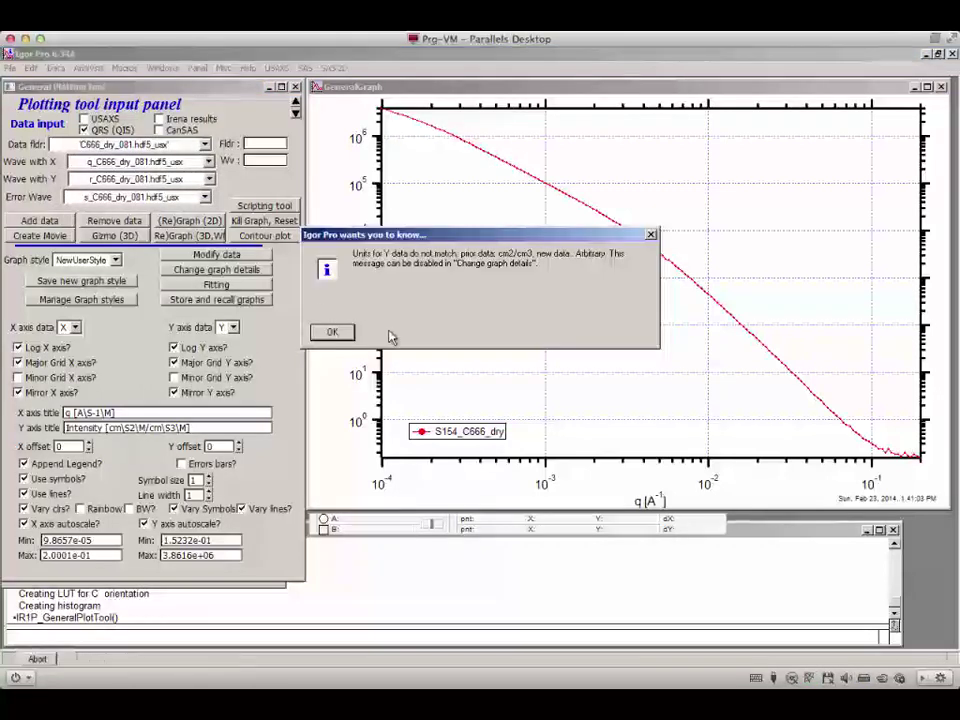
{"action": "left_click", "coordinate": [332, 332]}
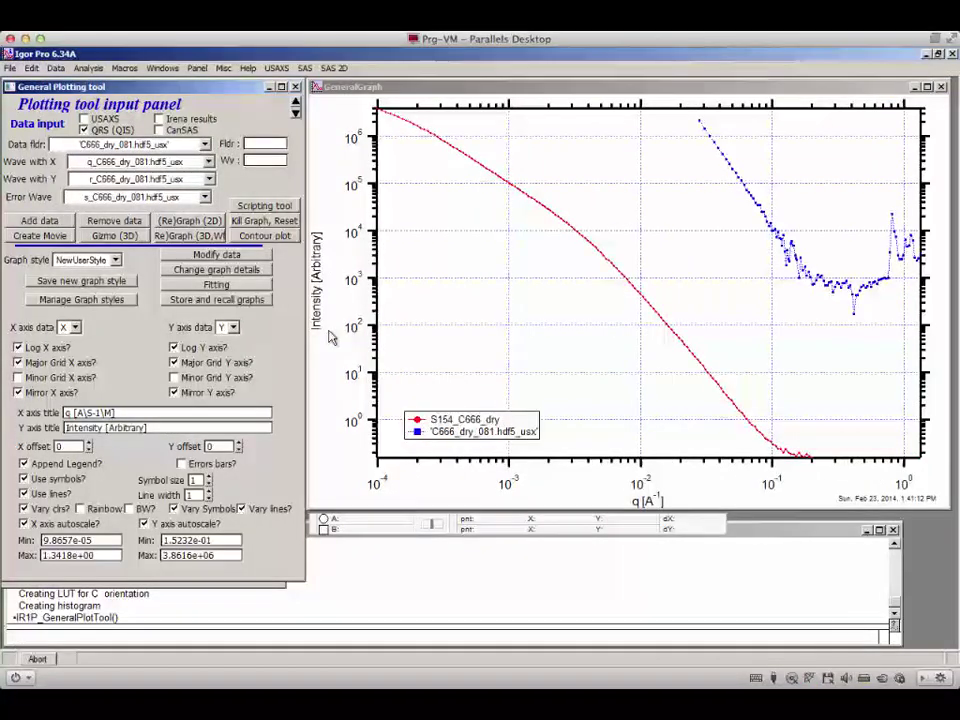
Step: Add the C666_dry_074.hdf5_C WAXS curve, then close the GeneralGraph window
{"action": "left_click", "coordinate": [120, 145]}
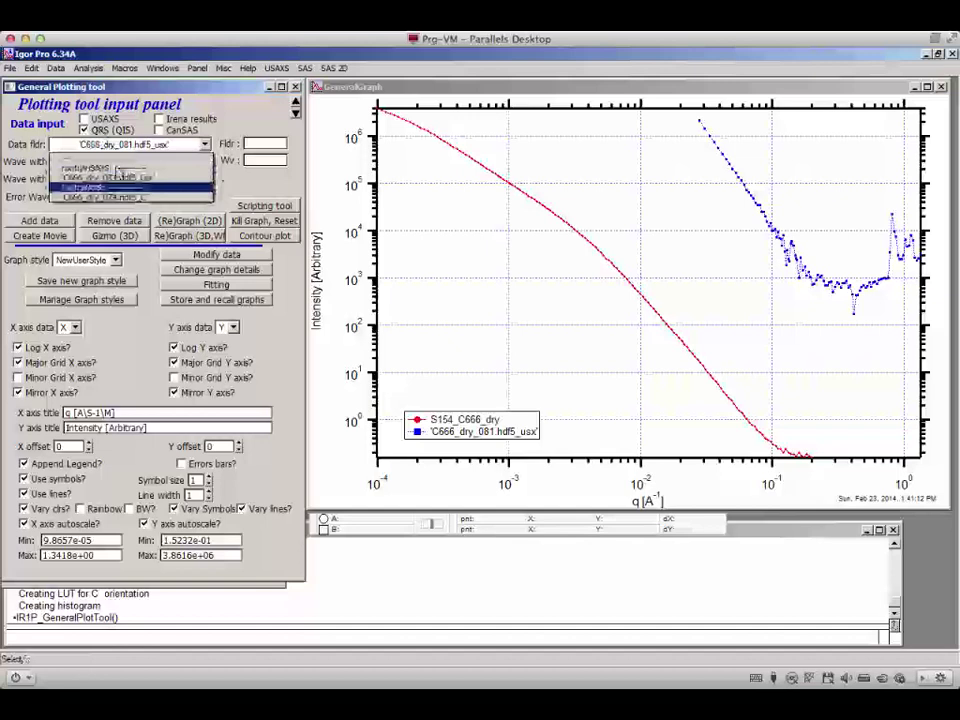
{"action": "left_click", "coordinate": [100, 187]}
{"action": "left_click", "coordinate": [42, 221]}
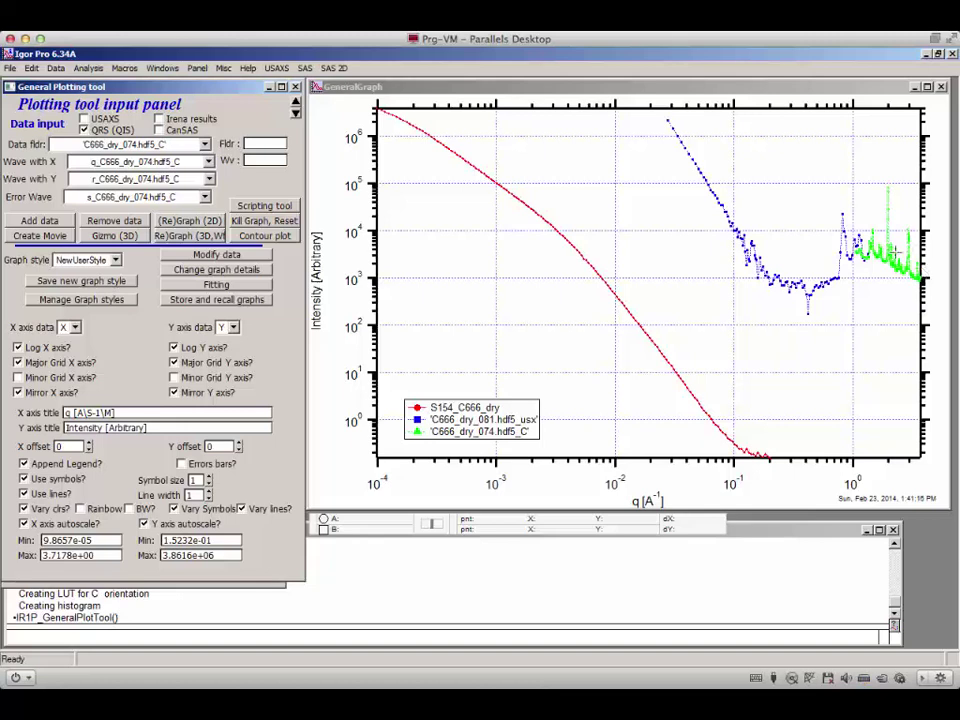
{"action": "left_click", "coordinate": [940, 87]}
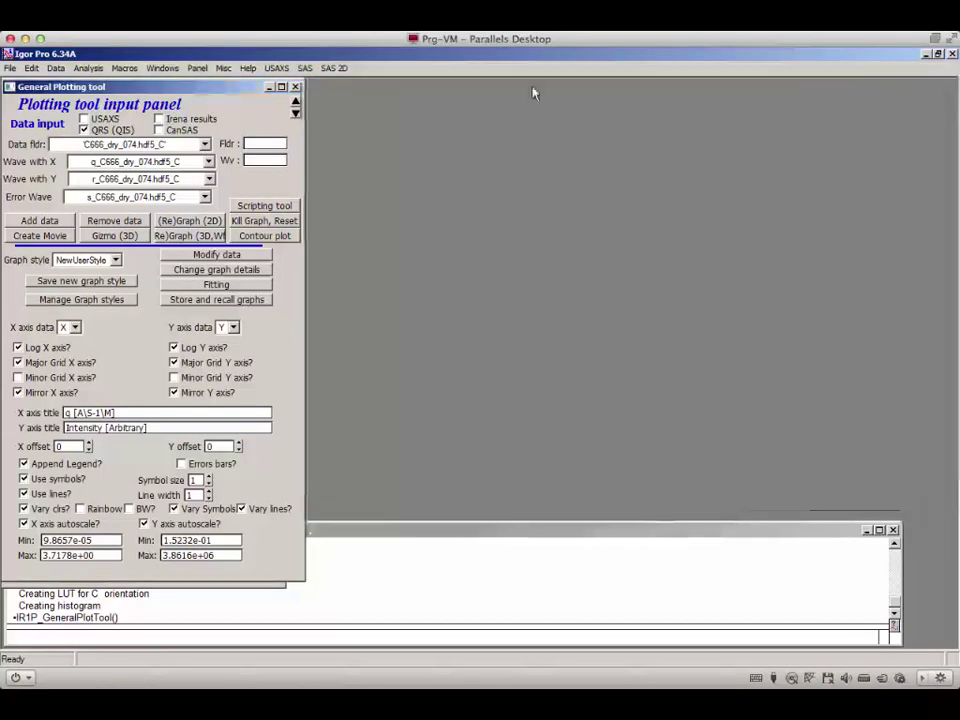
Step: Open Data manipulation I with USAXS S154_C666_dry as the first data set
{"action": "left_click", "coordinate": [296, 87]}
{"action": "left_click", "coordinate": [277, 68]}
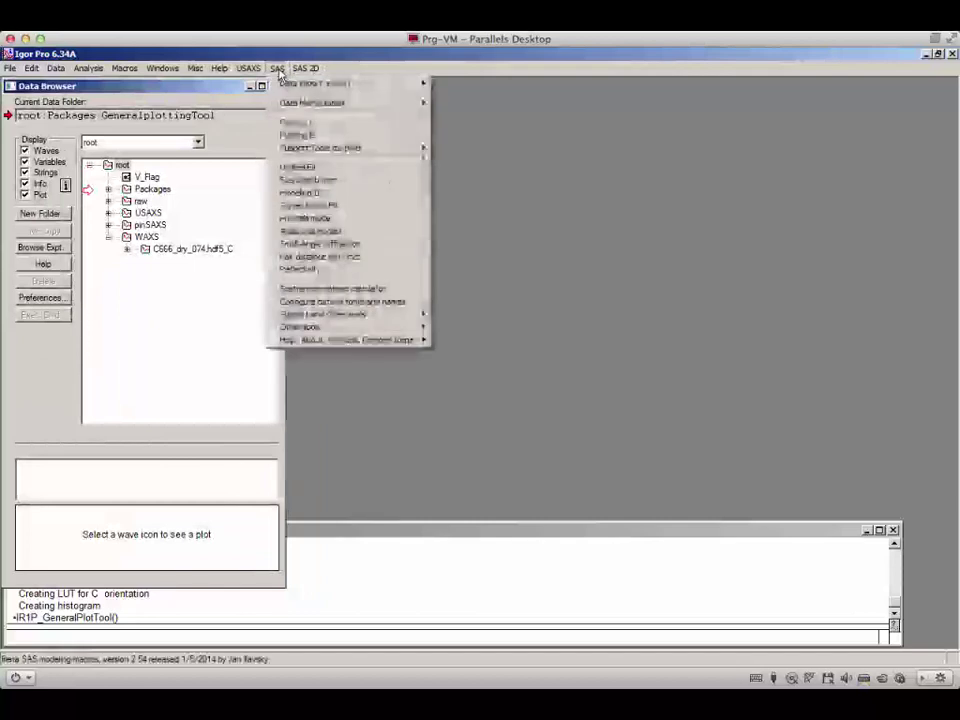
{"action": "mouse_move", "coordinate": [283, 103]}
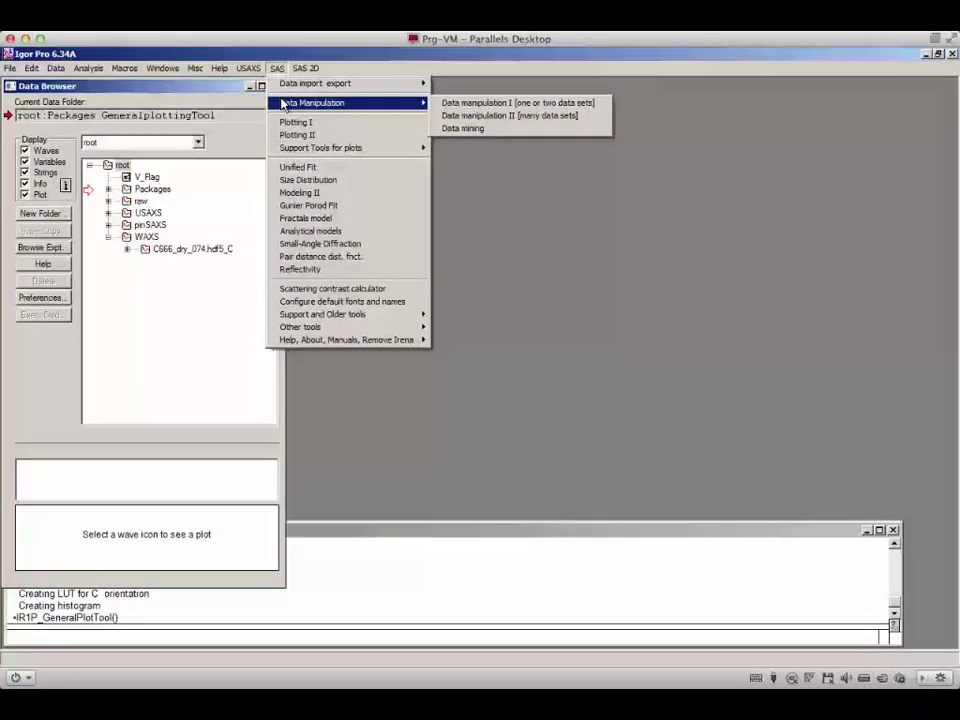
{"action": "left_click", "coordinate": [453, 104]}
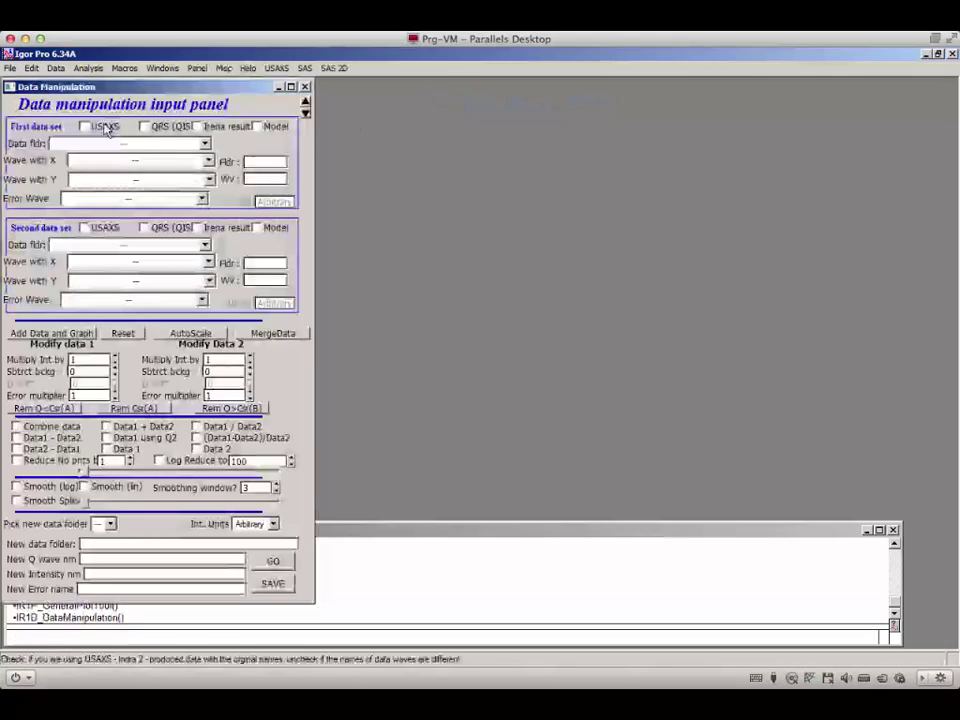
{"action": "left_click", "coordinate": [85, 127]}
{"action": "left_click", "coordinate": [113, 145]}
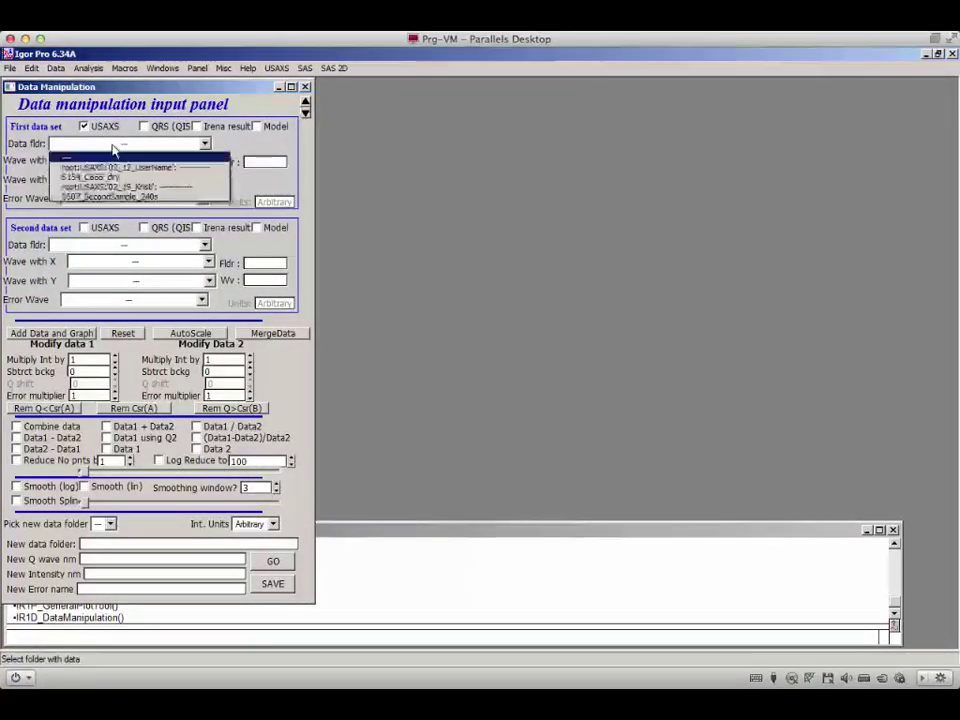
{"action": "left_click", "coordinate": [125, 177]}
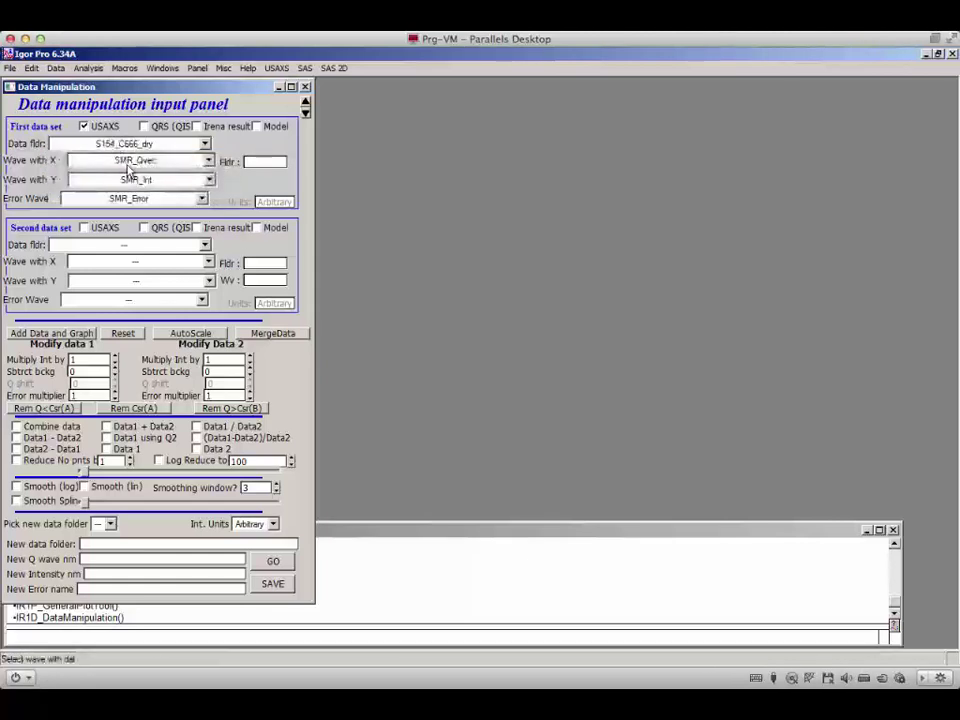
Step: Set QRS C666_dry_081.hdf5_usx as the second data set and graph both
{"action": "left_click", "coordinate": [144, 228]}
{"action": "left_click", "coordinate": [149, 245]}
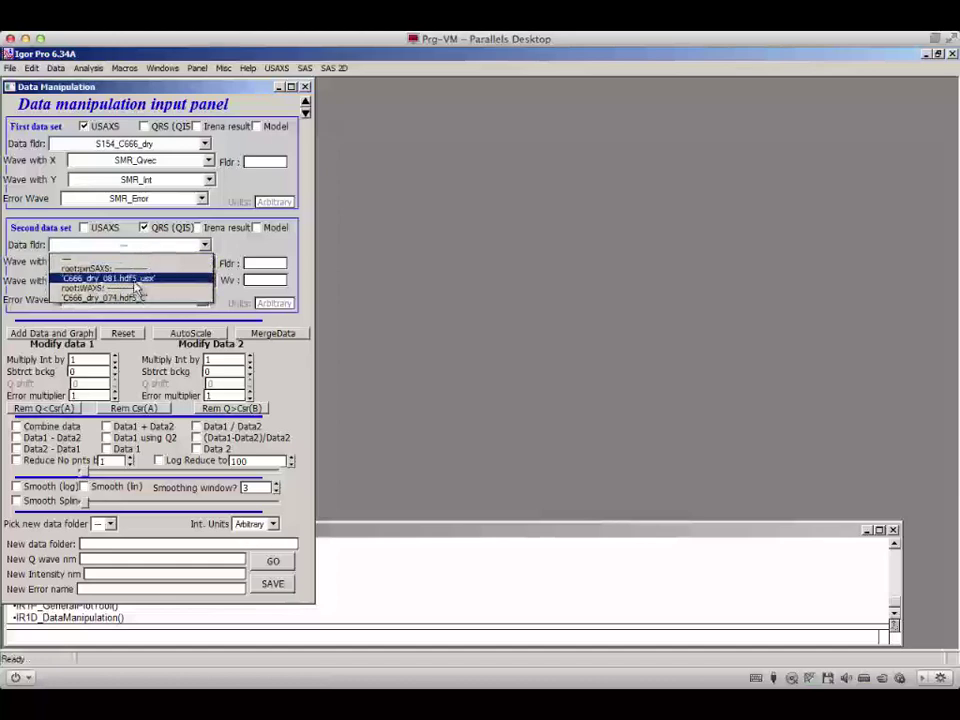
{"action": "left_click", "coordinate": [130, 278]}
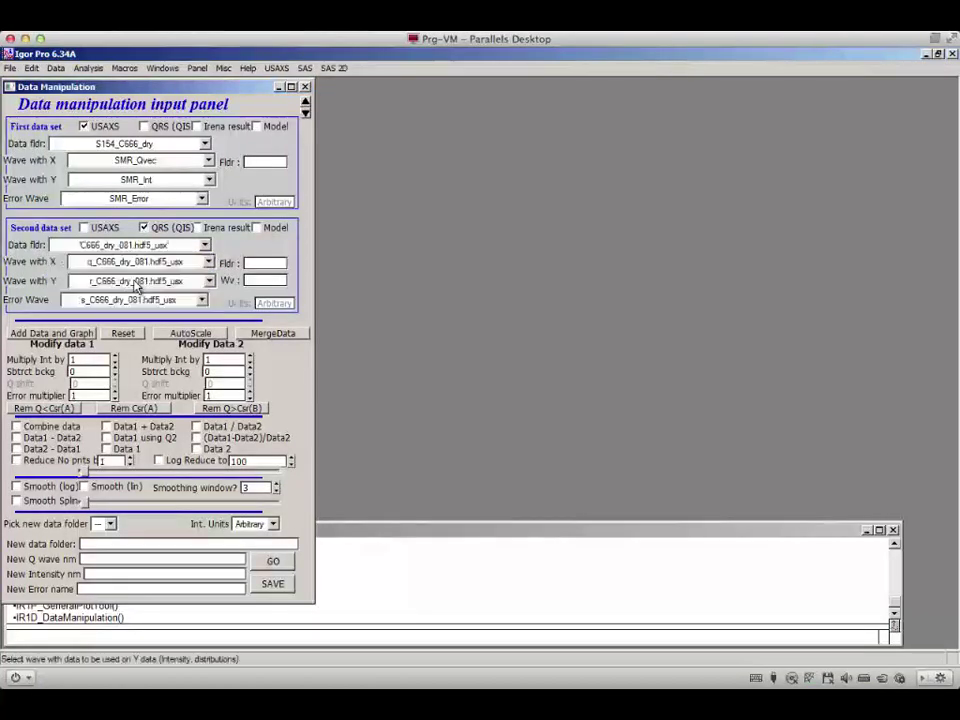
{"action": "left_click", "coordinate": [55, 333]}
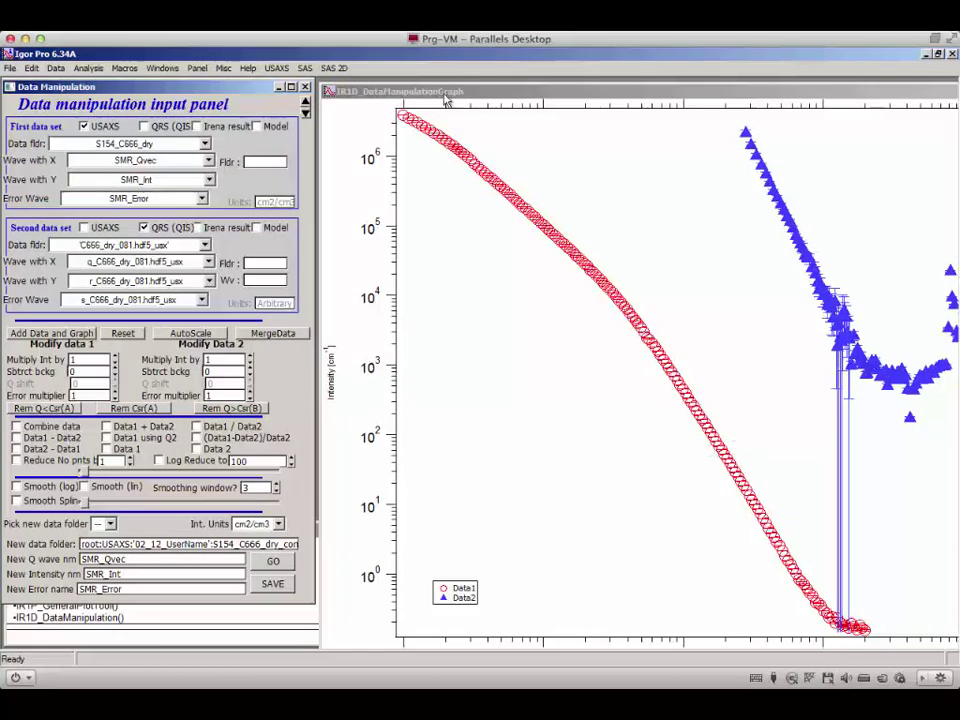
Step: Place cursor A on Data2's second point and cursor B on Data1 at point 140 near Q 0.1
{"action": "left_click_drag", "start_coordinate": [444, 97], "coordinate": [420, 95]}
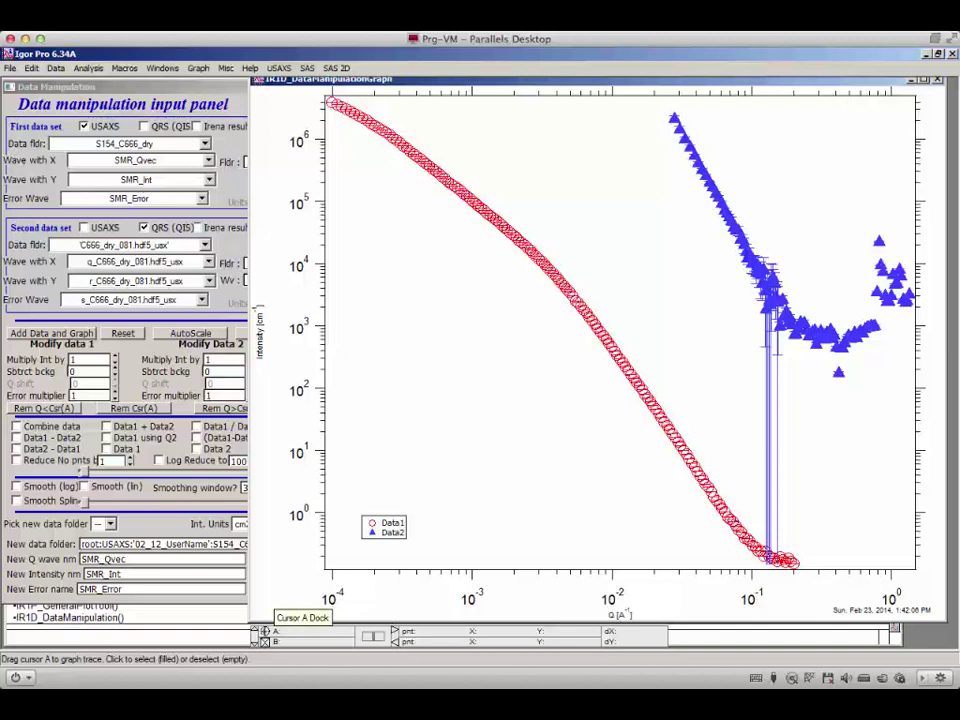
{"action": "left_click_drag", "start_coordinate": [265, 631], "coordinate": [524, 471]}
{"action": "left_click_drag", "start_coordinate": [673, 227], "coordinate": [731, 163]}
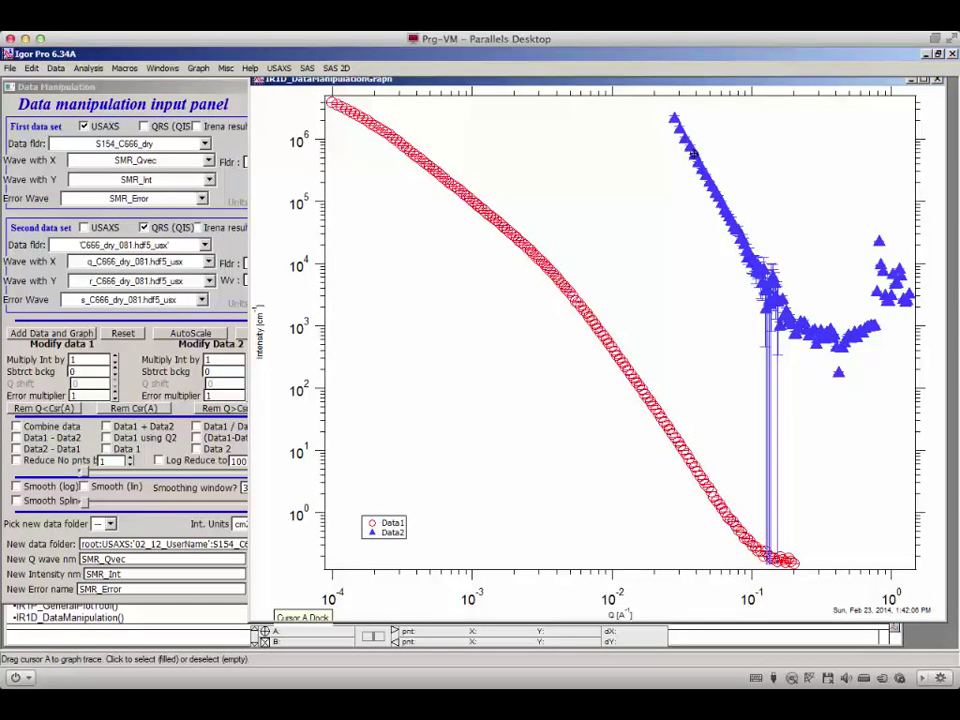
{"action": "left_click_drag", "start_coordinate": [689, 148], "coordinate": [688, 145]}
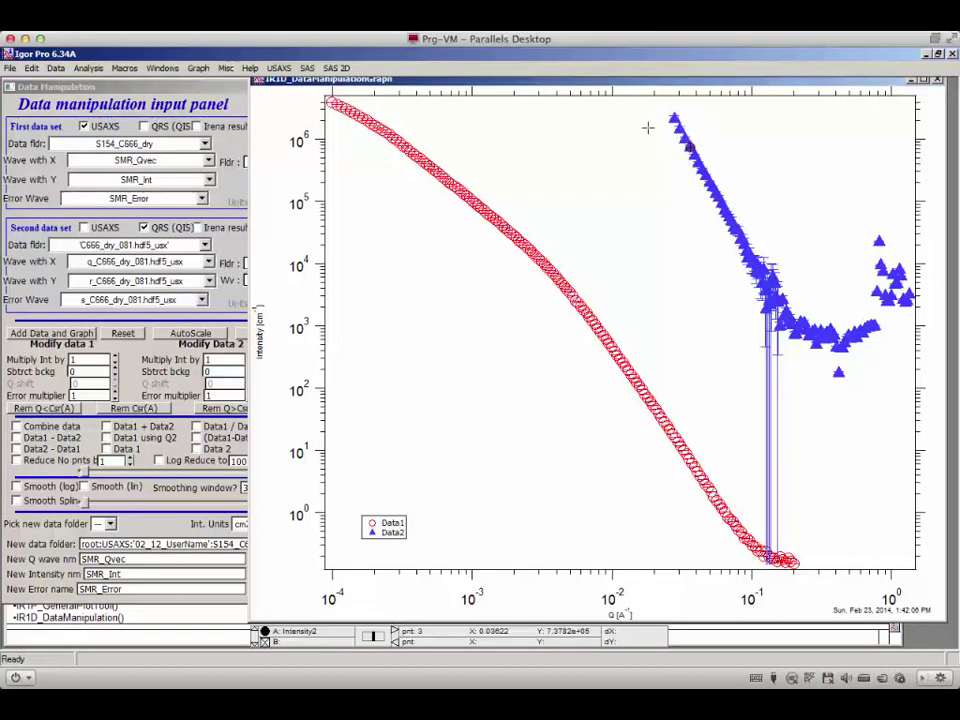
{"action": "left_click_drag", "start_coordinate": [690, 149], "coordinate": [687, 145]}
{"action": "mouse_move", "coordinate": [681, 598]}
{"action": "left_mouse_down"}
{"action": "mouse_move", "coordinate": [752, 542]}
{"action": "mouse_move", "coordinate": [745, 538]}
{"action": "left_mouse_up"}
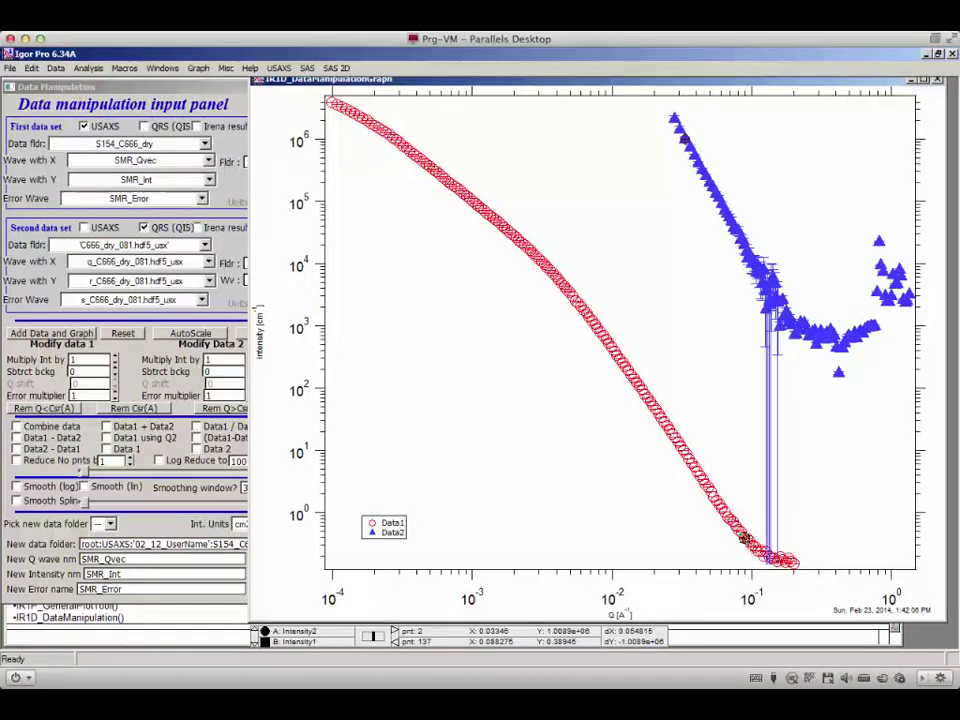
{"action": "left_click_drag", "start_coordinate": [748, 541], "coordinate": [743, 503]}
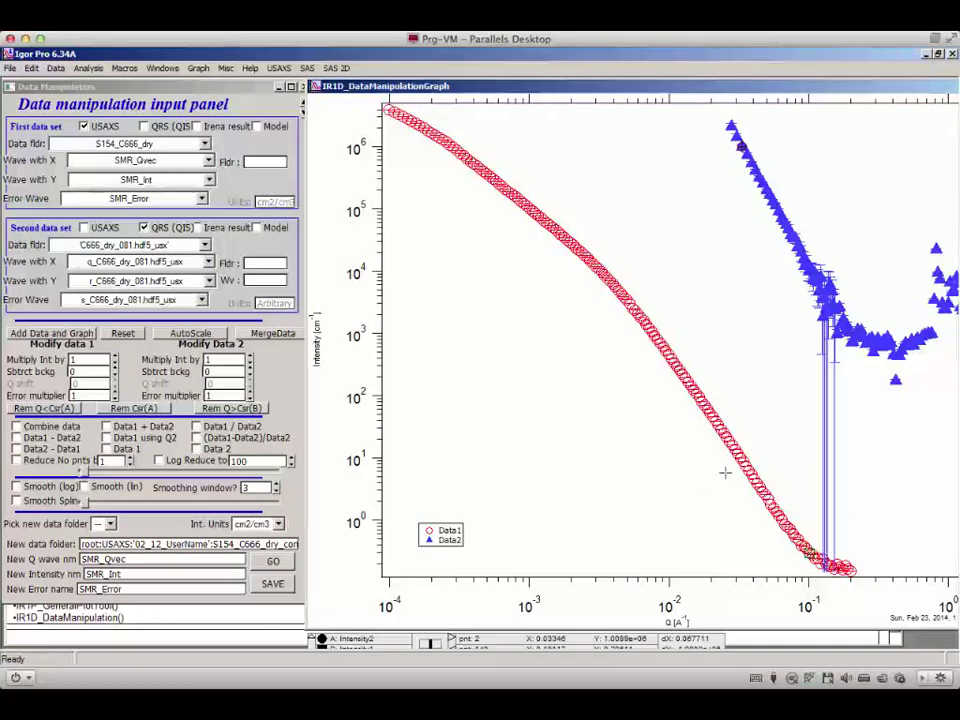
Step: Merge Data2 onto Data1 over the cursor range into a Result curve
{"action": "left_click", "coordinate": [296, 368]}
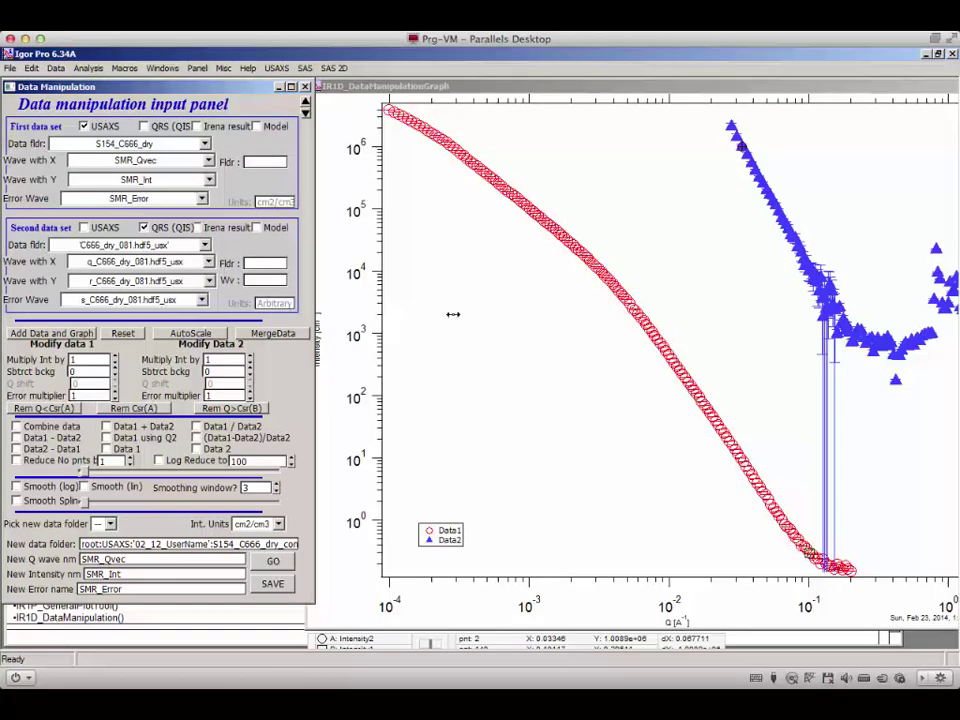
{"action": "left_click", "coordinate": [280, 334]}
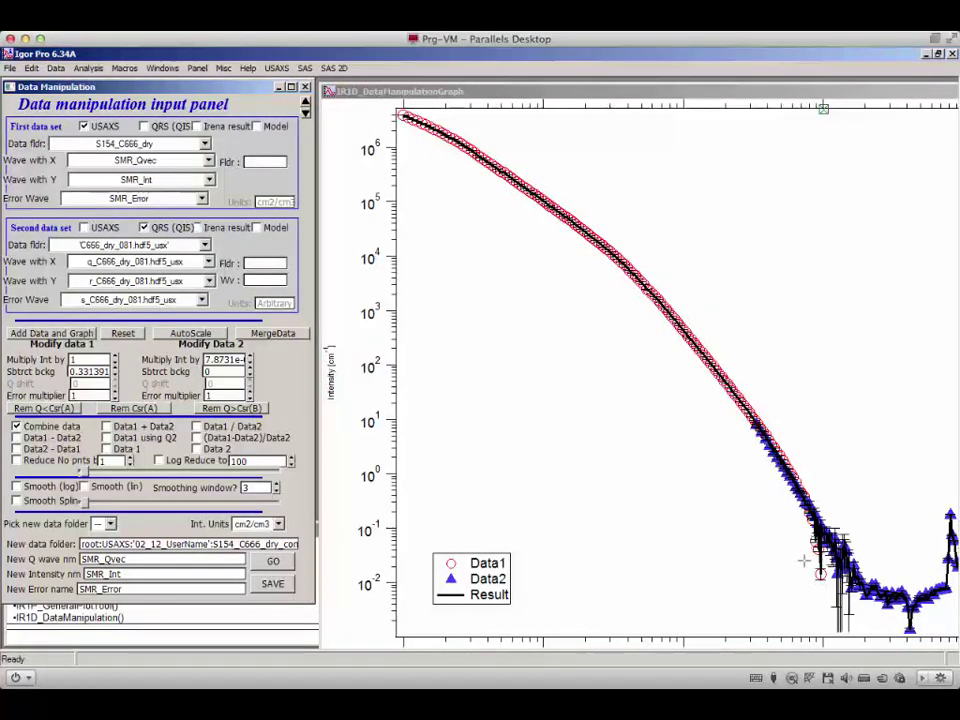
{"action": "left_click", "coordinate": [55, 334]}
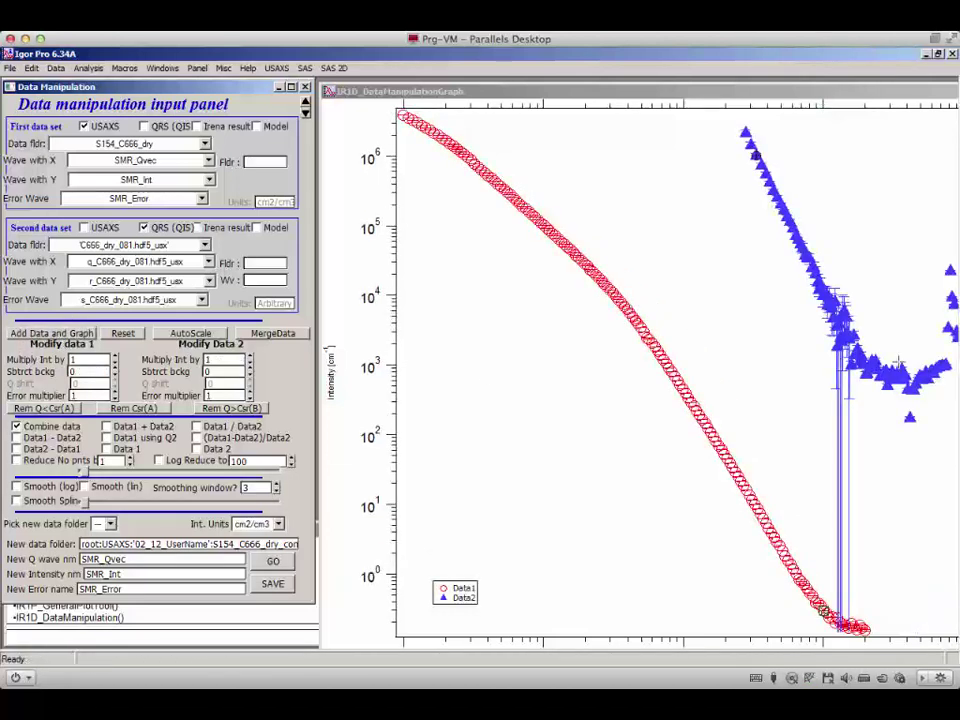
{"action": "left_click", "coordinate": [822, 612]}
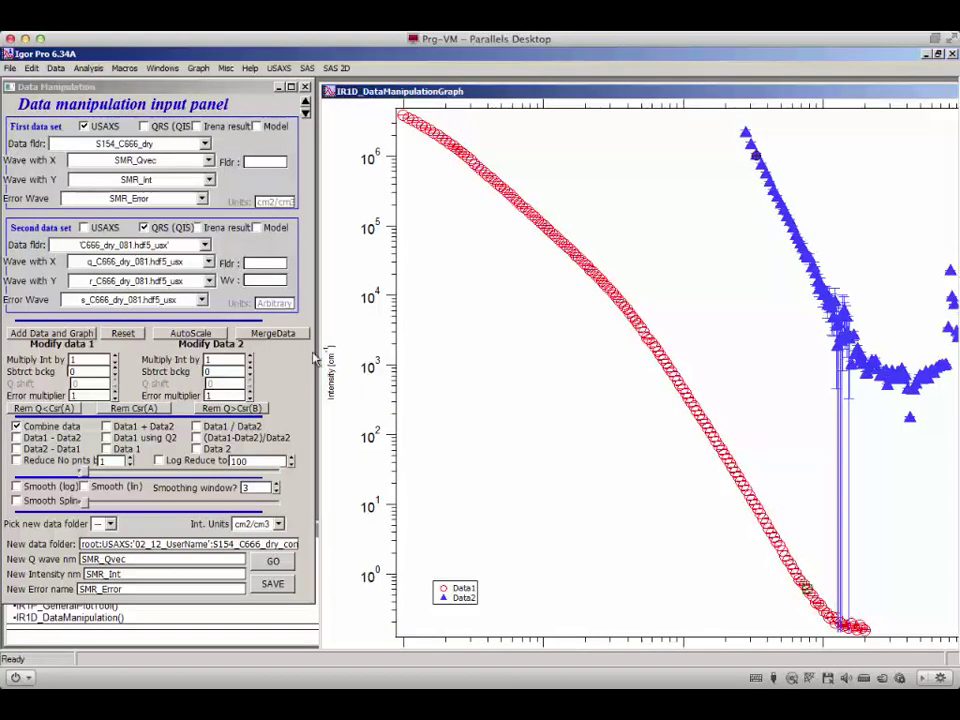
{"action": "left_click", "coordinate": [272, 333]}
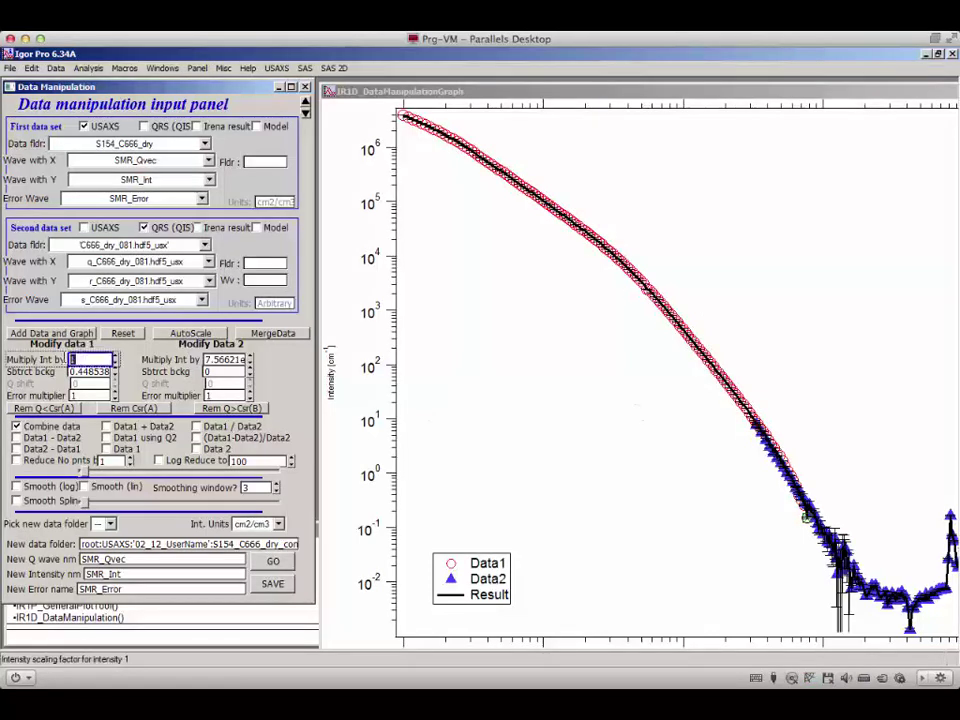
Step: Review the Data 1 background 0.448538 and Data 2 multiplier 7.56621e-06
{"action": "left_click", "coordinate": [95, 371]}
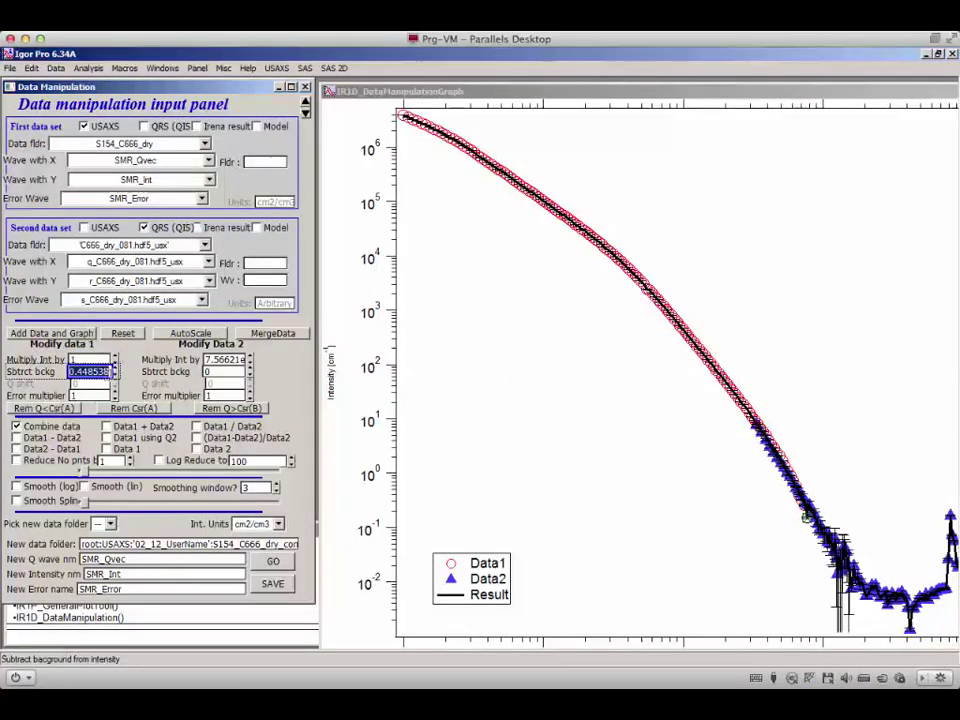
{"action": "left_click", "coordinate": [88, 371]}
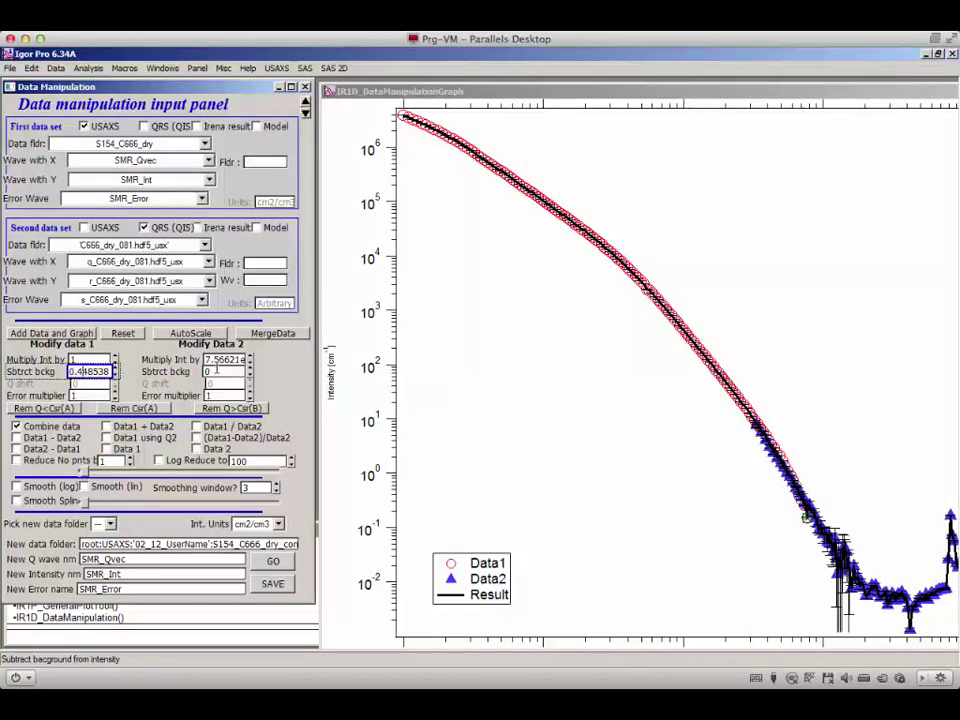
{"action": "double_click", "coordinate": [225, 359]}
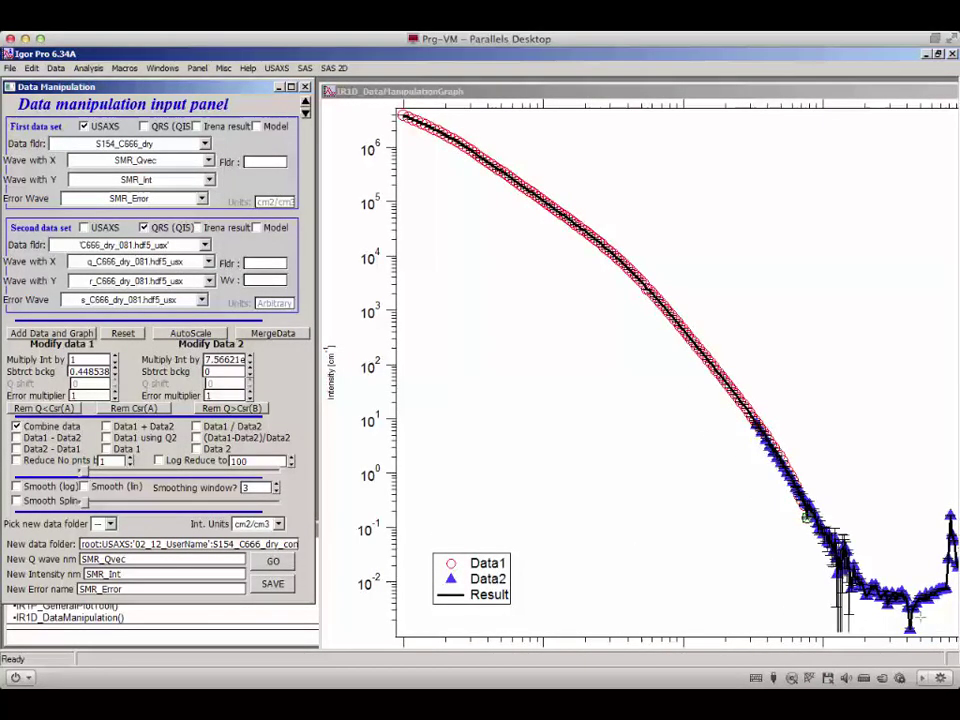
Step: Save the merged curve to a new data folder named S154_C666_dry_comb
{"action": "left_click", "coordinate": [262, 544]}
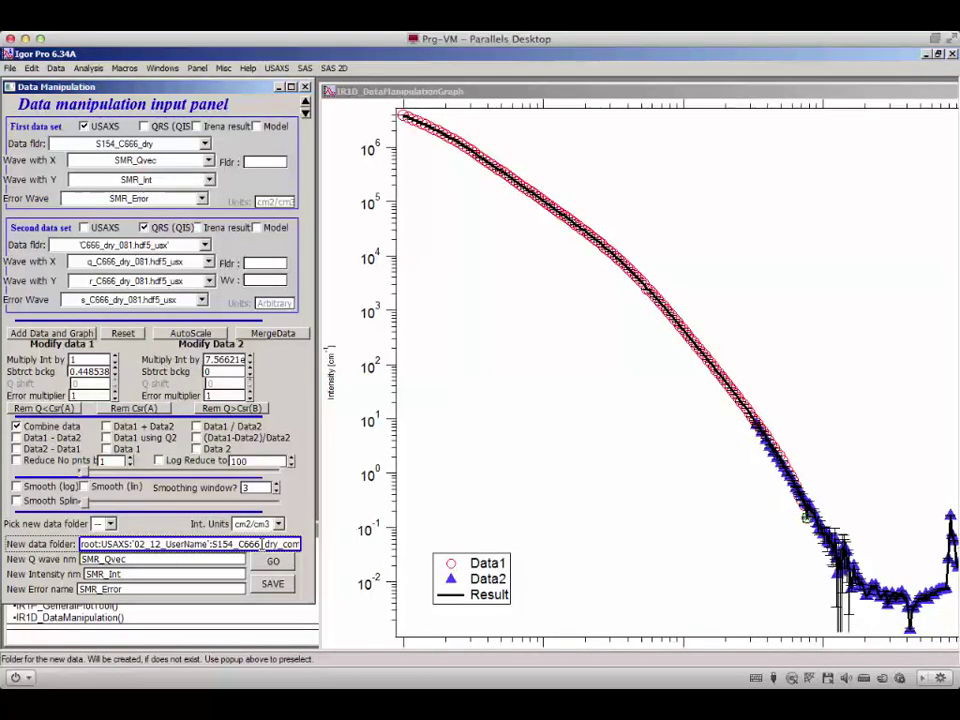
{"action": "key", "text": "End"}
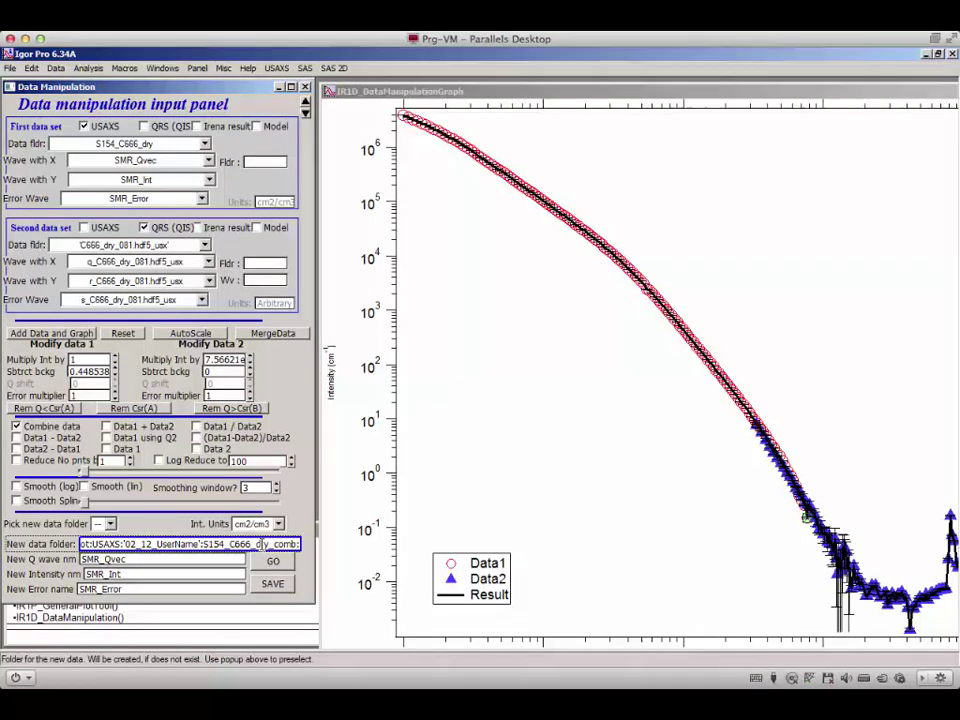
{"action": "left_click", "coordinate": [288, 584]}
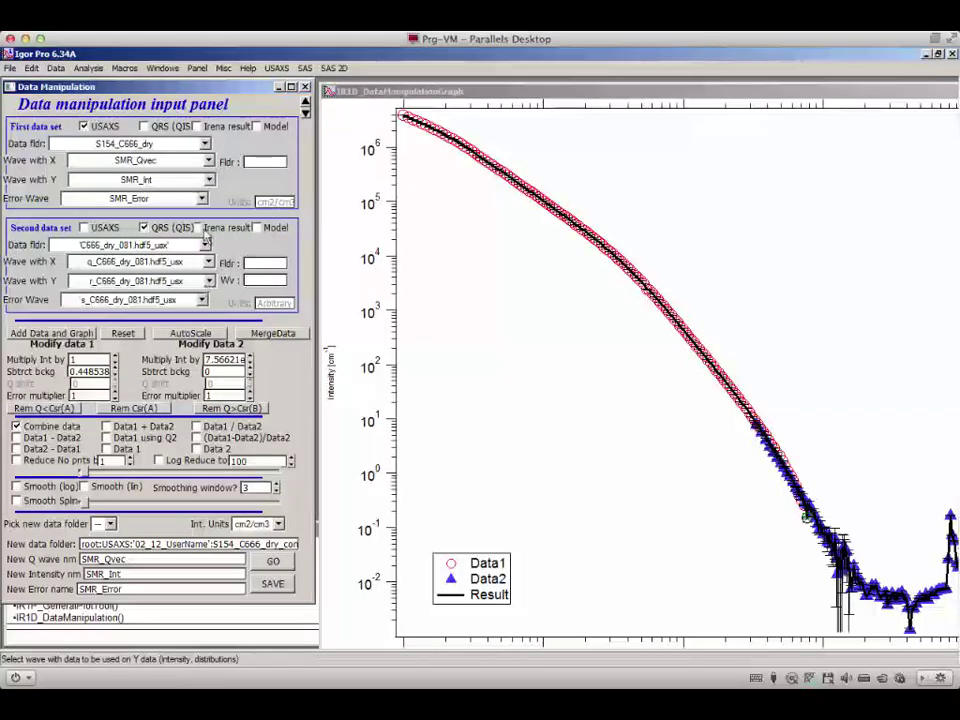
Step: Graph S154_C666_dry_comb as first data with C666_dry_074.hdf5_C WAXS as second
{"action": "left_click", "coordinate": [180, 146]}
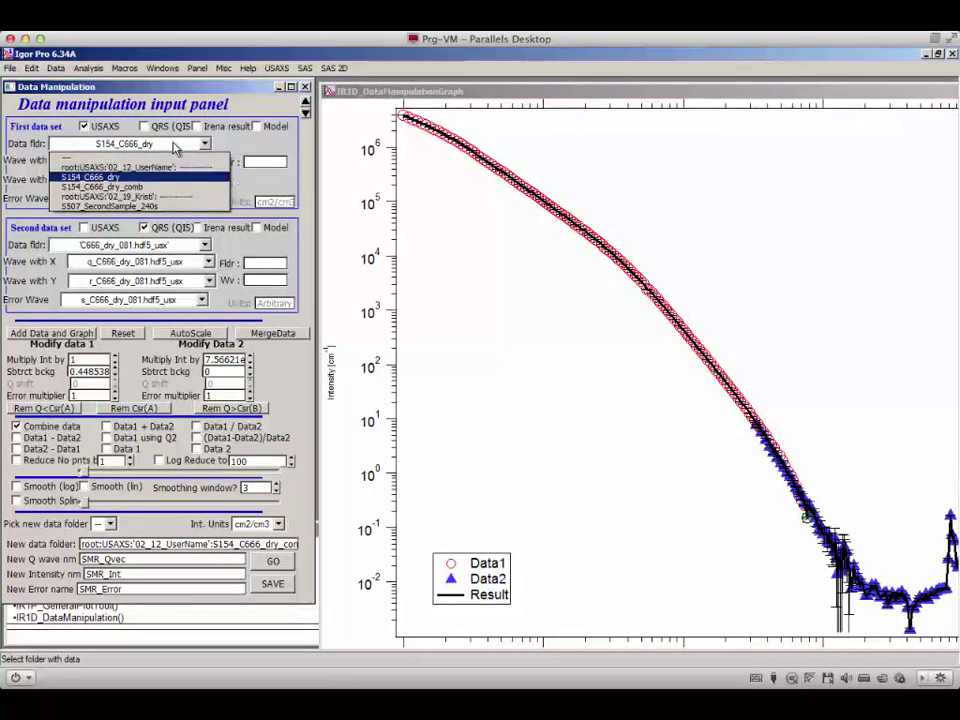
{"action": "left_click", "coordinate": [150, 187]}
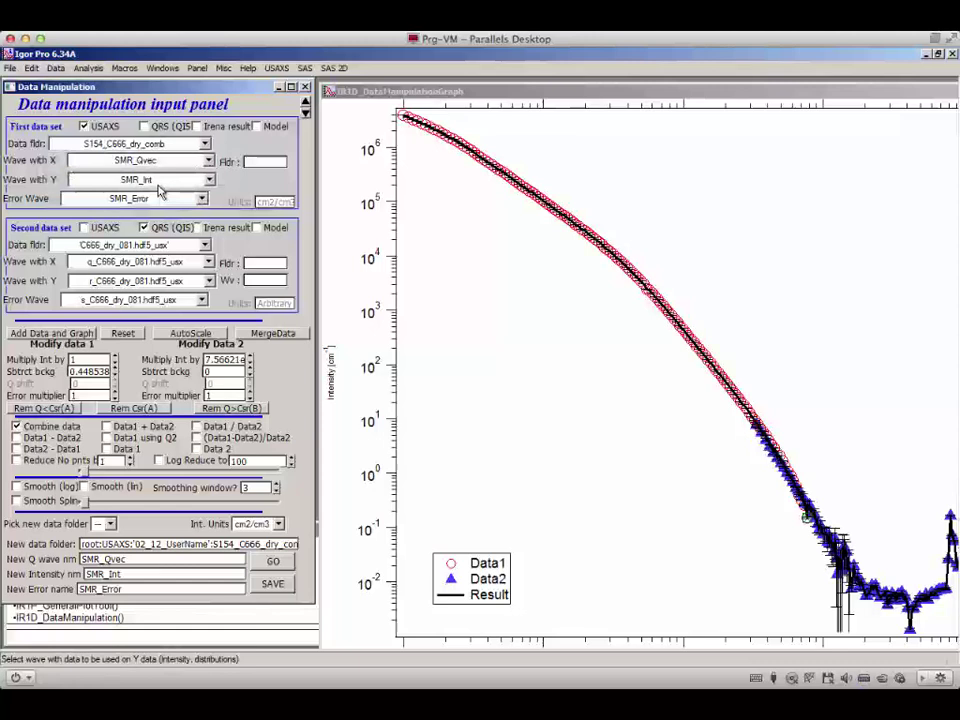
{"action": "left_click", "coordinate": [160, 247]}
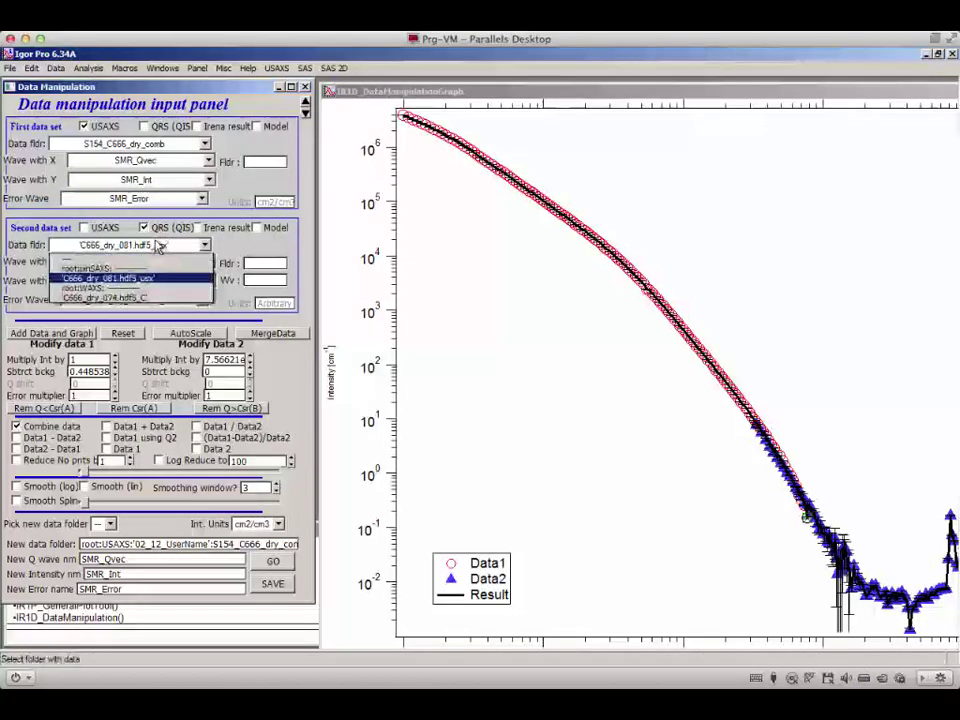
{"action": "left_click", "coordinate": [148, 298]}
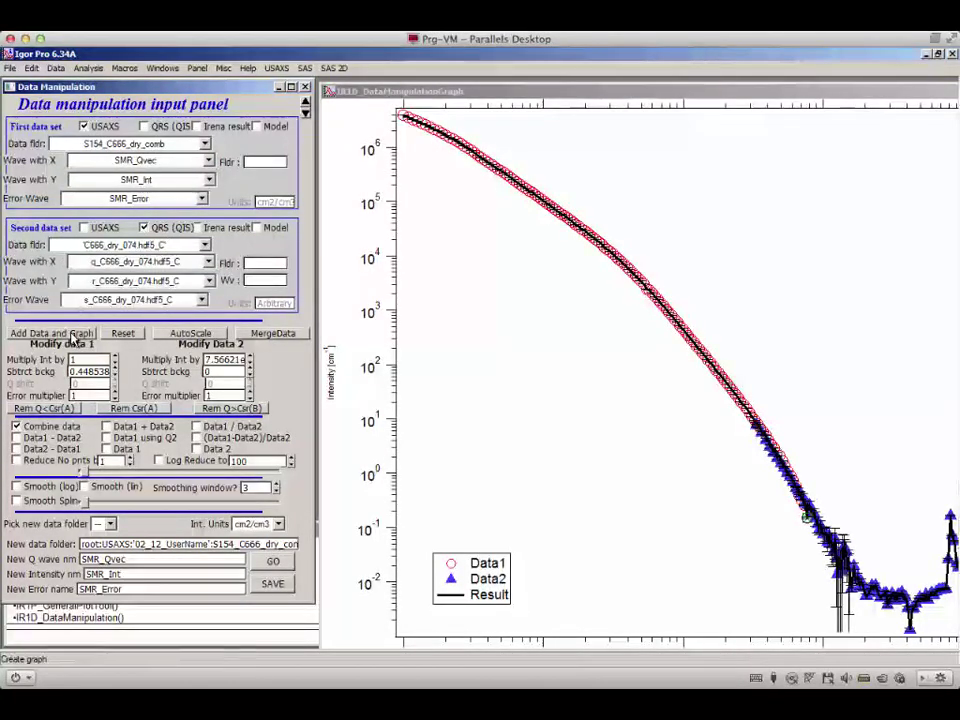
{"action": "left_click", "coordinate": [75, 335]}
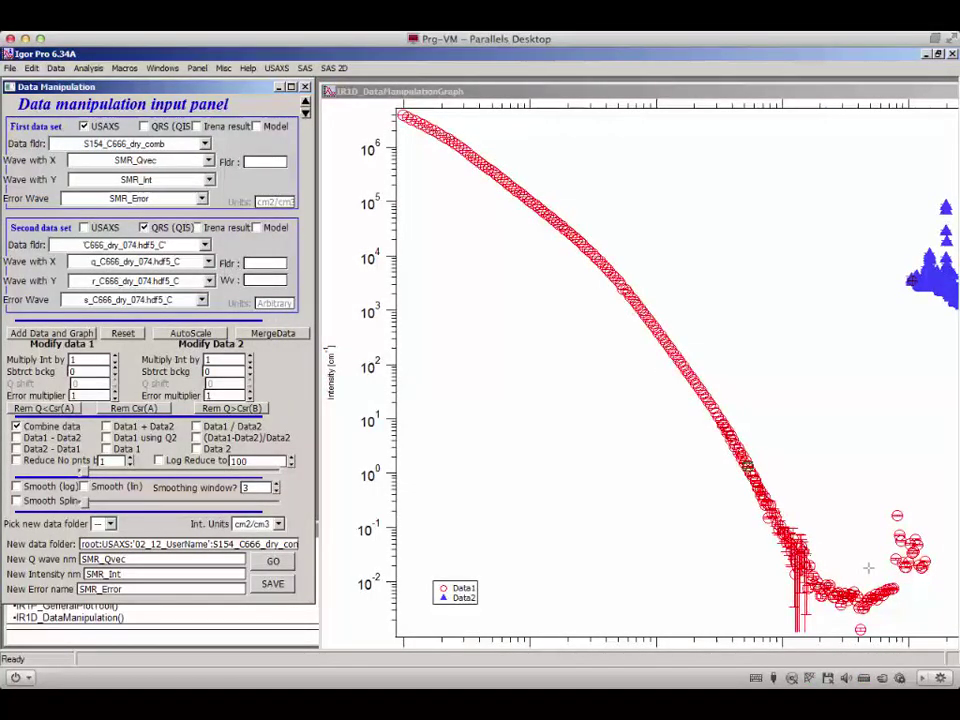
Step: Zoom into the SAXS–WAXS overlap, set cursor B there, and merge WAXS onto S154_C666_dry_comb
{"action": "left_click_drag", "start_coordinate": [890, 246], "coordinate": [951, 607]}
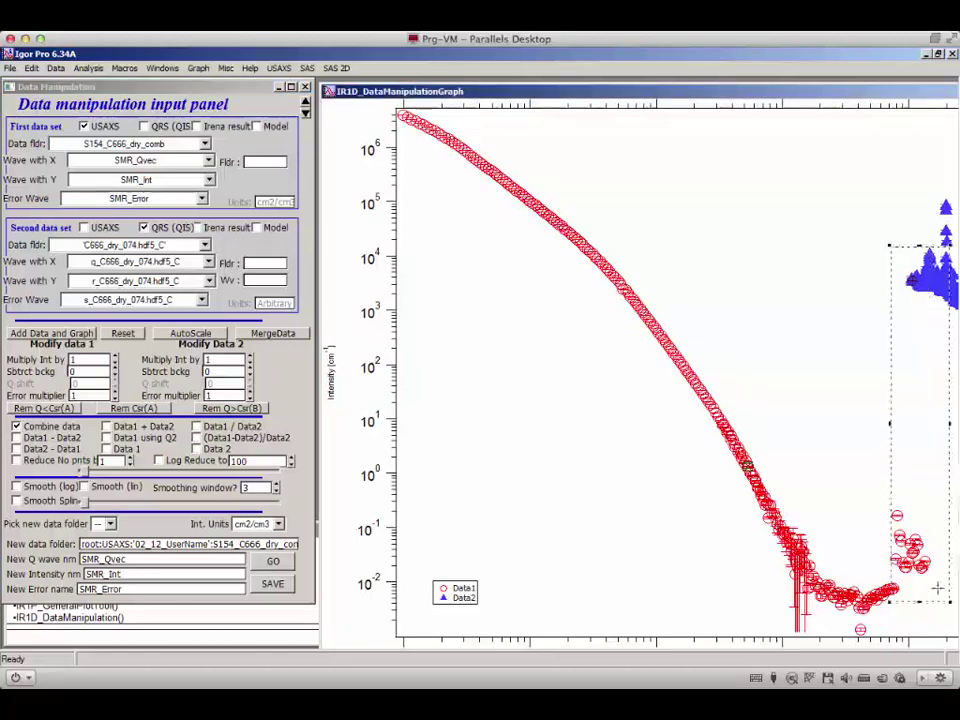
{"action": "left_click", "coordinate": [905, 466]}
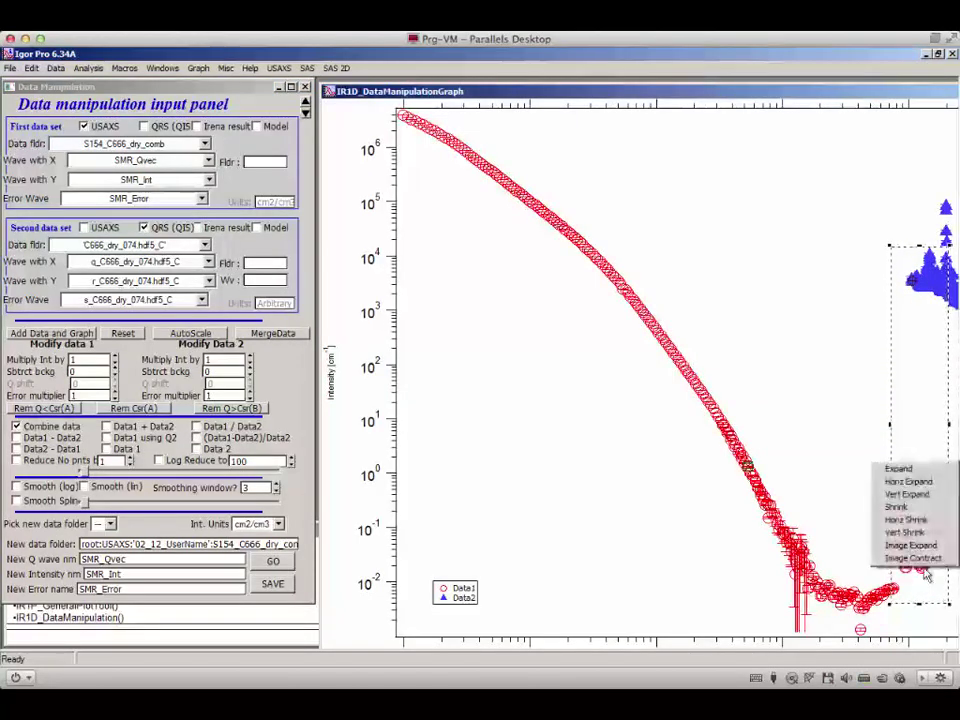
{"action": "left_click", "coordinate": [900, 469]}
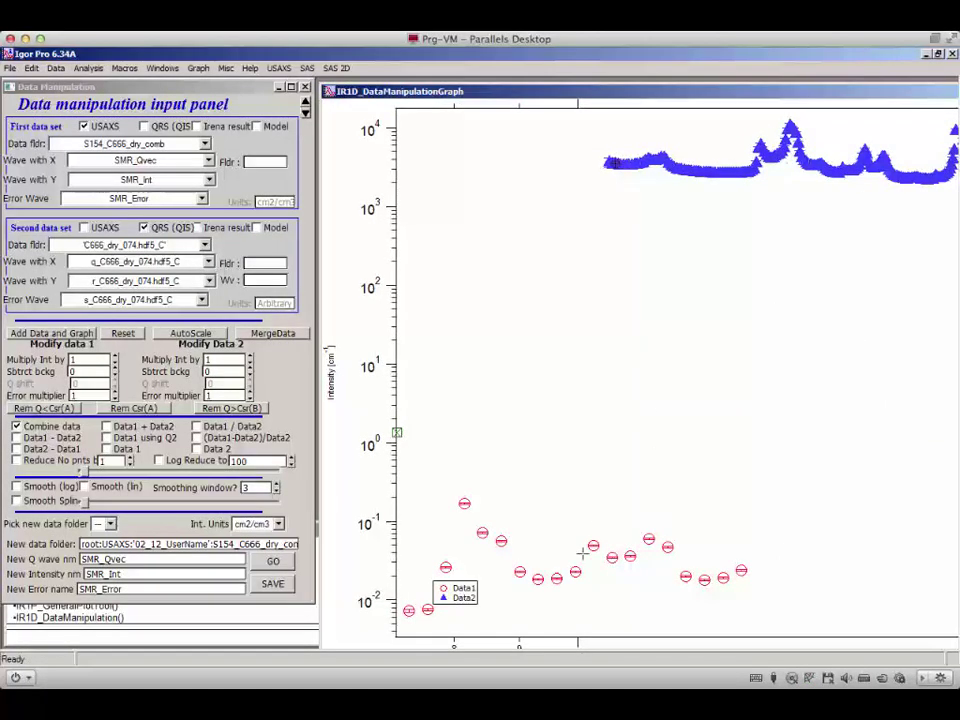
{"action": "left_click_drag", "start_coordinate": [492, 95], "coordinate": [466, 172]}
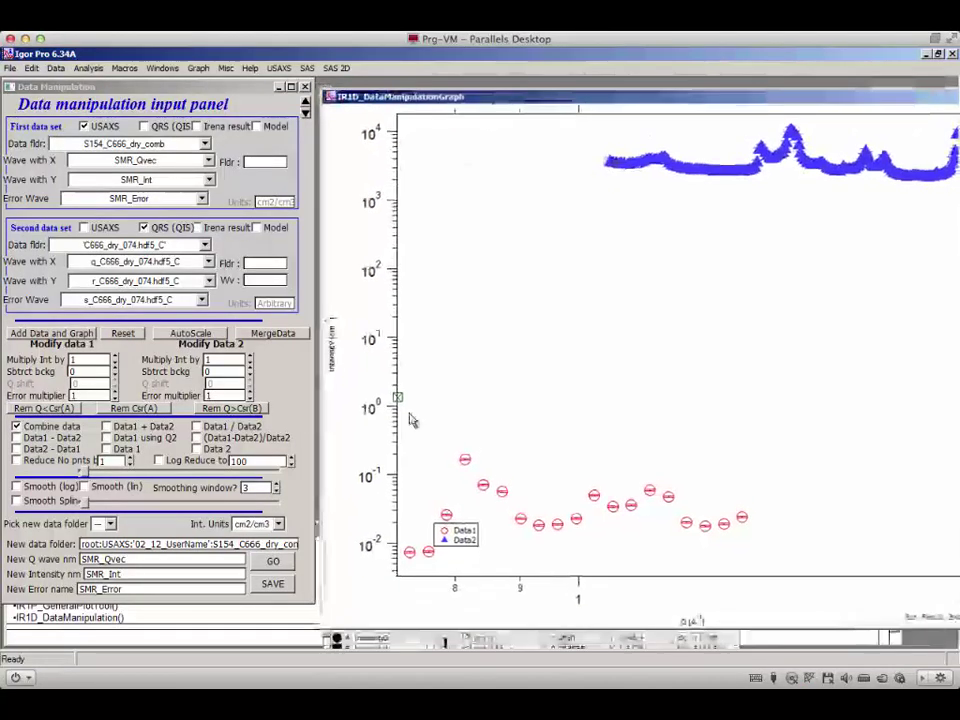
{"action": "left_click_drag", "start_coordinate": [710, 601], "coordinate": [724, 523]}
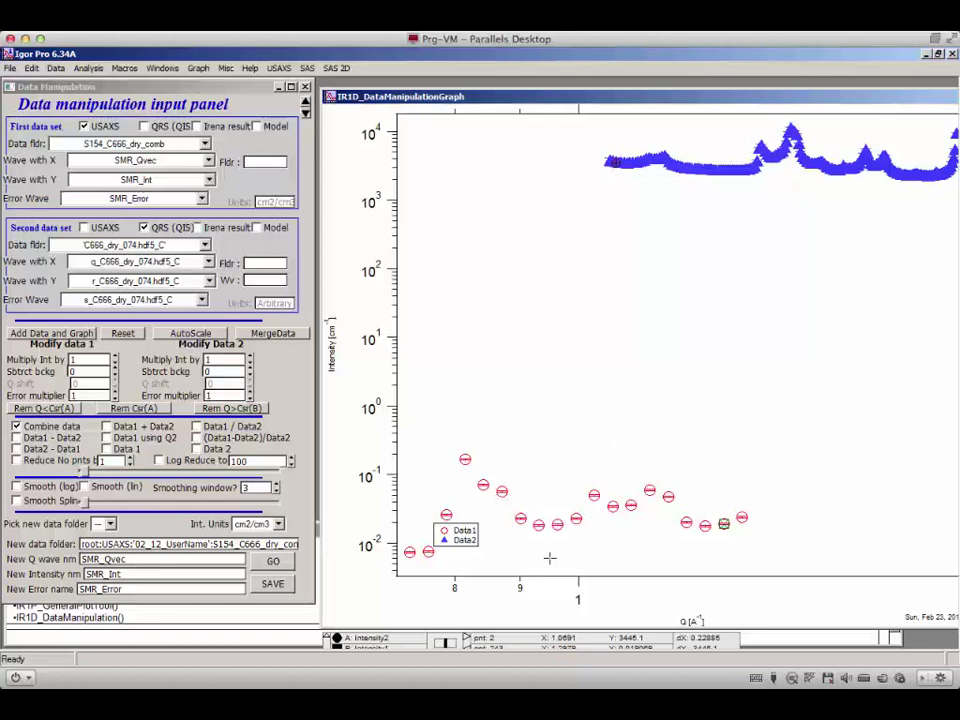
{"action": "left_click", "coordinate": [287, 337]}
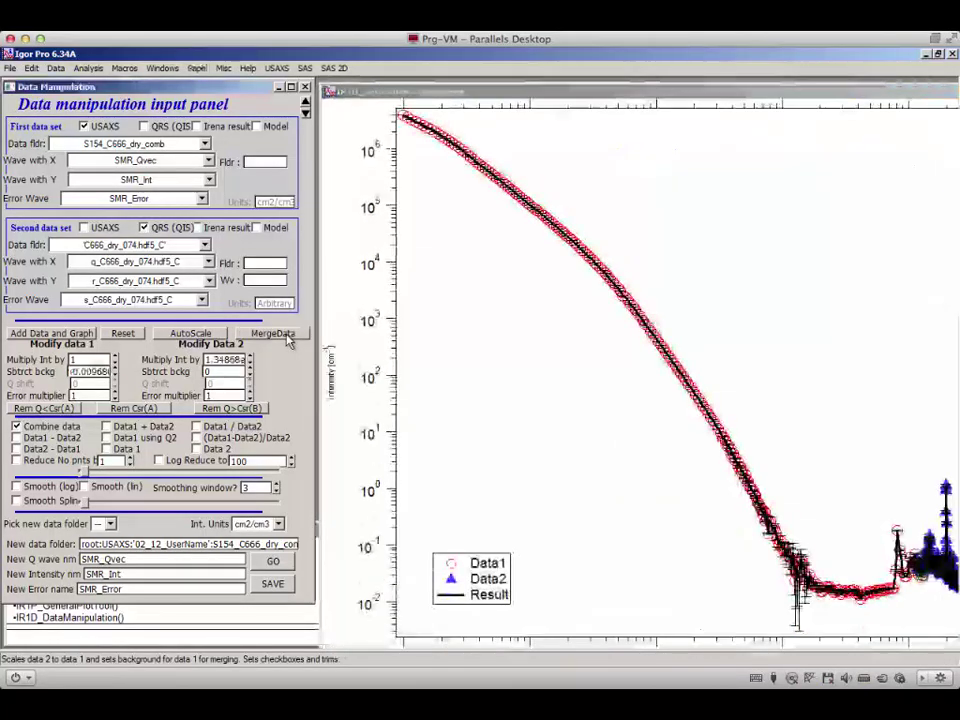
Step: Zoom in on the high-q WAXS peaks to check the merge, then autoscale to the full curve
{"action": "left_click_drag", "start_coordinate": [870, 487], "coordinate": [926, 598]}
{"action": "left_click", "coordinate": [882, 490]}
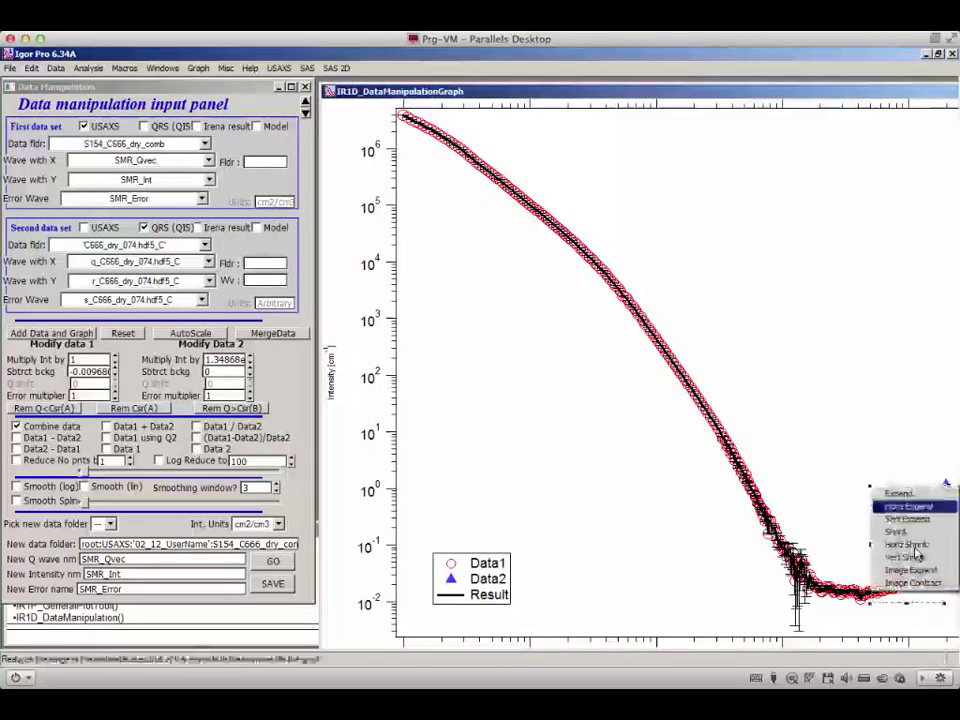
{"action": "left_click", "coordinate": [895, 493]}
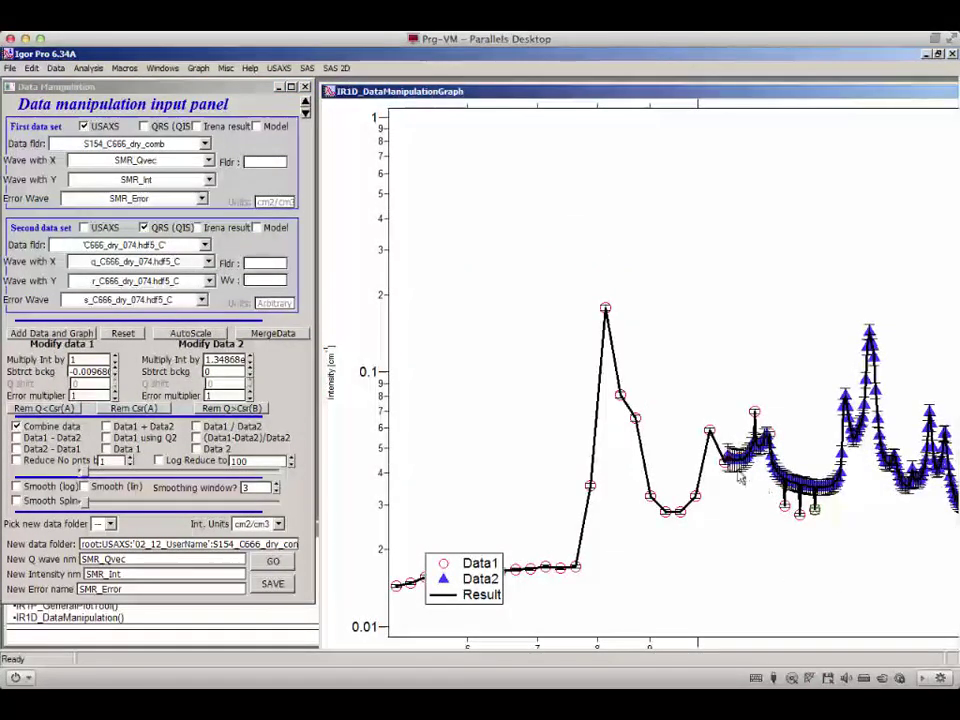
{"action": "left_click_drag", "start_coordinate": [685, 349], "coordinate": [933, 562]}
{"action": "left_click", "coordinate": [852, 545]}
{"action": "left_click", "coordinate": [855, 545]}
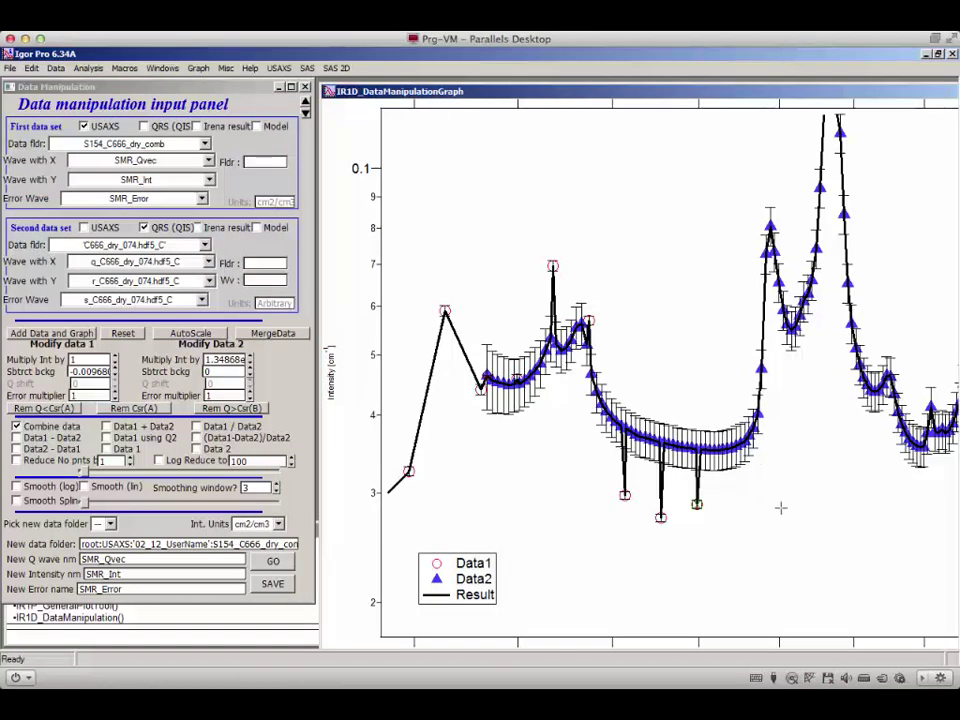
{"action": "key", "text": "ctrl+a"}
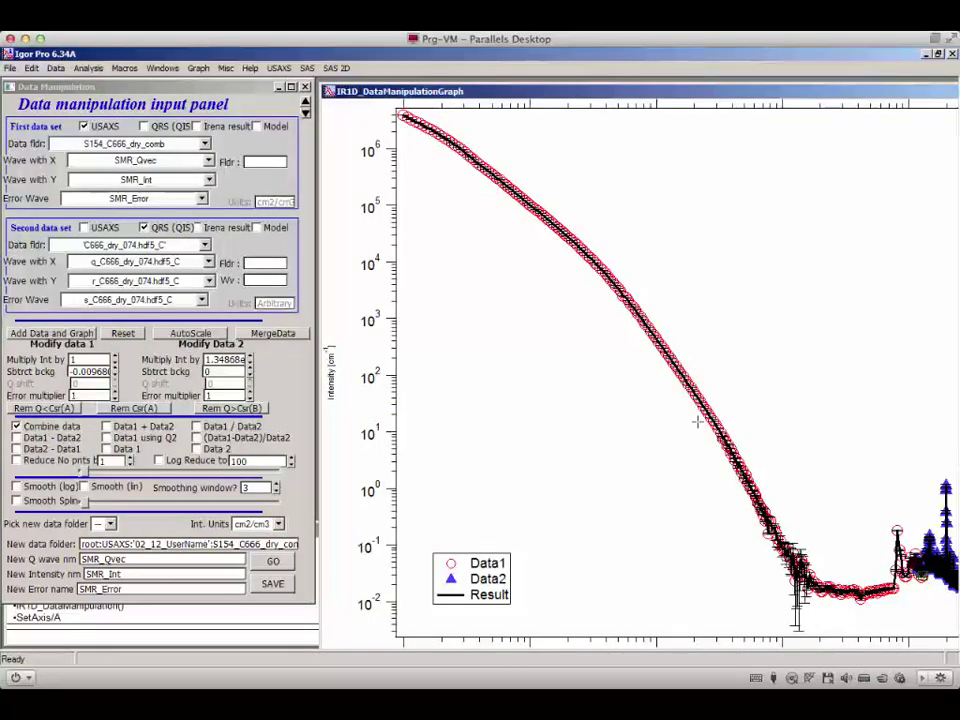
{"action": "left_click", "coordinate": [317, 545]}
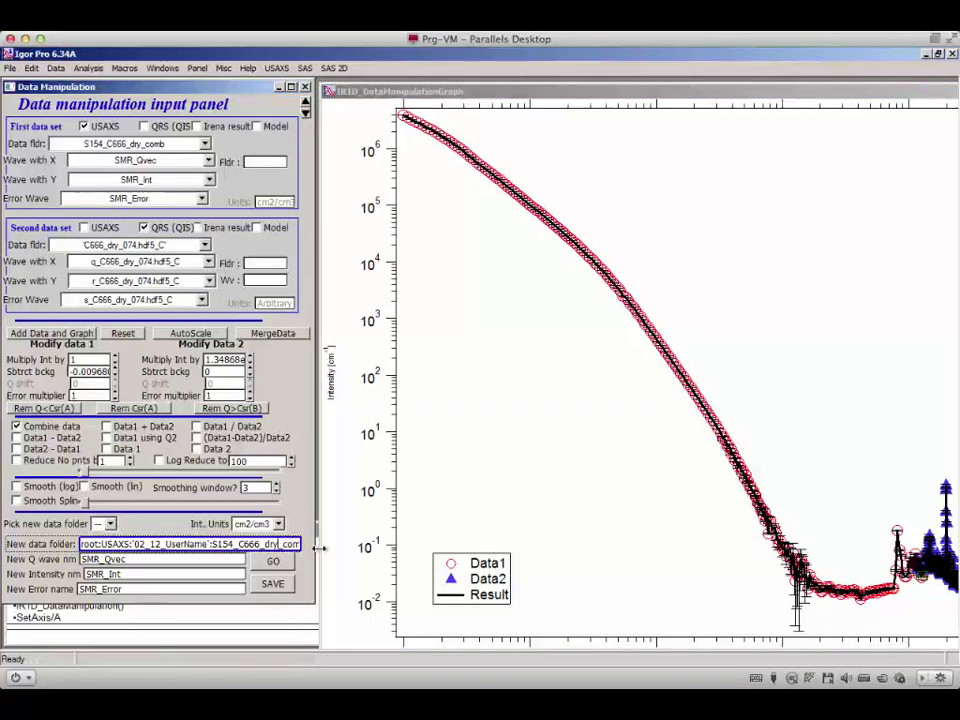
Step: Rename the output folder to S154_C666_dry_all and save the merged curve as a new dataset
{"action": "type", "text": "_comb"}
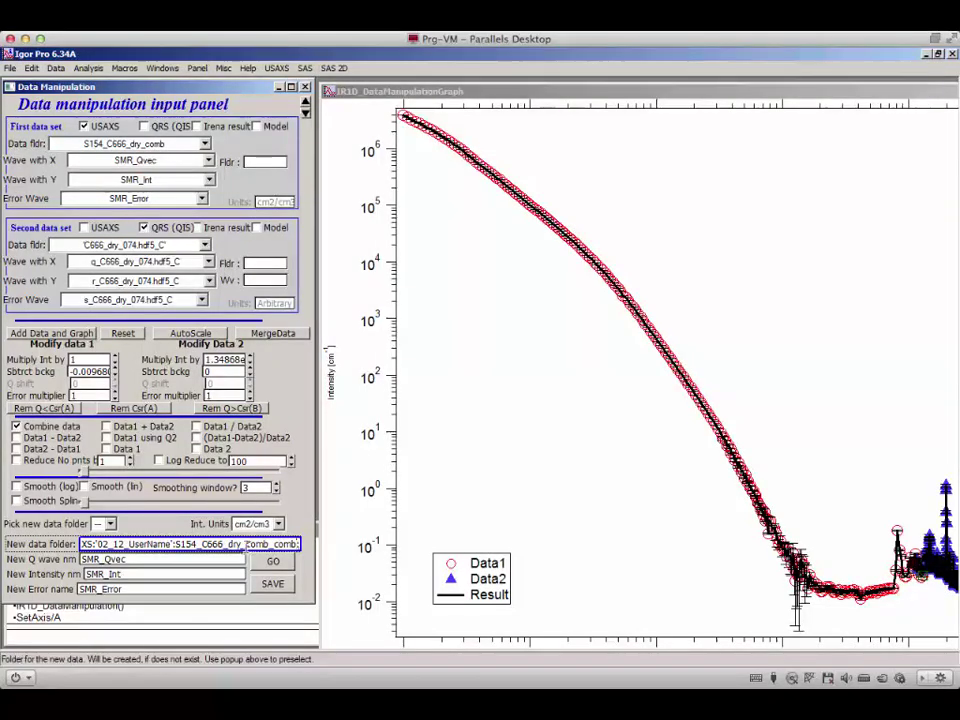
{"action": "type", "text": ":"}
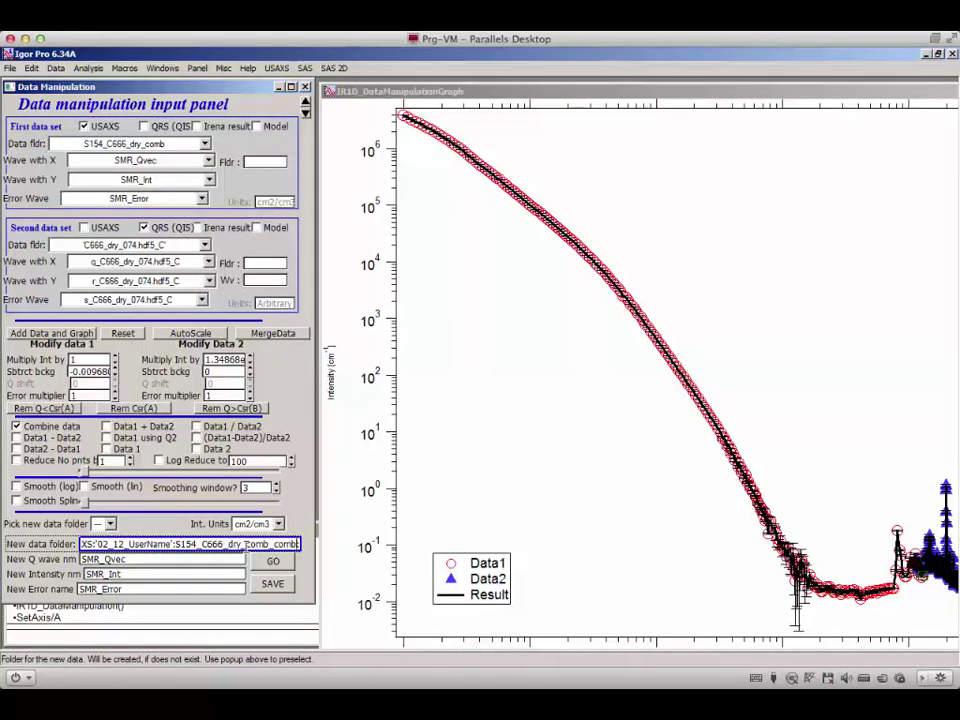
{"action": "left_click_drag", "start_coordinate": [248, 543], "coordinate": [267, 572]}
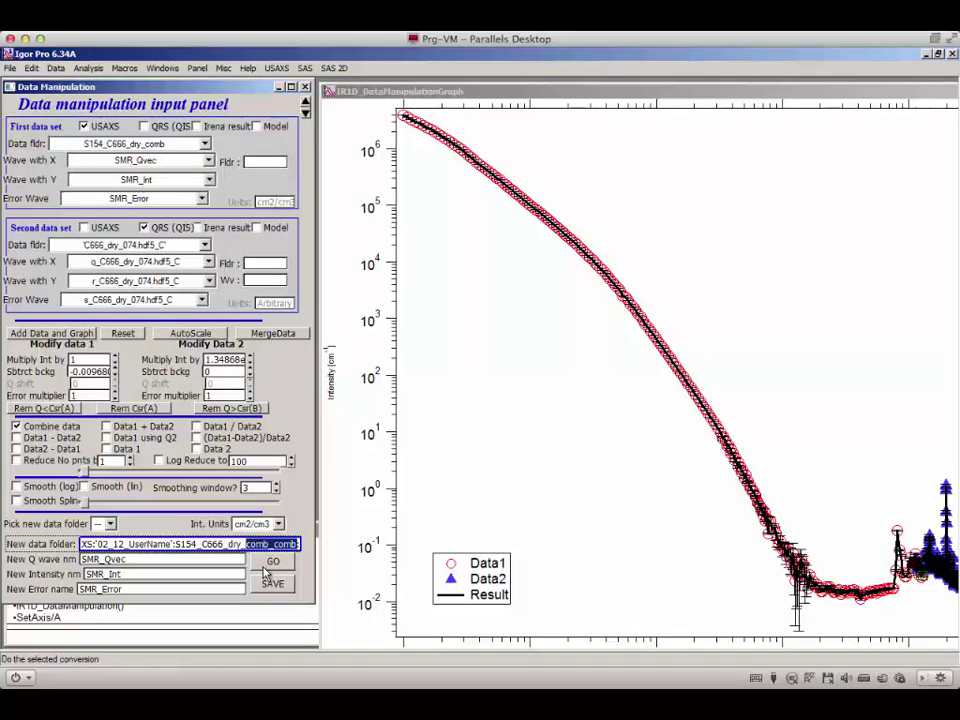
{"action": "type", "text": "all"}
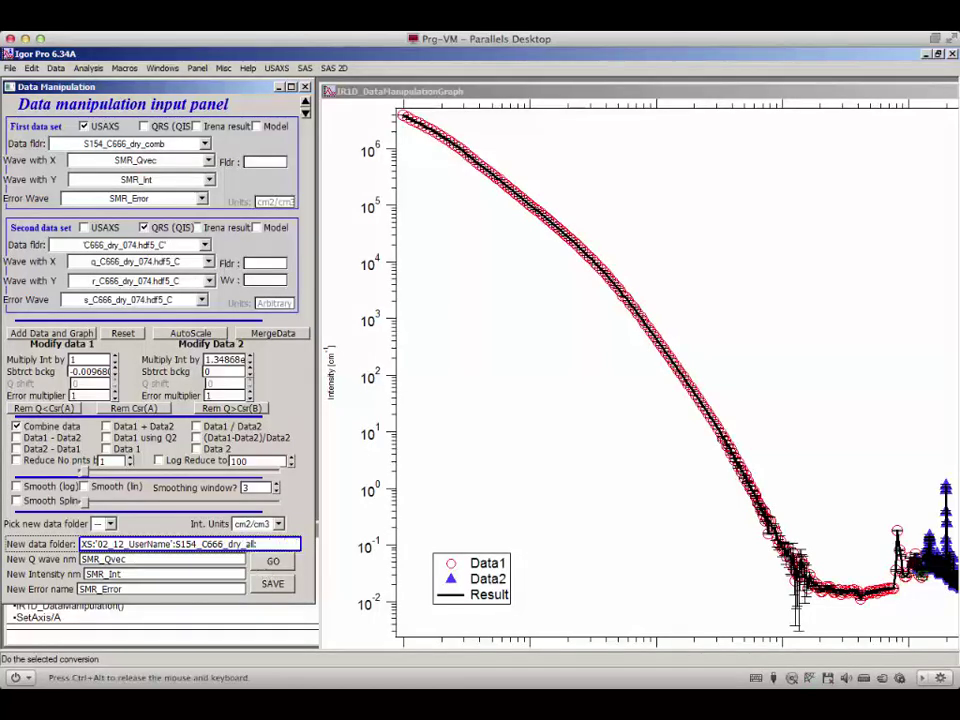
{"action": "key", "text": "Return"}
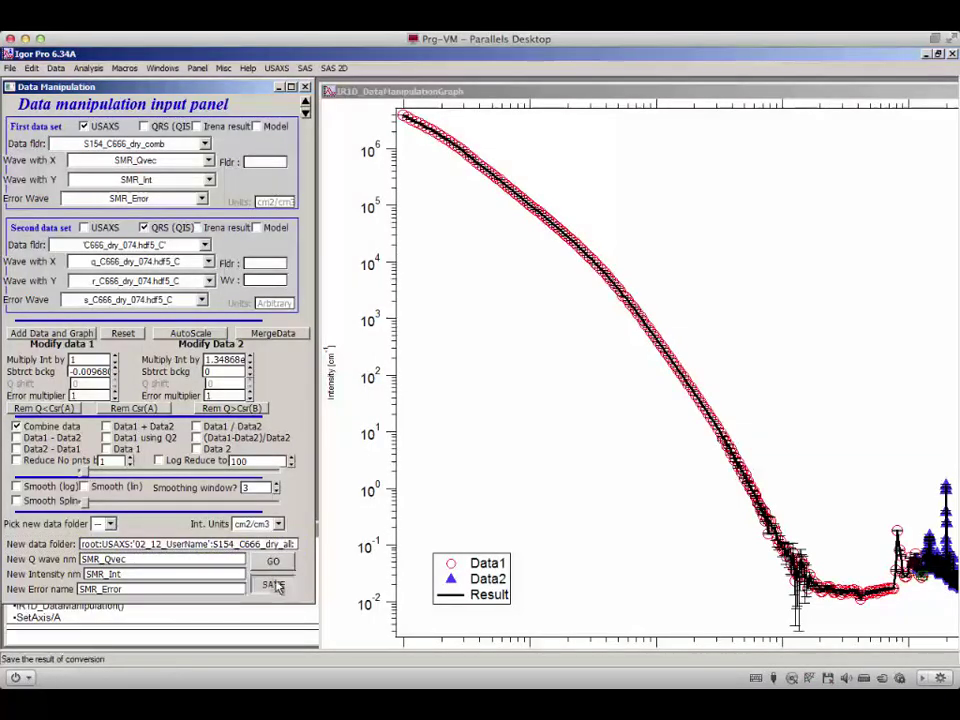
{"action": "left_click", "coordinate": [275, 586]}
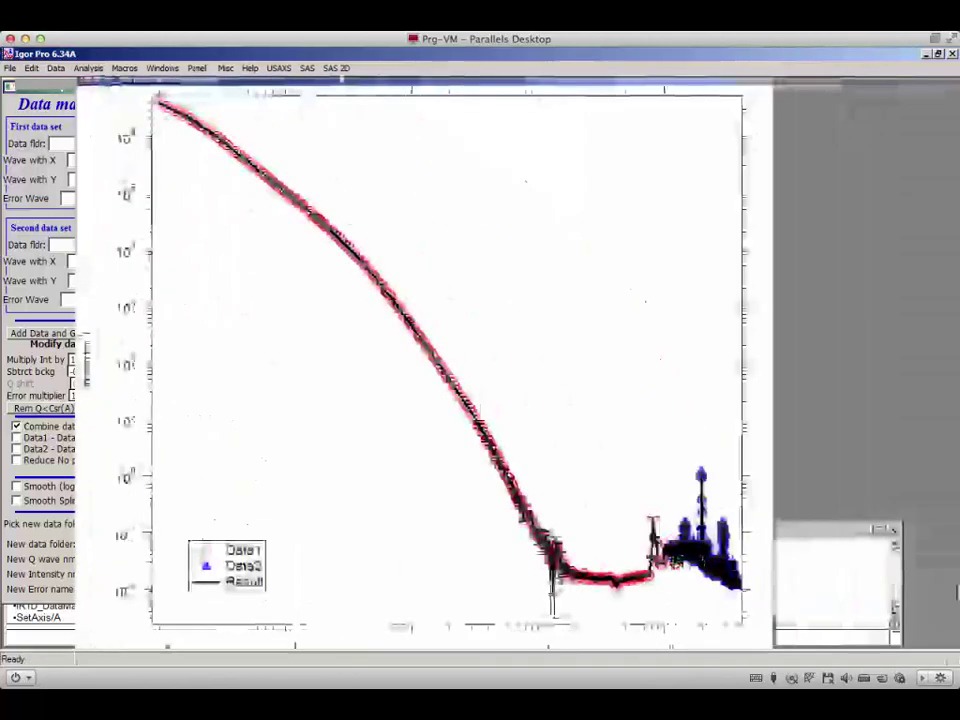
Step: Close the merge windows and plot S154_C666_dry_all as USAXS data in General Plotting
{"action": "left_click", "coordinate": [777, 106]}
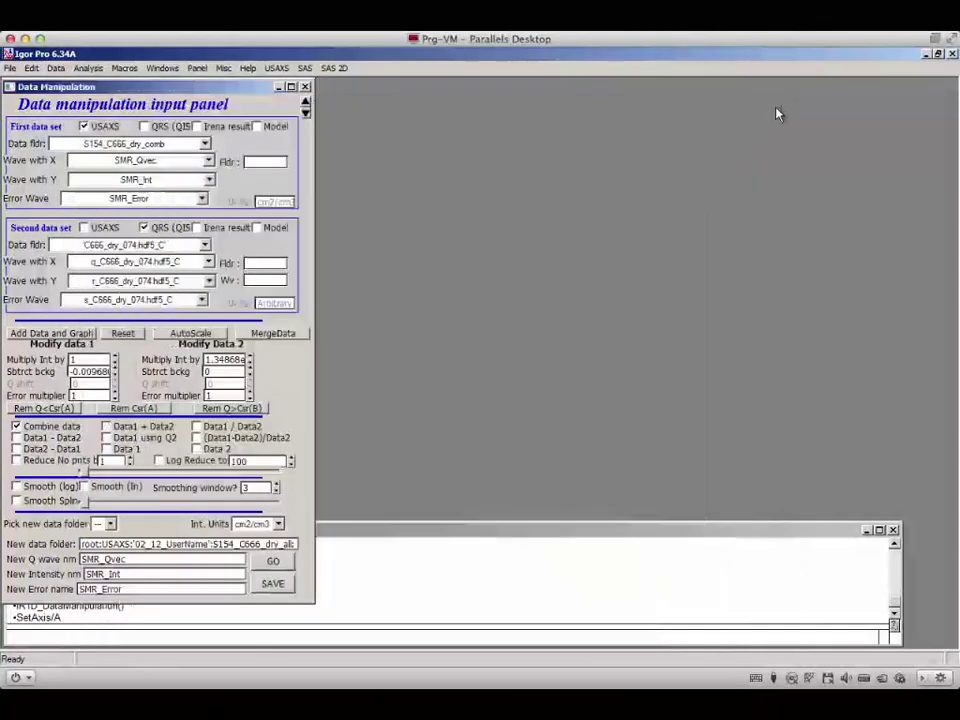
{"action": "left_click", "coordinate": [305, 87]}
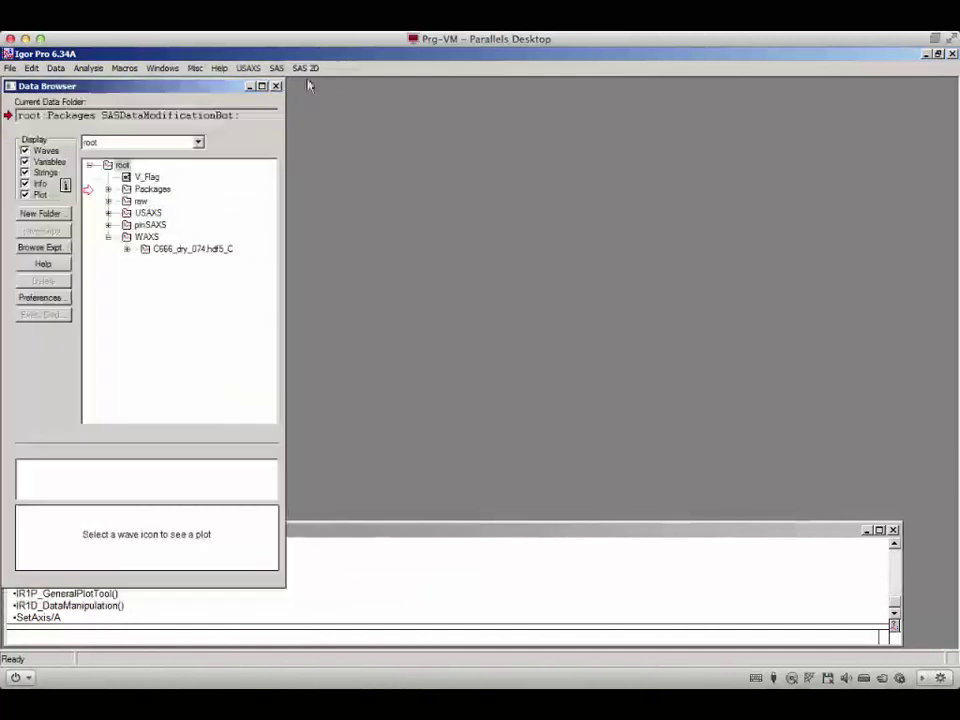
{"action": "left_click", "coordinate": [276, 68]}
{"action": "left_click", "coordinate": [300, 122]}
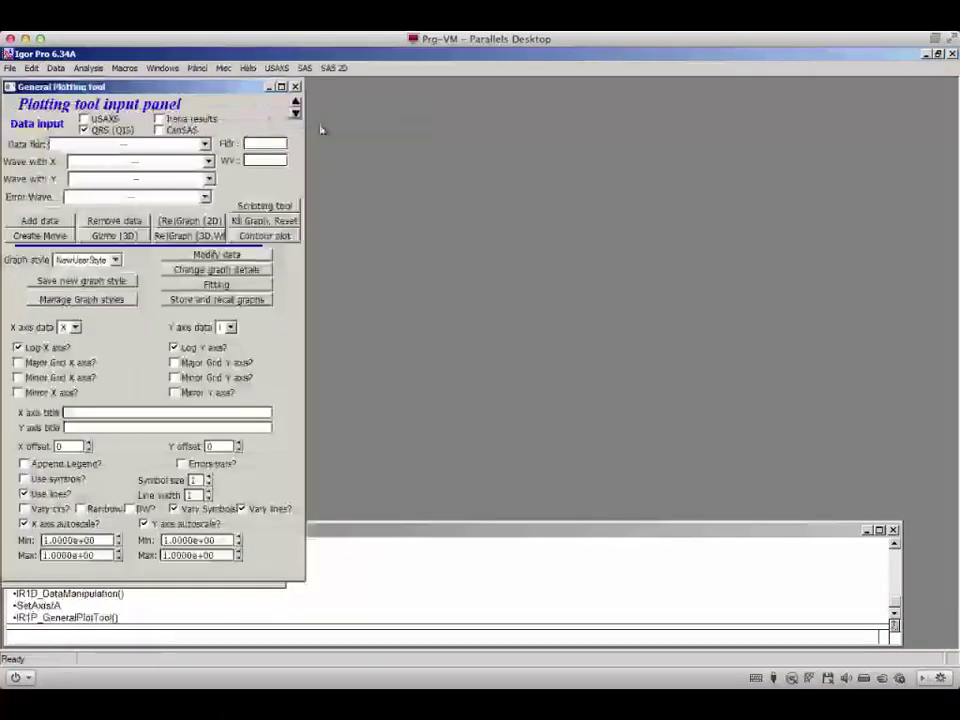
{"action": "left_click", "coordinate": [84, 119]}
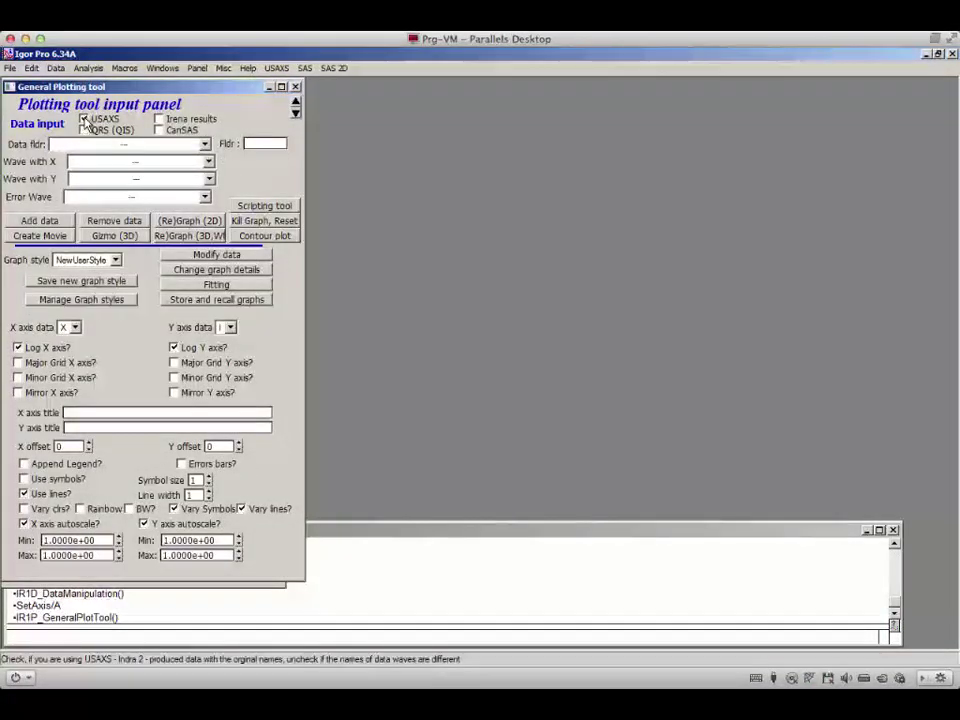
{"action": "left_click", "coordinate": [112, 146]}
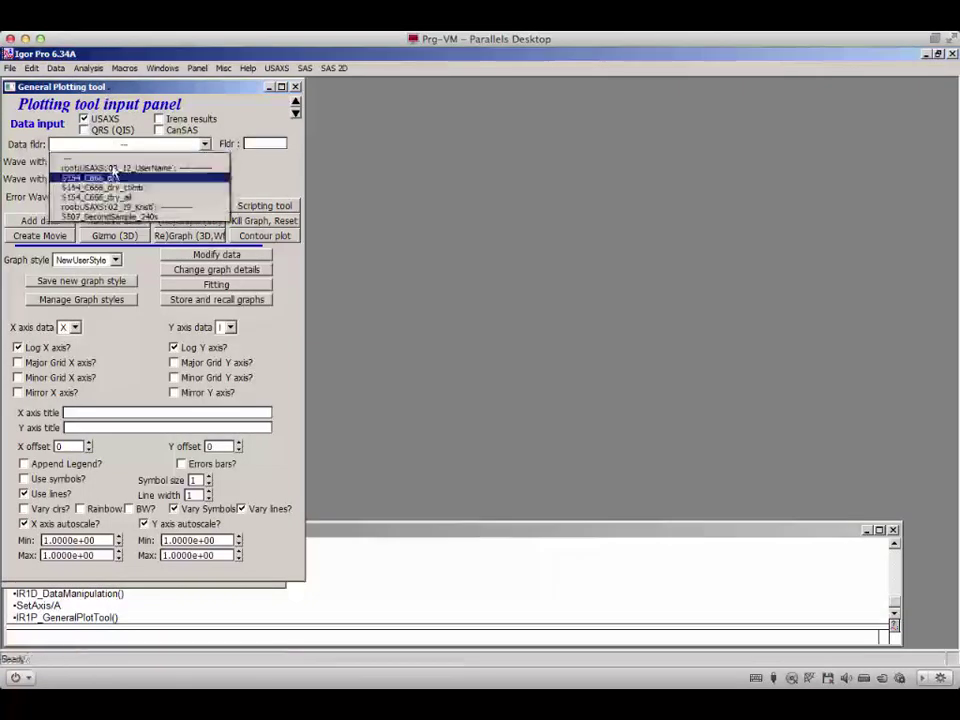
{"action": "left_click", "coordinate": [100, 197]}
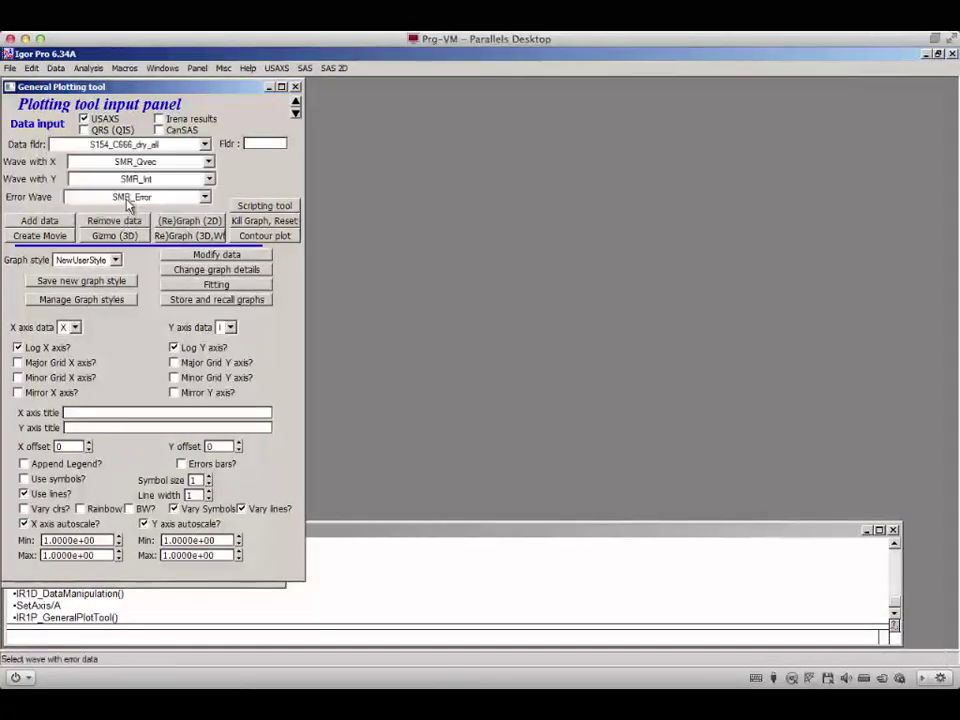
{"action": "left_click", "coordinate": [44, 226]}
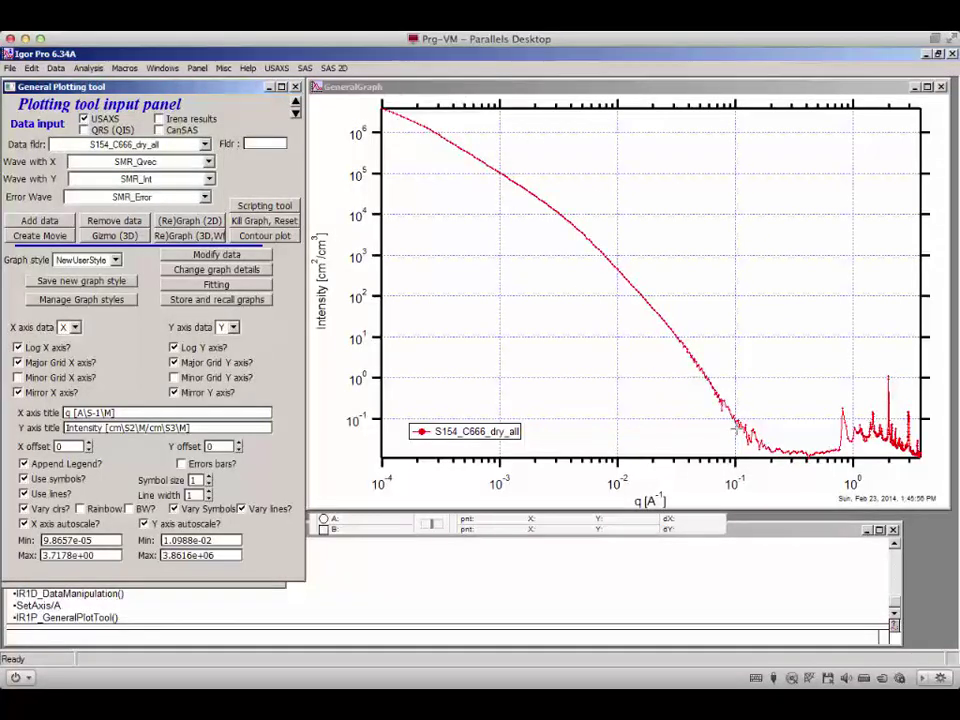
Step: Outline the curve's minimum and the high-q WAXS peaks on the log-log plot to point them out
{"action": "left_click_drag", "start_coordinate": [753, 447], "coordinate": [380, 105]}
{"action": "left_click", "coordinate": [795, 375]}
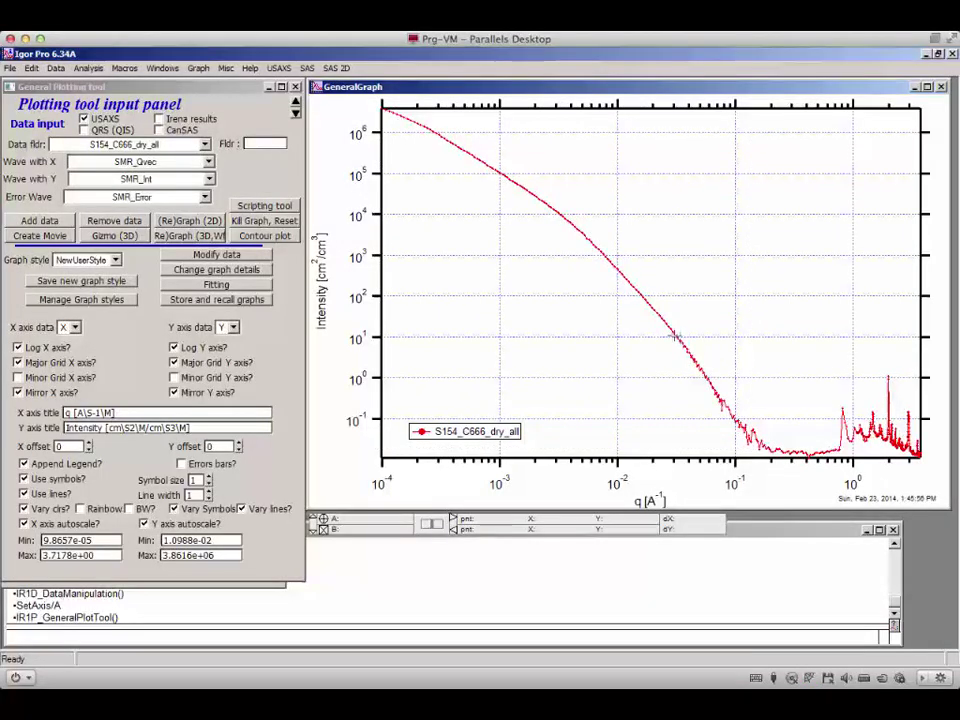
{"action": "left_click_drag", "start_coordinate": [678, 337], "coordinate": [858, 460]}
{"action": "left_click", "coordinate": [879, 391]}
{"action": "left_click_drag", "start_coordinate": [837, 340], "coordinate": [921, 460]}
{"action": "left_click", "coordinate": [812, 270]}
Step: Choose Graph > Packages > Insert Subwindow for GeneralGraph
{"action": "left_click", "coordinate": [198, 68]}
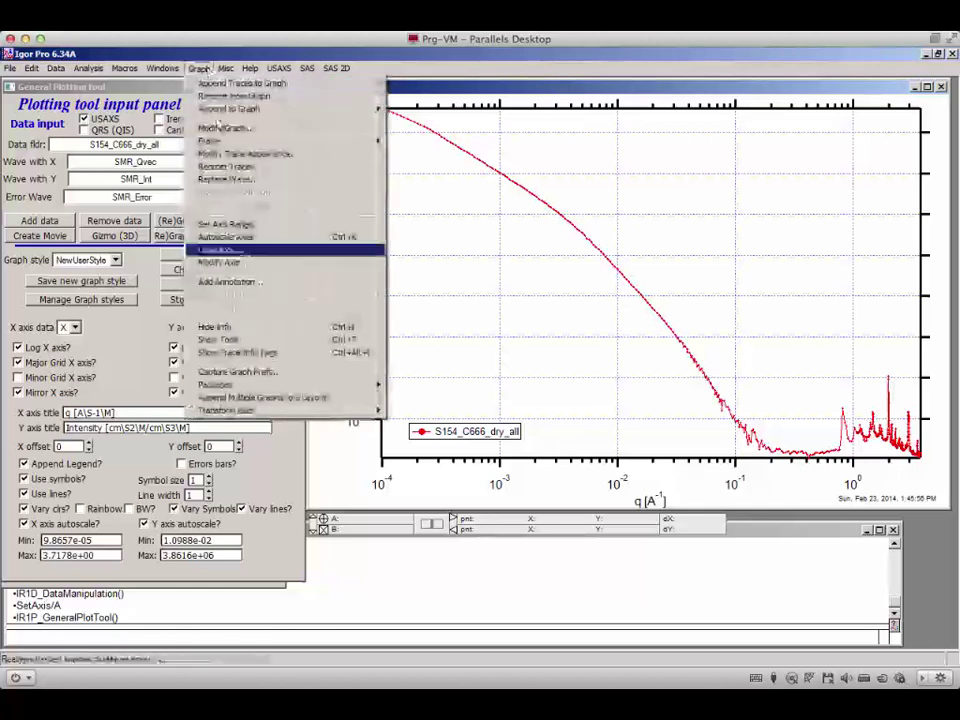
{"action": "mouse_move", "coordinate": [300, 385]}
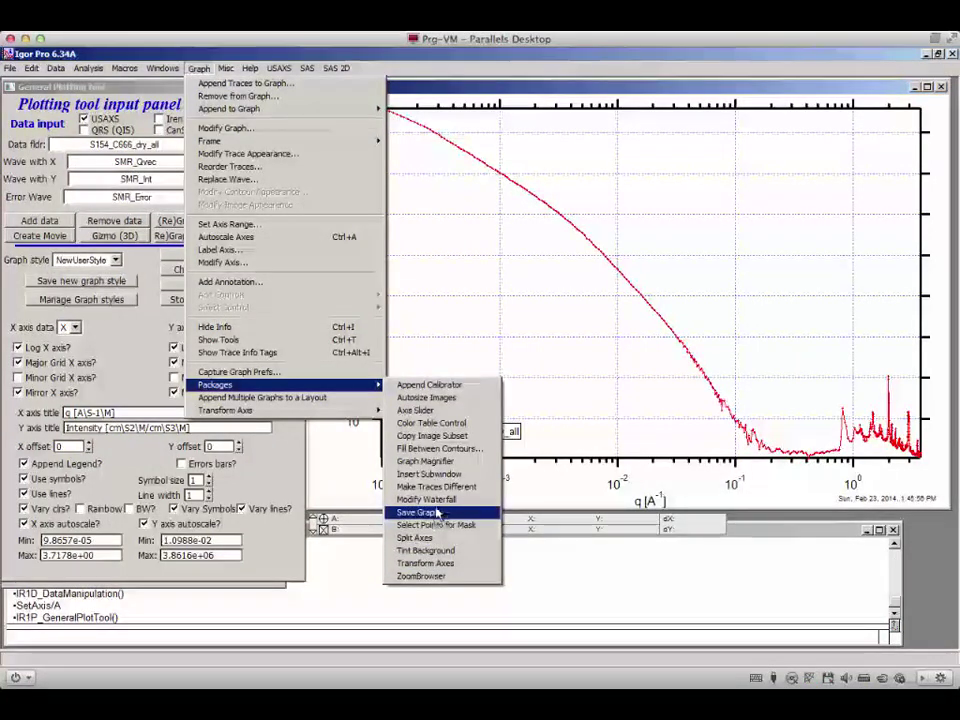
{"action": "left_click", "coordinate": [438, 475]}
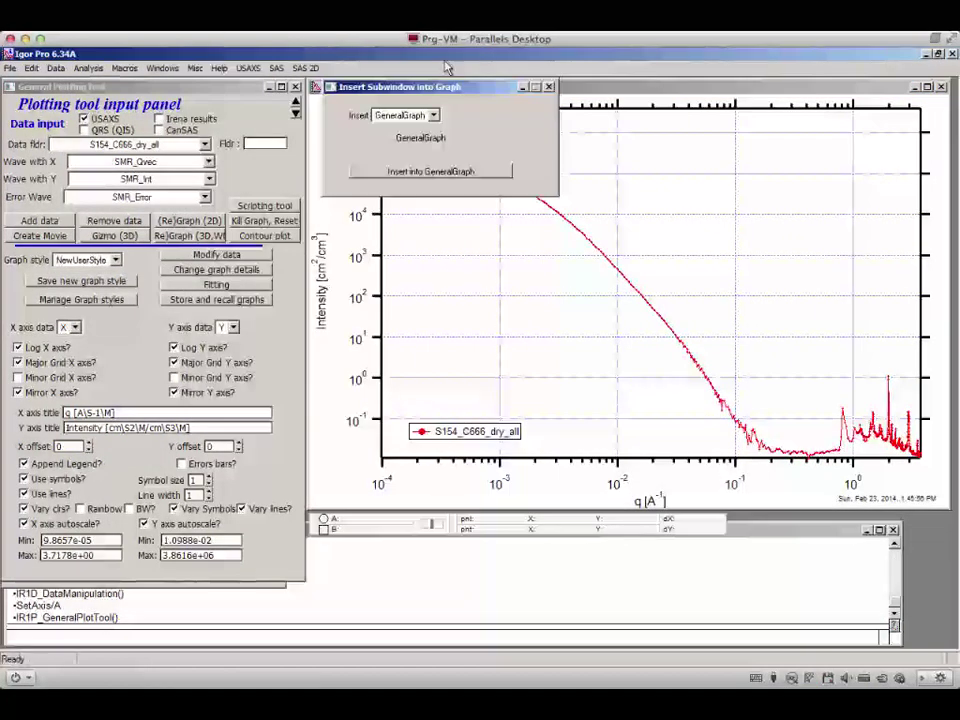
Step: Insert a copy of the log-log plot into GeneralGraph and shrink it into the upper-right corner
{"action": "left_click_drag", "start_coordinate": [410, 87], "coordinate": [398, 533]}
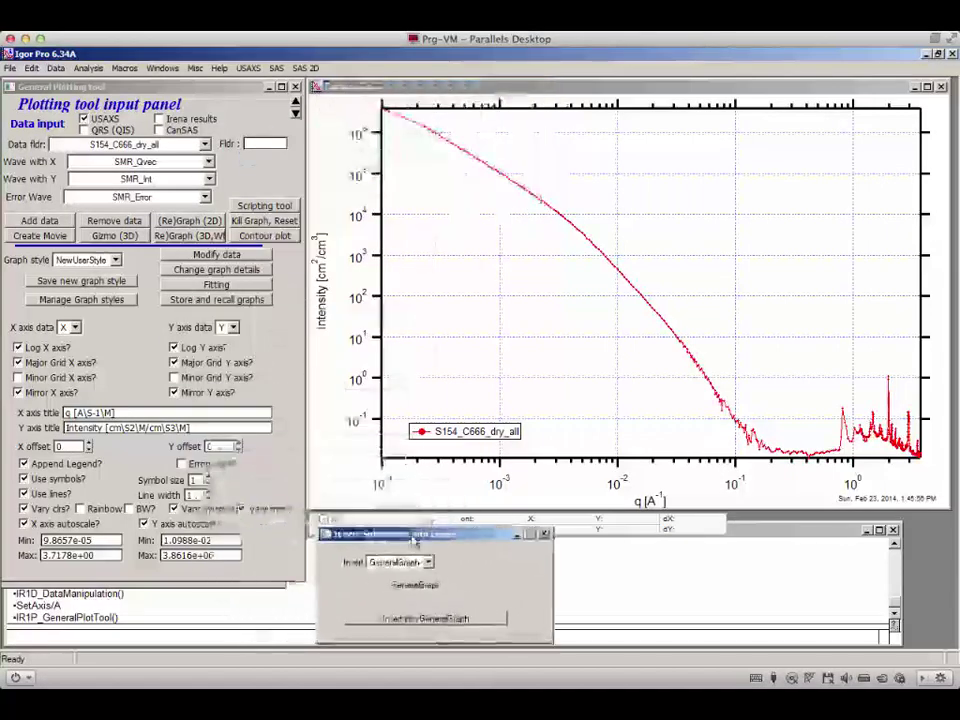
{"action": "left_click", "coordinate": [425, 618]}
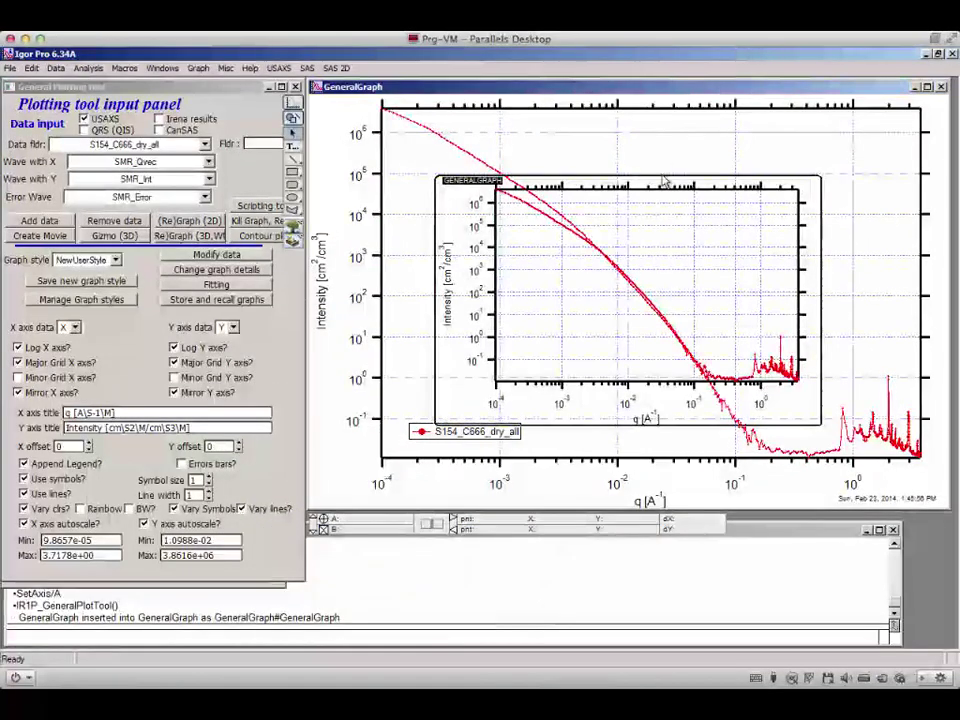
{"action": "left_click_drag", "start_coordinate": [643, 176], "coordinate": [746, 107]}
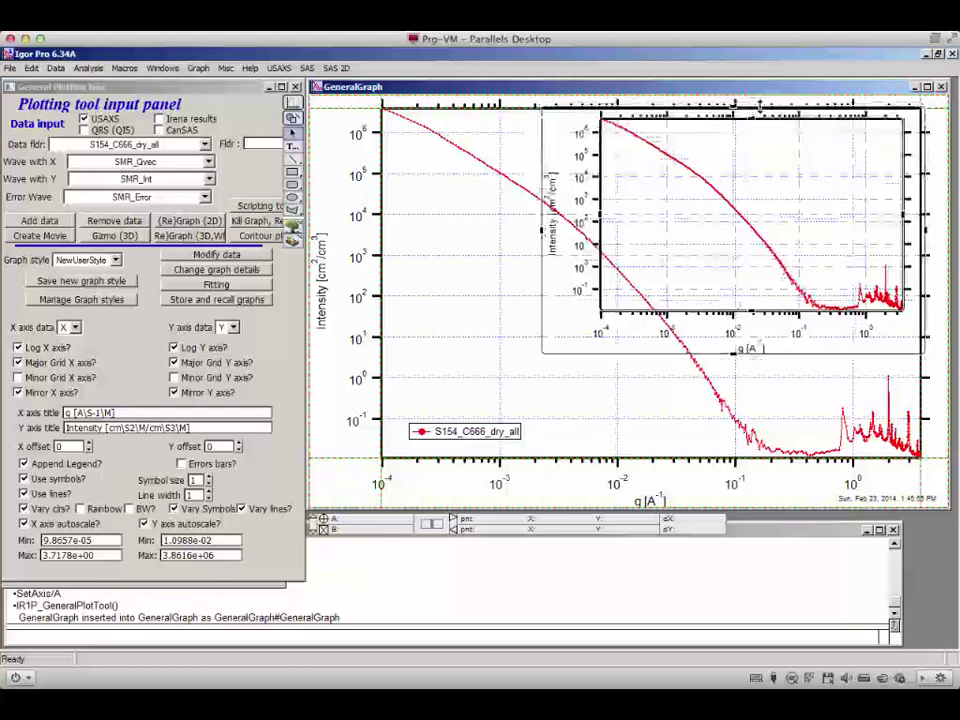
{"action": "left_click_drag", "start_coordinate": [709, 352], "coordinate": [709, 280]}
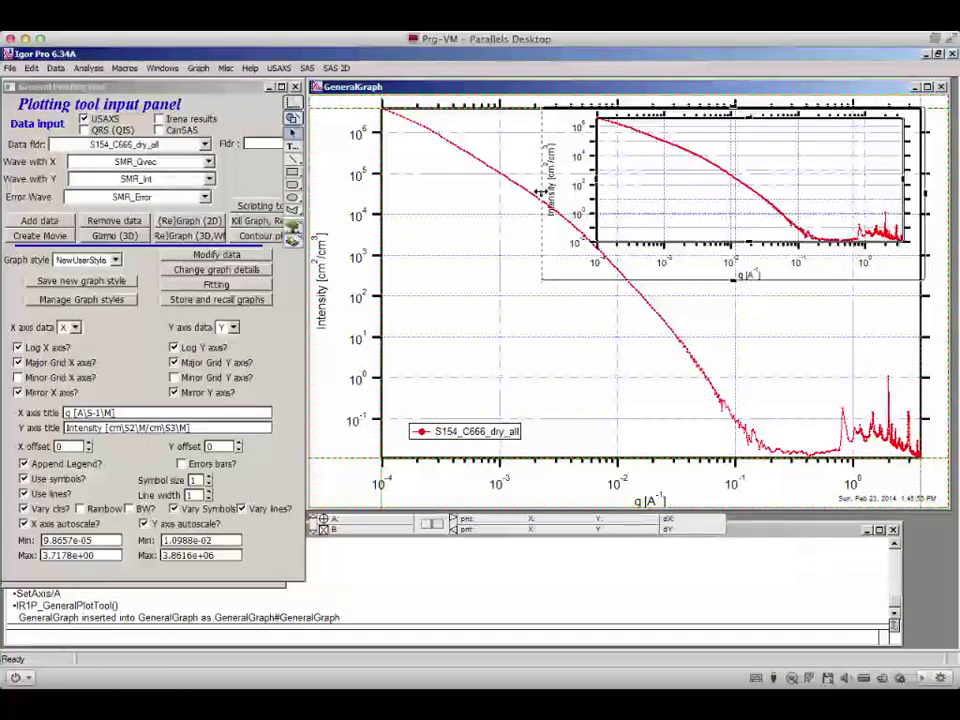
{"action": "left_click_drag", "start_coordinate": [542, 195], "coordinate": [613, 195]}
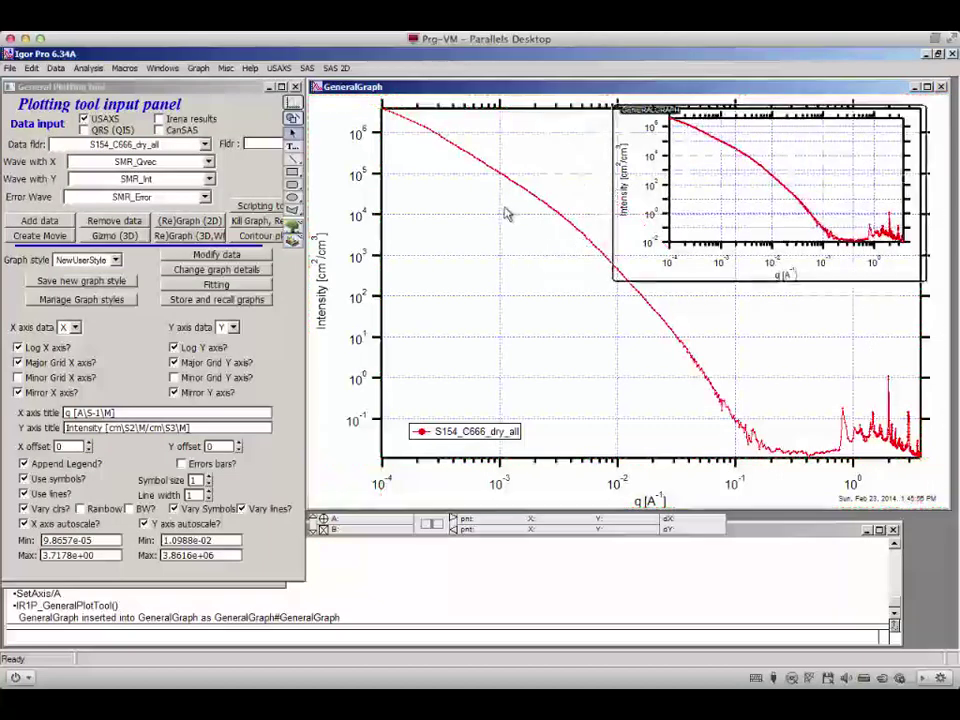
{"action": "key", "text": "ctrl+t"}
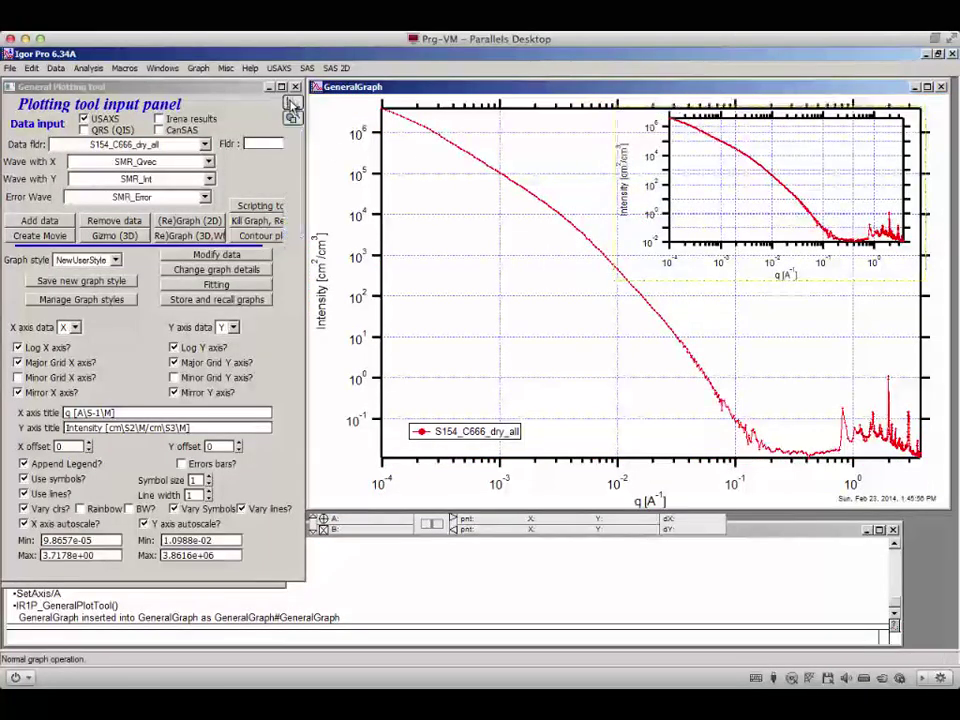
Step: Zoom the inset onto its high-q region and switch its q axis to linear
{"action": "left_click_drag", "start_coordinate": [849, 205], "coordinate": [905, 222]}
{"action": "left_click", "coordinate": [895, 218]}
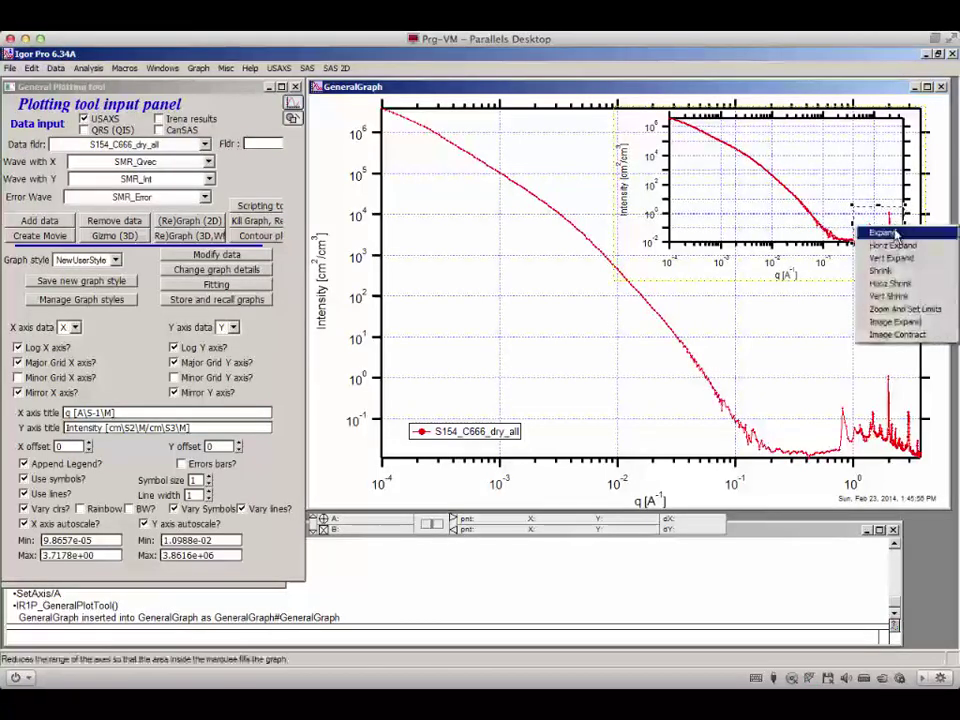
{"action": "left_click", "coordinate": [892, 231]}
{"action": "double_click", "coordinate": [783, 244]}
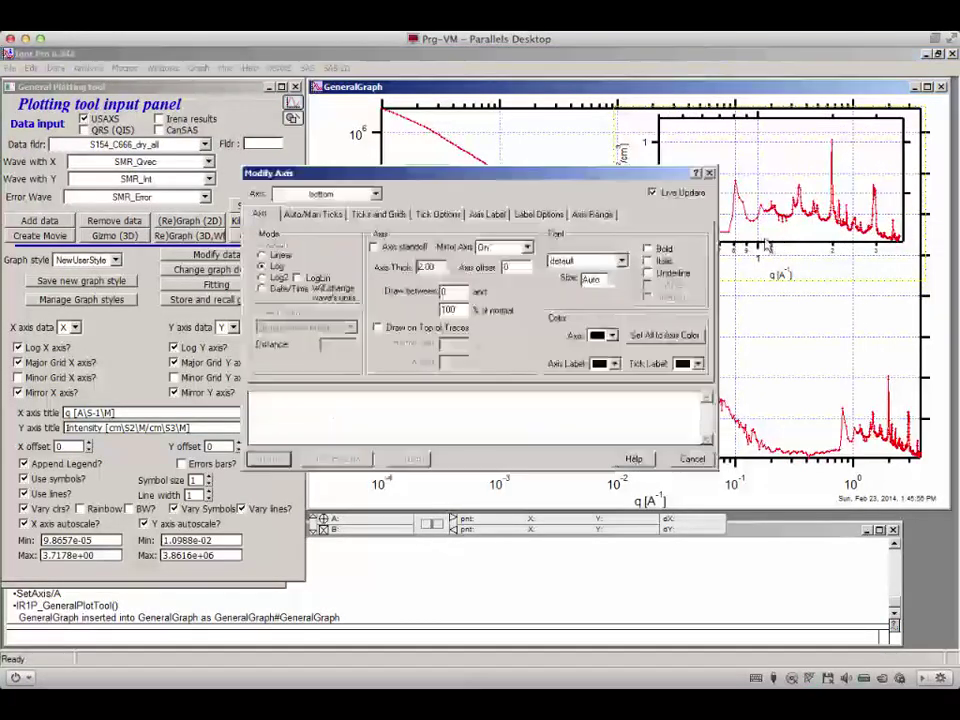
{"action": "left_click", "coordinate": [261, 255]}
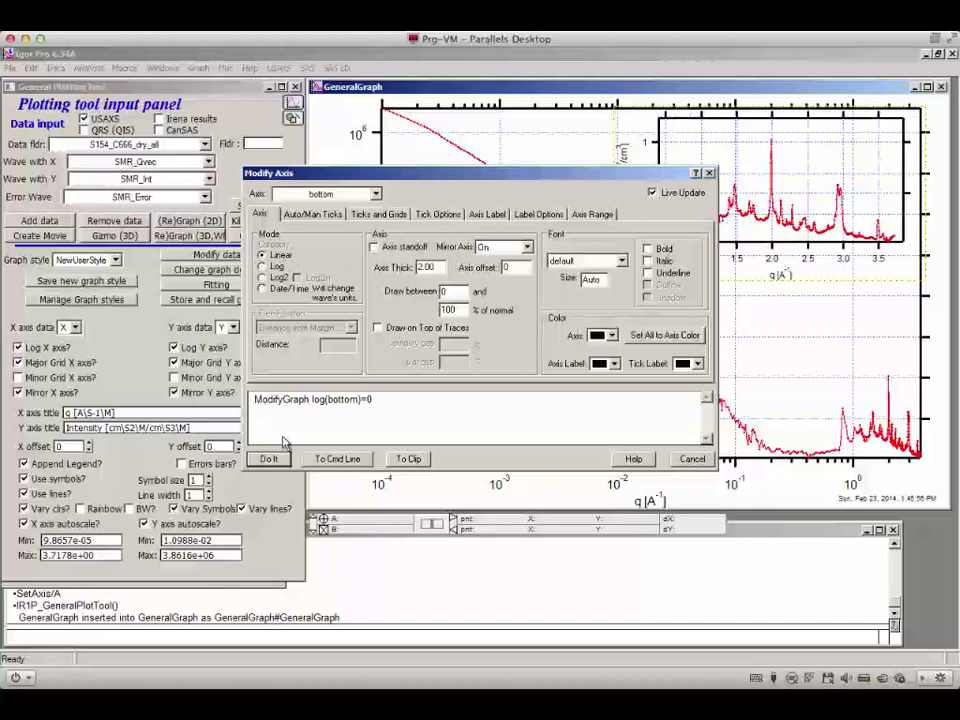
{"action": "left_click", "coordinate": [270, 458]}
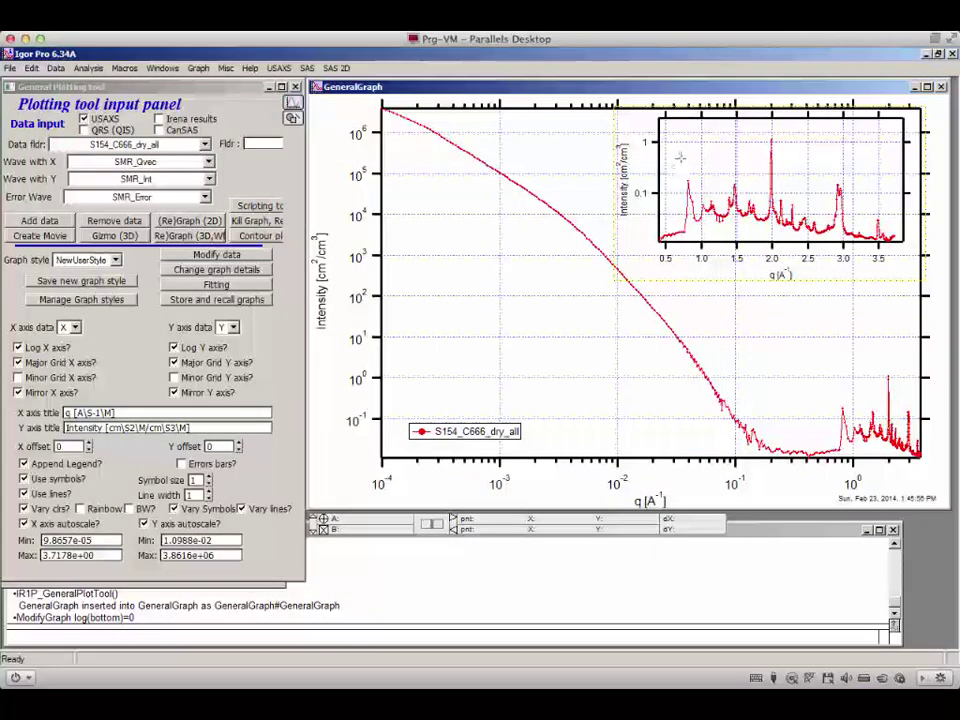
Step: Expand the inset to the WAXS peaks spanning q roughly 0.8–3.7
{"action": "left_click_drag", "start_coordinate": [680, 238], "coordinate": [895, 131]}
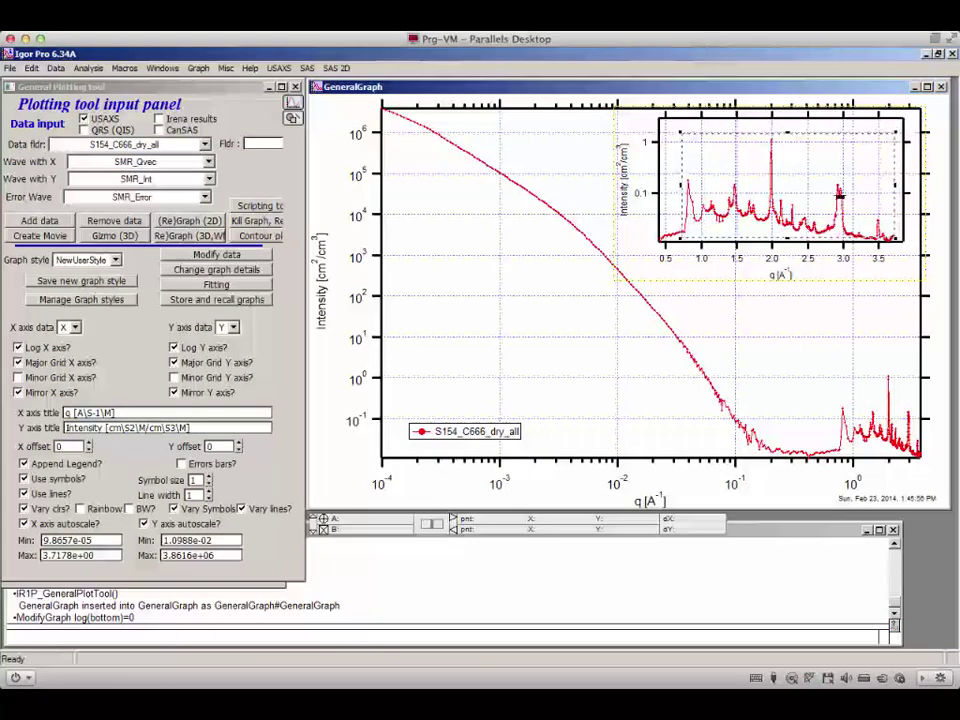
{"action": "left_click", "coordinate": [794, 207]}
{"action": "left_click", "coordinate": [805, 209]}
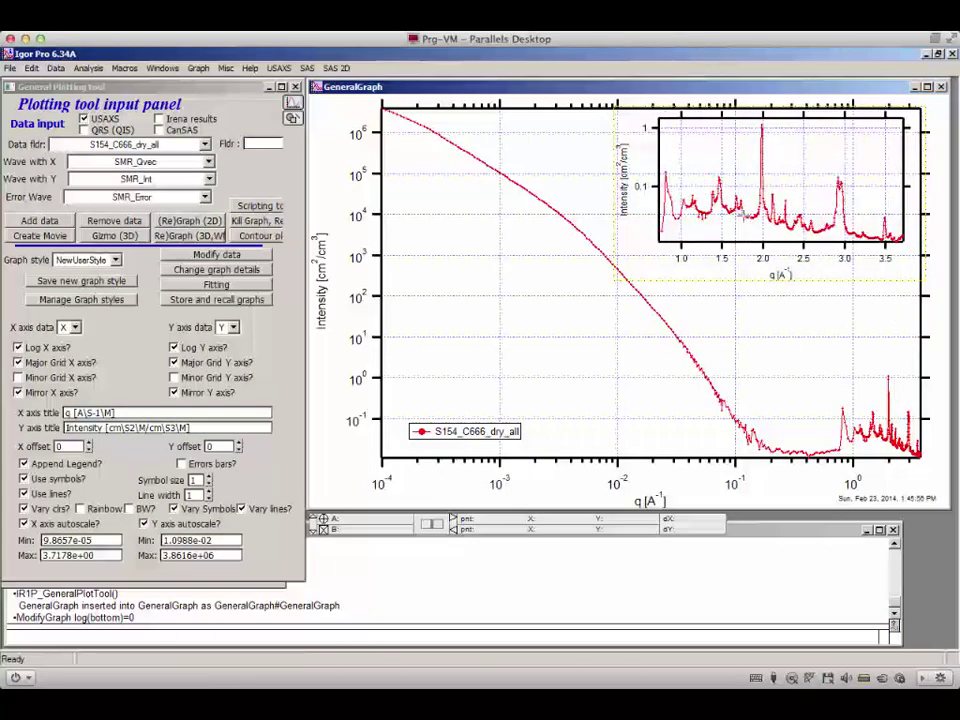